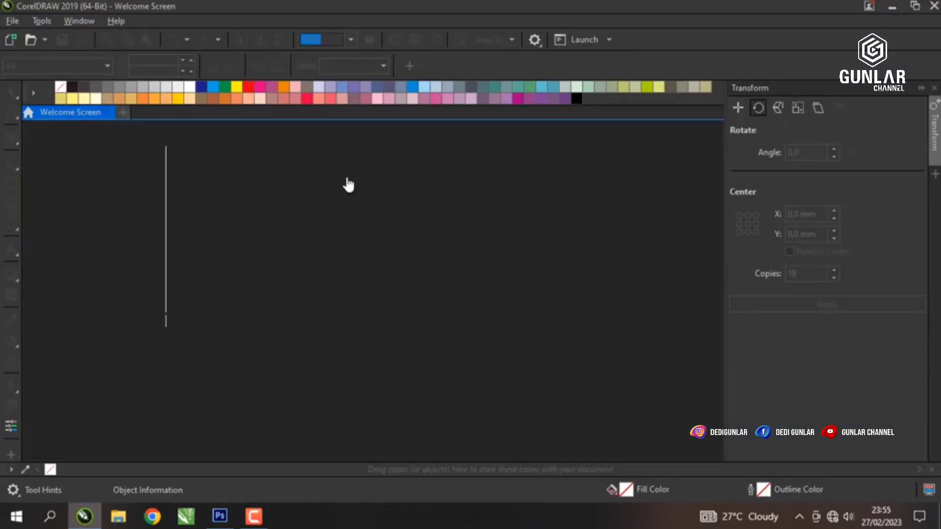
Step: Create a new blank A4 portrait document and close the Welcome Screen
left_click(231, 175)
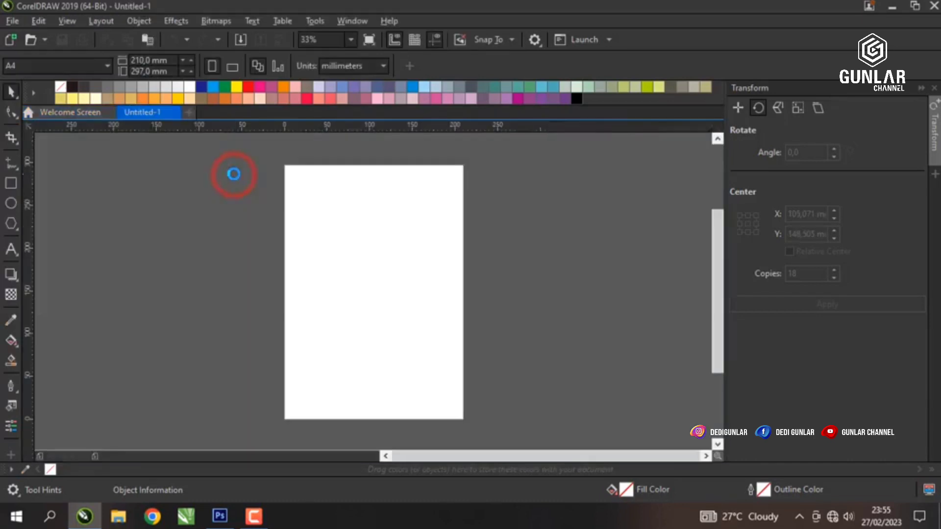
scroll(292, 191, "down", 2)
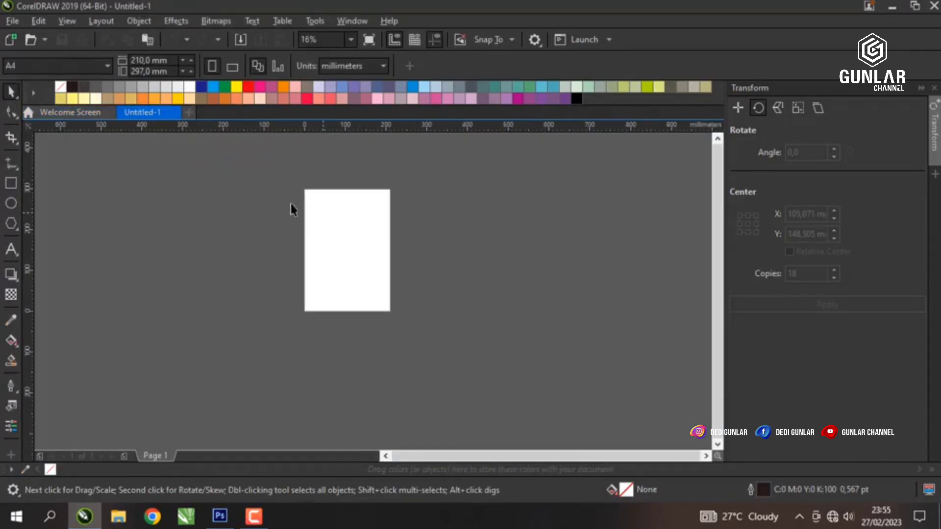
left_click(107, 112)
scroll(245, 200, "up", 2)
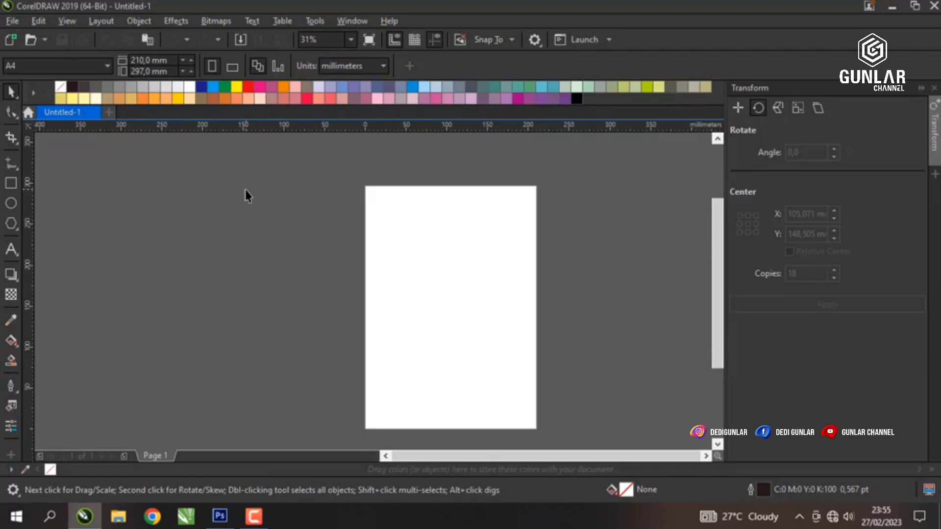
scroll(248, 196, "down", 2)
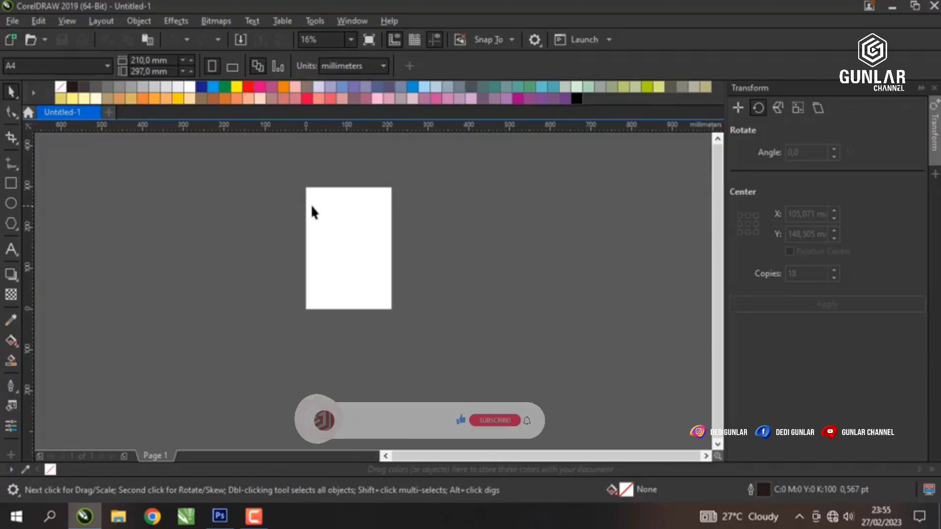
scroll(325, 209, "up", 2)
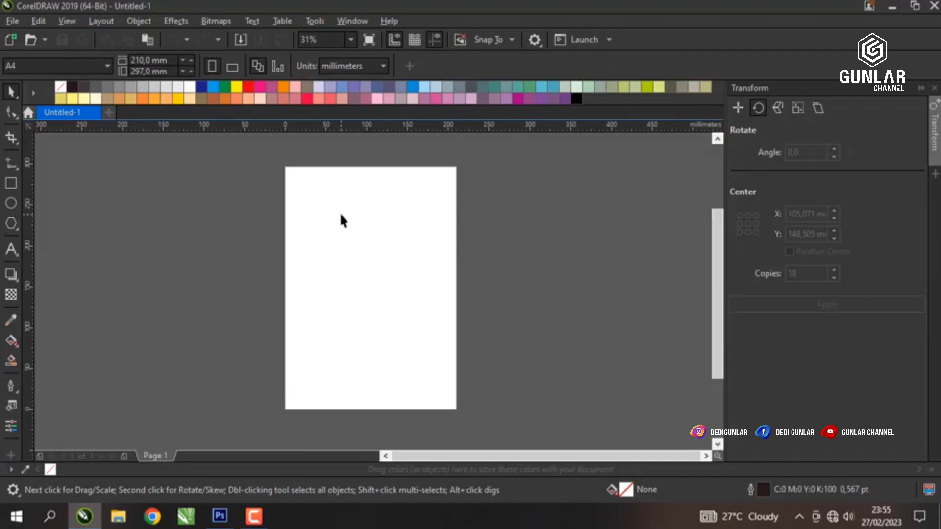
Step: Draw a tall, narrow rectangle about 27 mm wide and 100 mm high and center it on the page
left_click(16, 183)
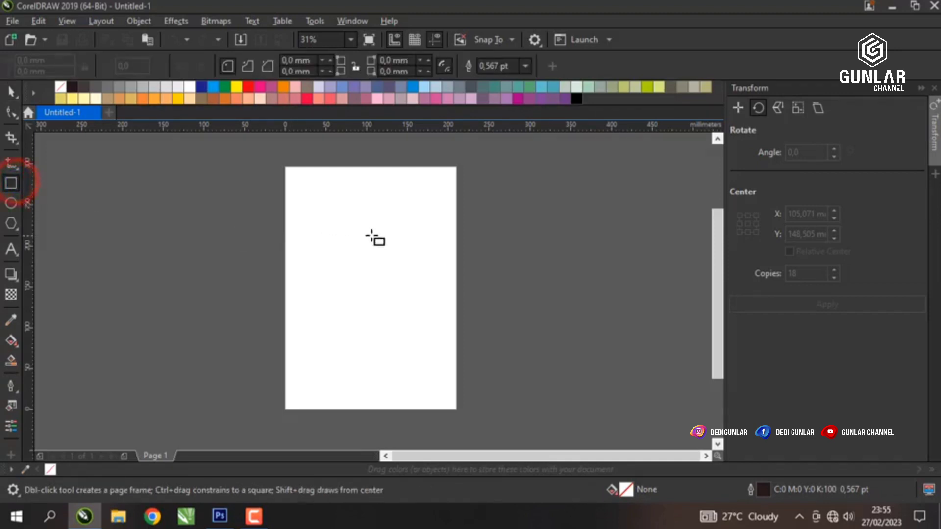
left_click_drag(342, 229, 364, 312)
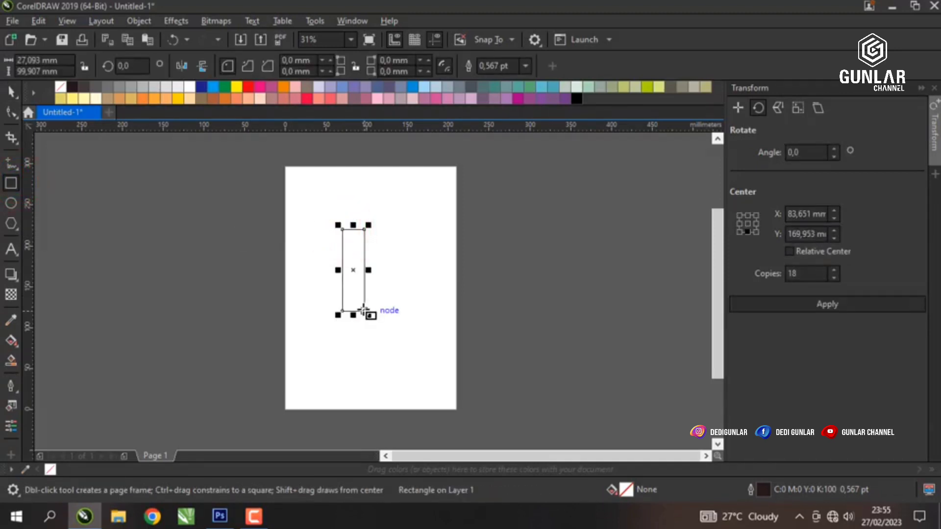
key("p")
scroll(378, 280, "up", 2)
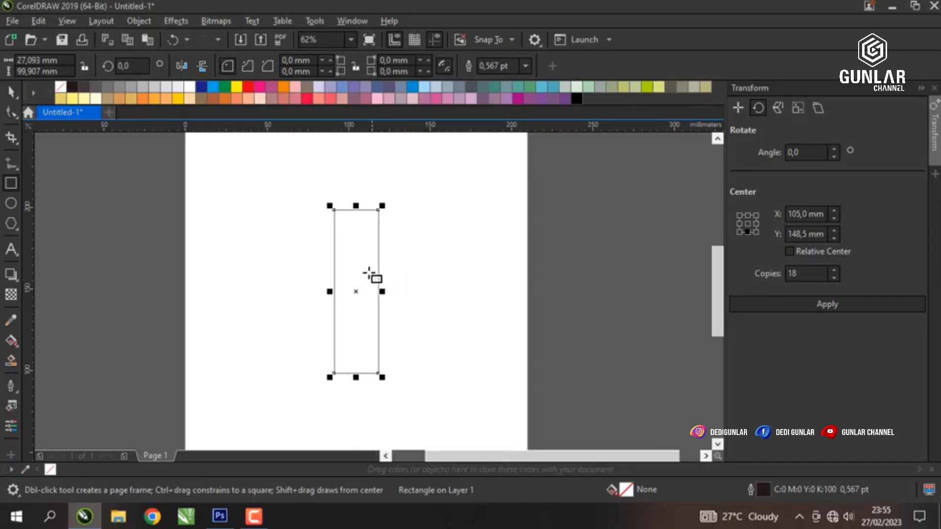
Step: Change the document's units to centimeters with nothing selected
left_click(11, 90)
left_click(252, 193)
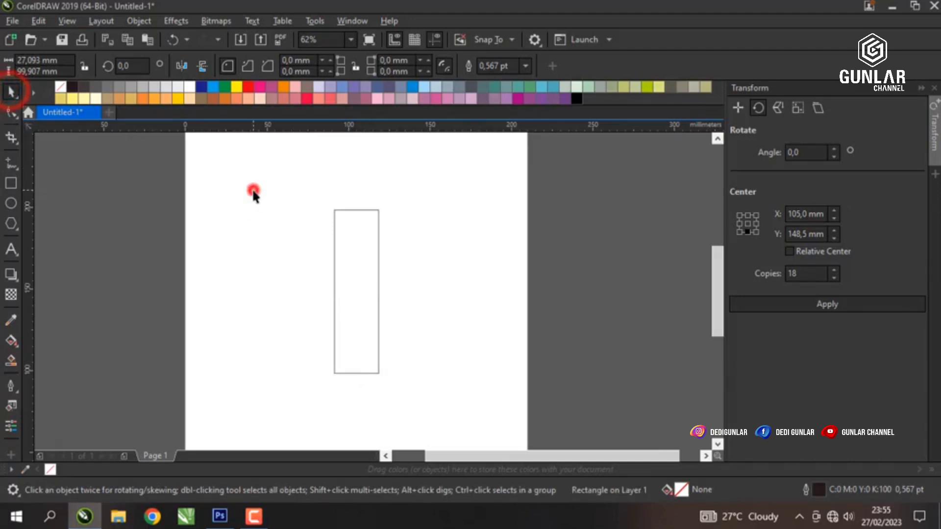
left_click(363, 66)
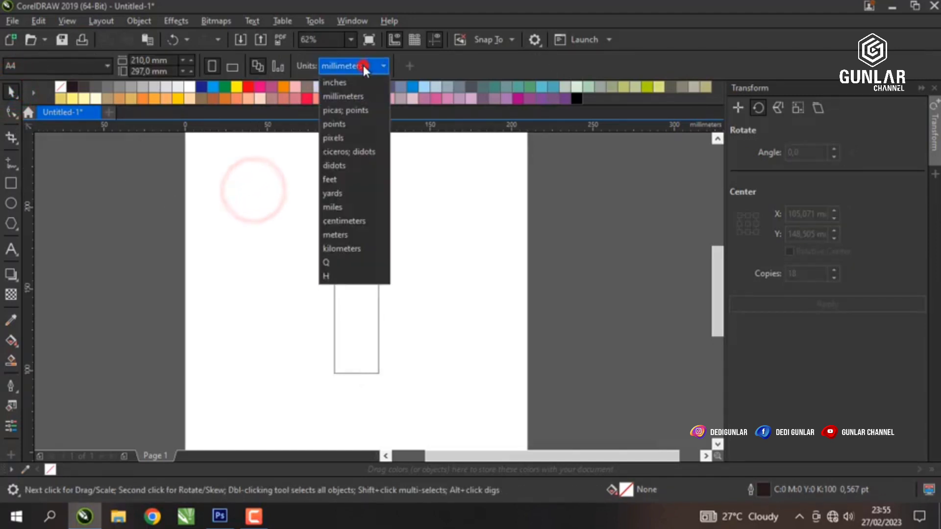
left_click(348, 220)
Step: Set the rectangle's width to 1,6 cm and its height to 10 cm
left_click(346, 206)
scroll(345, 211, "up", 3)
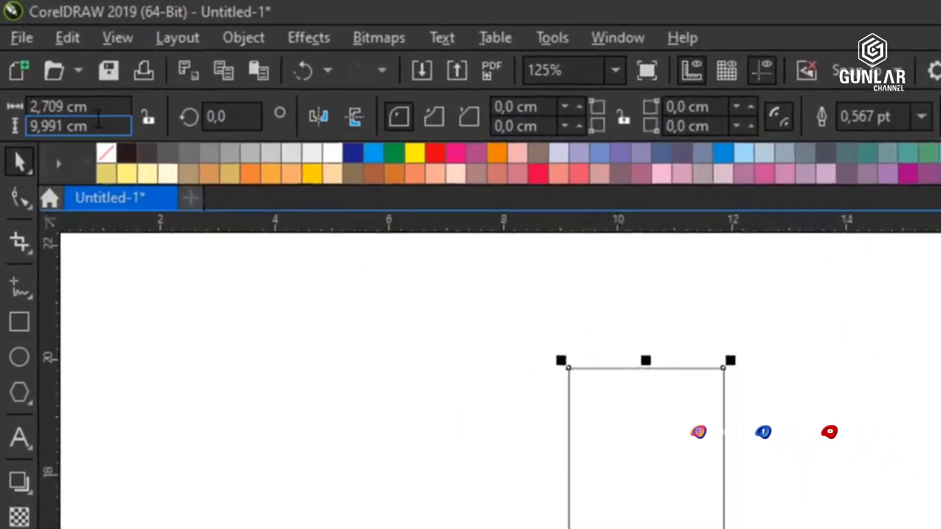
left_click(54, 61)
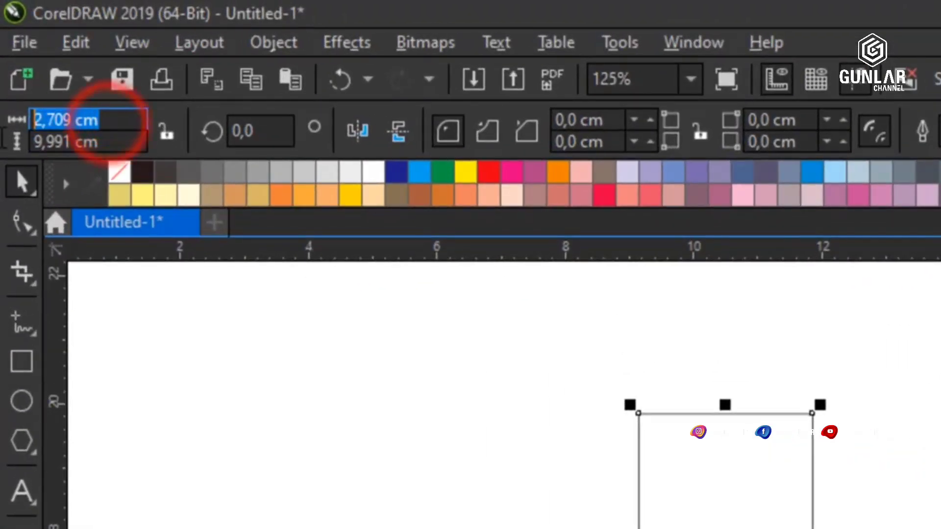
type("1,6")
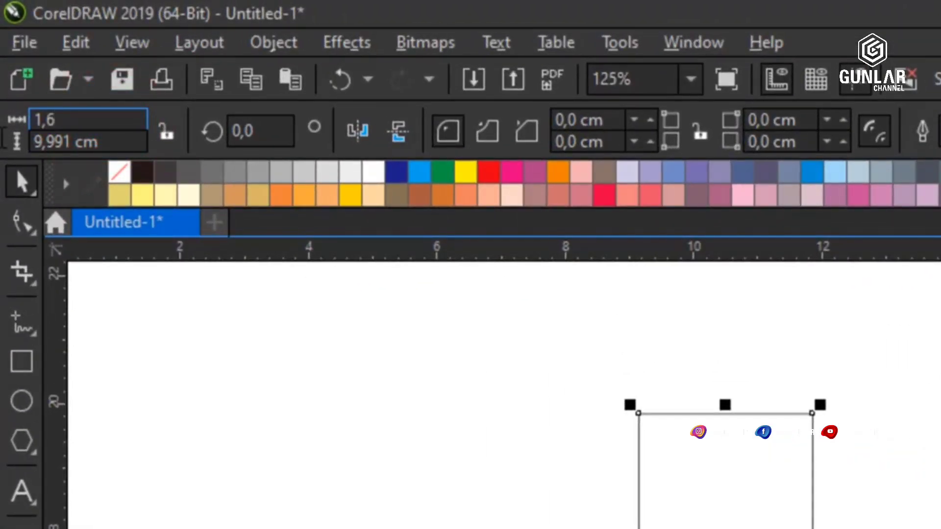
key("Tab")
type("10")
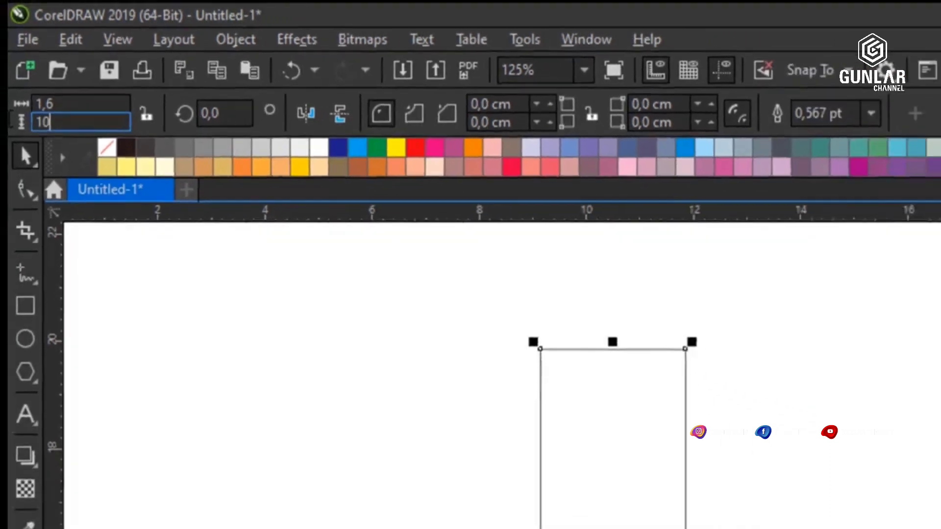
key("Return")
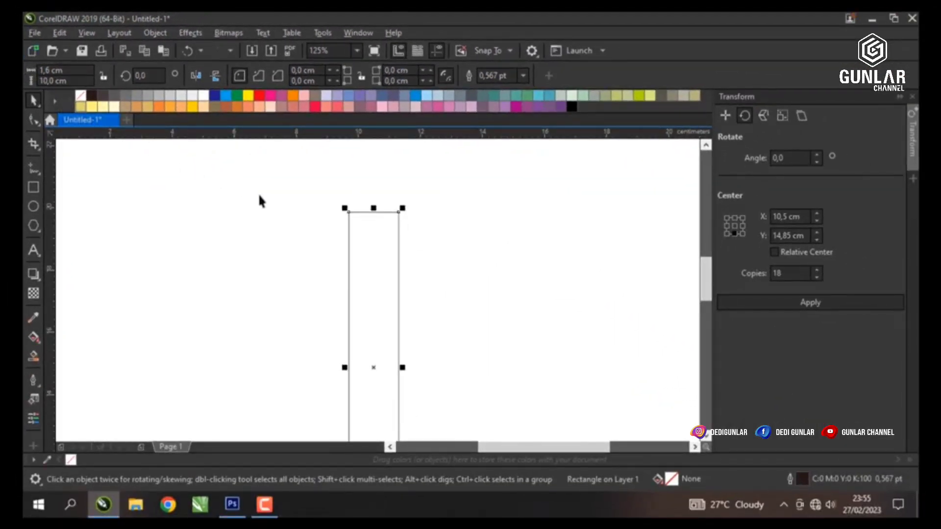
left_click(547, 191)
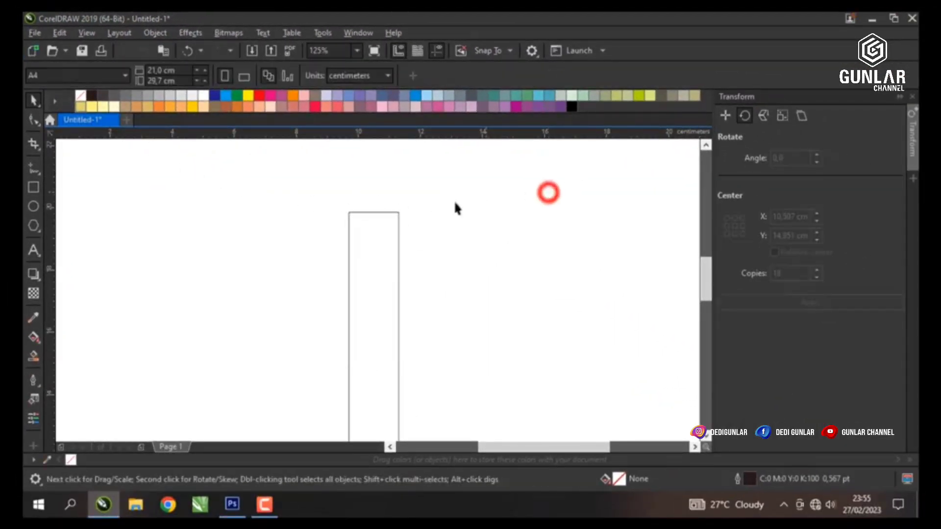
Step: Round all the rectangle's corners fully with the Shape tool, to a radius of 0,8 cm, making a capsule
left_click(388, 213)
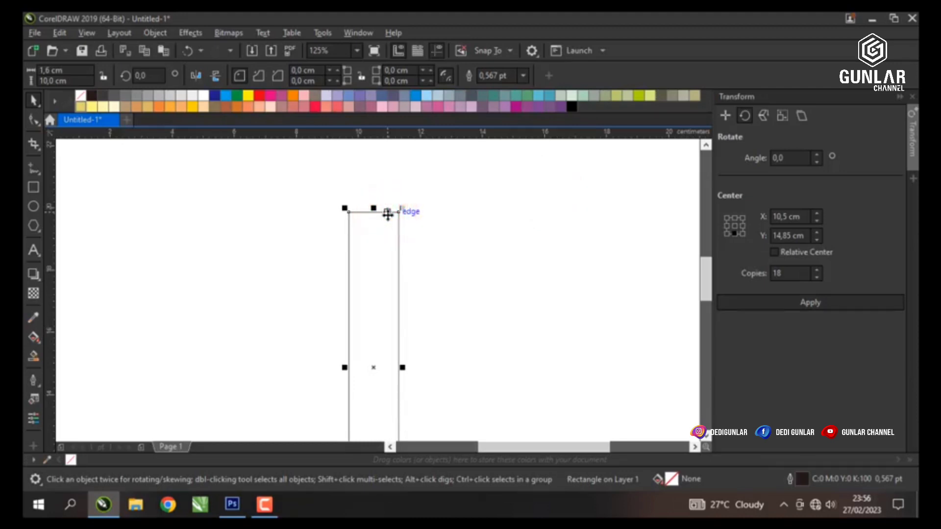
scroll(388, 213, "down", 1)
scroll(391, 230, "up", 2)
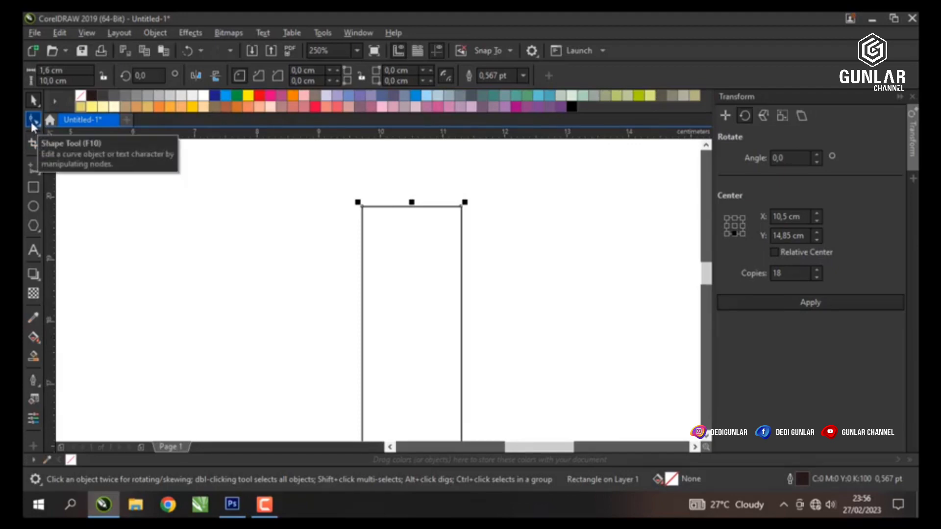
left_click(31, 122)
left_click(362, 206)
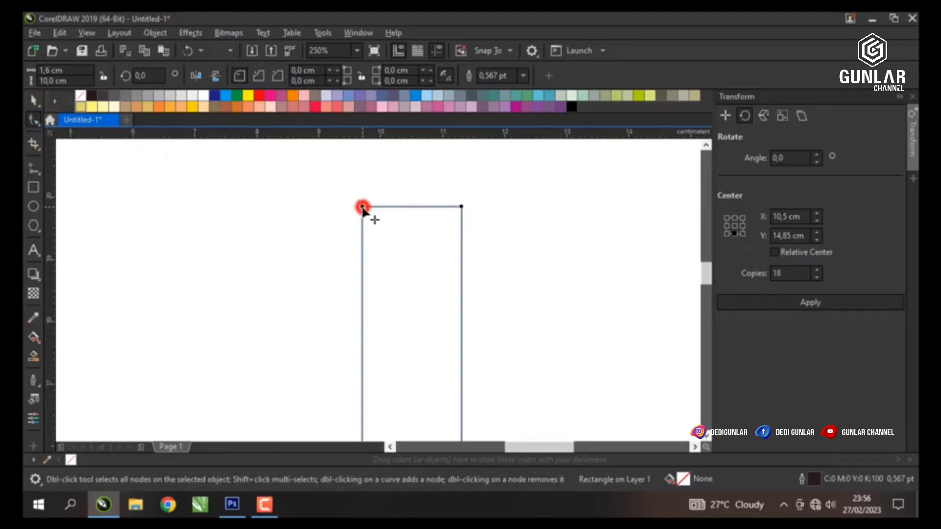
left_click_drag(362, 207, 361, 304)
left_click(33, 100)
scroll(317, 203, "down", 3)
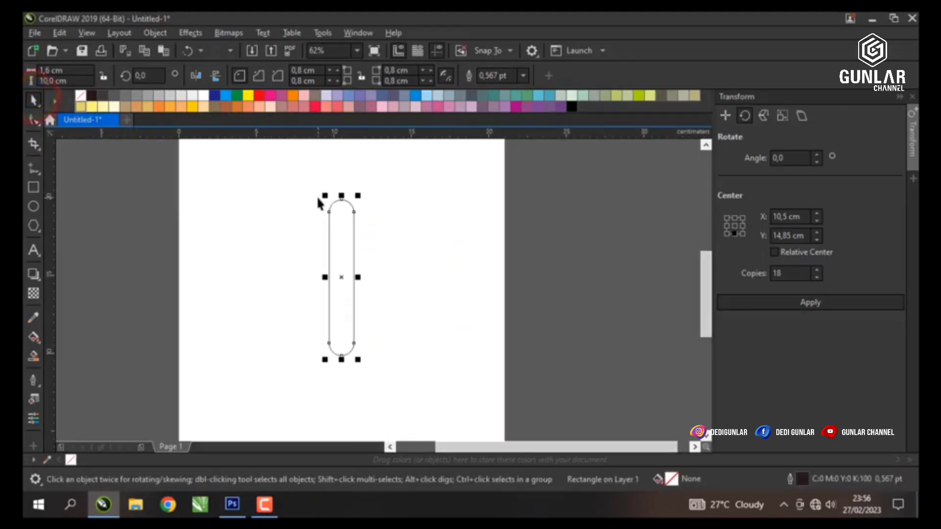
left_click(311, 200)
Step: Rotate the capsule by 20° with 1 copy, repeating the transformation until the copies form a full circular flower
left_click(333, 203)
left_click(744, 116)
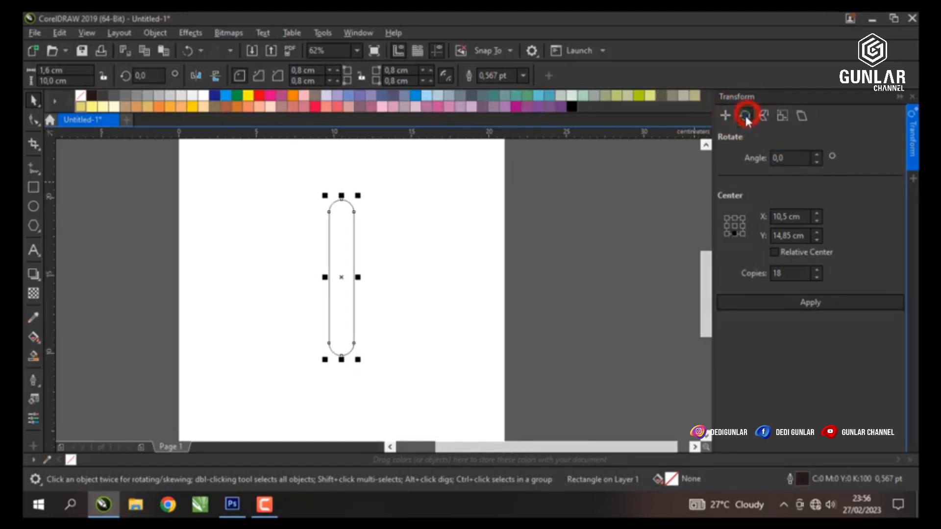
left_click(745, 113)
left_click(790, 160)
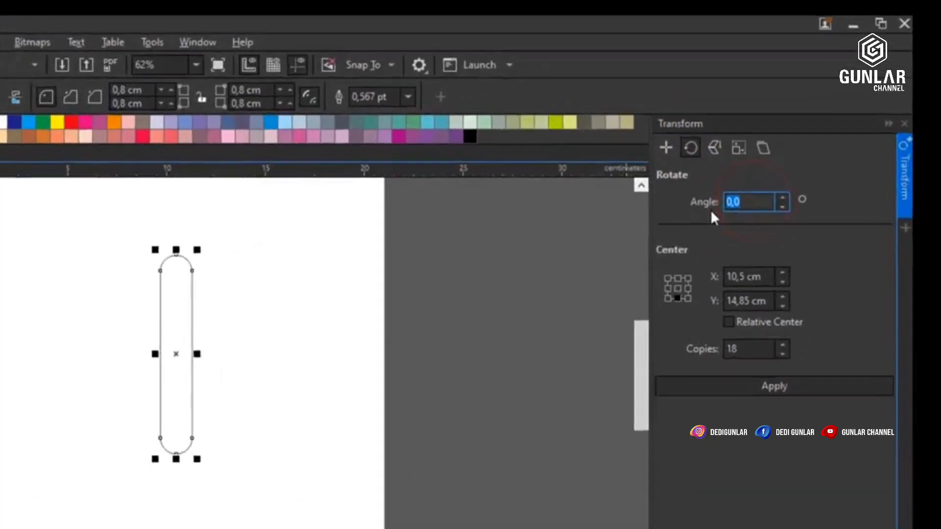
type("20")
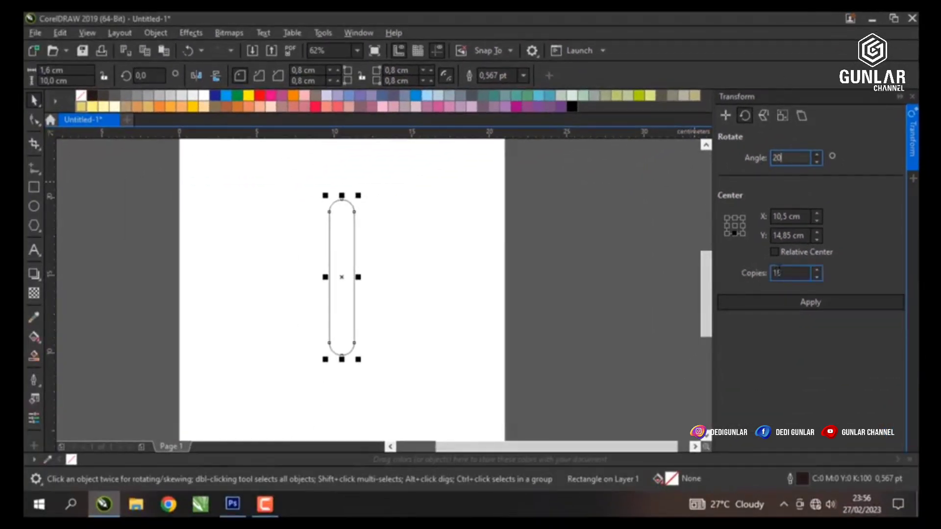
left_click(720, 371)
type("1")
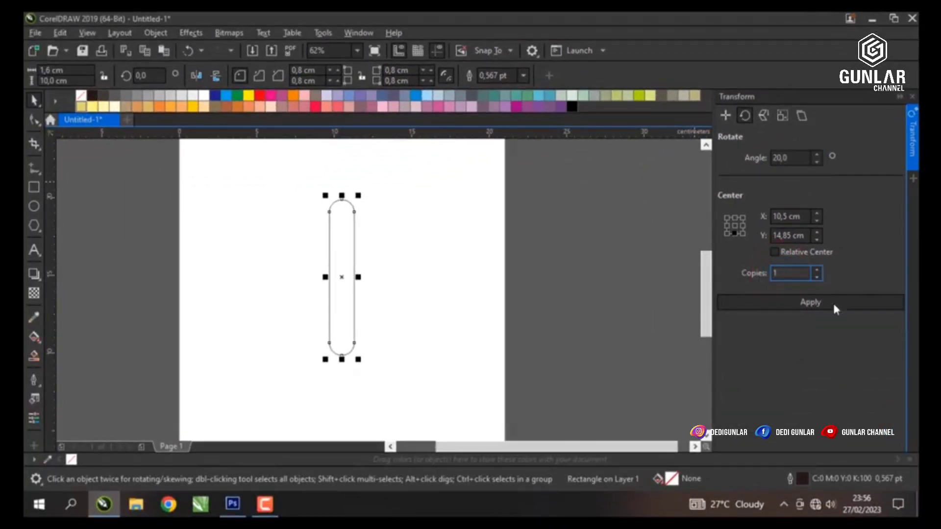
left_click(812, 301)
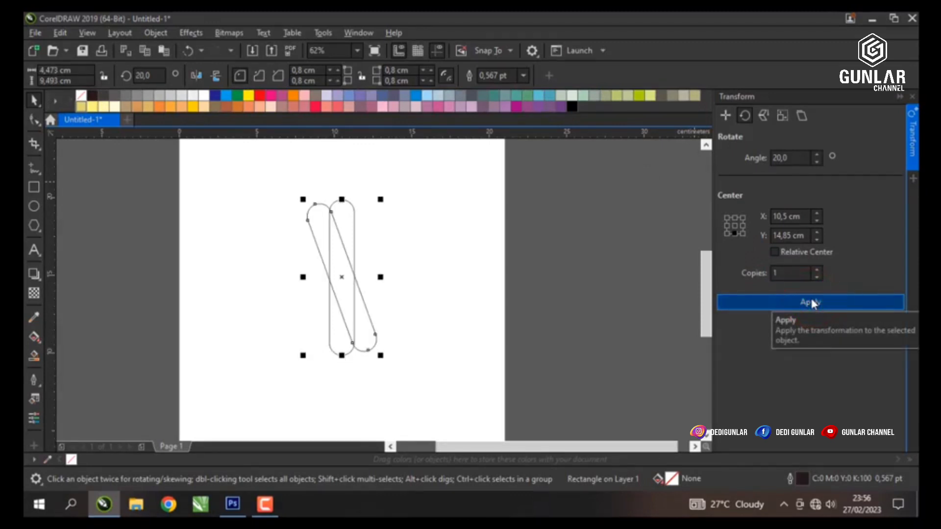
left_click(812, 302)
left_click(811, 302)
left_click(811, 302)
left_click(811, 302)
left_click(812, 302)
left_click(811, 302)
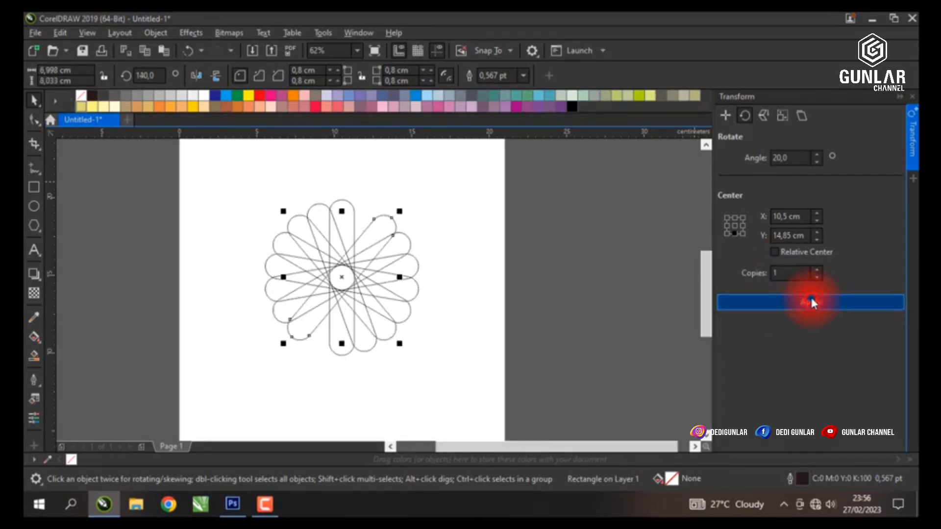
left_click(811, 301)
left_click(478, 210)
Step: Weld all the rotated capsules into a single scalloped shape
left_click_drag(218, 177, 465, 384)
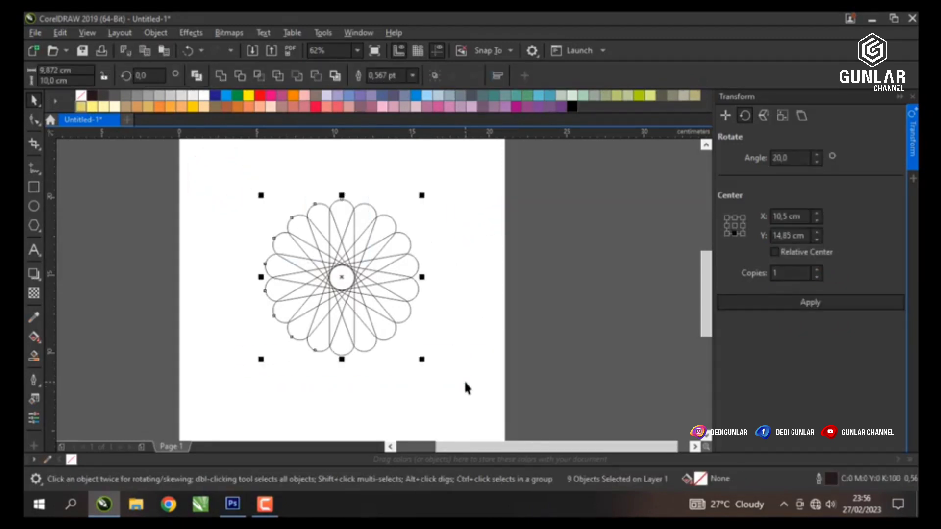
key("shift+F2")
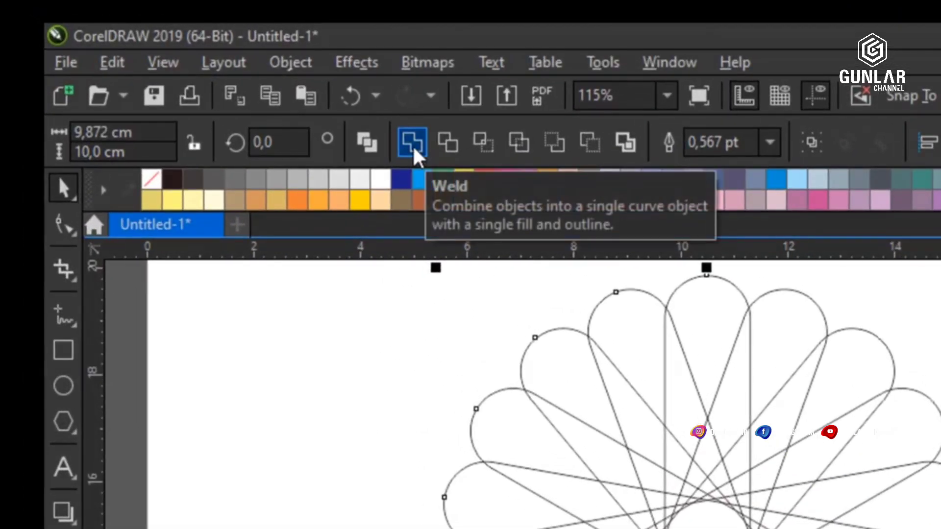
left_click(413, 145)
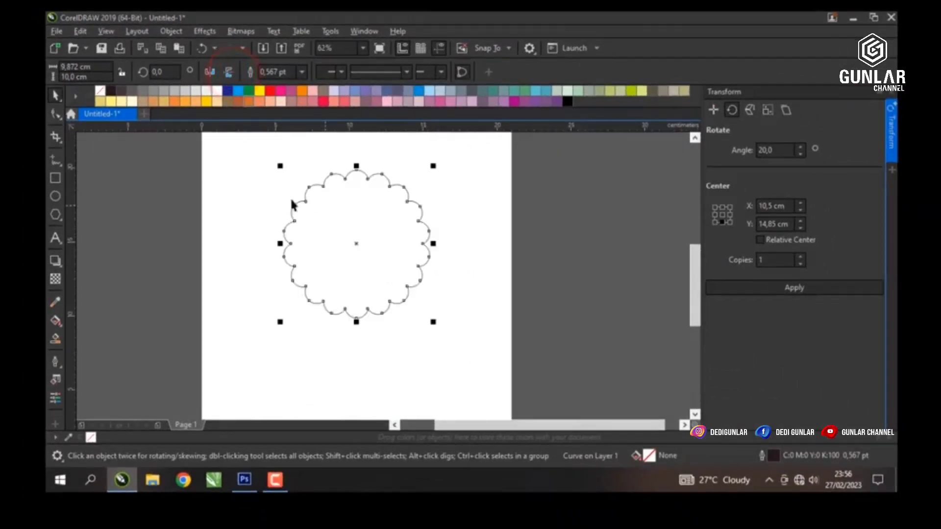
left_click(264, 192)
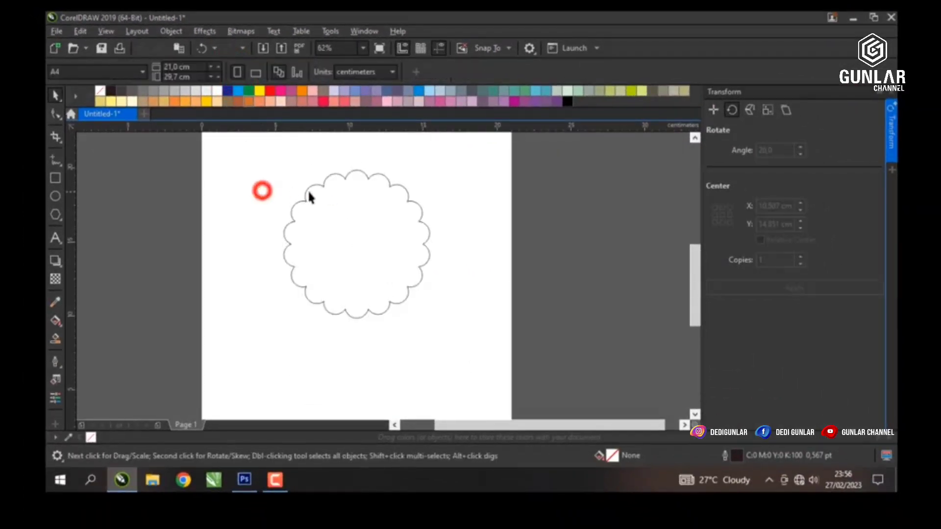
left_click(304, 193)
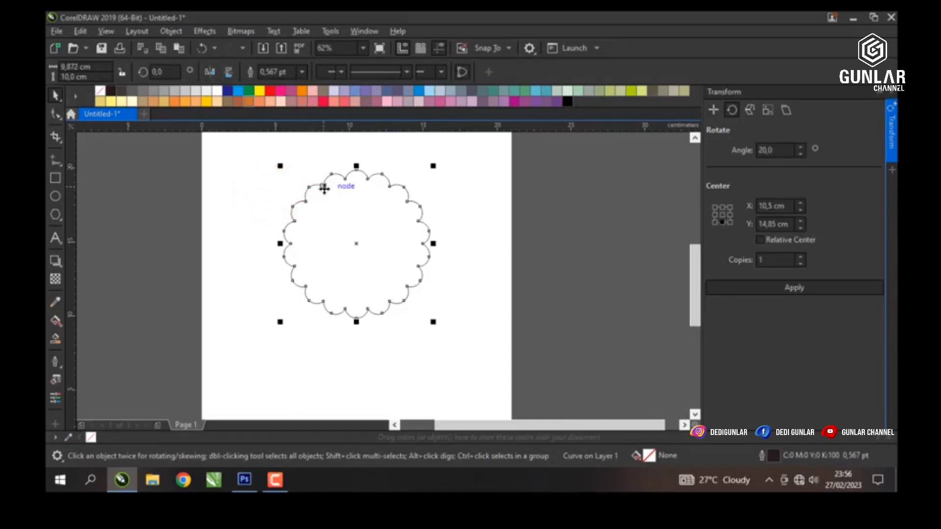
scroll(314, 189, "up", 2)
left_click(241, 166)
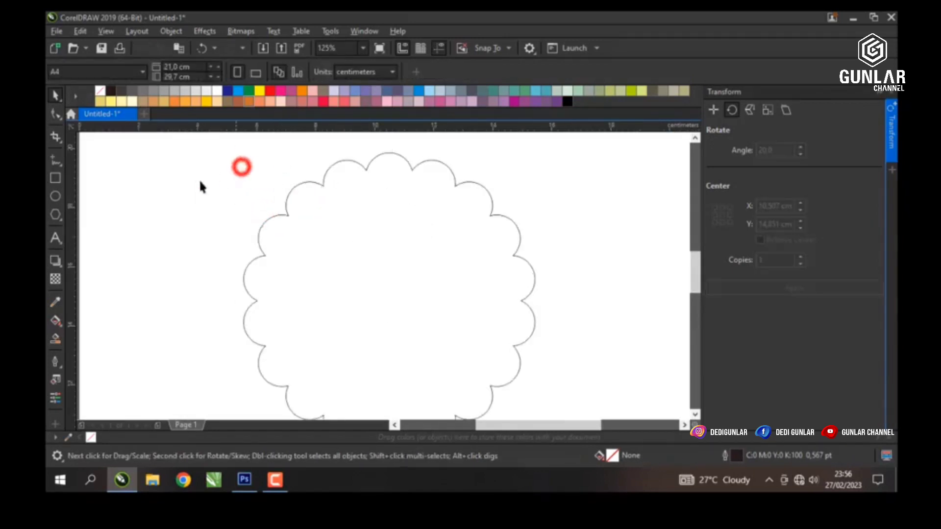
Step: Draw a circle about 3,7 cm in diameter and center it on the page inside the scalloped shape
left_click(55, 196)
left_click_drag(141, 201, 170, 256)
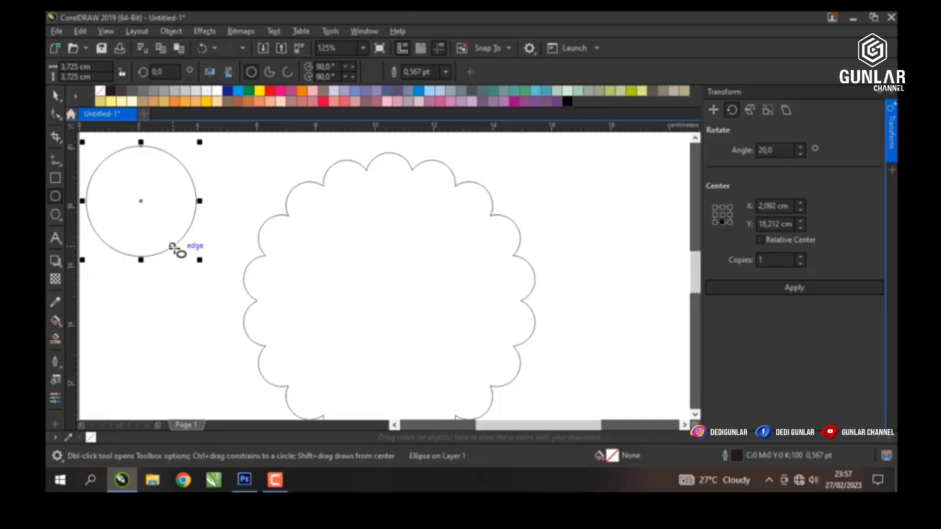
key("p")
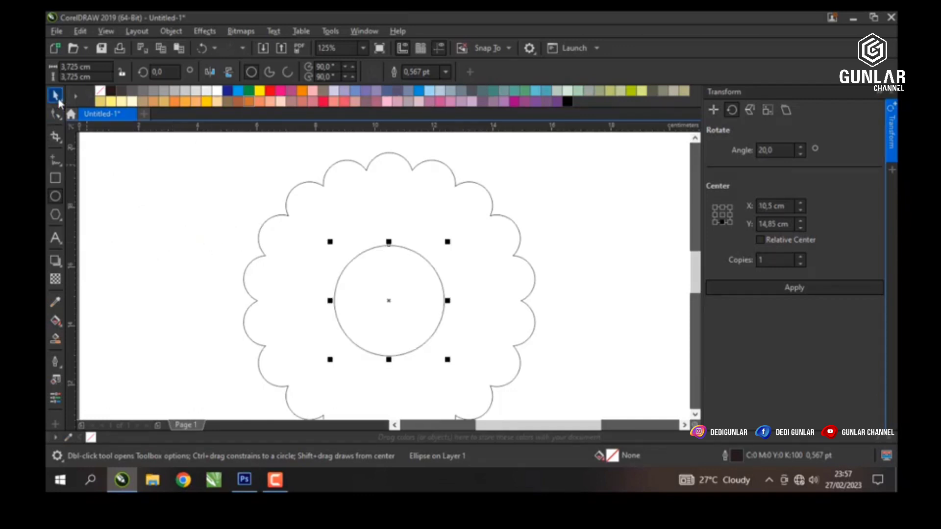
Step: Enlarge the circle from its center to about 8,3 cm in diameter, just inside the scalloped edge
left_click(55, 96)
left_click_drag(448, 242, 517, 172)
scroll(515, 172, "up", 2)
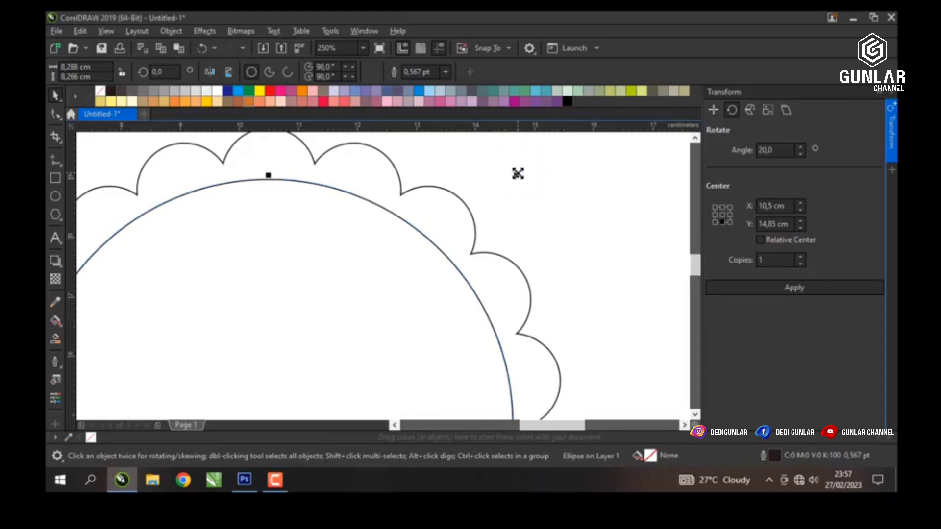
scroll(460, 194, "down", 2)
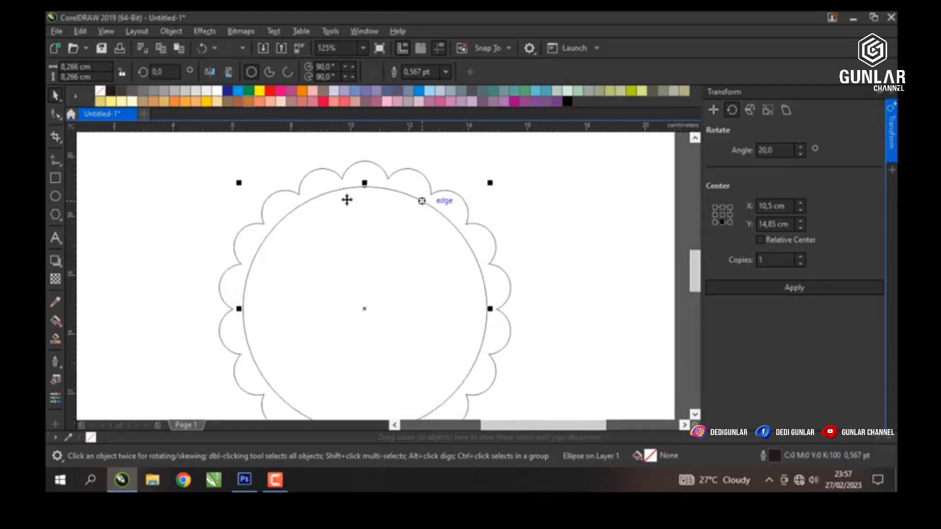
Step: Draw a small circle about 0,4 cm in diameter inside the topmost scallop, above the large circle
left_click(142, 192)
scroll(288, 206, "up", 2)
scroll(288, 205, "down", 2)
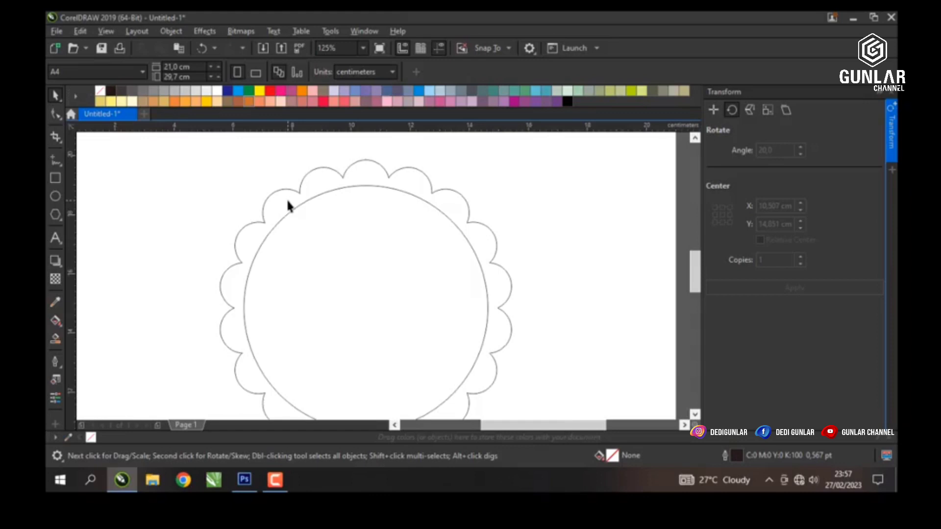
scroll(357, 167, "up", 4)
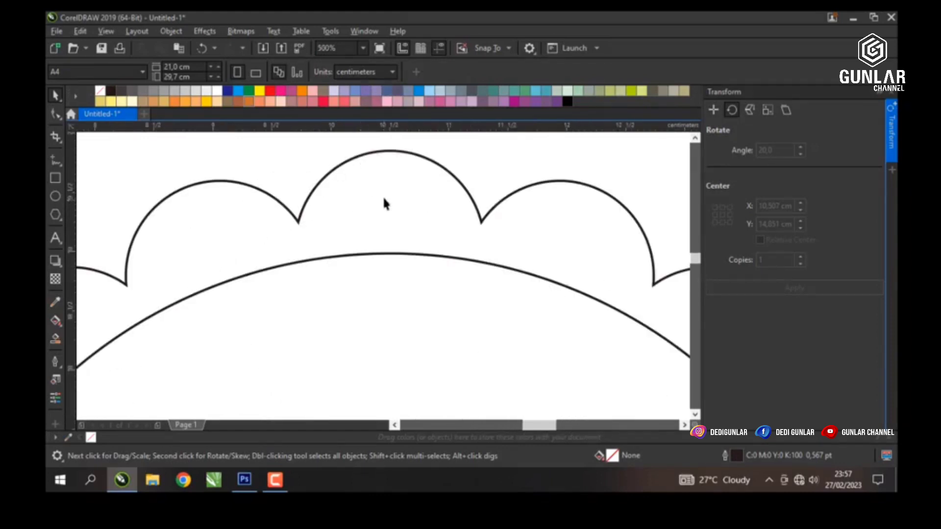
left_click(55, 195)
mouse_move(185, 176)
left_mouse_down()
mouse_move(193, 200)
mouse_move(212, 203)
mouse_move(381, 204)
left_mouse_up()
left_click(55, 96)
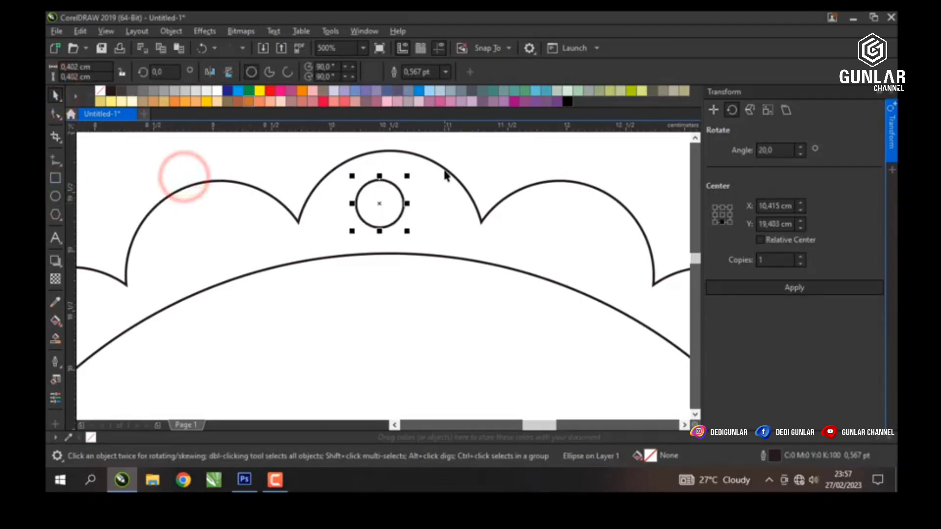
Step: Center the small circle horizontally on the scalloped shape
left_click(443, 166, "shift")
key("c")
left_click(511, 160)
left_click(388, 188)
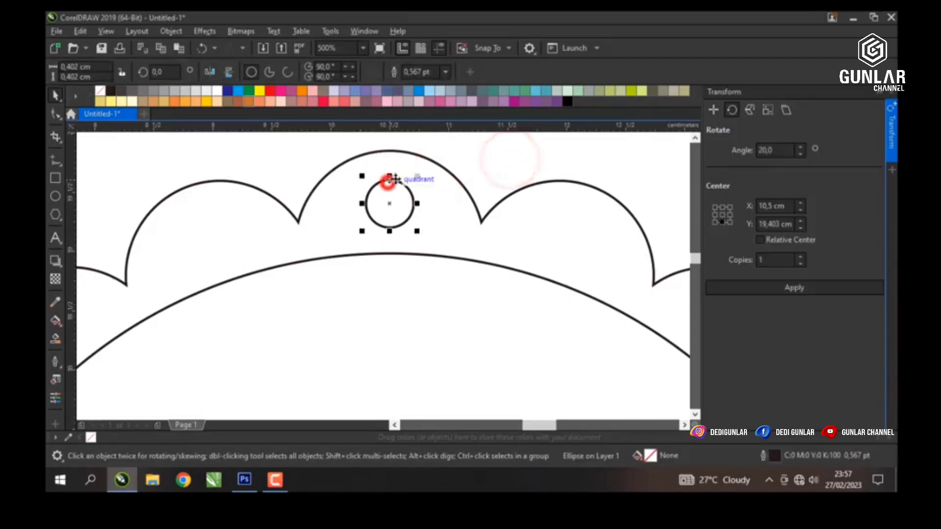
Step: Shrink the small circle in the topmost scallop to about 0,34 cm in diameter and reselect it
scroll(389, 189, "up", 2)
left_click_drag(412, 180, 383, 198)
scroll(433, 178, "down", 4)
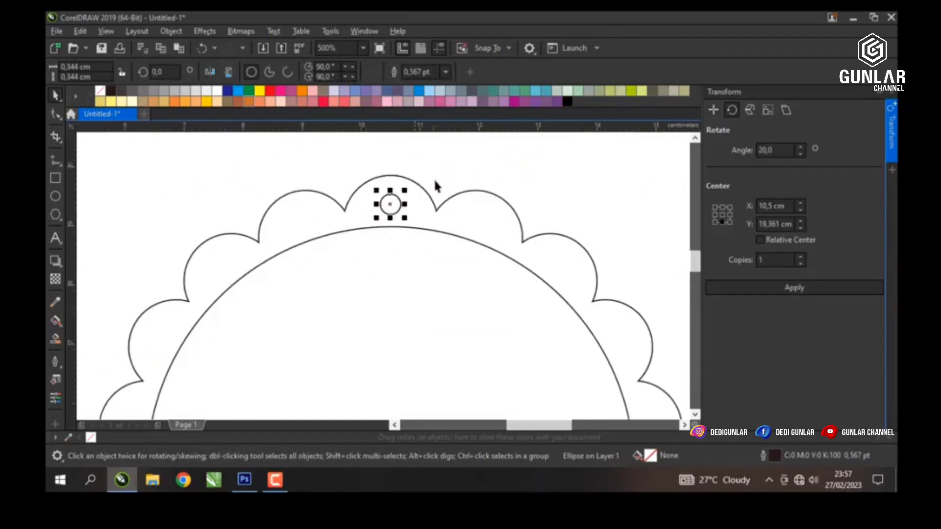
left_click(448, 172)
scroll(382, 189, "down", 2)
scroll(380, 193, "down", 1)
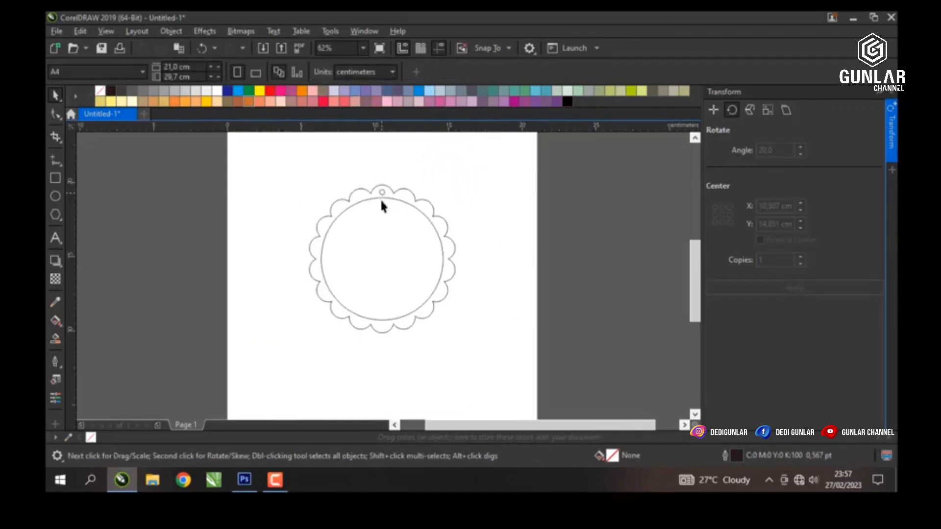
scroll(382, 192, "up", 1)
scroll(378, 186, "down", 1)
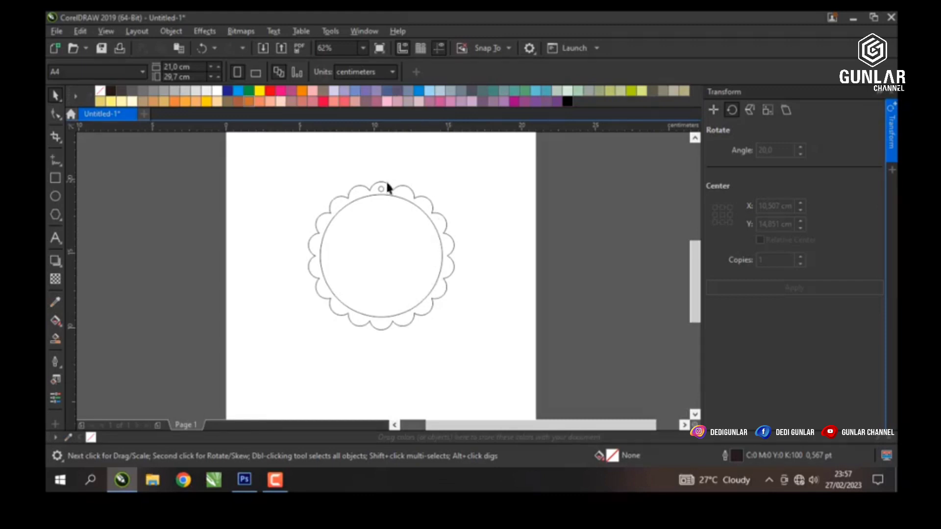
scroll(382, 191, "up", 2)
left_click(386, 197)
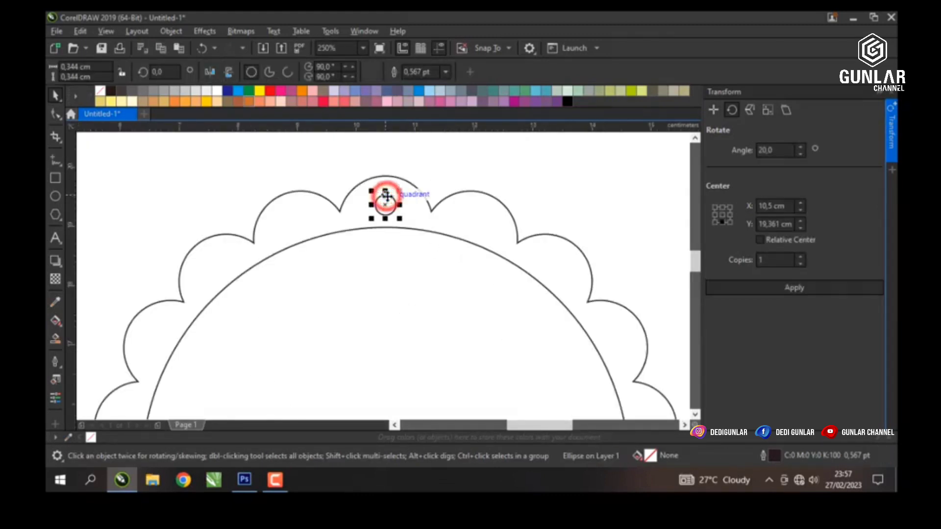
double_click(775, 453)
left_click_drag(384, 140, 473, 147)
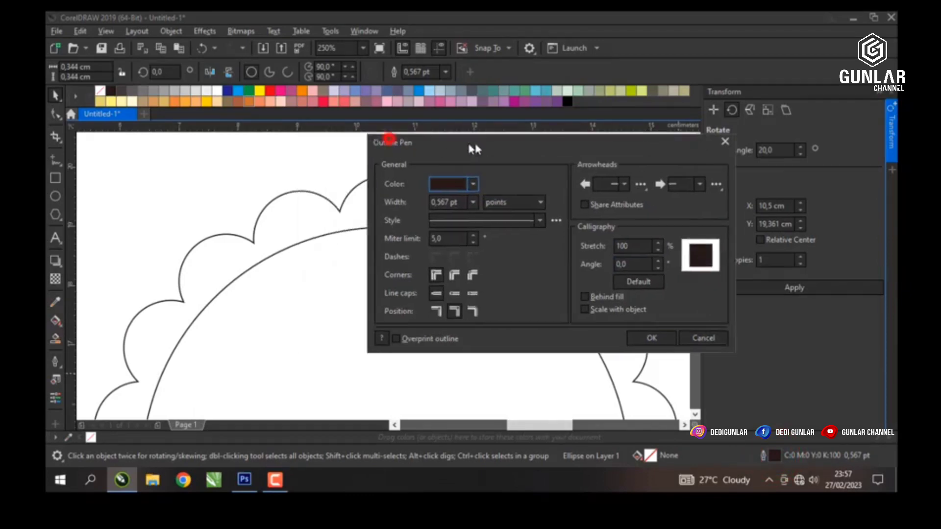
left_click(710, 337)
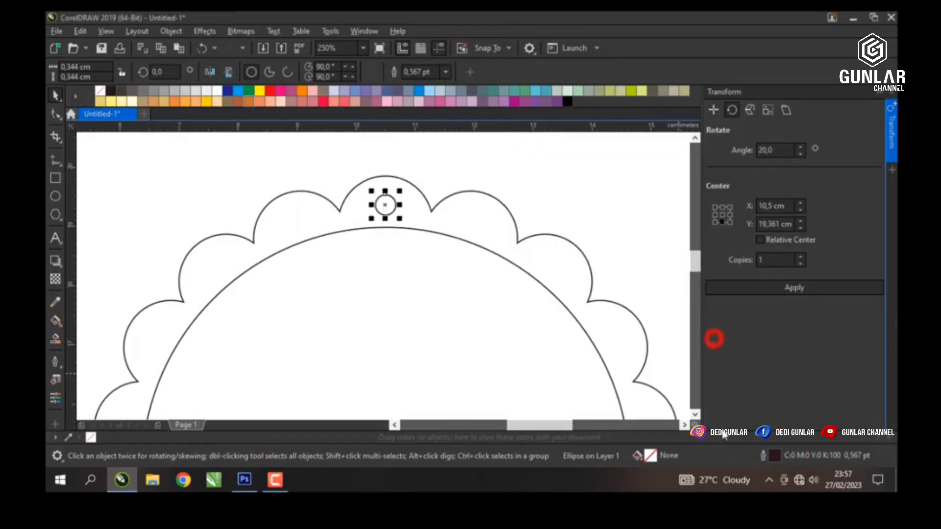
Step: Give the small circle a dark brown uniform fill of C:71 M:93 Y:97 K:69 and remove its outline
double_click(650, 458)
left_click_drag(416, 68, 615, 67)
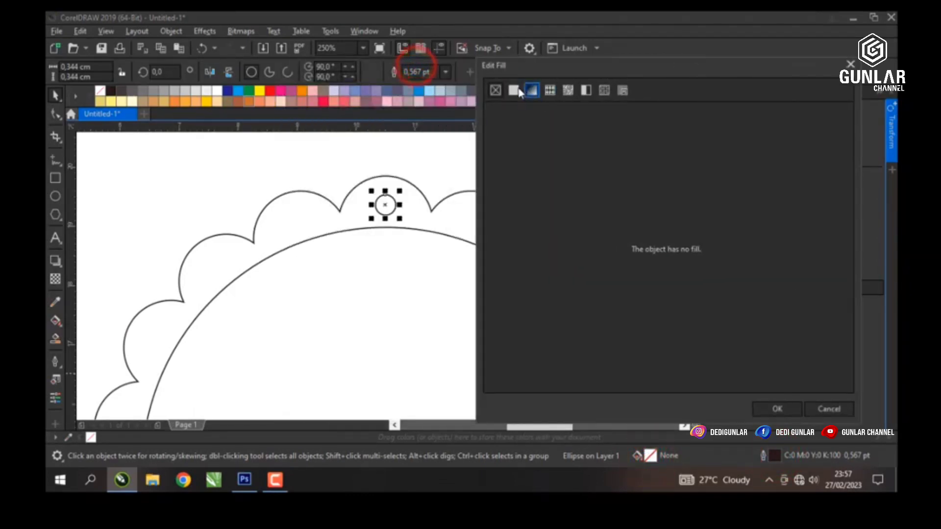
left_click(513, 90)
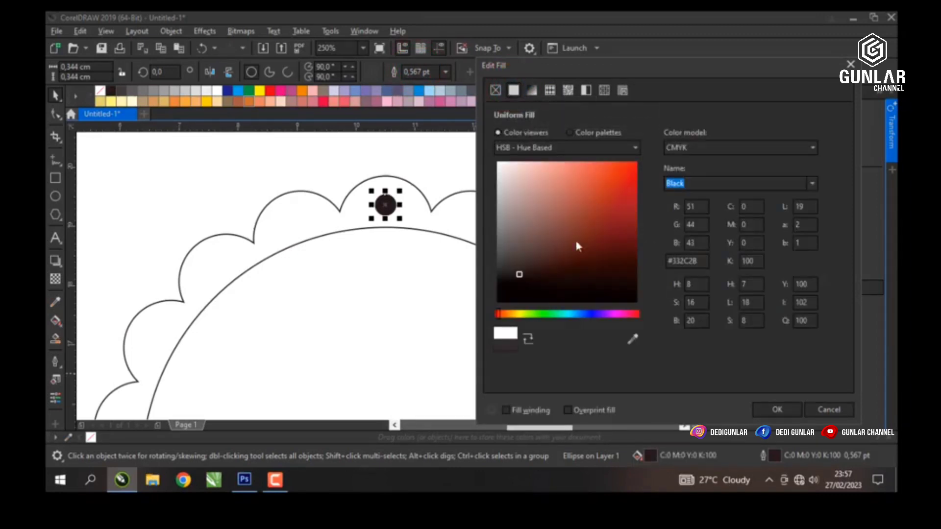
left_click(584, 260)
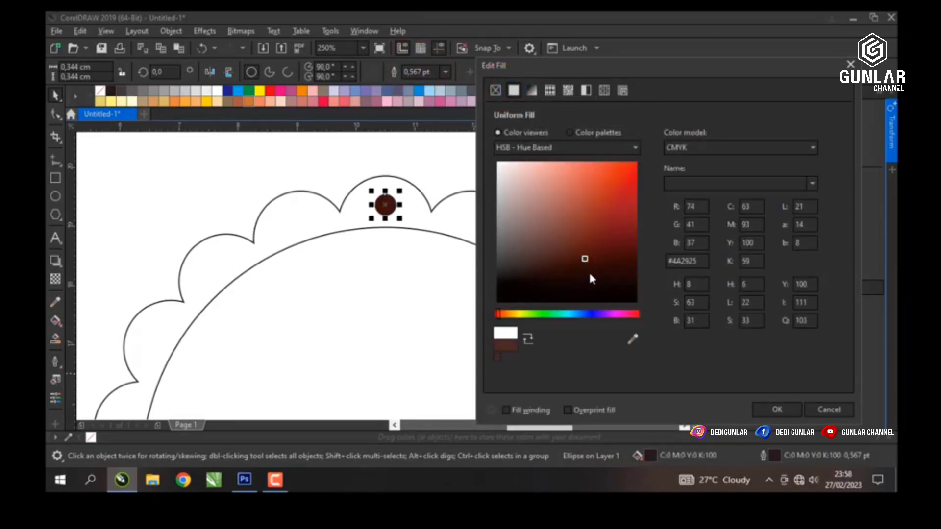
left_click_drag(594, 267, 599, 263)
left_click(760, 405)
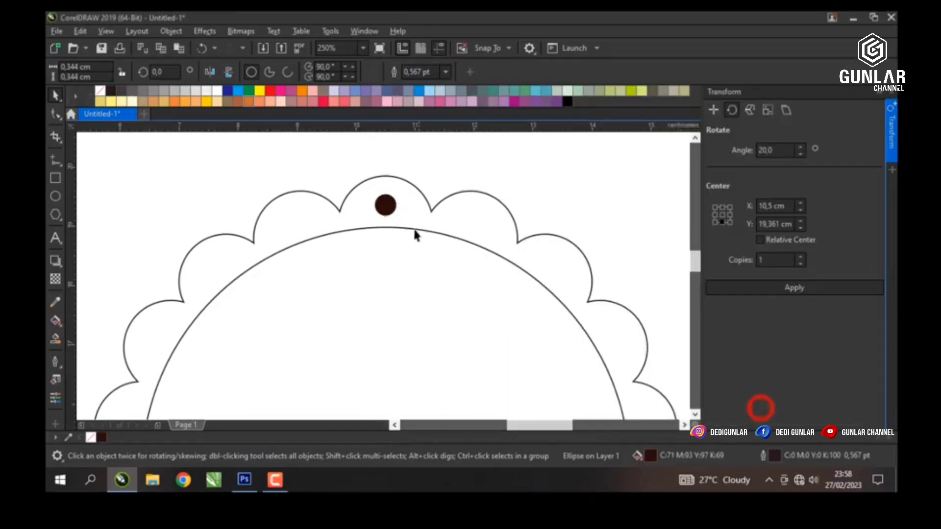
scroll(398, 219, "up", 5)
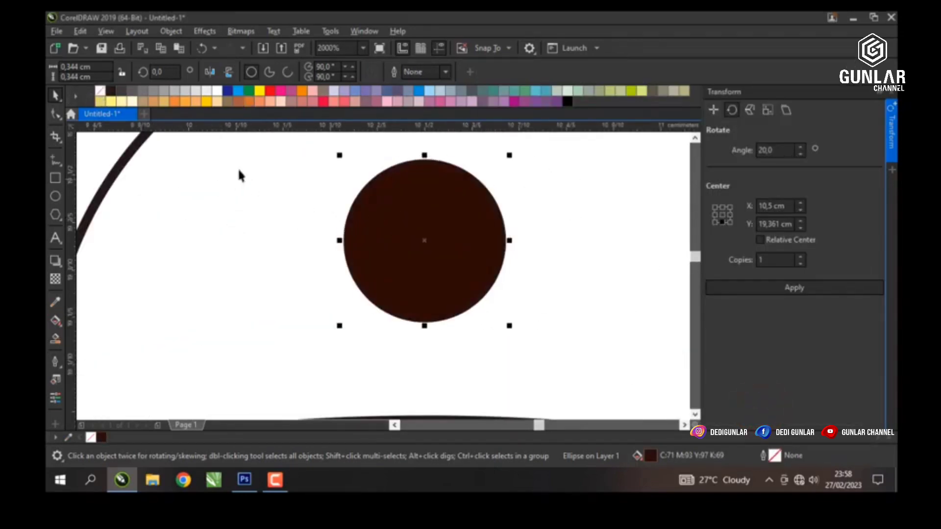
scroll(389, 172, "down", 5)
left_click(435, 153)
scroll(405, 169, "down", 3)
scroll(404, 167, "up", 4)
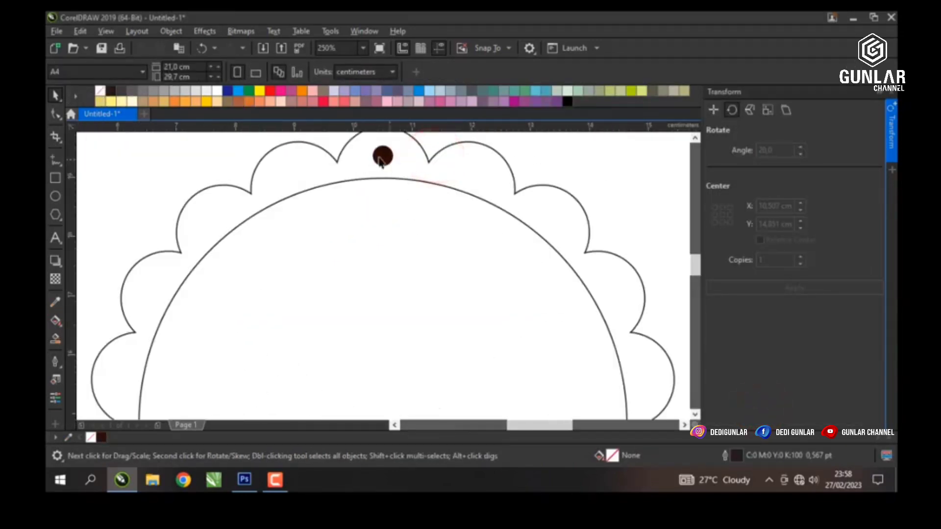
Step: Move the brown dot's rotation center to the center of the large circle
left_click(381, 153)
scroll(381, 154, "down", 2)
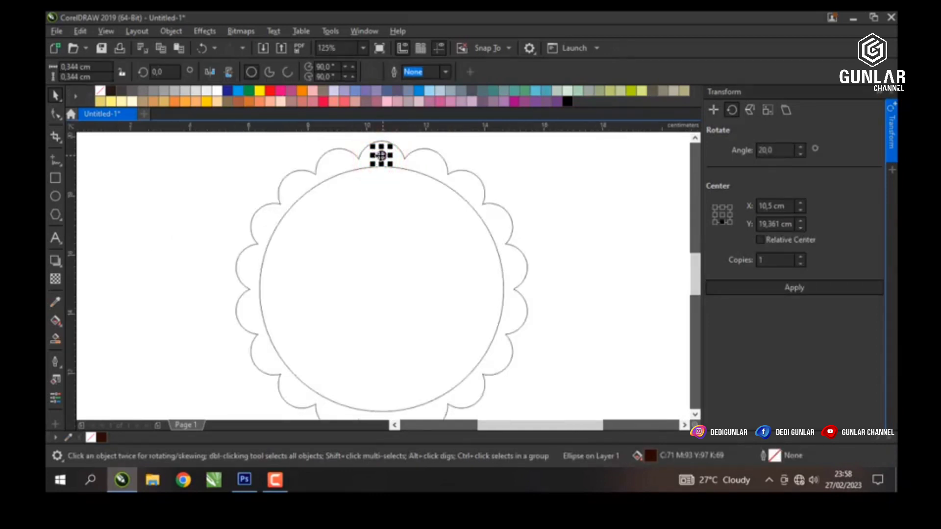
scroll(380, 144, "up", 5)
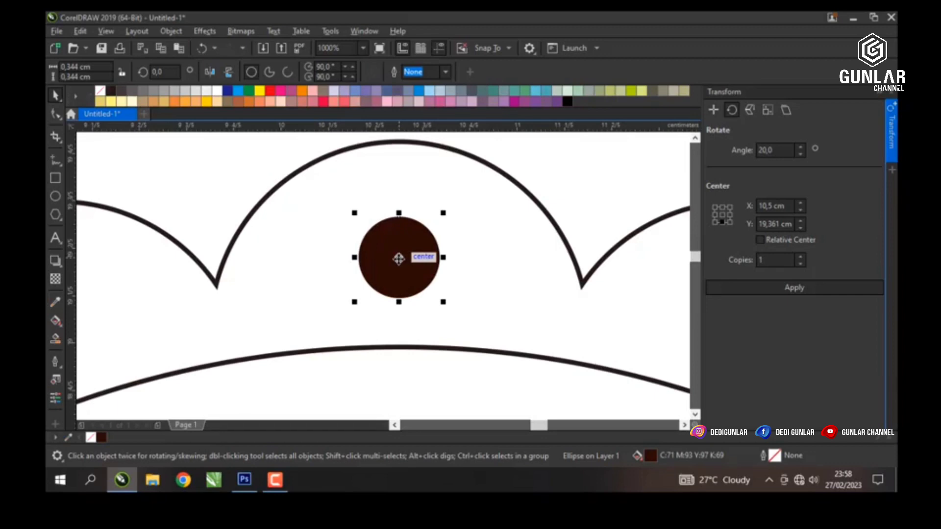
left_click(399, 257)
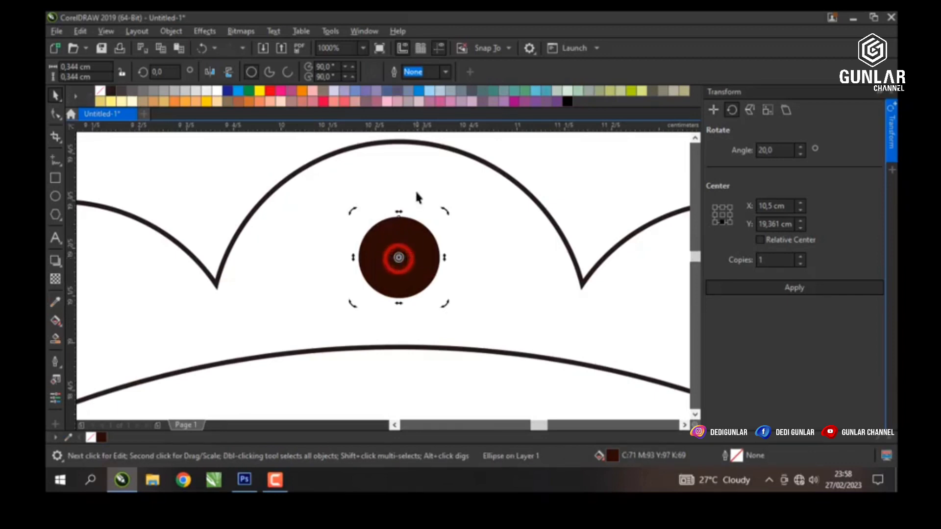
left_click(398, 257)
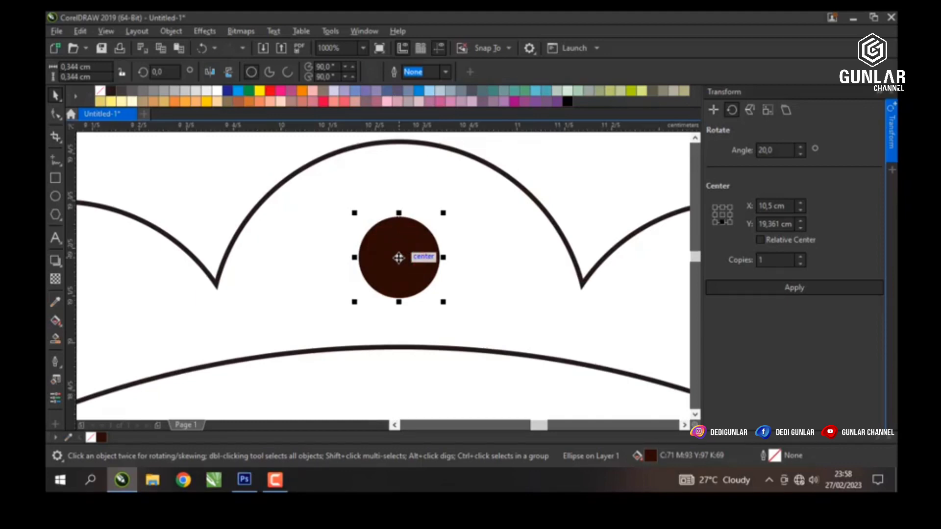
left_click(398, 257)
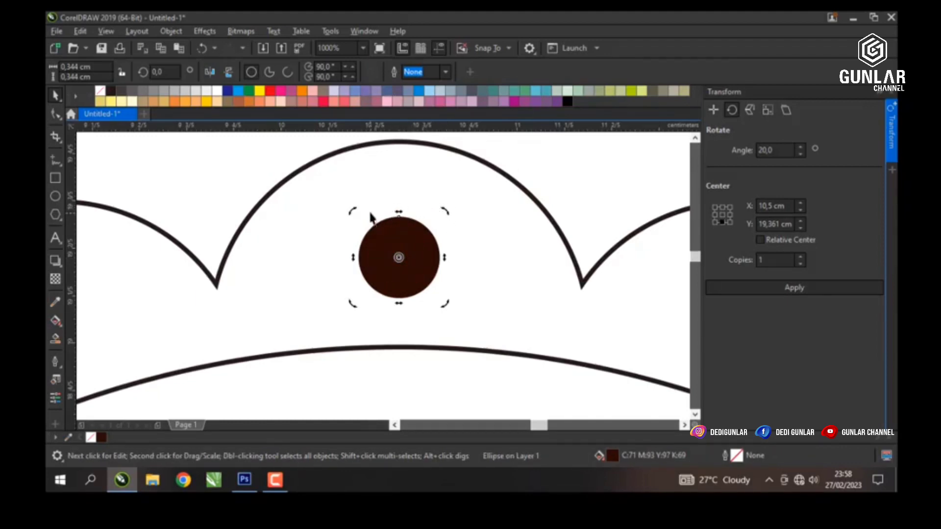
scroll(409, 263, "up", 3)
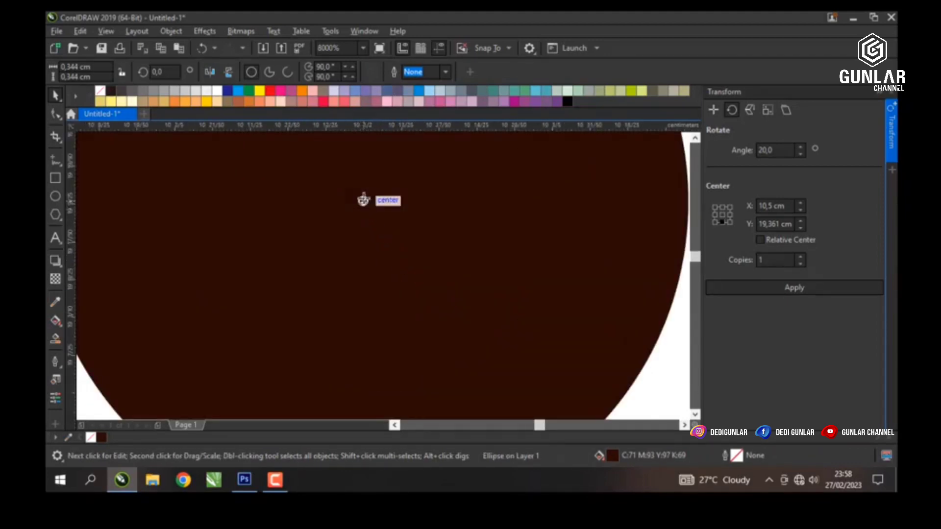
scroll(363, 200, "down", 10)
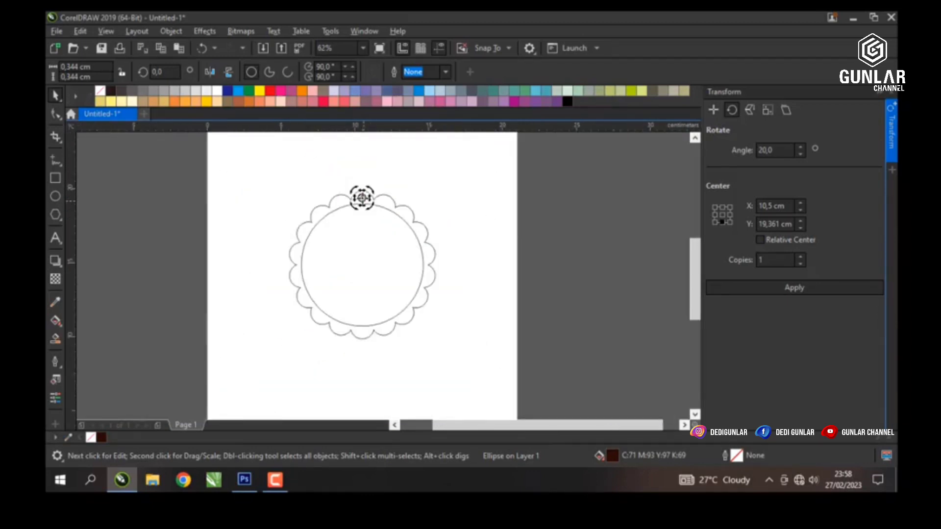
left_click_drag(362, 199, 362, 265)
left_click(221, 168)
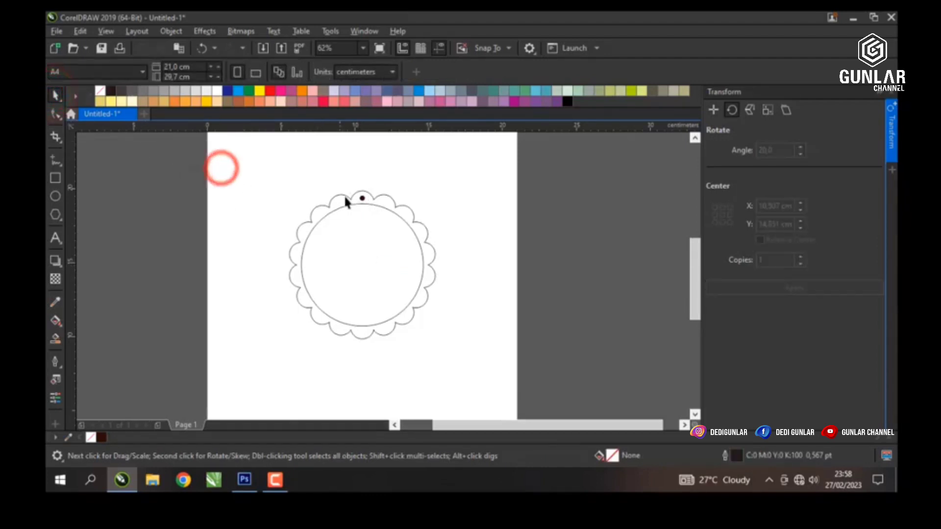
Step: Rotate the brown dot by 20° with 18 copies around the large circle's center so every scallop holds a dot
scroll(345, 198, "up", 2)
left_click(376, 199)
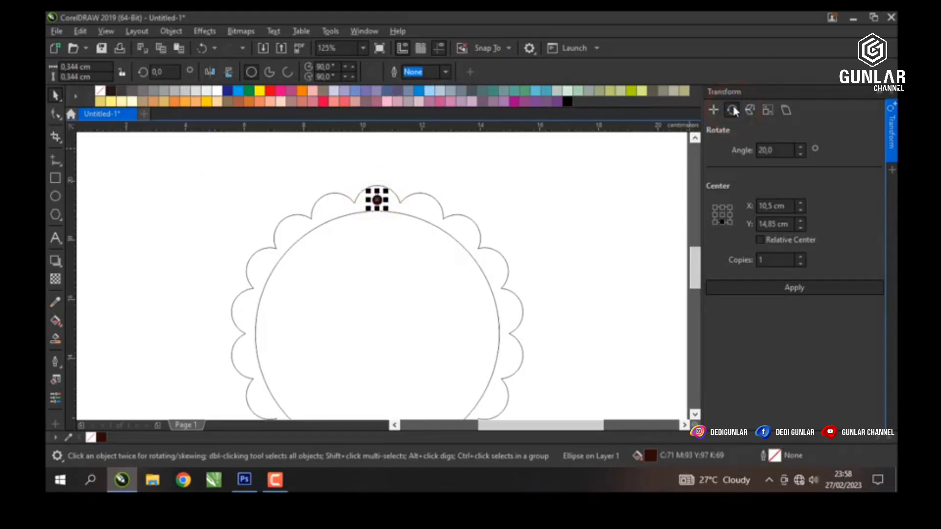
left_click(787, 150)
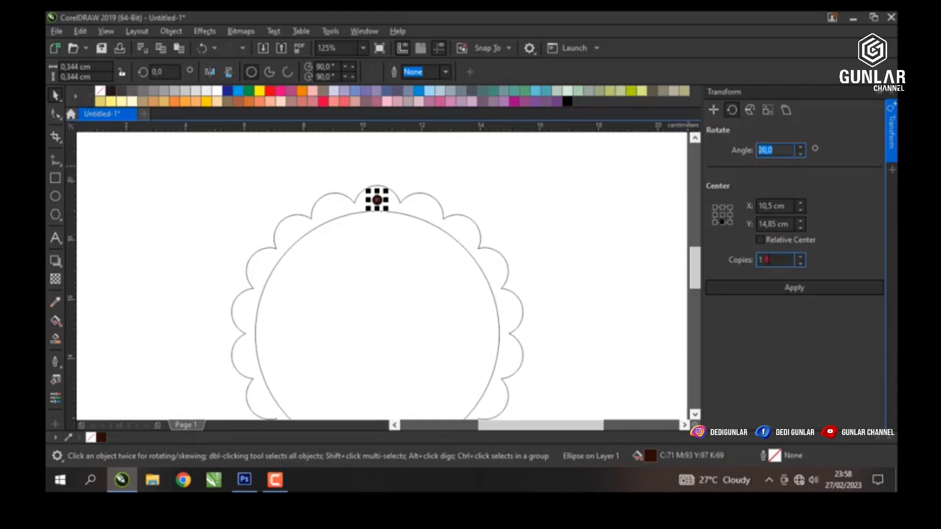
left_click(766, 260)
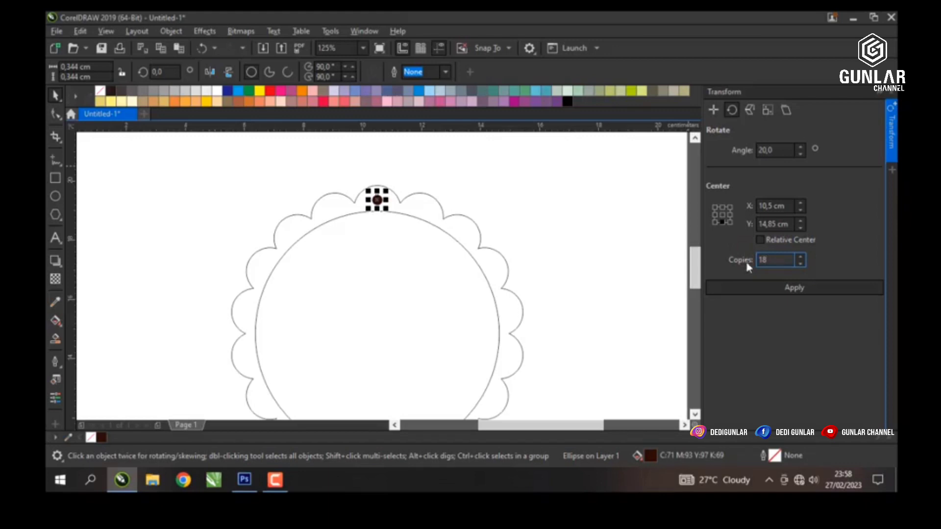
left_click(788, 289)
left_click(567, 226)
scroll(370, 220, "down", 2)
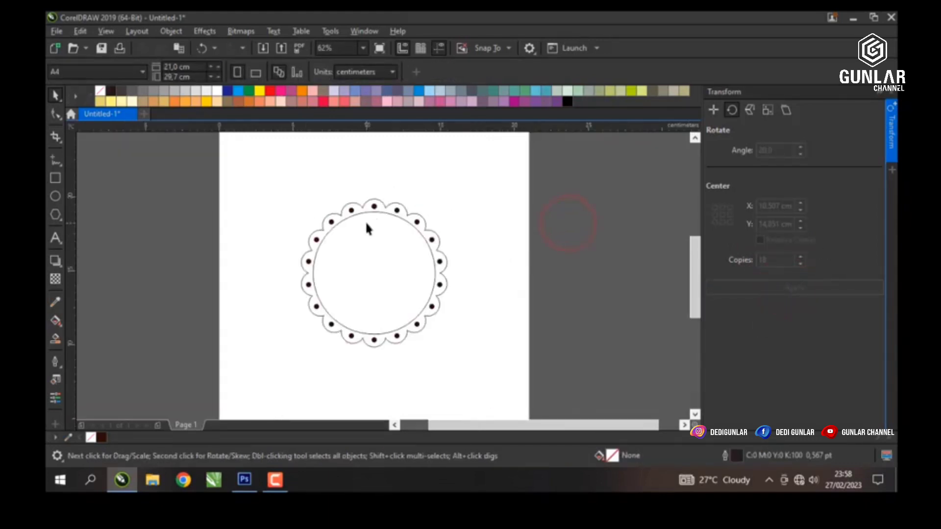
scroll(363, 218, "up", 2)
scroll(360, 209, "down", 2)
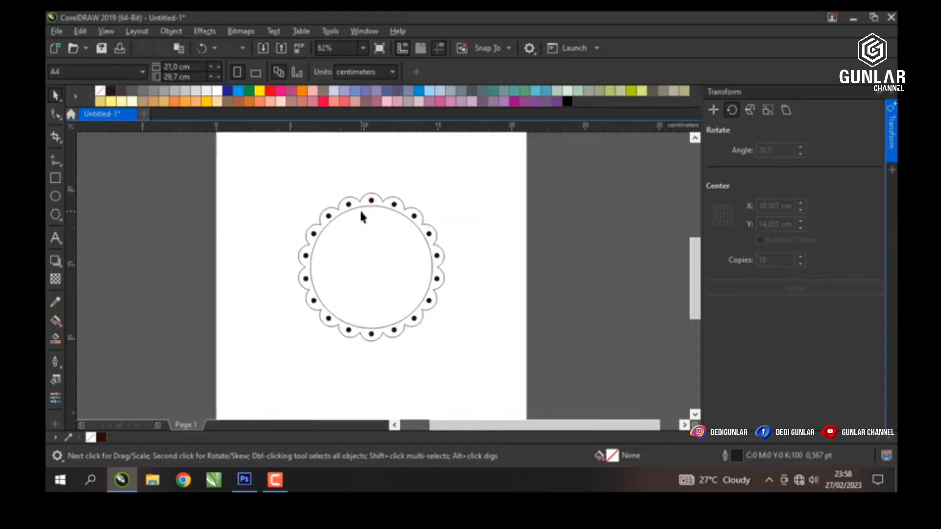
Step: Fill the large inner circle with white
scroll(363, 210, "up", 2)
left_click(344, 199)
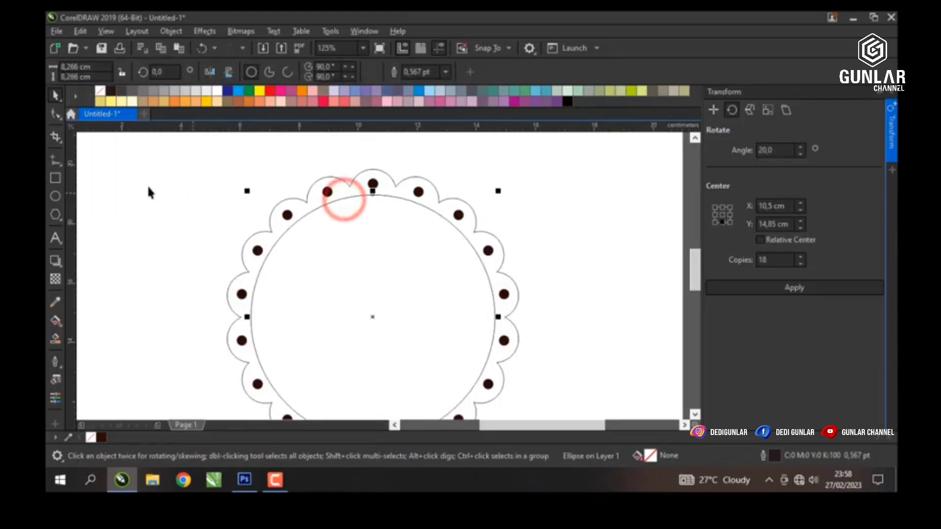
left_click(216, 91)
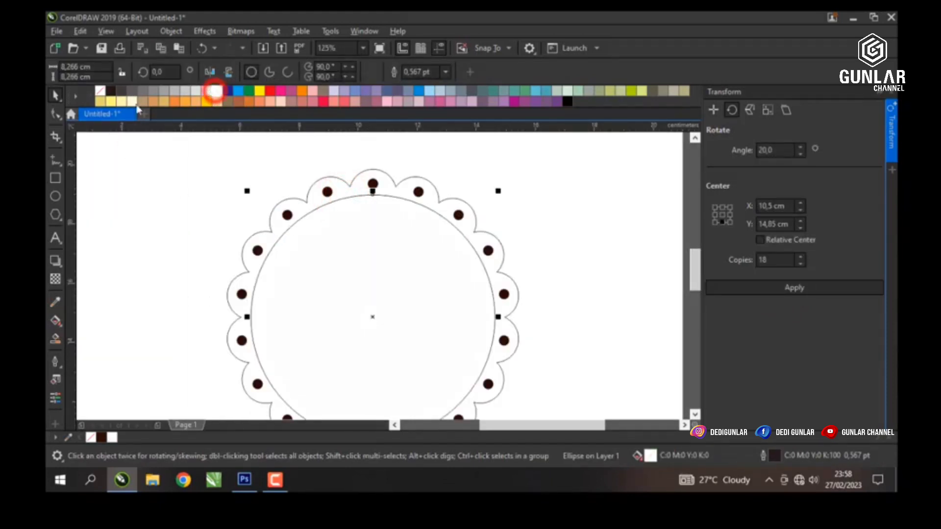
Step: Try removing the large circle's outline, undo the removal and deselect the circle
right_click(100, 91)
left_click(156, 163)
left_click(178, 225)
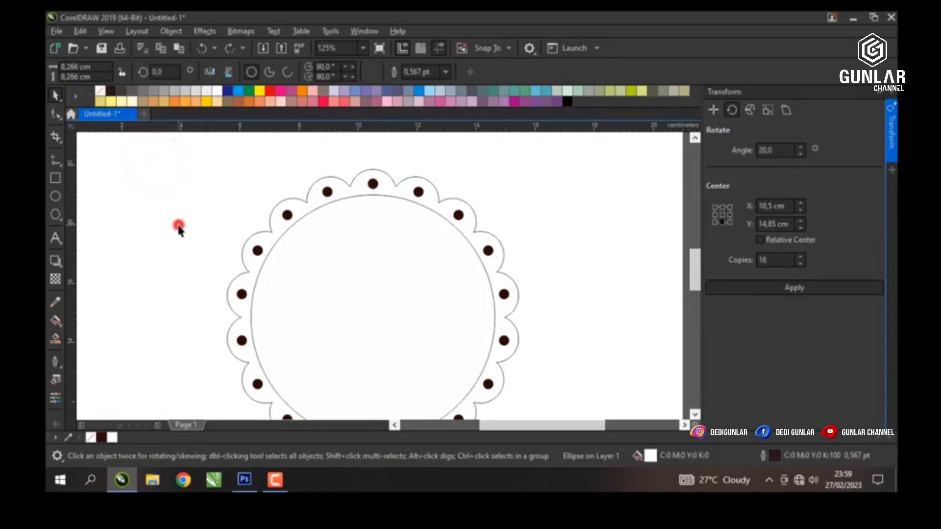
left_click(271, 209)
scroll(273, 209, "up", 2)
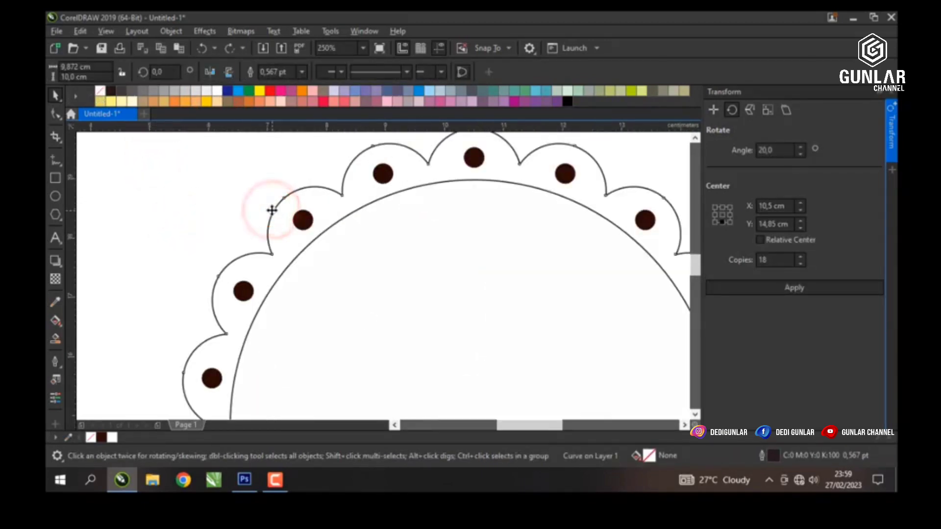
Step: Switch to File Explorer and open the kue folder in Documents
left_click(154, 481)
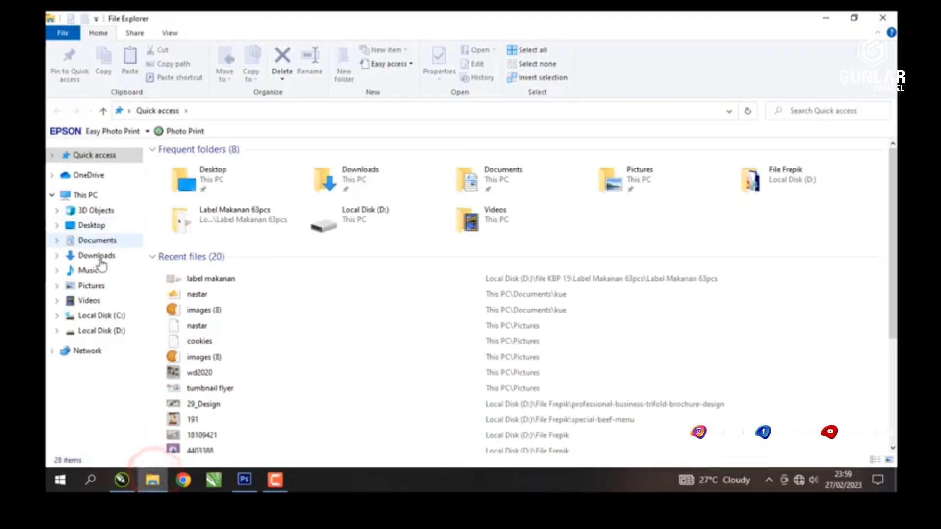
left_click(105, 240)
double_click(649, 177)
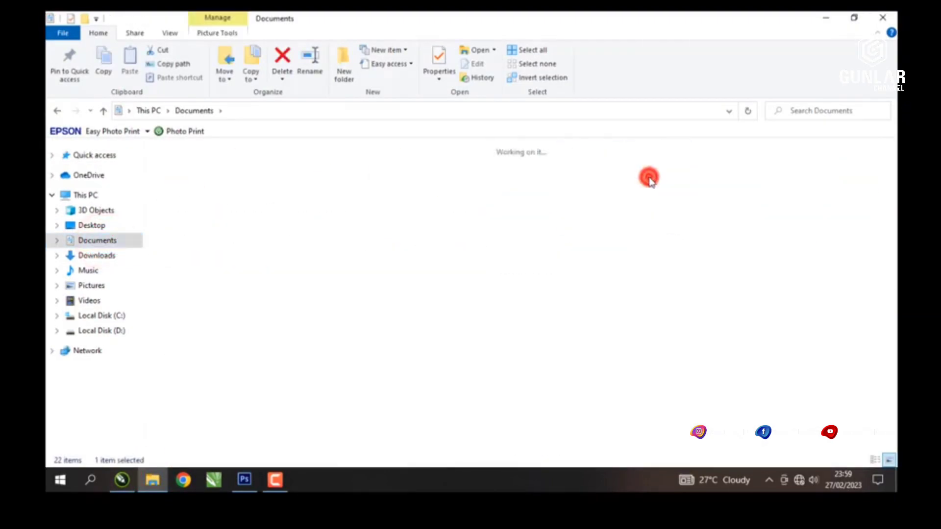
Step: Select the cookies, images (8) and nastar images together and bring them into the CorelDRAW document
left_click(234, 183)
left_click(185, 186)
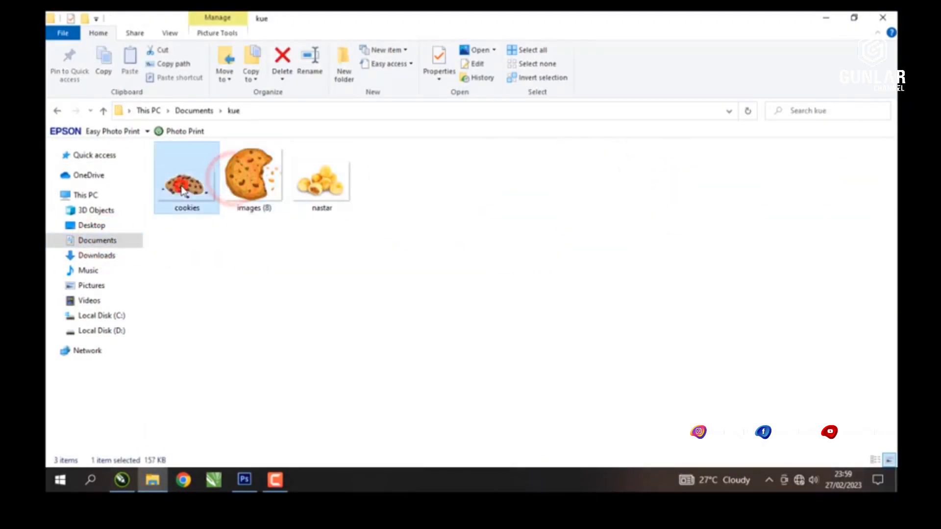
left_click(323, 189)
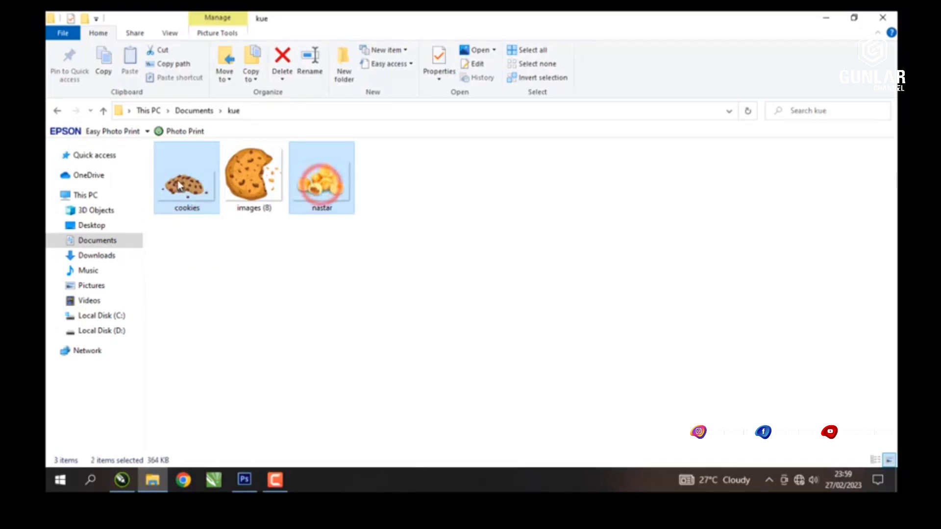
left_click(245, 179)
left_click(322, 181, "ctrl")
left_click_drag(255, 186, 237, 260)
left_click_drag(181, 265, 371, 164)
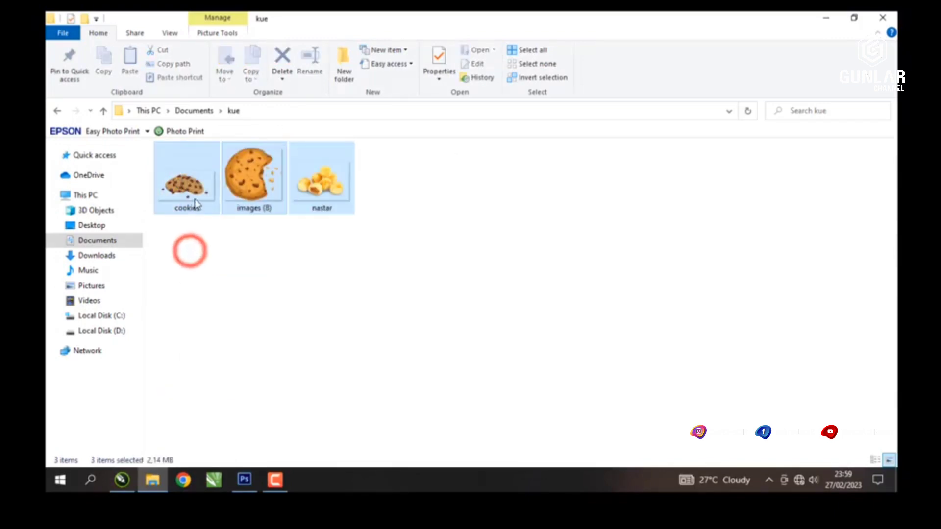
left_click_drag(181, 190, 155, 258)
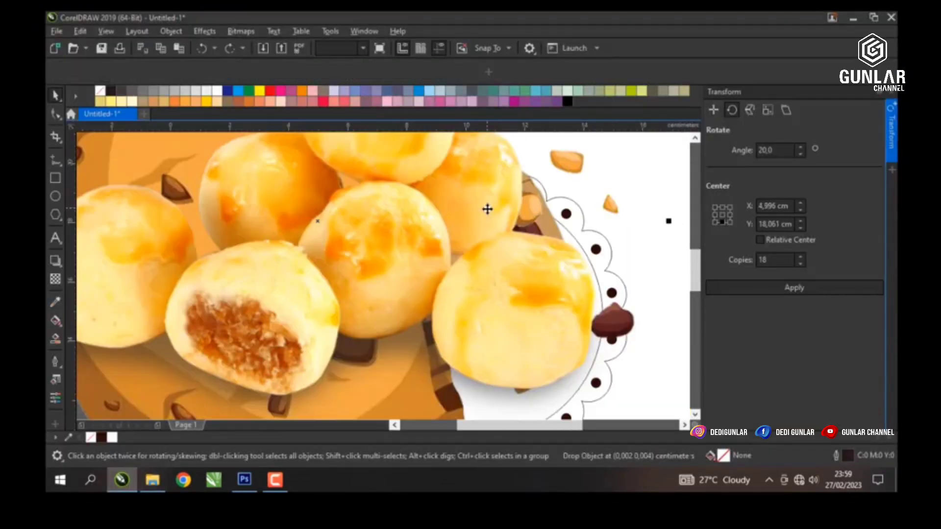
Step: Move the imported images off the page and align all three on their common center
scroll(487, 208, "down", 9)
left_click_drag(443, 201, 240, 221)
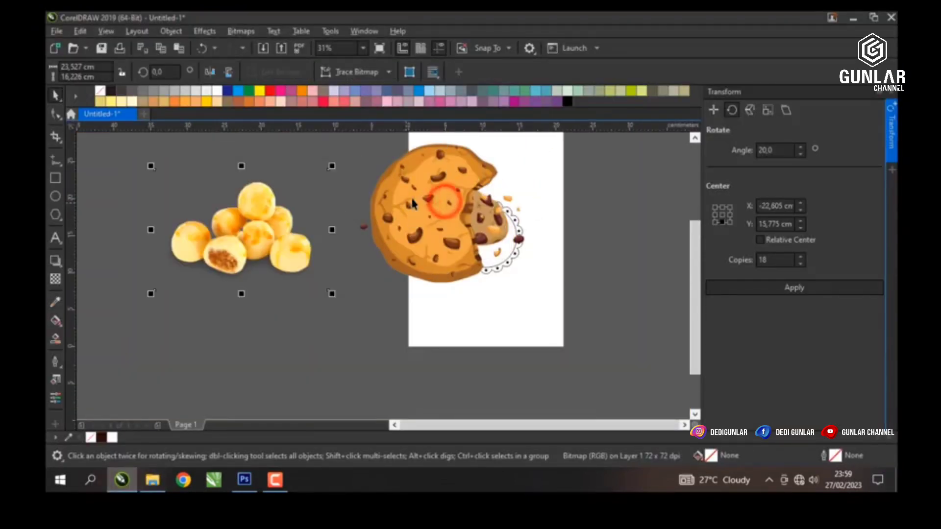
left_click_drag(413, 203, 227, 221)
left_click_drag(108, 150, 381, 290)
key("c")
key("e")
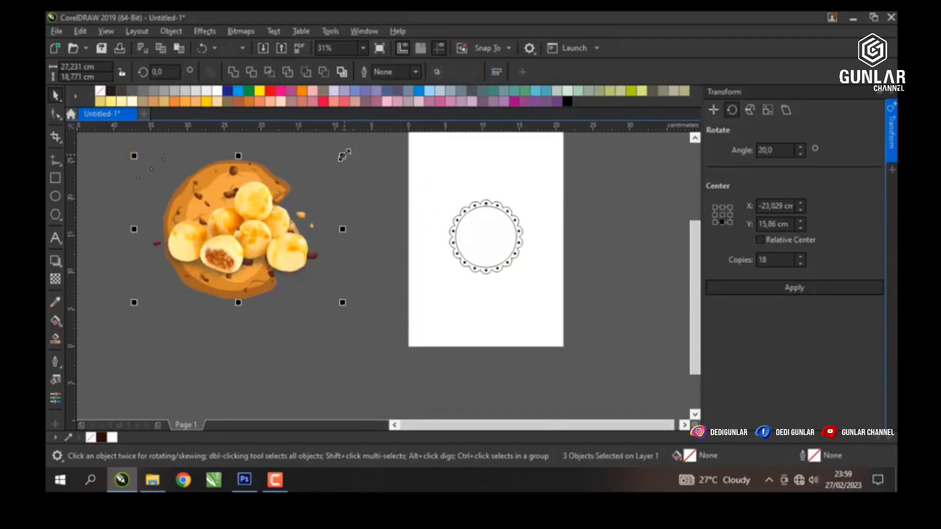
Step: Scale the three images down together to about 6.07 cm wide overall and place them beside the badge
left_click_drag(344, 155, 191, 264)
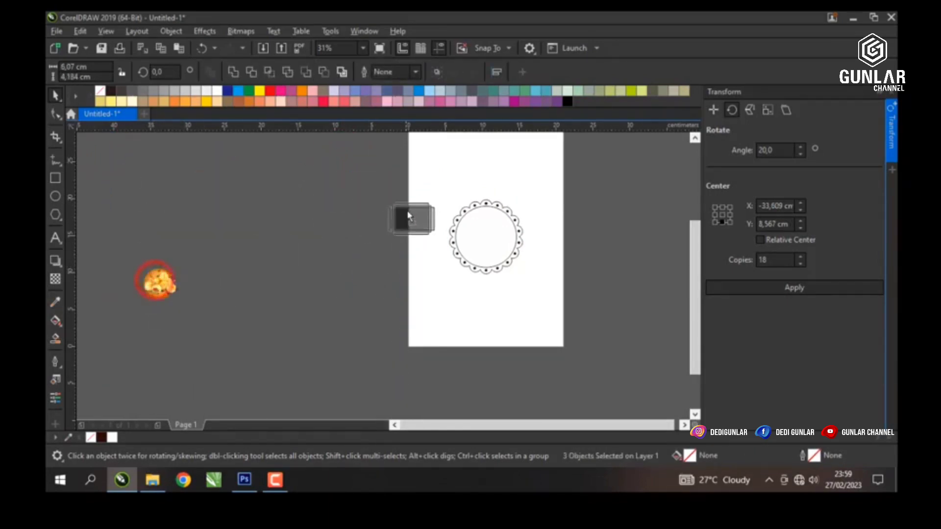
left_click_drag(408, 215, 408, 214)
scroll(509, 196, "up", 3)
left_click(613, 204)
scroll(414, 228, "up", 3)
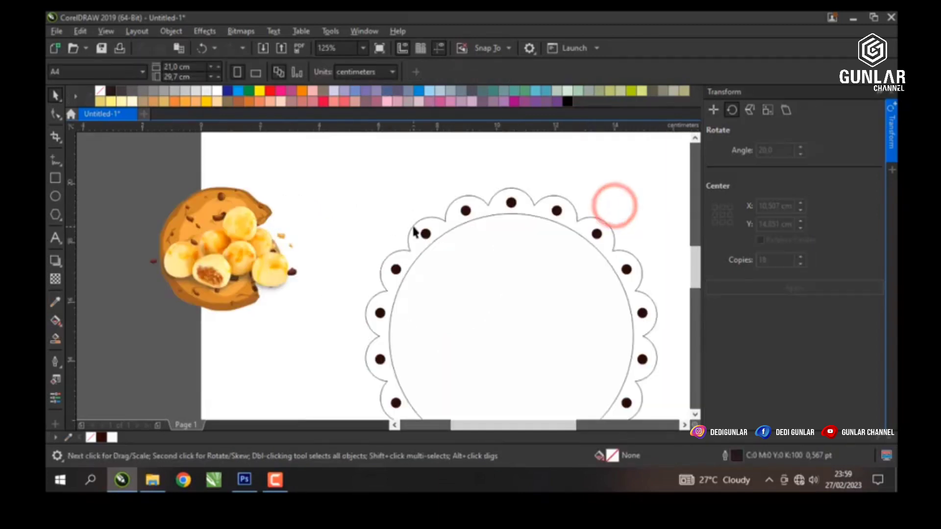
Step: Spread the stacked images apart beside the badge, with the cookie pile above the bitten cookie and the nastar below
left_click(414, 221)
left_click(234, 230)
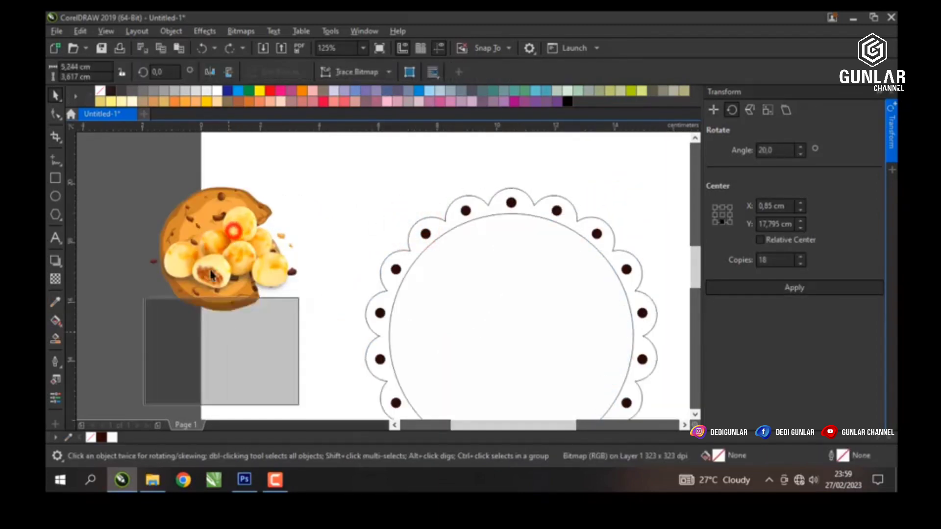
left_click_drag(211, 271, 225, 325)
left_click_drag(222, 216, 69, 218)
scroll(284, 222, "down", 1)
left_click_drag(245, 223, 126, 236)
left_click_drag(240, 219, 177, 163)
left_click_drag(127, 236, 175, 228)
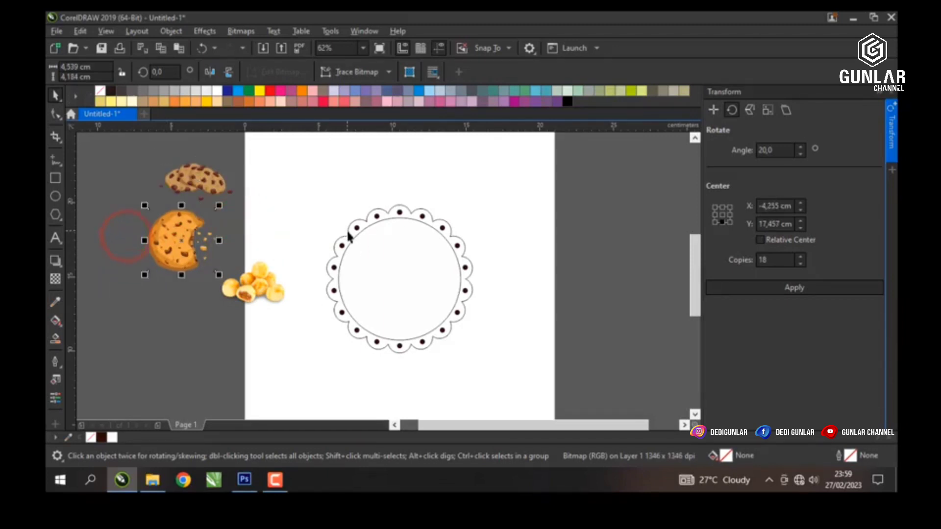
Step: Fill the scalloped border with orange sampled from the bitten cookie and remove its outline
left_click(349, 236)
scroll(161, 229, "up", 6)
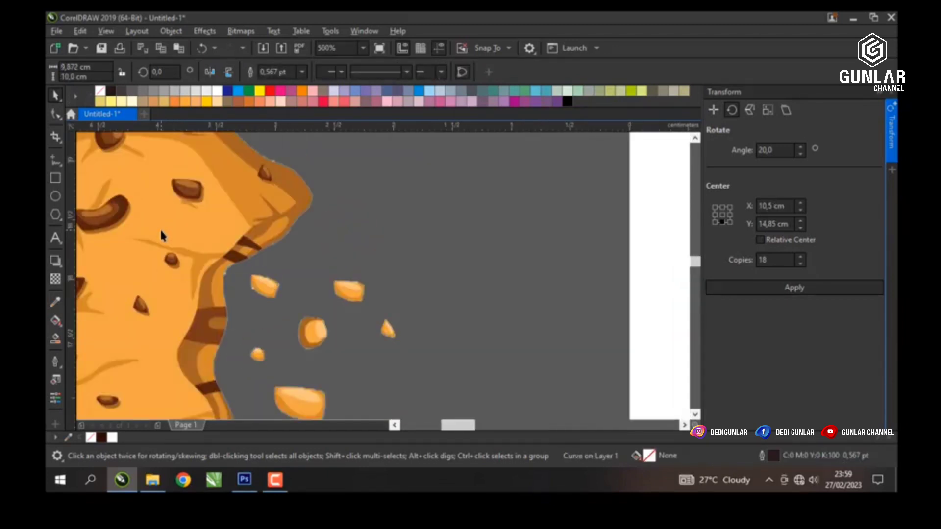
key("shift+F11")
left_click(175, 163)
scroll(262, 217, "down", 6)
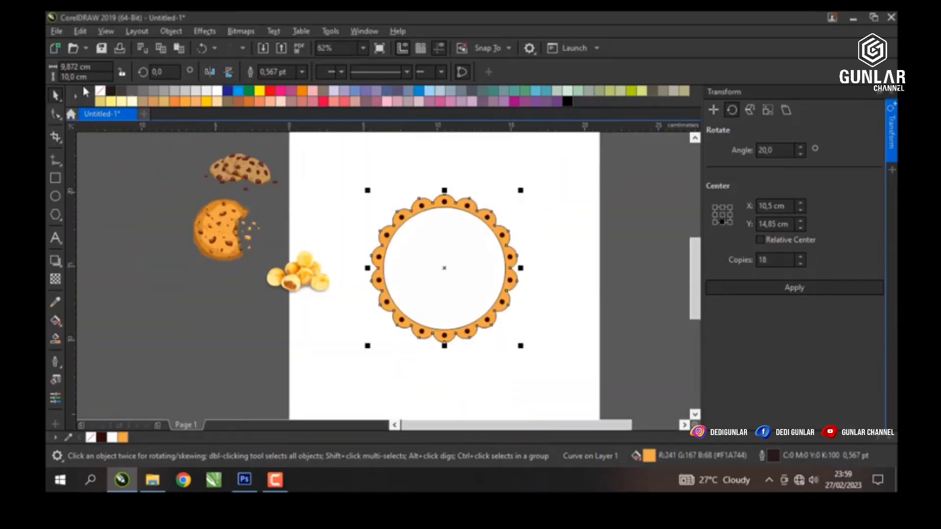
left_click(126, 208)
scroll(472, 225, "up", 2)
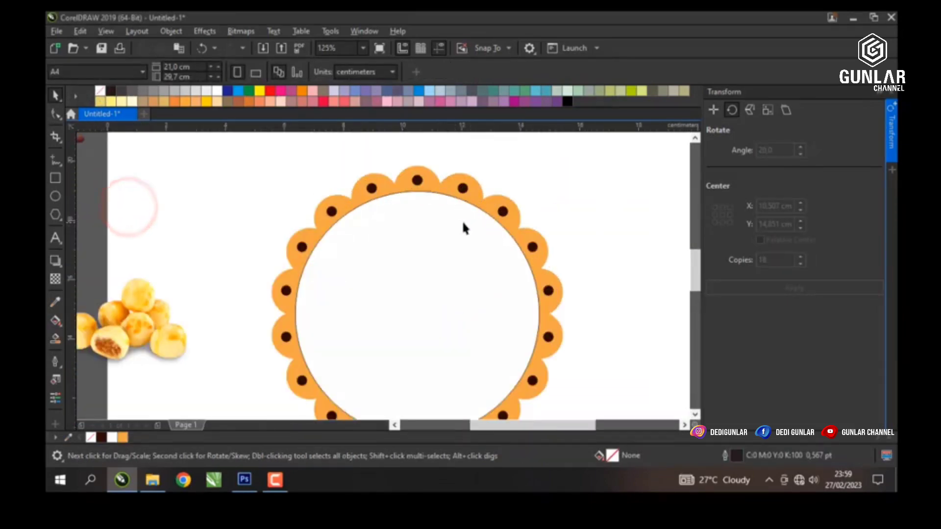
Step: Sample the bitten cookie's orange again as the fill color of the scalloped border
scroll(461, 224, "down", 2)
left_click(226, 214)
scroll(226, 216, "up", 2)
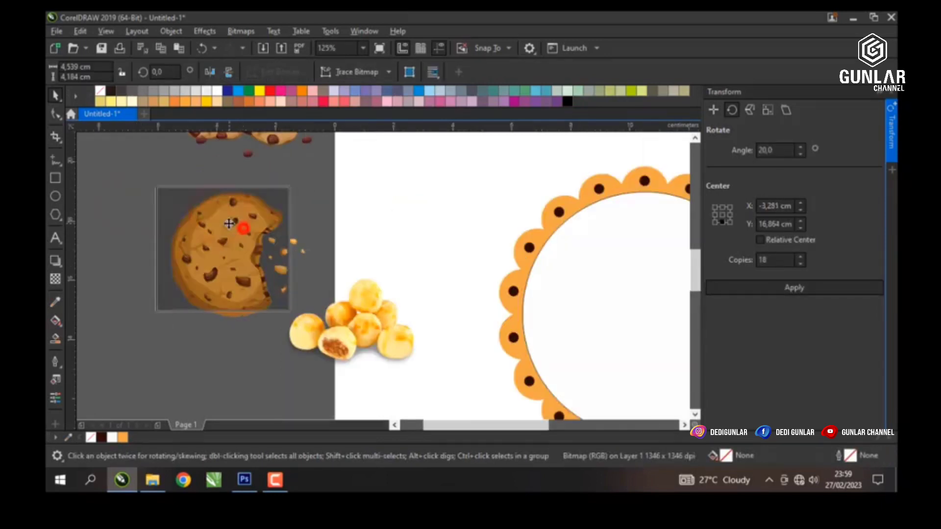
left_click(551, 202)
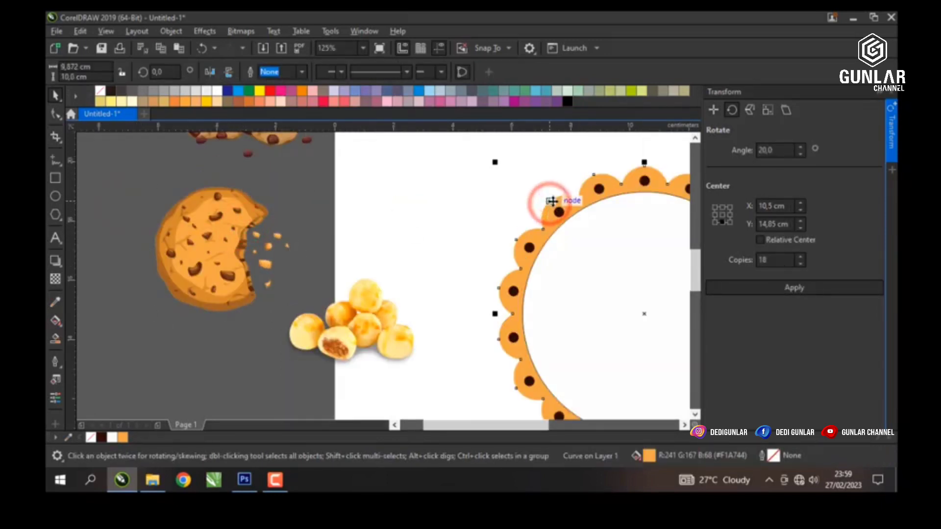
left_click(419, 202)
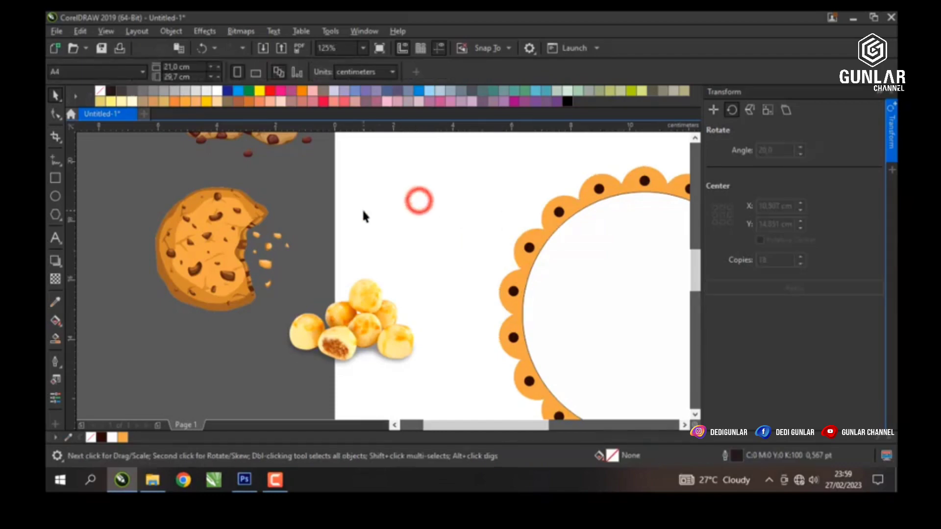
left_click(548, 217)
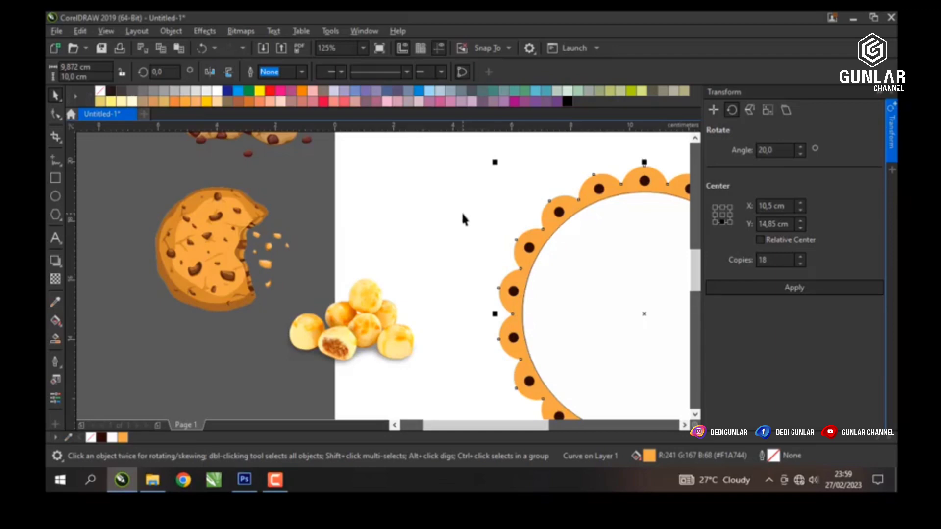
key("shift+F11")
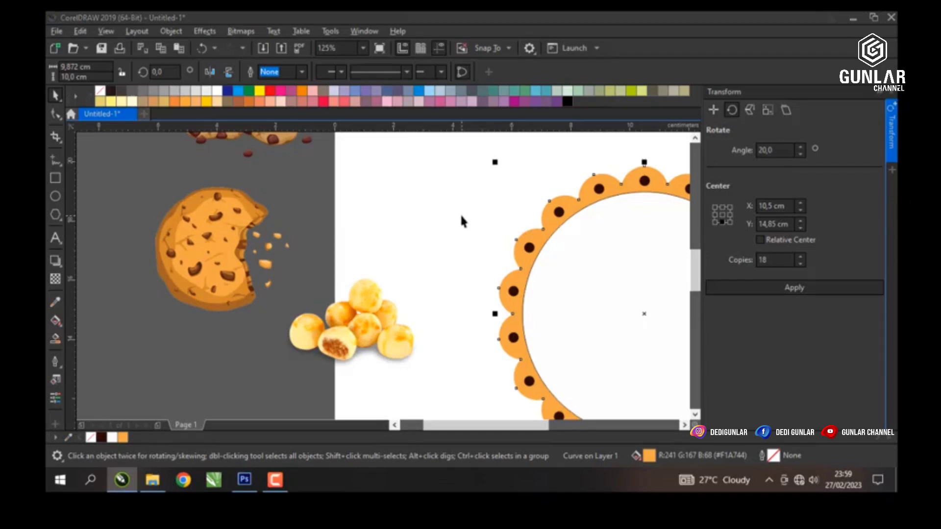
left_click(222, 247)
left_click(310, 191)
Step: Remove the outline of the white inner circle
scroll(310, 190, "down", 3)
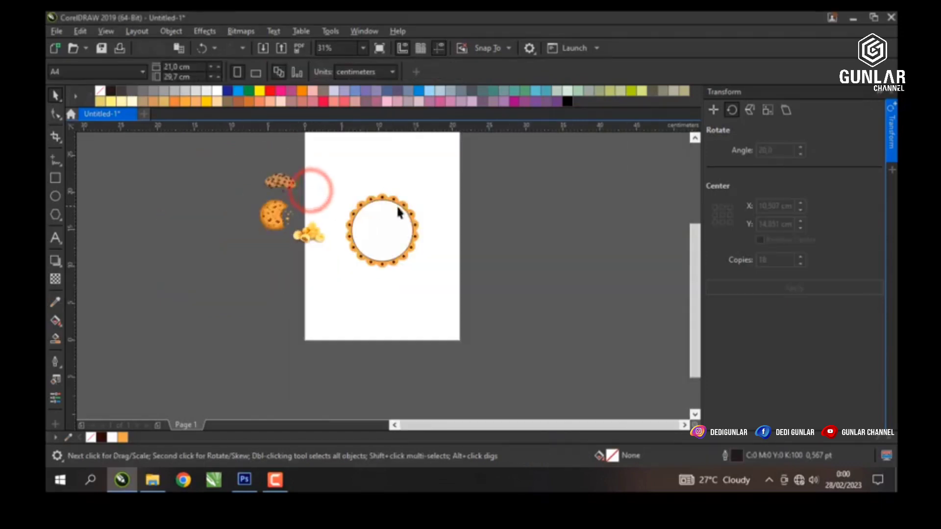
scroll(397, 212, "up", 3)
scroll(310, 190, "down", 3)
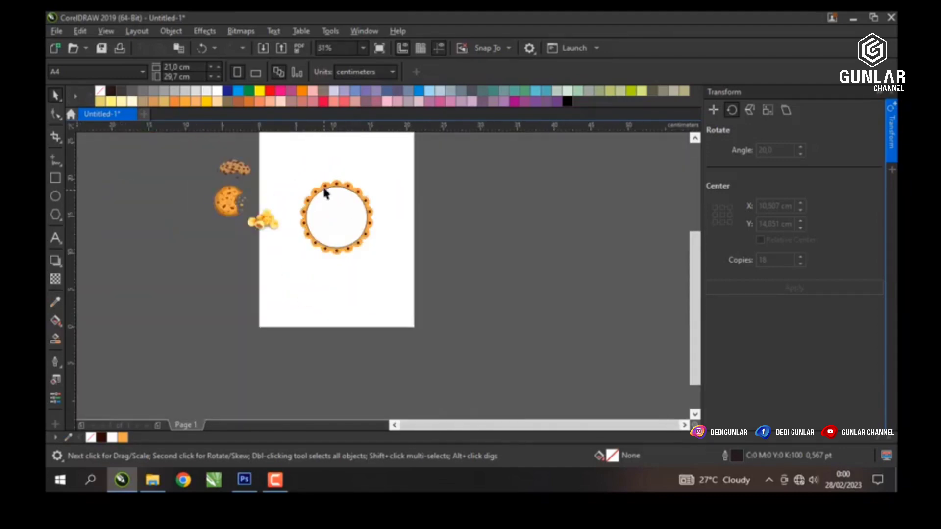
scroll(311, 193, "up", 3)
left_click(374, 233)
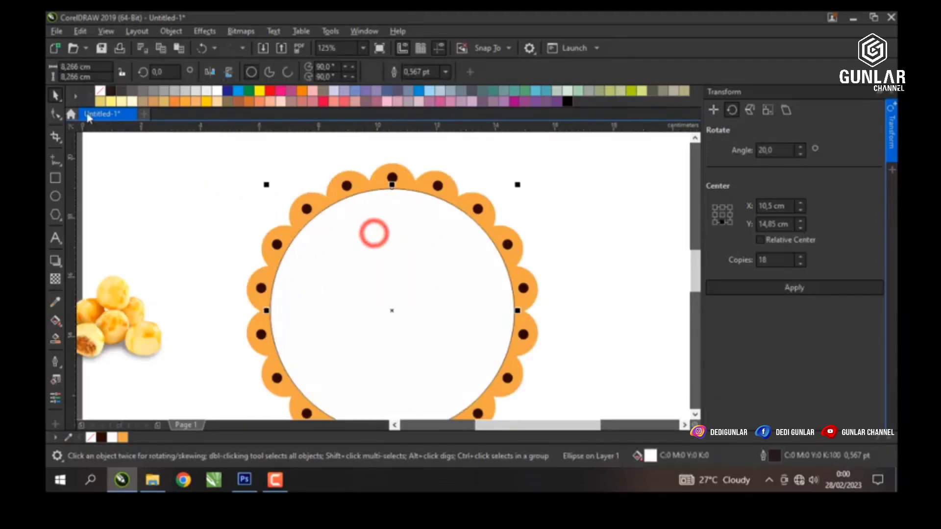
left_click(235, 171)
scroll(439, 216, "down", 2)
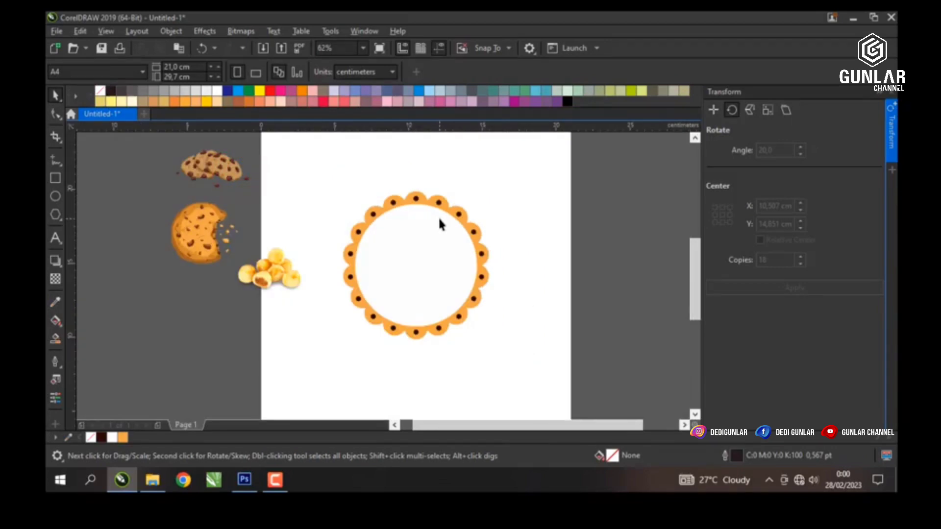
Step: Add the artistic text "MAMAH NAFFA" above the badge and enlarge it to about 36 pt
left_click(54, 239)
left_click(294, 185)
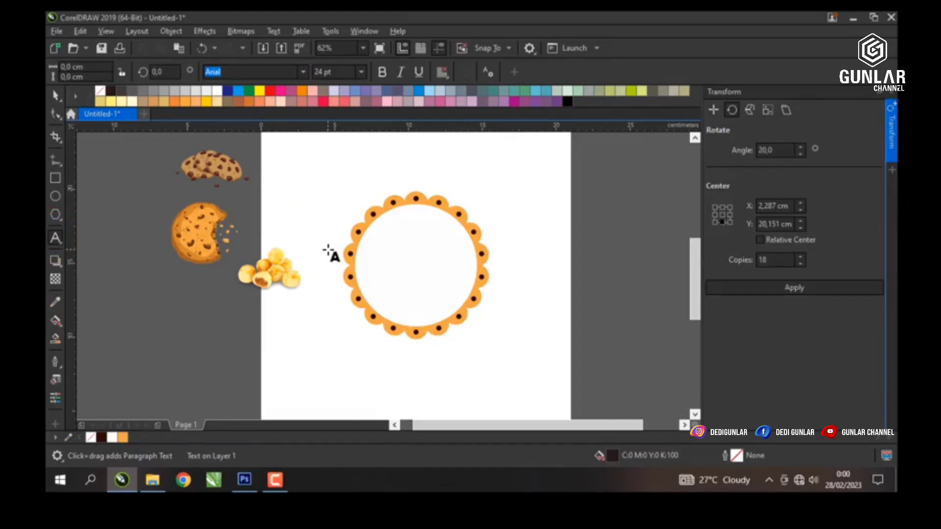
type("MAMAH NAFFA")
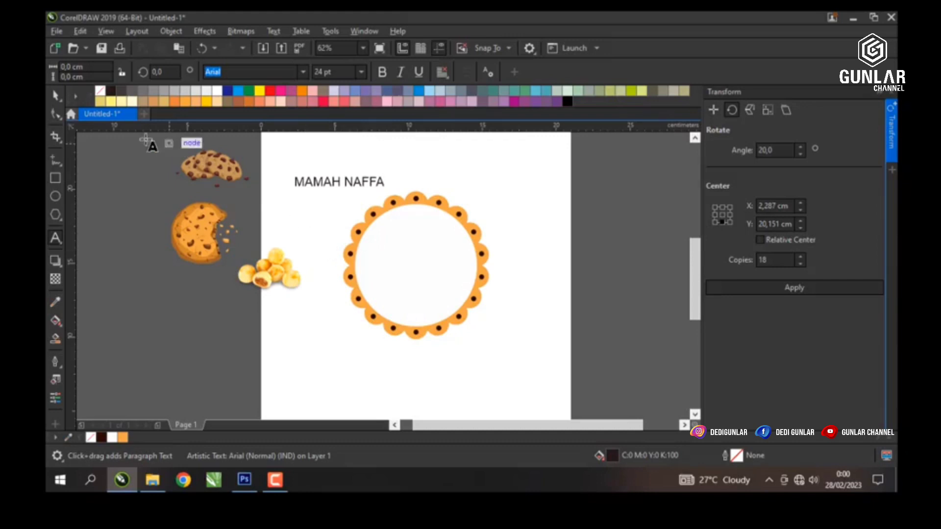
left_click(55, 96)
left_click_drag(390, 172, 365, 164)
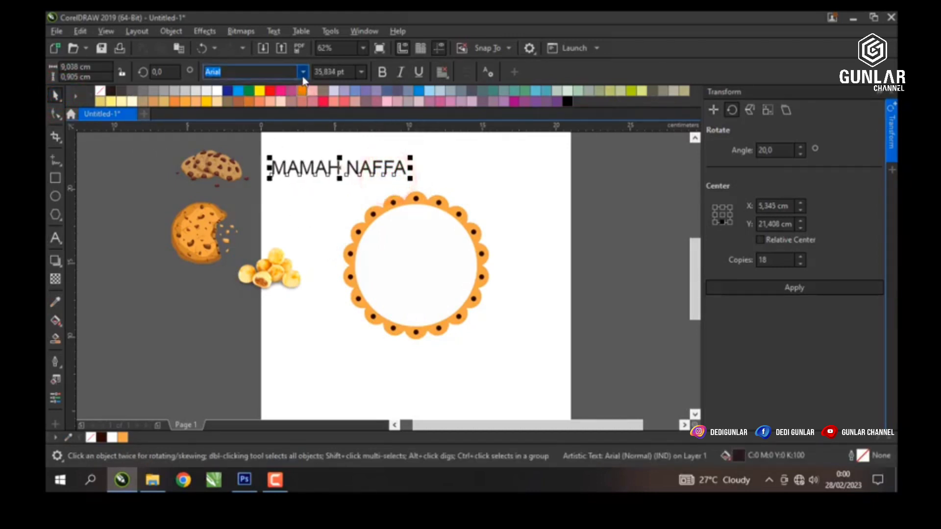
Step: Set the font of the text above the badge to Coaster
left_click(303, 72)
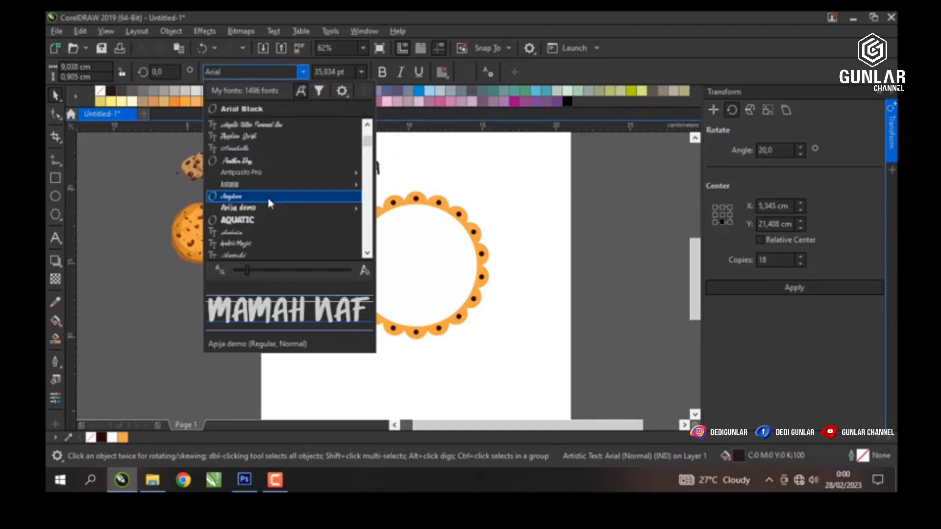
scroll(271, 208, "down", 1)
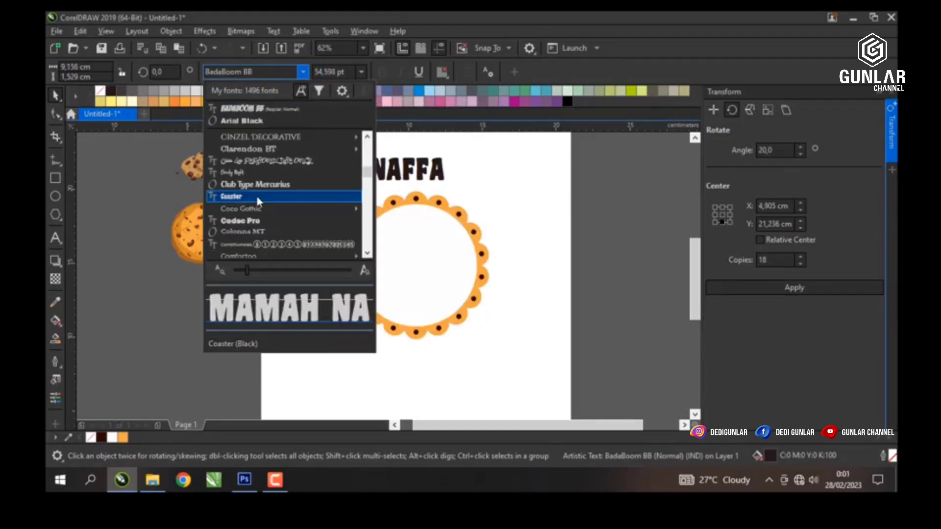
left_click(256, 197)
left_click(256, 197)
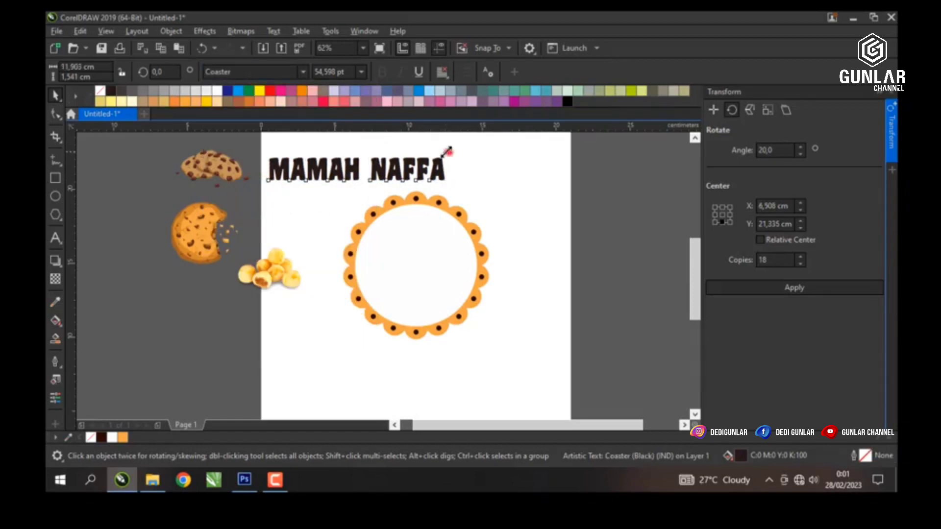
Step: Scale the Coaster text down to about 36.4 pt and place it roughly centered above the badge
left_click_drag(447, 153, 385, 158)
left_click_drag(326, 171, 377, 177)
scroll(439, 169, "up", 1)
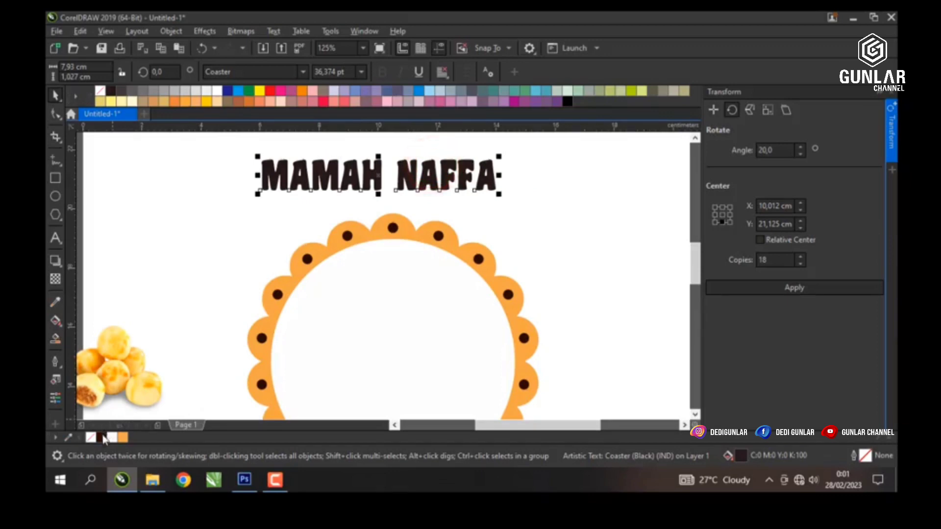
Step: Fill the text with the dots' dark brown and scale it down to about 33.8 pt
left_click(225, 219)
left_click(332, 168)
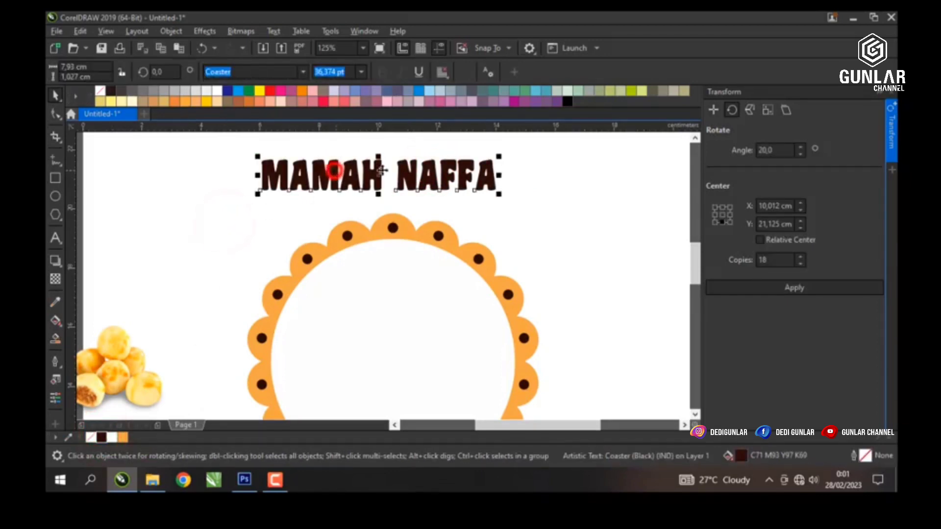
left_click_drag(499, 156, 482, 159)
Step: Widen the letter spacing of the text with the Shape tool until it nearly spans the inner circle's width
left_click(55, 113)
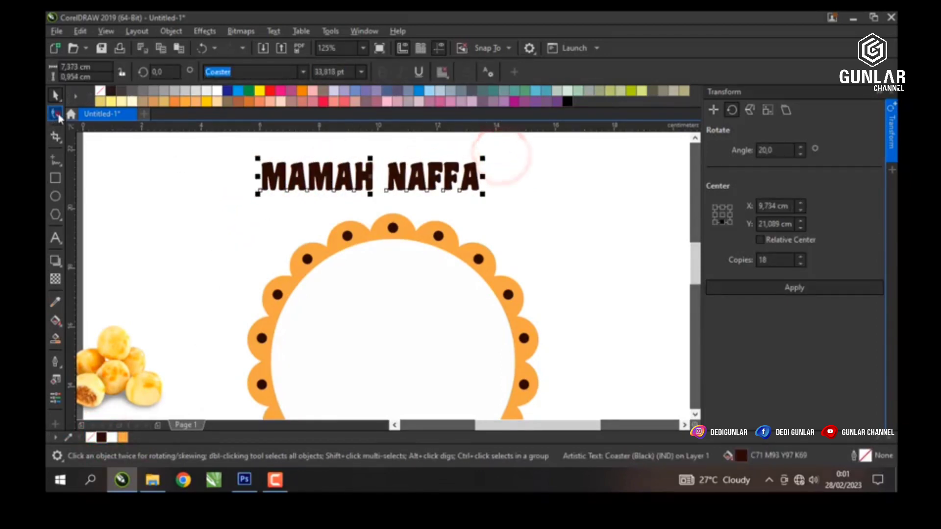
left_click_drag(484, 194, 510, 195)
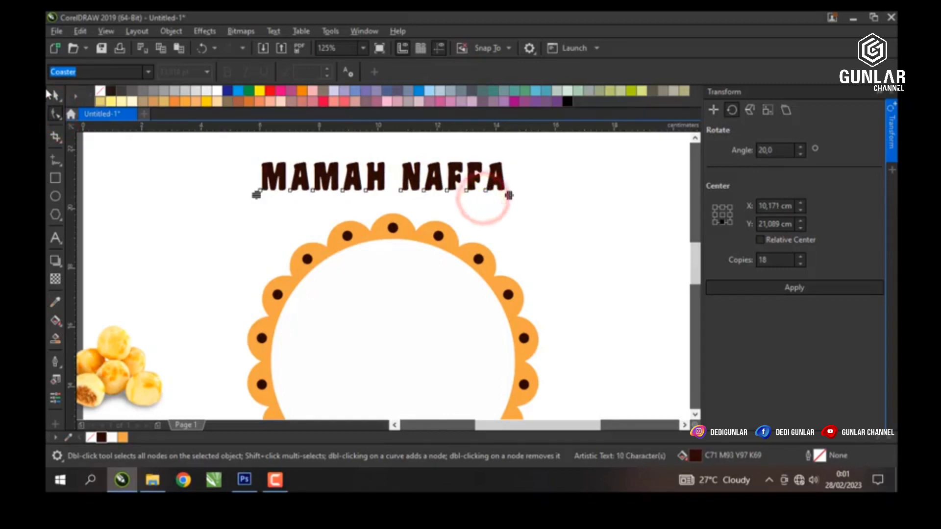
key("space")
scroll(278, 202, "down", 2)
scroll(314, 244, "up", 2)
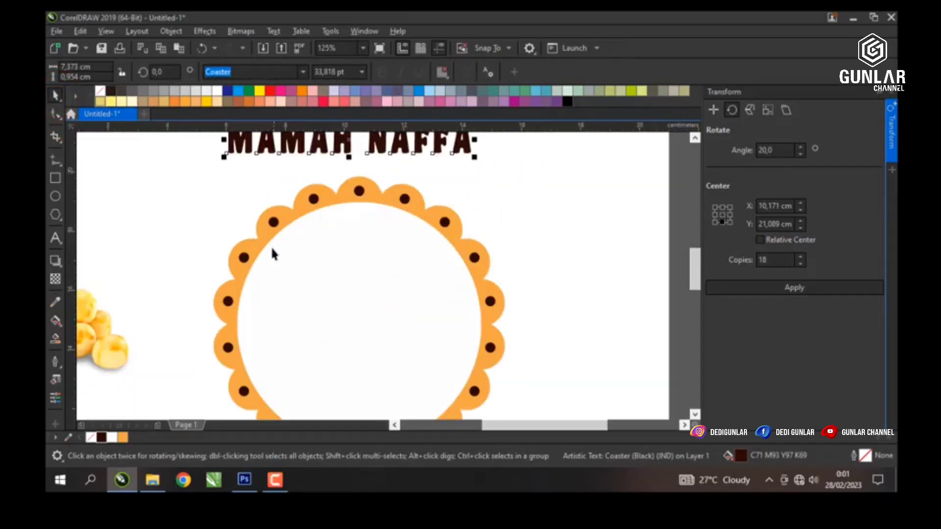
Step: Fit the MAMAH NAFFA text to the inner circle as its path, offset about 1.4 cm inward and centered along the upper arc
left_click(308, 250)
scroll(308, 249, "down", 2)
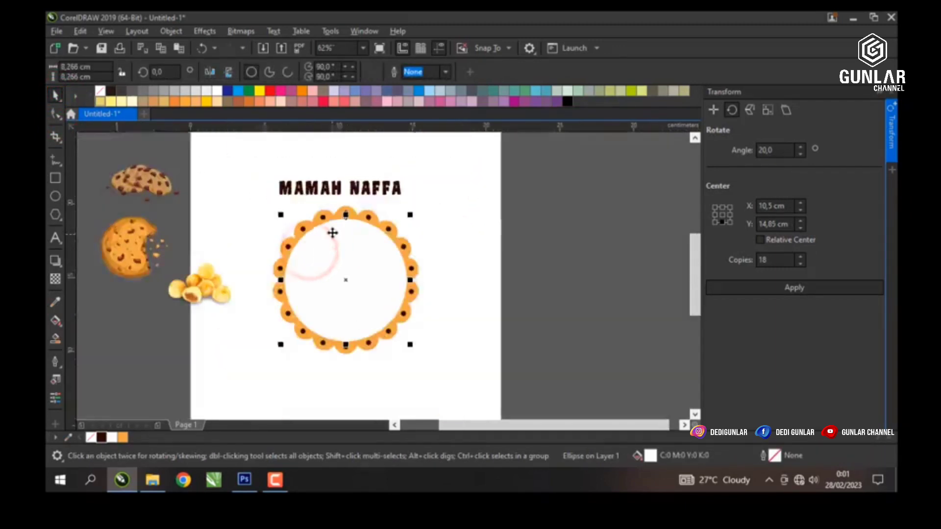
scroll(312, 180, "up", 2)
left_click(309, 190)
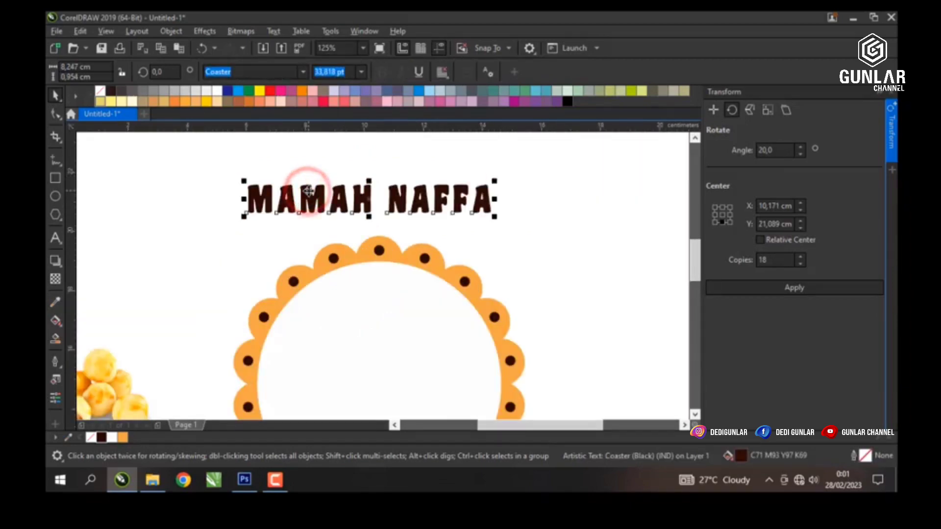
left_click(274, 33)
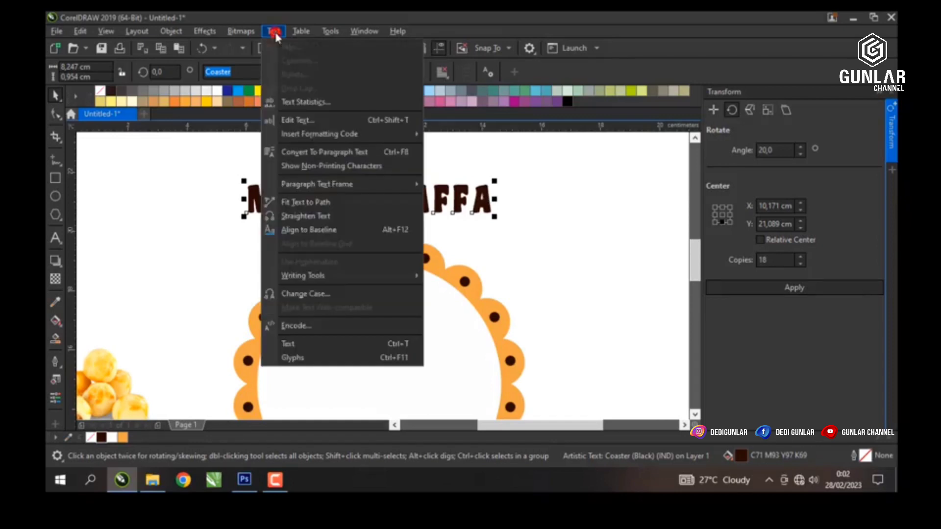
left_click(297, 203)
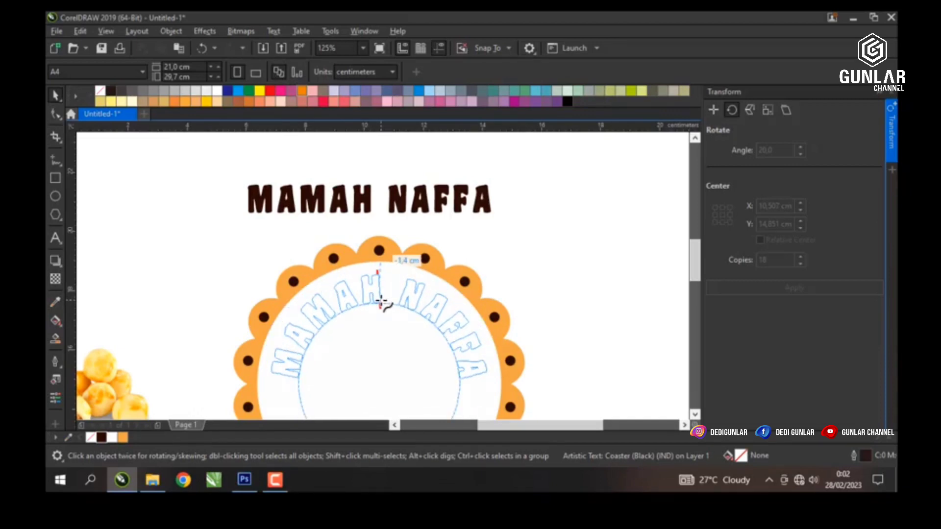
left_click(381, 299)
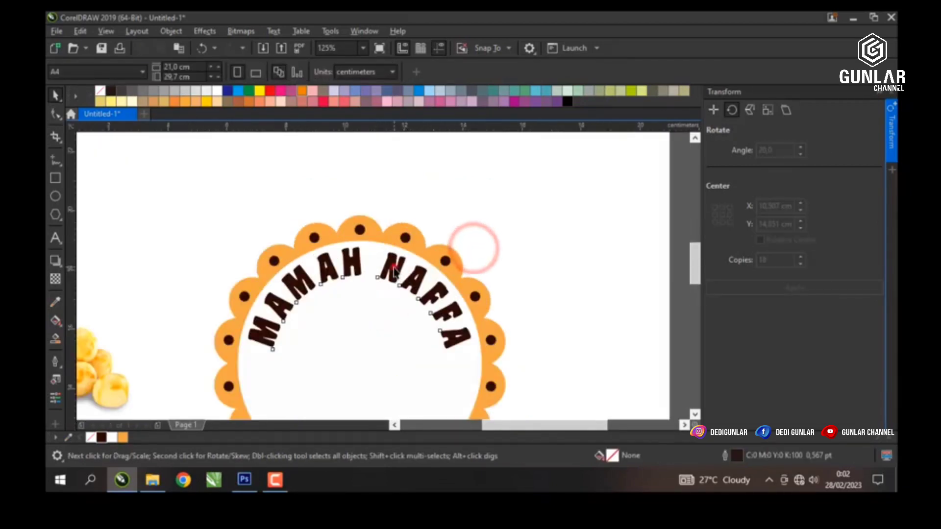
Step: Scale the curved MAMAH NAFFA text down to about 25 pt so it sits inside the upper arc of the white circle
left_click(394, 268)
left_click(393, 268)
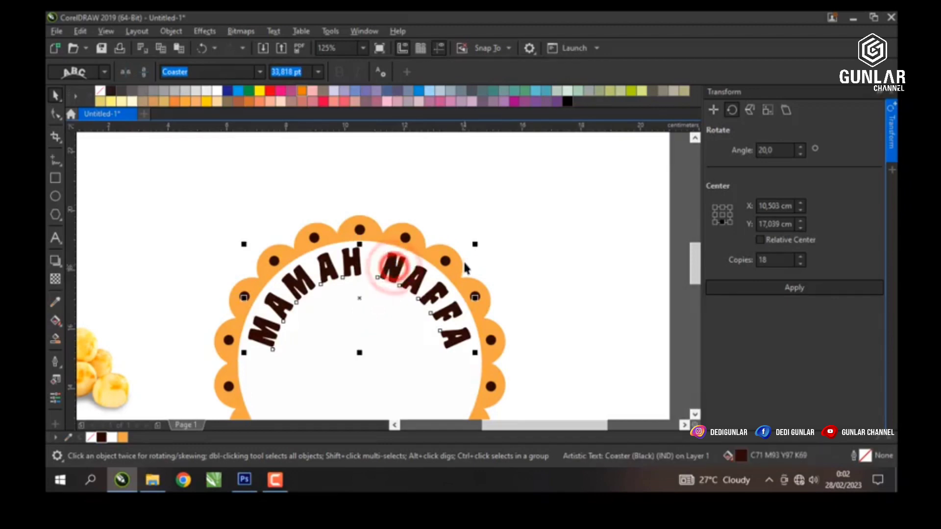
left_click_drag(476, 244, 455, 248)
scroll(349, 260, "up", 2)
left_click_drag(350, 261, 359, 259)
key("ctrl+z")
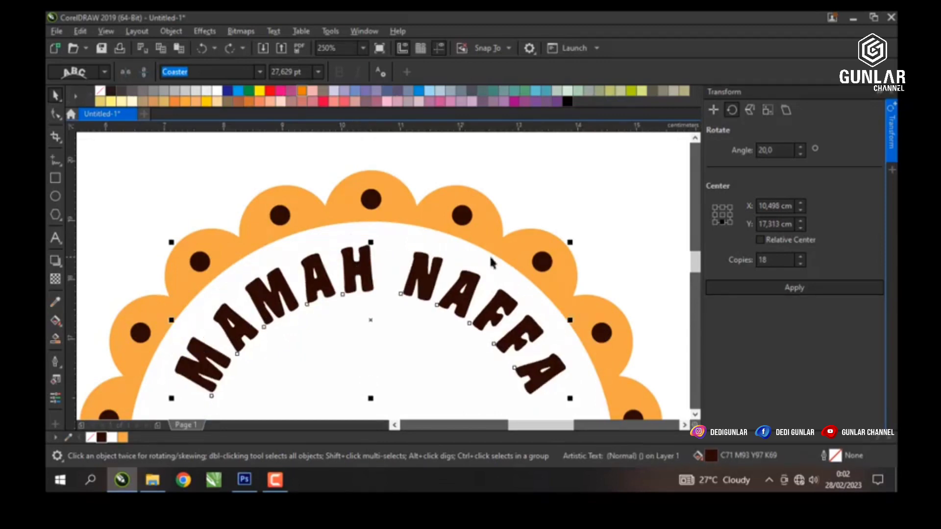
left_click_drag(569, 243, 571, 242)
scroll(498, 212, "down", 2)
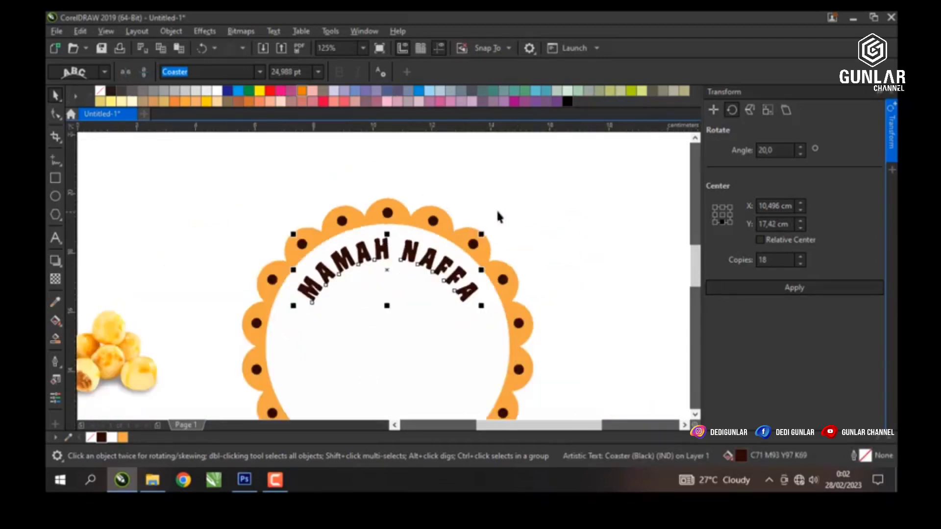
left_click(497, 211)
scroll(349, 223, "down", 3)
scroll(406, 248, "up", 3)
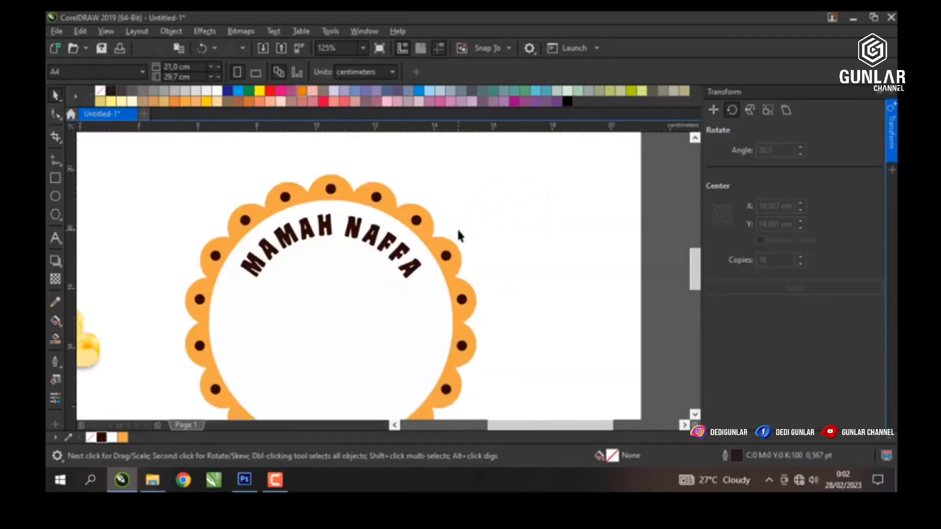
scroll(457, 228, "down", 2)
scroll(456, 230, "down", 1)
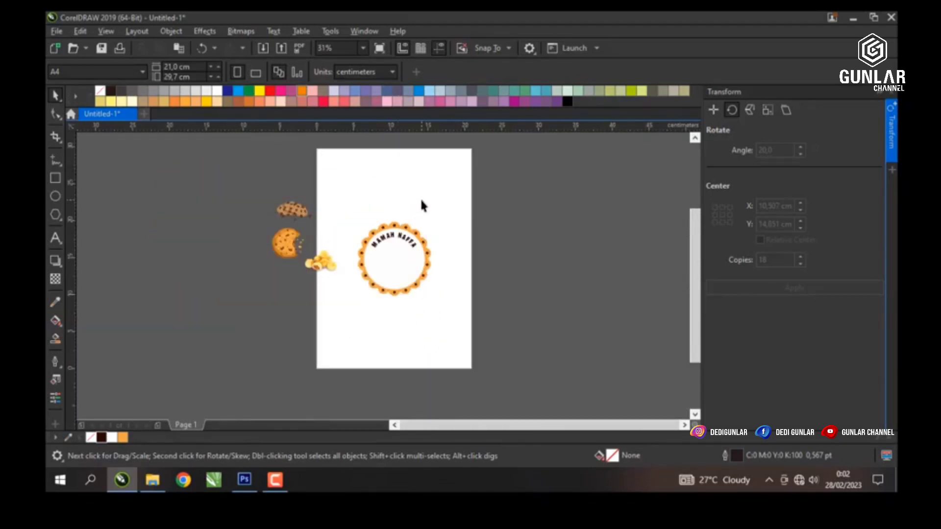
scroll(419, 198, "up", 1)
scroll(369, 310, "up", 1)
scroll(375, 247, "down", 1)
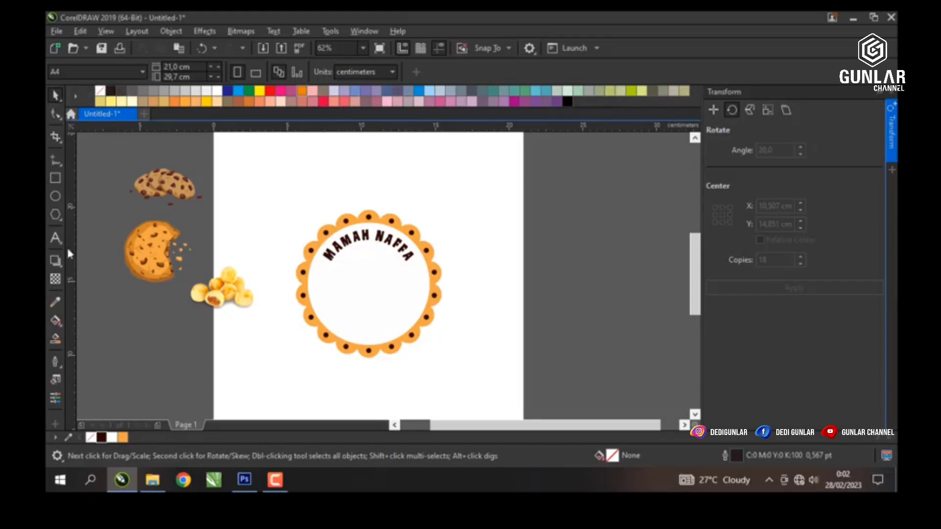
Step: Add the artistic text "Cookies" beside the lower part of the badge and enlarge it to about 36.8 pt
left_click(56, 237)
left_click(263, 337)
scroll(259, 343, "up", 2)
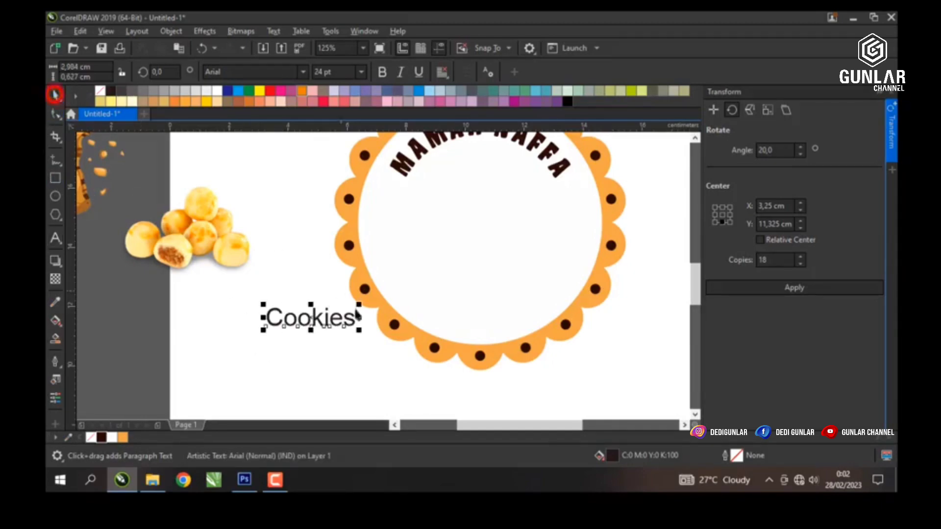
left_click_drag(360, 305, 405, 282)
left_click_drag(335, 314, 259, 304)
Step: Set the font of the Cookies text to Ave Fedan PERSONAL USE ONLY
left_click(304, 72)
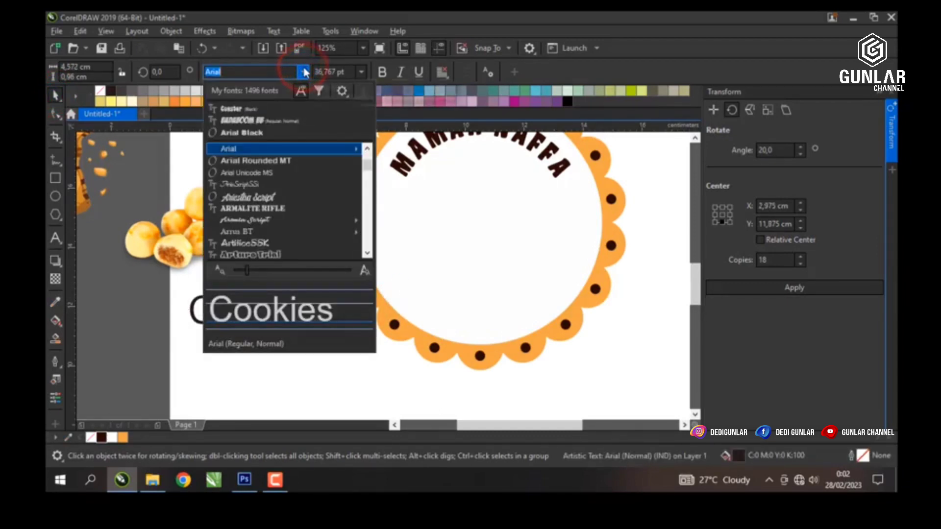
type("ac")
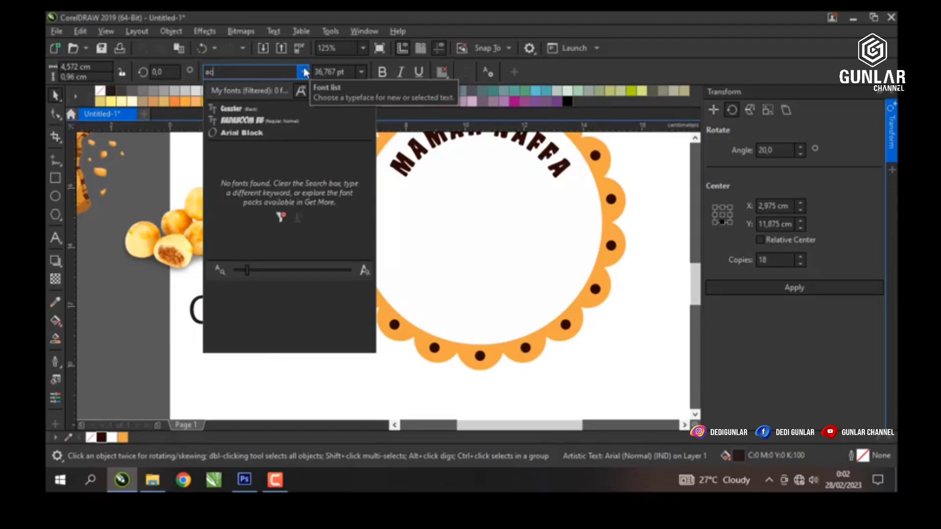
type("ee")
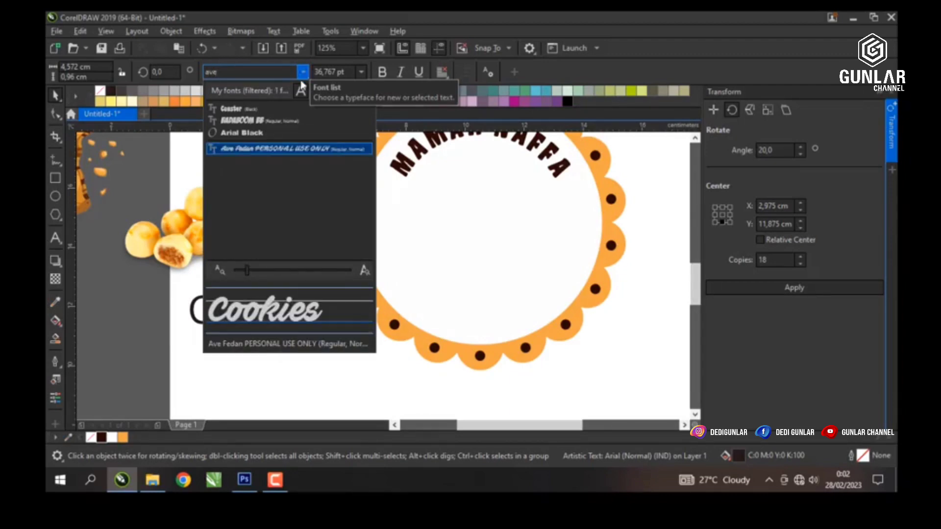
left_click(270, 148)
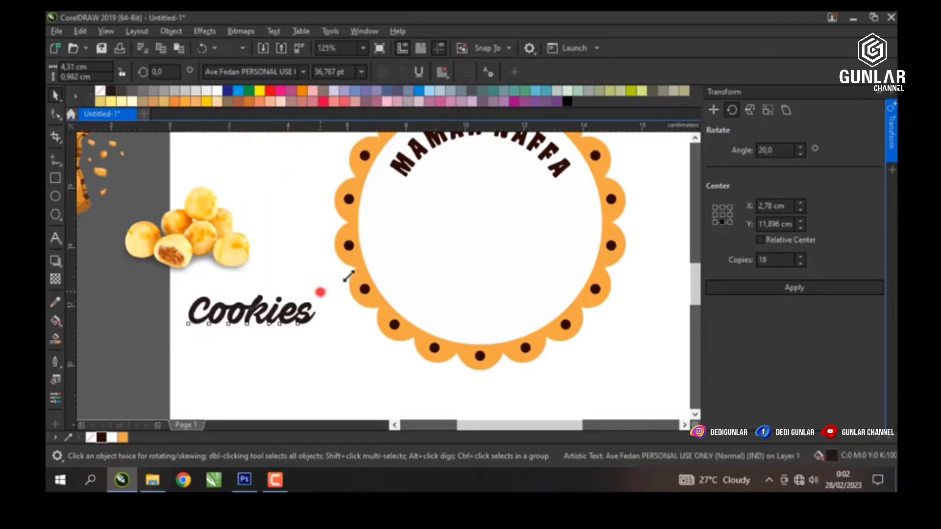
Step: Enlarge the Cookies text to about 58 pt and place it horizontally centered inside the white inner circle
left_click_drag(348, 277, 392, 273)
left_click_drag(294, 297, 490, 229)
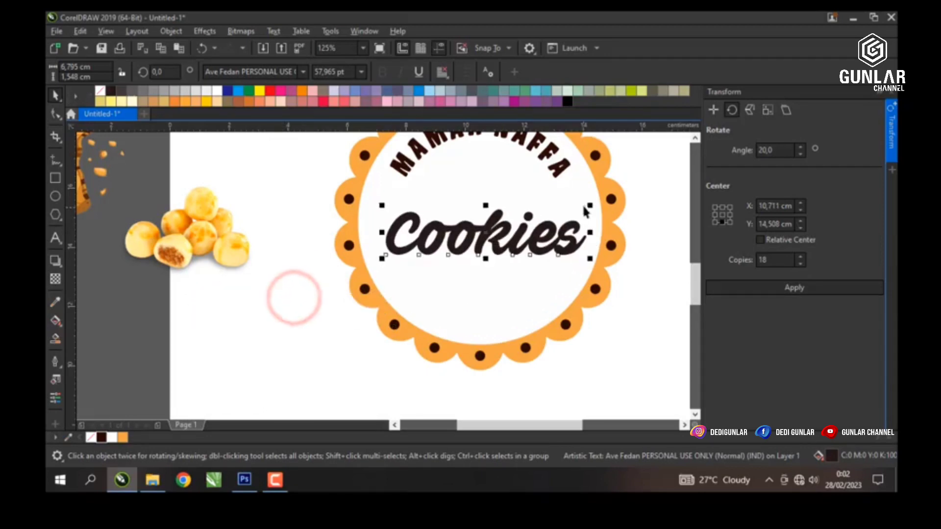
left_click(582, 200, "shift")
key("c")
scroll(429, 217, "down", 2)
left_click(563, 217)
scroll(460, 221, "up", 2)
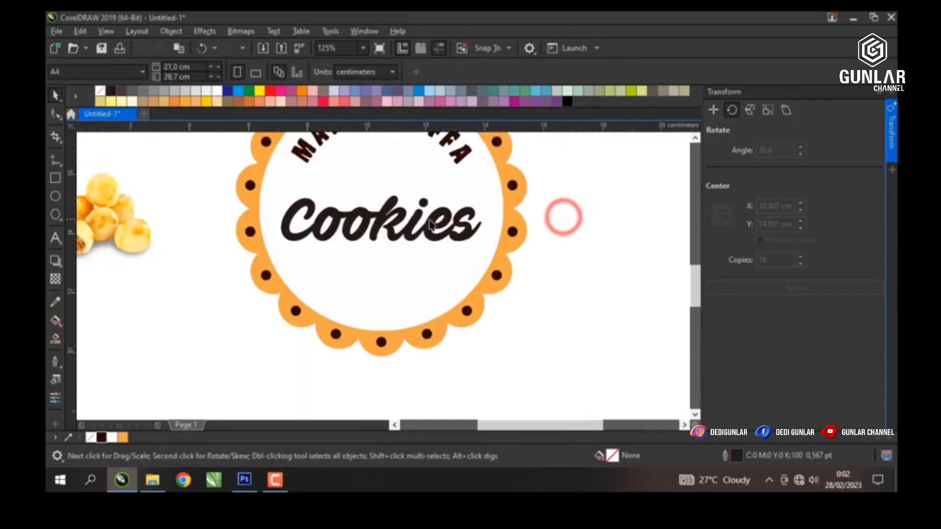
Step: Reduce the Cookies text slightly to about 57.6 pt and realign its horizontal center with the inner circle
left_click_drag(408, 223, 413, 223)
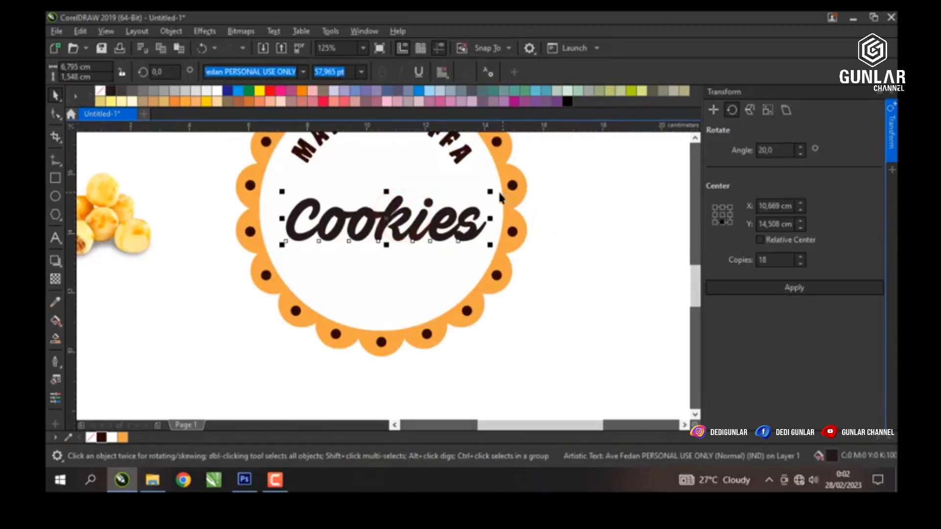
left_click(488, 190, "shift")
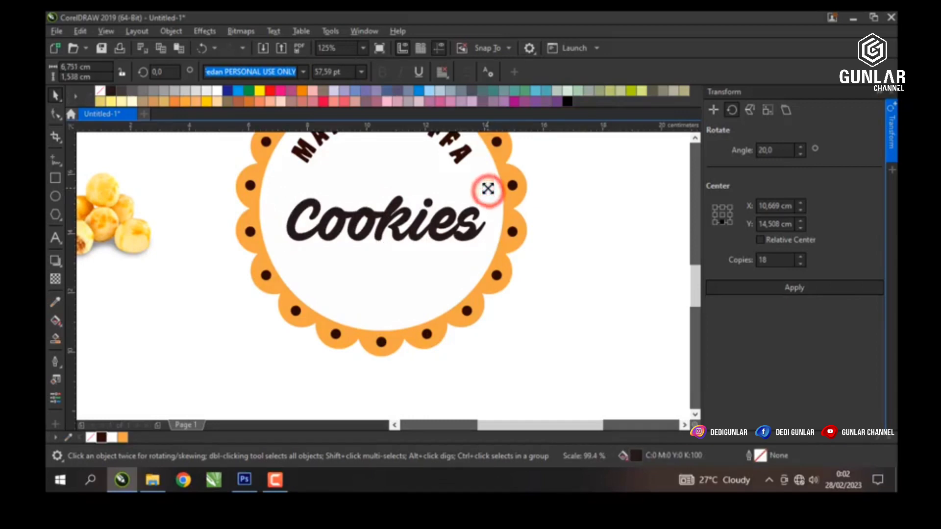
key("c")
left_click(573, 198)
Step: Fill the Cookies text with the dots' dark brown
left_click(415, 216)
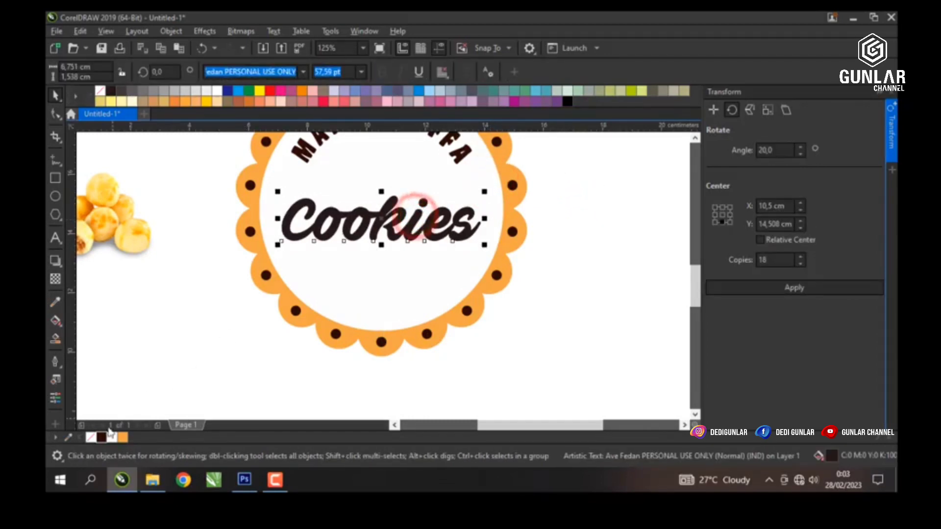
left_click(101, 438)
left_click(134, 368)
left_click(361, 213)
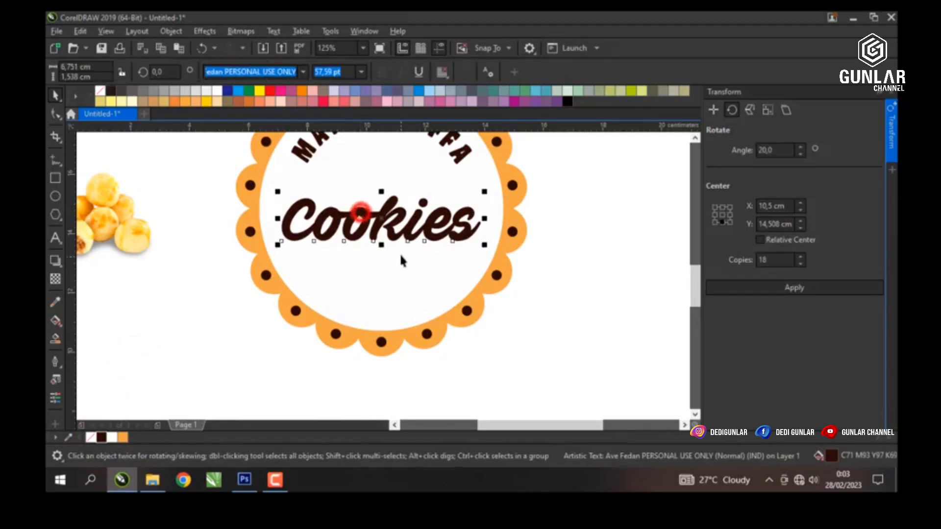
scroll(399, 253, "down", 1)
left_click(498, 238)
Step: Scale the image of stacked chocolate-chip cookies to about 5.4 cm wide and place it between MAMAH NAFFA and Cookies
scroll(392, 189, "up", 2)
scroll(424, 273, "down", 4)
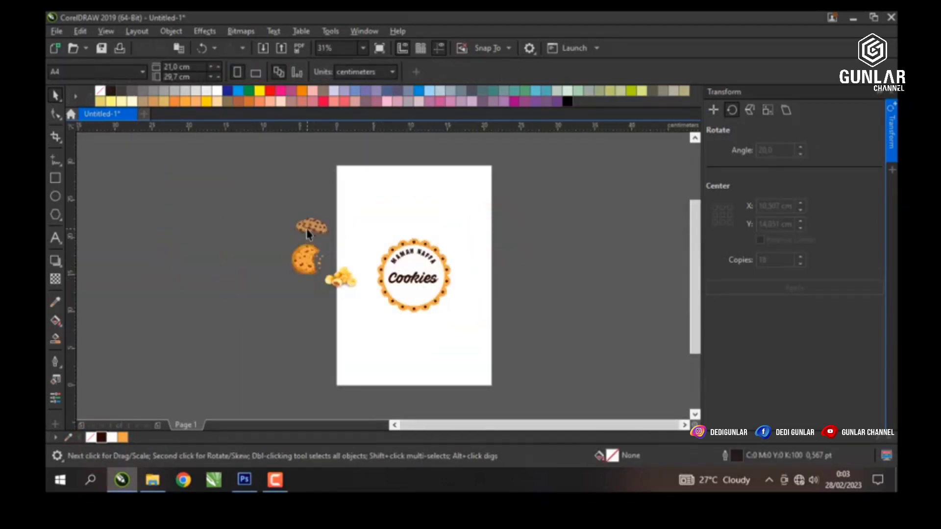
scroll(317, 230, "up", 2)
left_click(318, 228)
left_click_drag(368, 198, 362, 201)
left_click_drag(315, 220, 517, 301)
scroll(546, 303, "up", 1)
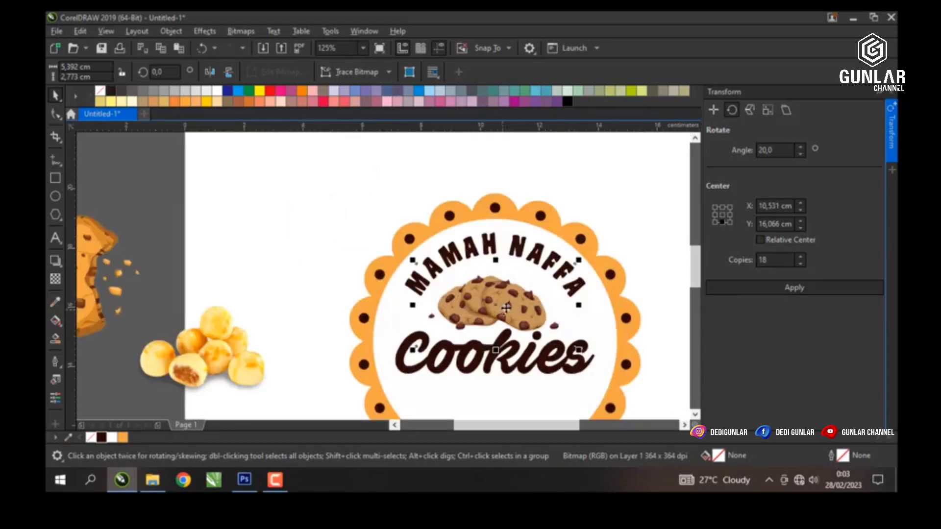
Step: Enlarge the stacked-cookies image to about 6.1 cm wide and nudge it up slightly toward the curved text
left_click_drag(578, 260, 593, 248)
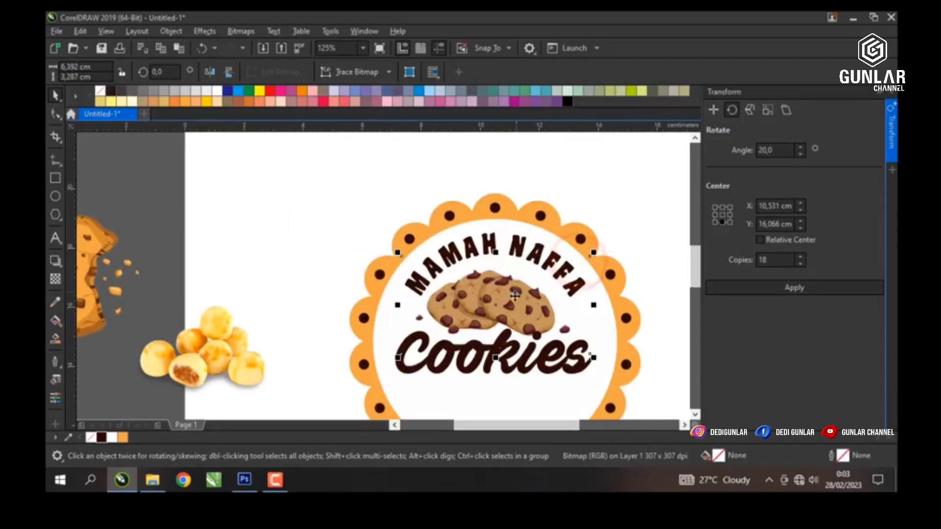
left_click_drag(514, 295, 514, 290)
left_click_drag(592, 247, 590, 249)
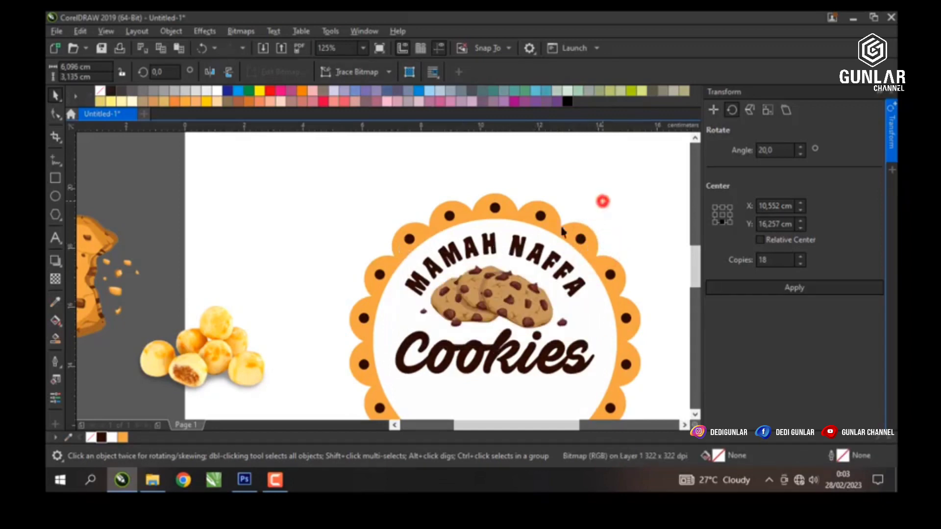
Step: Scale the curved MAMAH NAFFA text down to about 24.4 pt to give the cookies image more room
left_click(539, 227)
scroll(606, 224, "up", 1)
left_click_drag(633, 209, 628, 216)
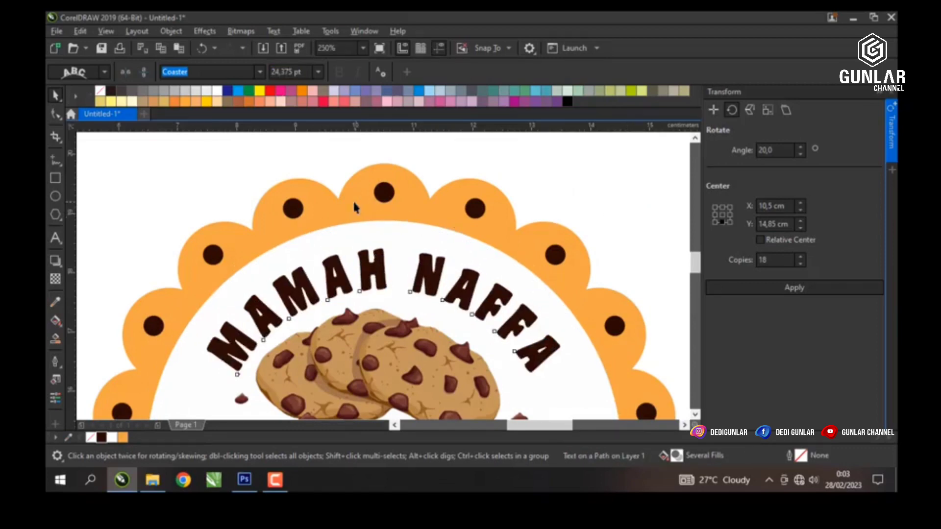
scroll(355, 206, "down", 2)
left_click(481, 193)
scroll(331, 259, "up", 1)
Step: Scale the stacked-cookies image down to about 5.8 cm wide and nudge it into place above the Cookies text
left_click(384, 232)
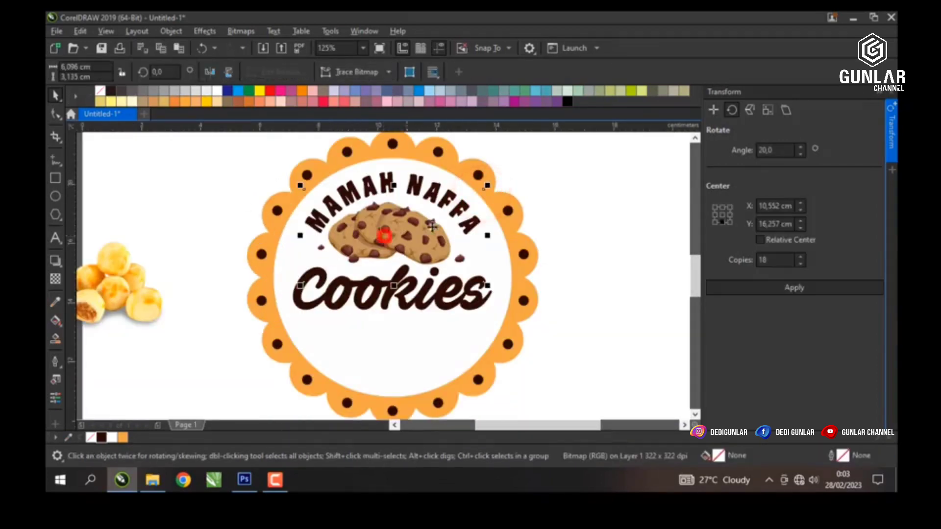
left_click_drag(486, 185, 482, 188)
scroll(386, 224, "up", 1)
left_click_drag(396, 222, 391, 223)
scroll(390, 223, "down", 3)
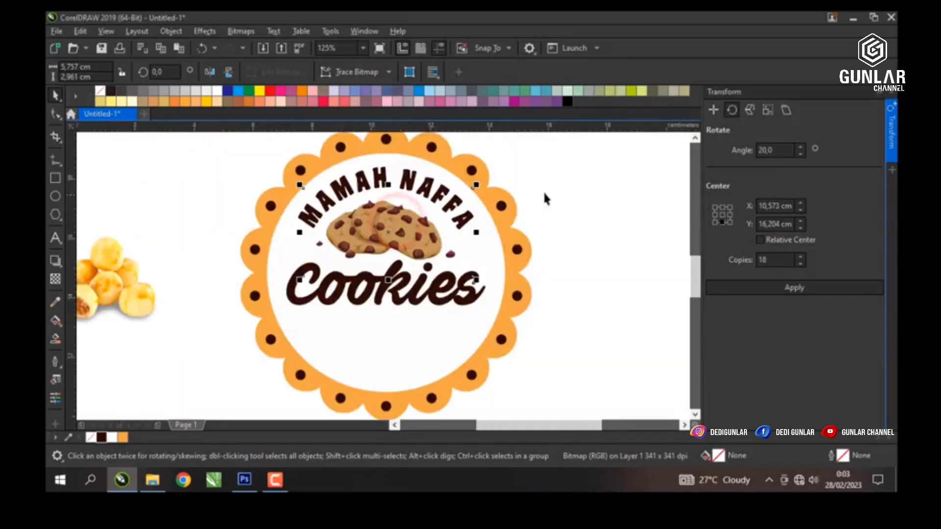
left_click(555, 192)
Step: Add the artistic text "ORIGINALY HOMMADE" below the badge
scroll(392, 267, "down", 3)
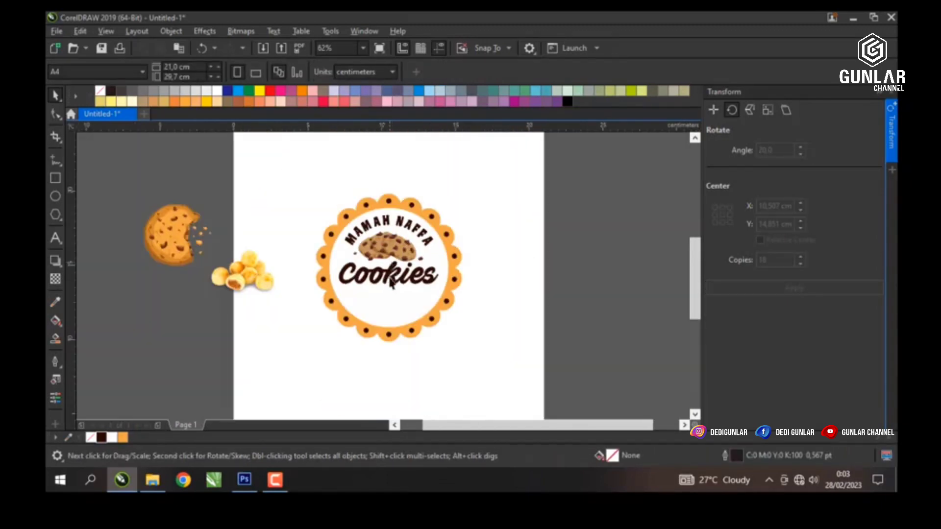
scroll(390, 289, "up", 3)
scroll(390, 288, "down", 3)
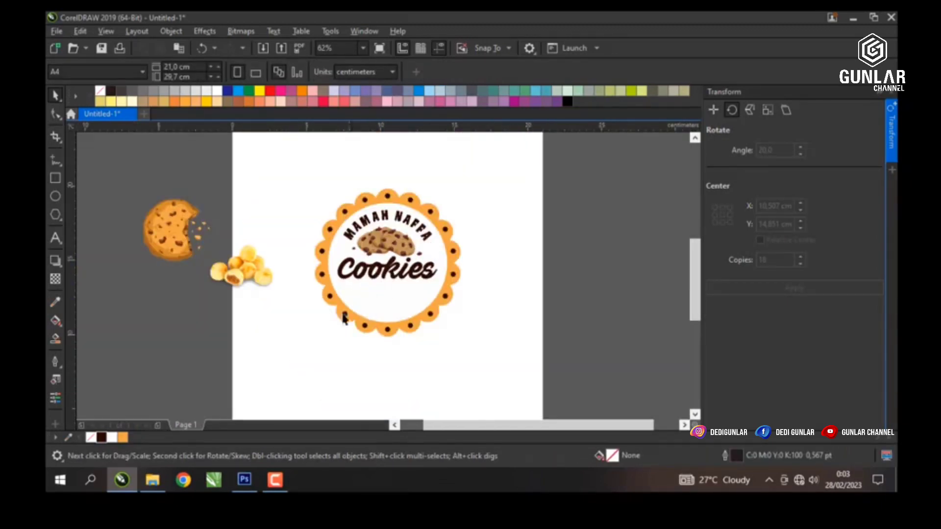
left_click(55, 240)
left_click(271, 346)
scroll(271, 347, "up", 3)
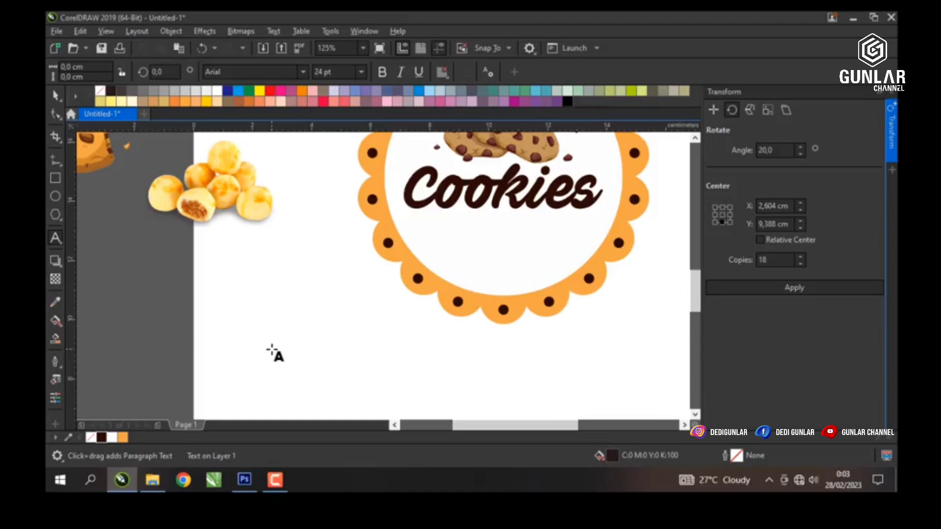
type("ORIGINALY HOMMADE")
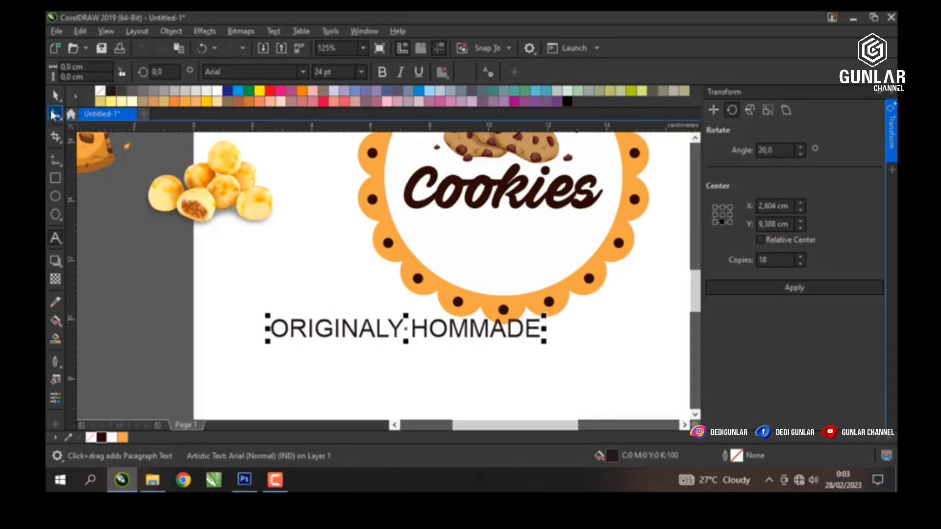
Step: Scale ORIGINALY HOMMADE down to about 10.3 pt and place it horizontally centered in the lower part of the inner circle
left_click(55, 94)
left_click_drag(544, 316, 391, 327)
left_click_drag(334, 336, 509, 269)
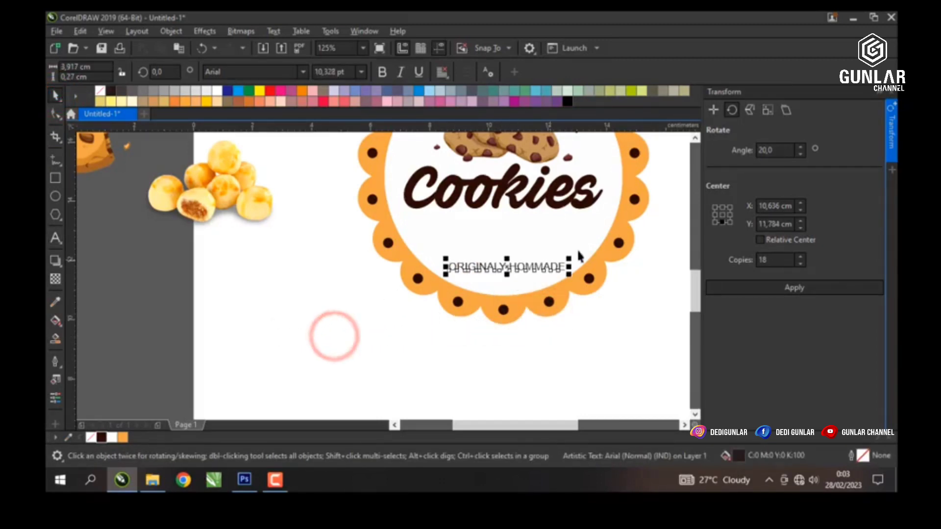
left_click(586, 244, "shift")
left_click(623, 307)
scroll(536, 274, "up", 4)
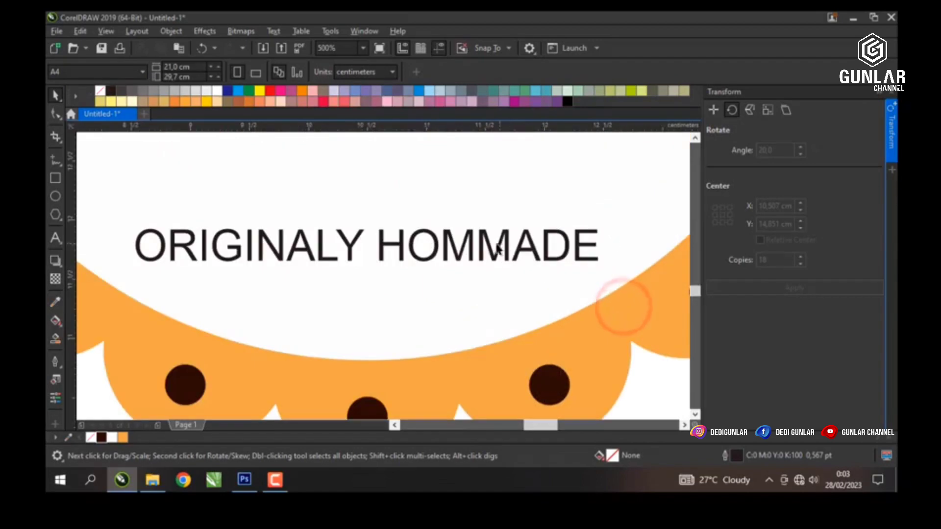
Step: Fill the ORIGINALY HOMMADE text with the dark brown of the dots and scale it down to about 9.5 pt
left_click(482, 236)
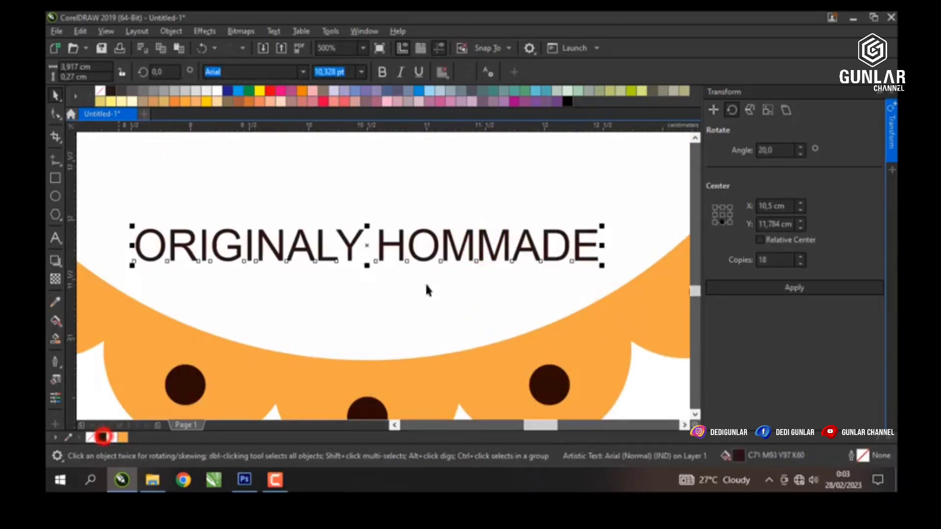
left_click(102, 436)
left_click_drag(602, 226, 584, 225)
scroll(444, 238, "down", 2)
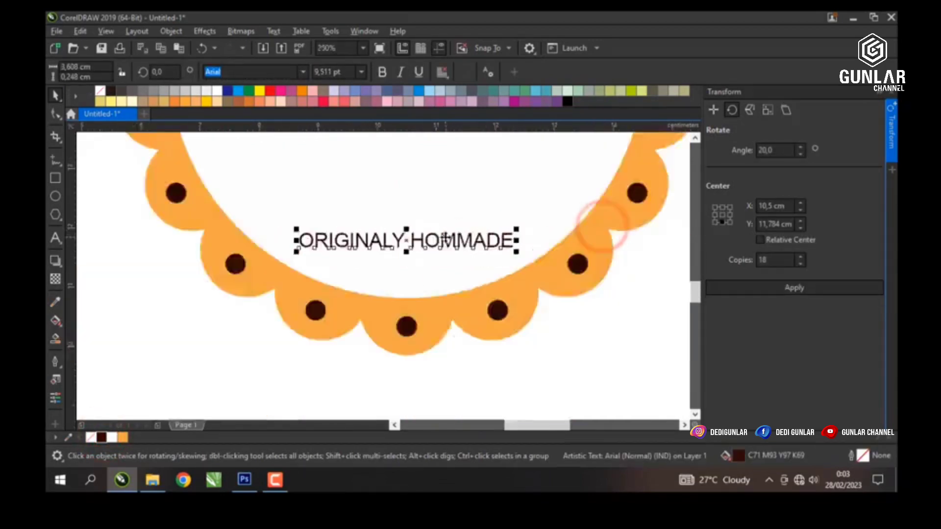
left_click(564, 308)
Step: Fit the ORIGINALY HOMMADE text to the inner circle's path, centered along its lower arc
scroll(417, 235, "up", 1)
scroll(433, 246, "up", 2)
left_click(431, 247)
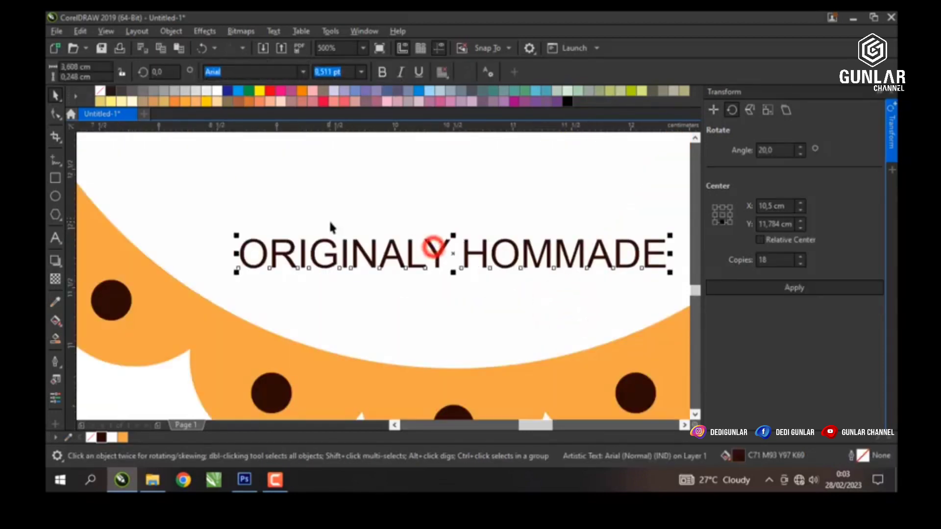
scroll(312, 246, "down", 2)
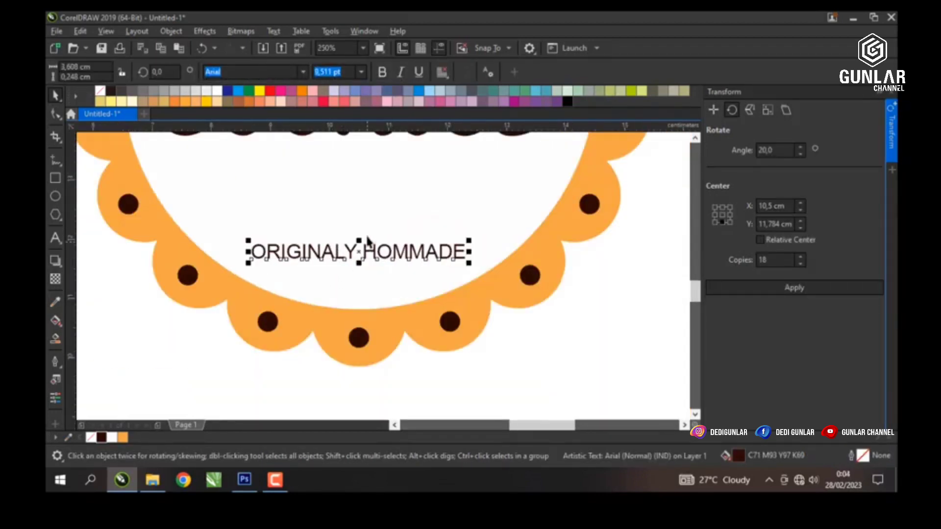
left_click(274, 32)
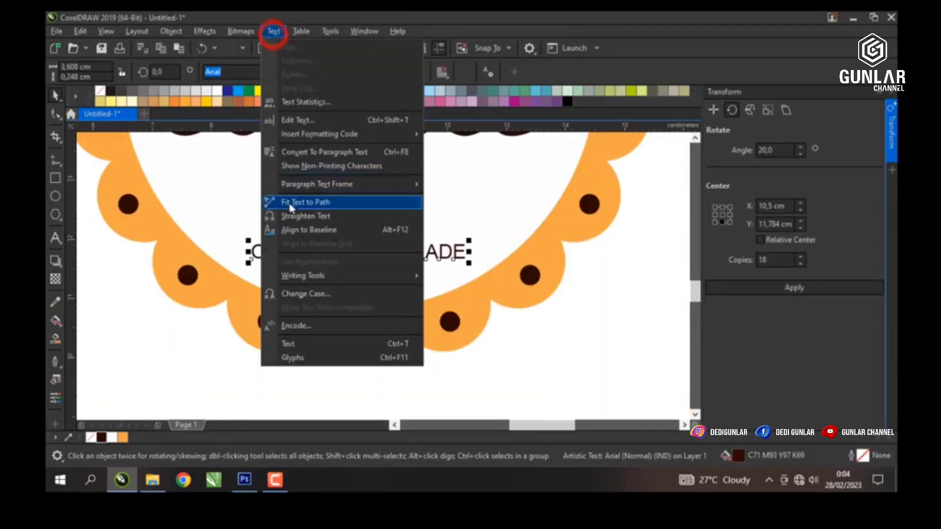
left_click(292, 201)
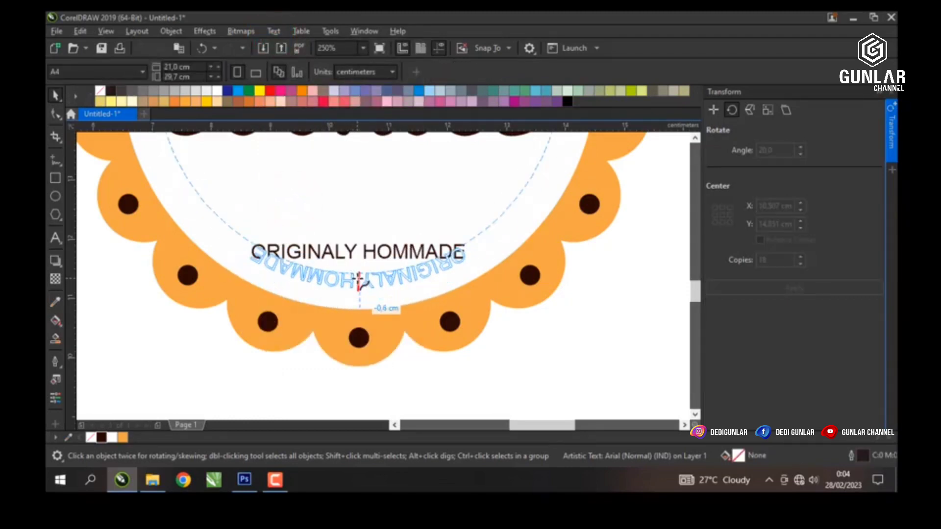
left_click(357, 280)
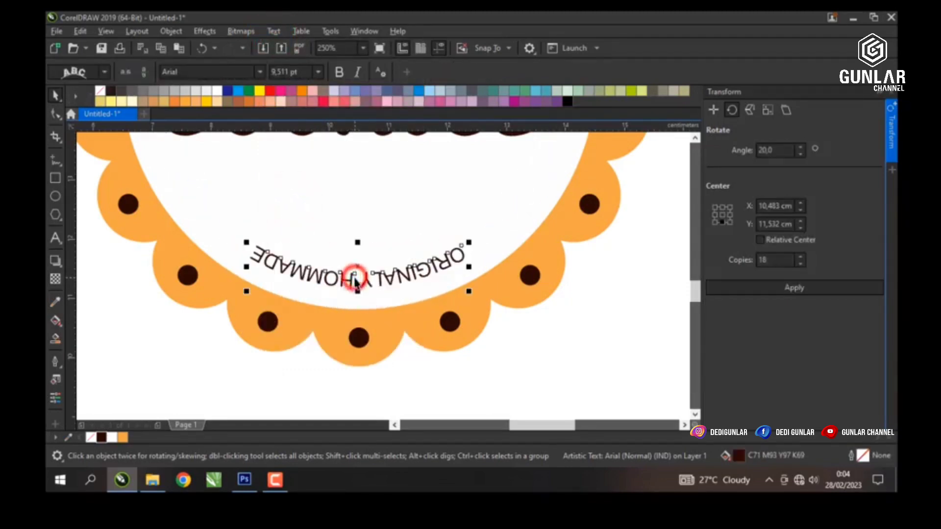
Step: Mirror the curved ORIGINALY HOMMADE text vertically and horizontally so it reads upright, and offset it closer to the orange border
left_click(143, 72)
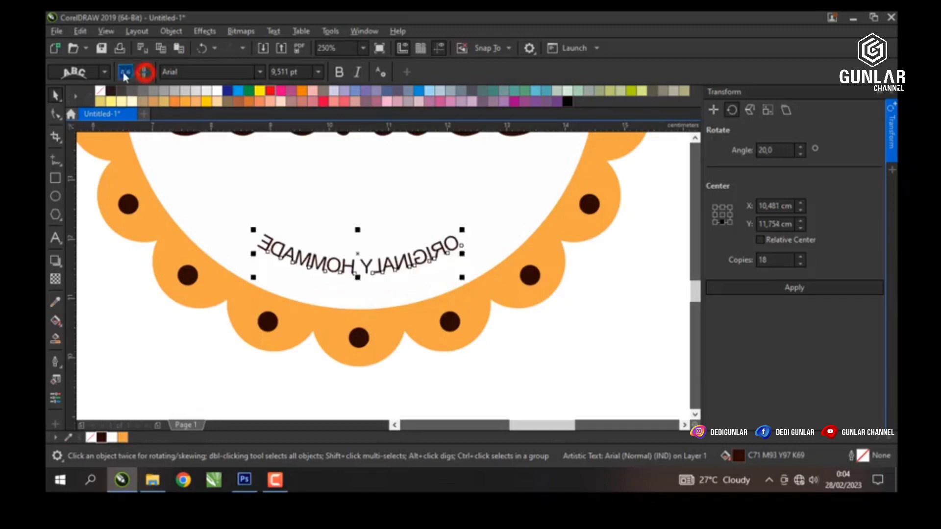
left_click(126, 72)
scroll(353, 265, "up", 2)
left_click_drag(349, 265, 351, 292)
scroll(350, 292, "down", 2)
scroll(367, 289, "down", 1)
left_click(528, 312)
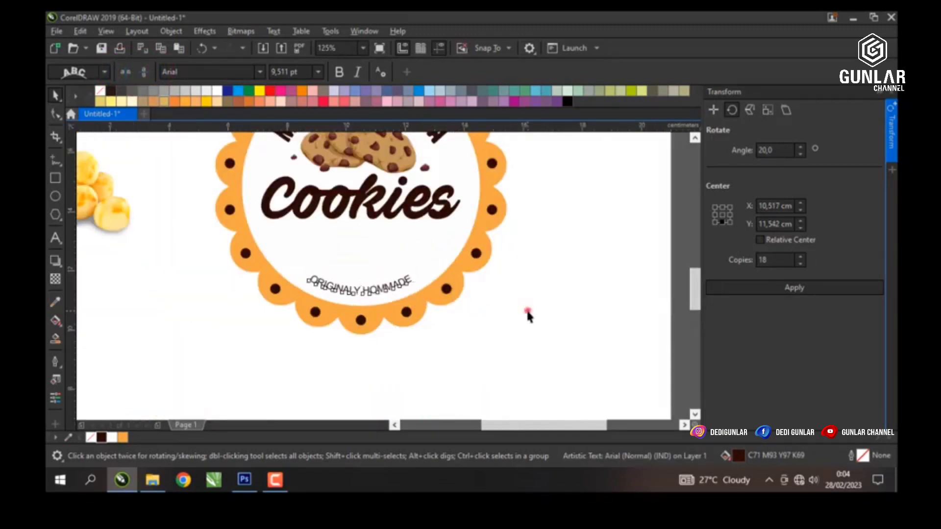
Step: Add the artistic text "Netto : 450gr", scaled to about 16.7 pt, above ORIGINALY HOMMADE inside the badge
scroll(408, 277, "down", 1)
scroll(382, 251, "up", 1)
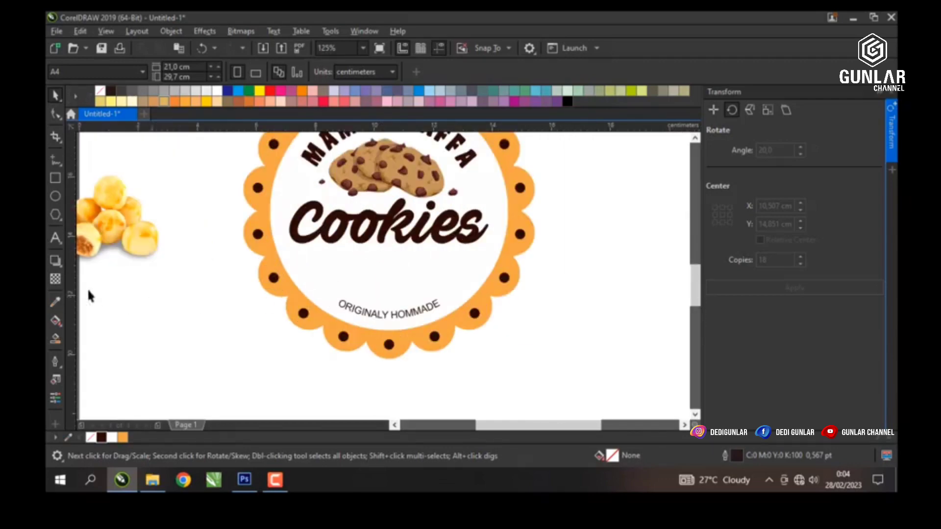
left_click(55, 239)
left_click(172, 321)
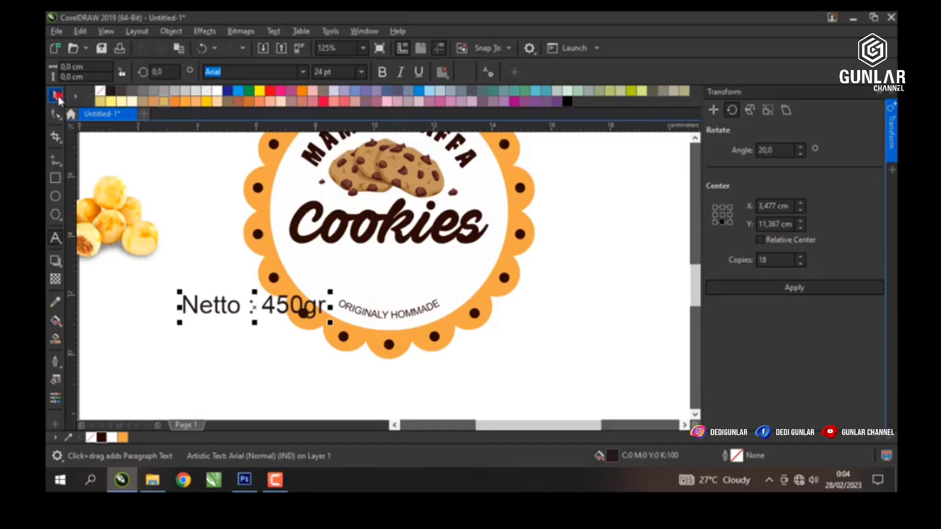
left_click(57, 97)
left_click_drag(330, 291, 416, 298)
Step: Scale the Netto : 450gr text down to about 10.9 pt and center it horizontally on the inner circle
scroll(414, 297, "up", 2)
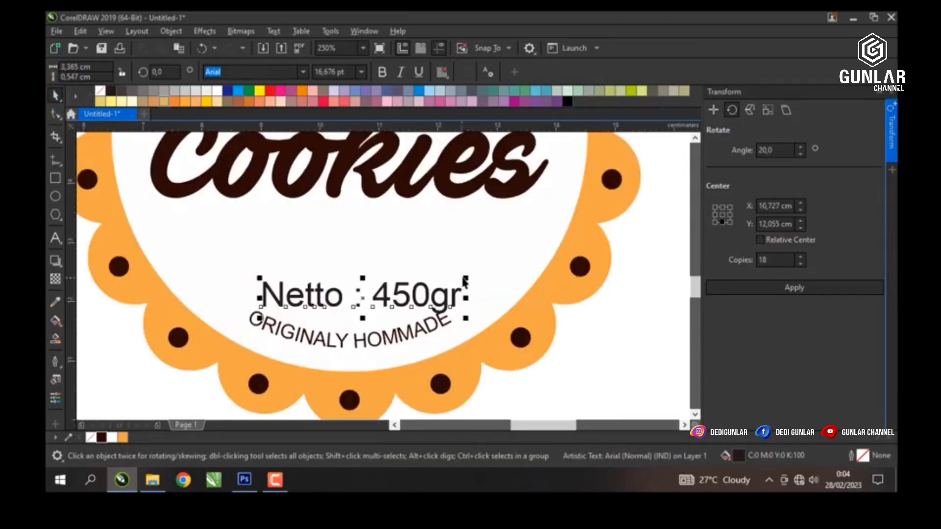
left_click_drag(464, 278, 432, 278)
left_click(485, 283, "shift")
key("c")
scroll(444, 275, "down", 1)
left_click(568, 308)
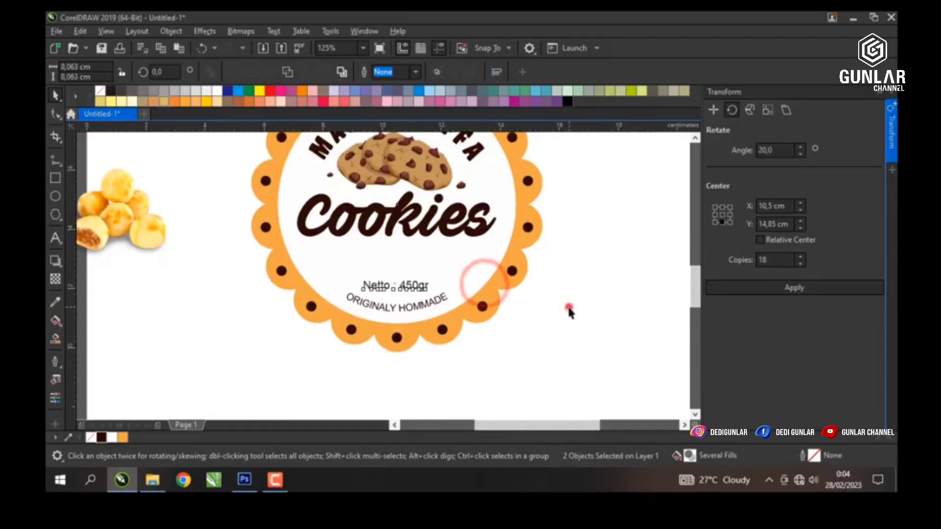
left_click(568, 310)
Step: Fill the Netto : 450gr text with the dark brown and scale it down to about 10 pt
scroll(404, 289, "up", 4)
left_click(402, 293)
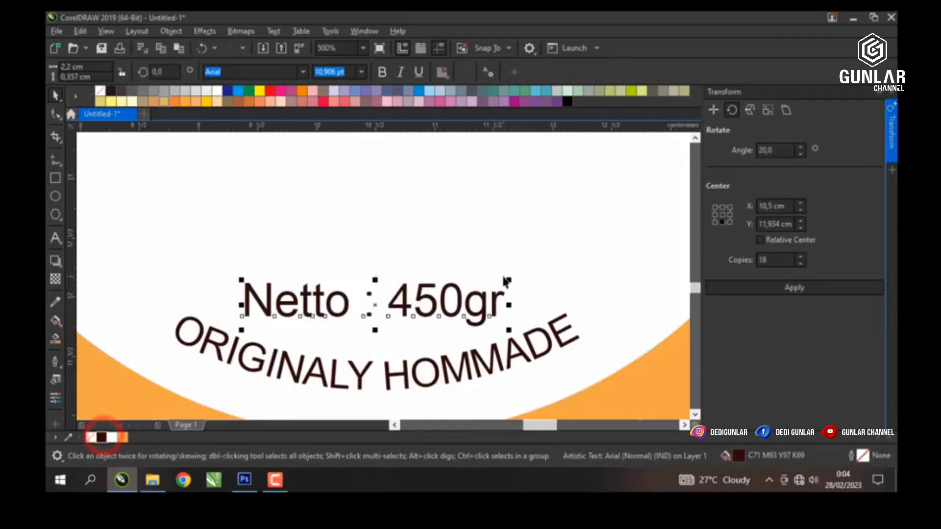
left_click_drag(506, 279, 496, 280)
left_click(532, 267, "shift")
scroll(357, 278, "down", 3)
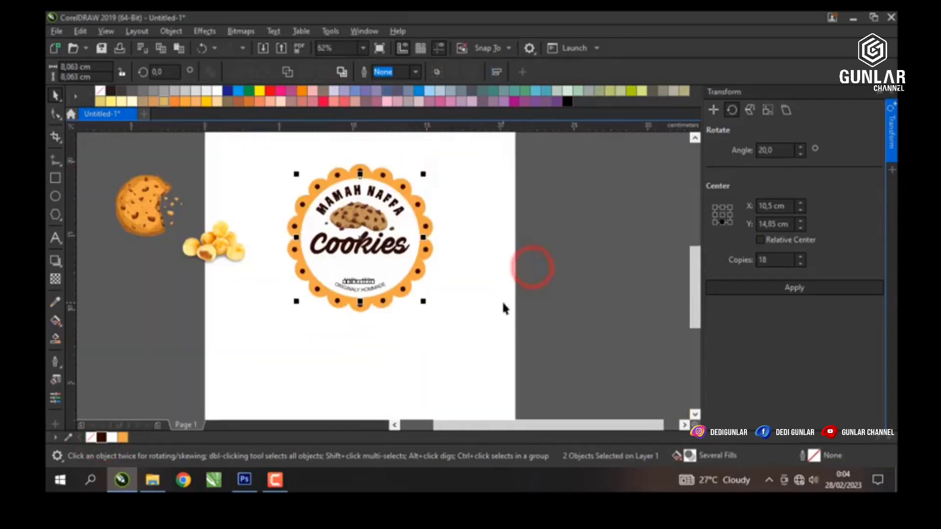
left_click(503, 303)
Step: Nudge the Netto : 450gr text slightly down toward ORIGINALY HOMMADE
scroll(384, 276, "up", 2)
scroll(365, 292, "up", 4)
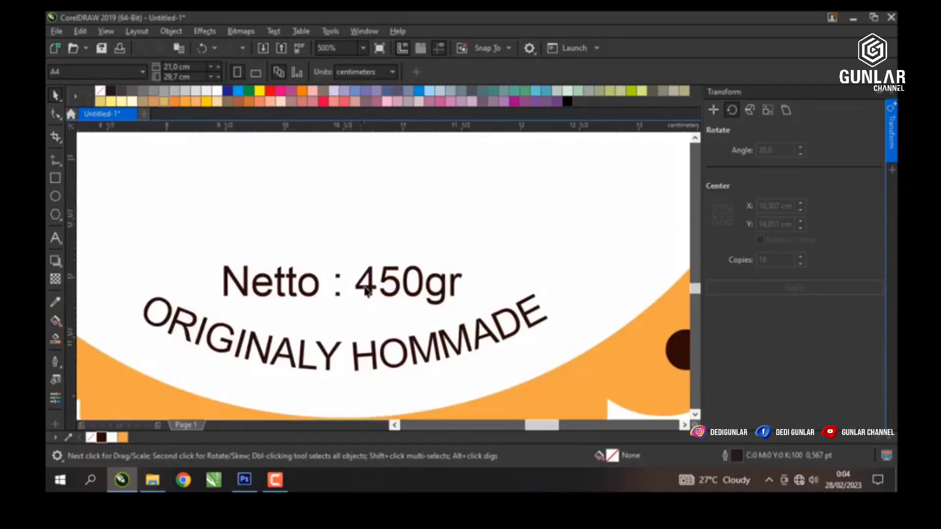
left_click(368, 278)
scroll(362, 275, "down", 6)
left_click(466, 342)
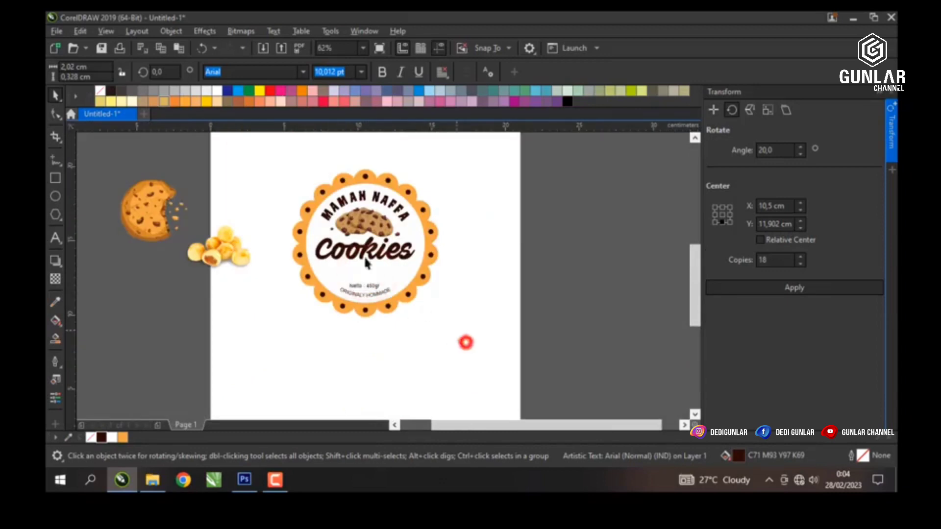
scroll(387, 267, "up", 4)
left_click(451, 275)
scroll(441, 279, "down", 4)
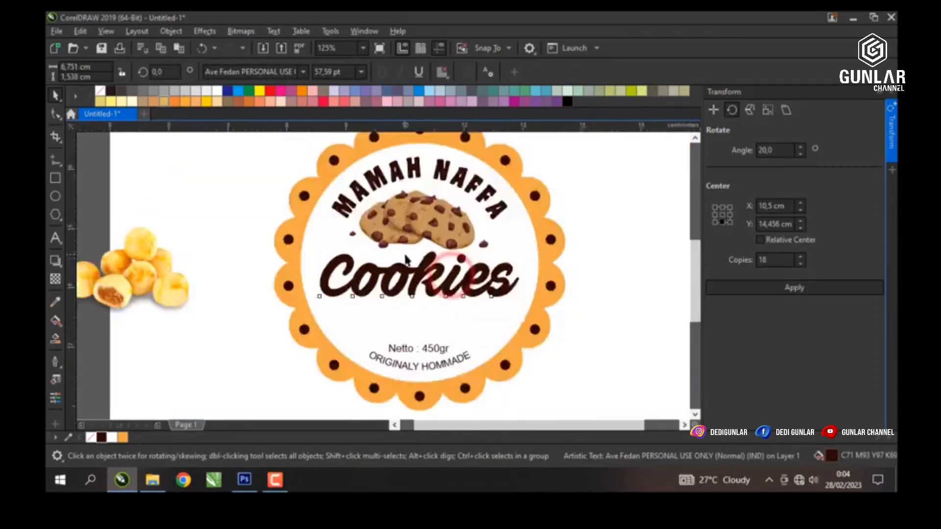
scroll(419, 288, "up", 2)
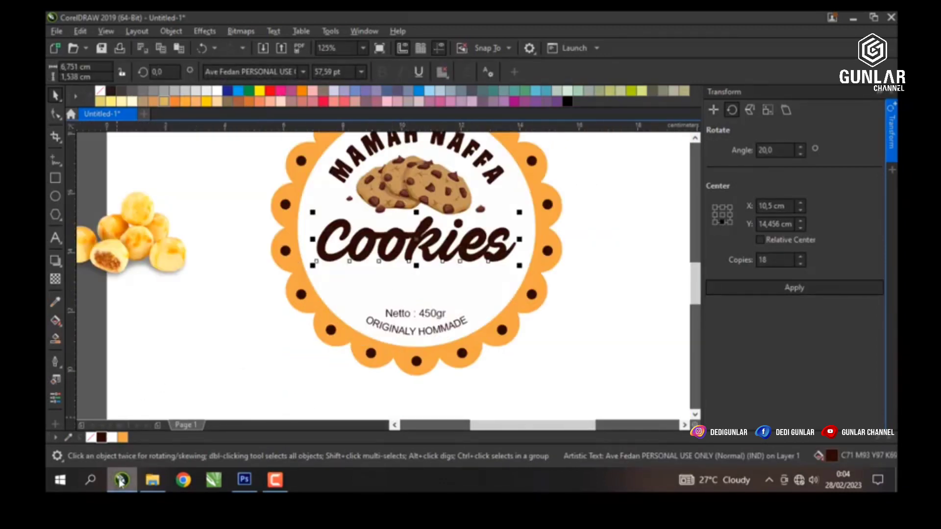
Step: Switch to File Explorer and open the icon folder on Local Disk (D:)
left_click(150, 483)
left_click(103, 331)
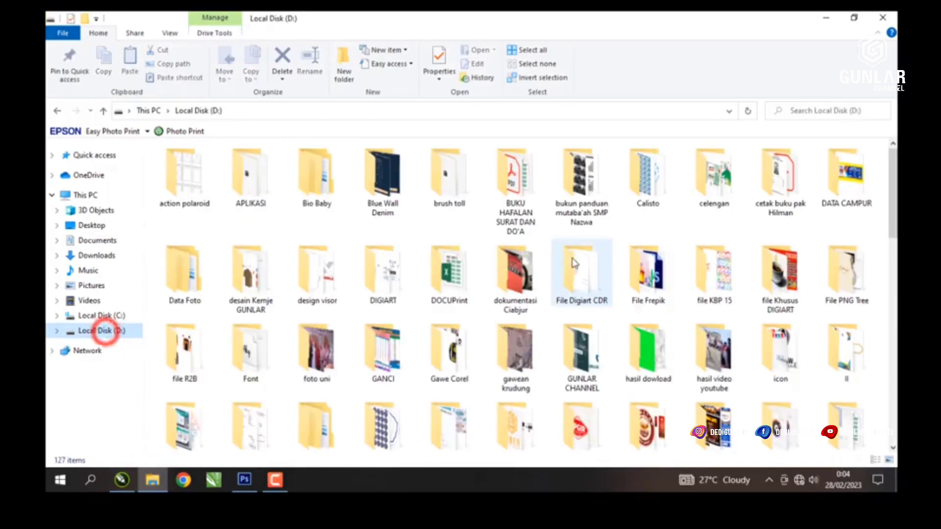
left_click(581, 205)
left_click(779, 353)
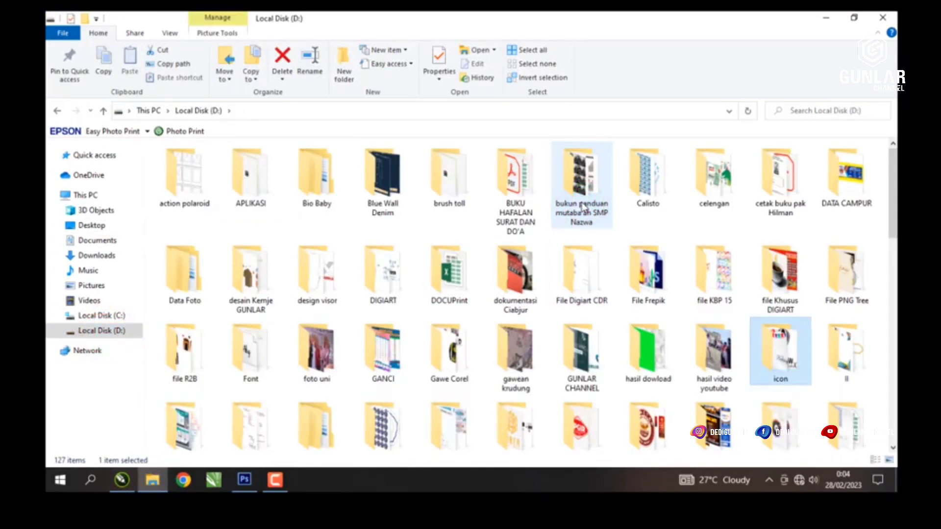
double_click(775, 356)
Step: Select the Instagram icon and WhatsApp logo image files and bring them both into the CorelDRAW document
scroll(524, 289, "down", 3)
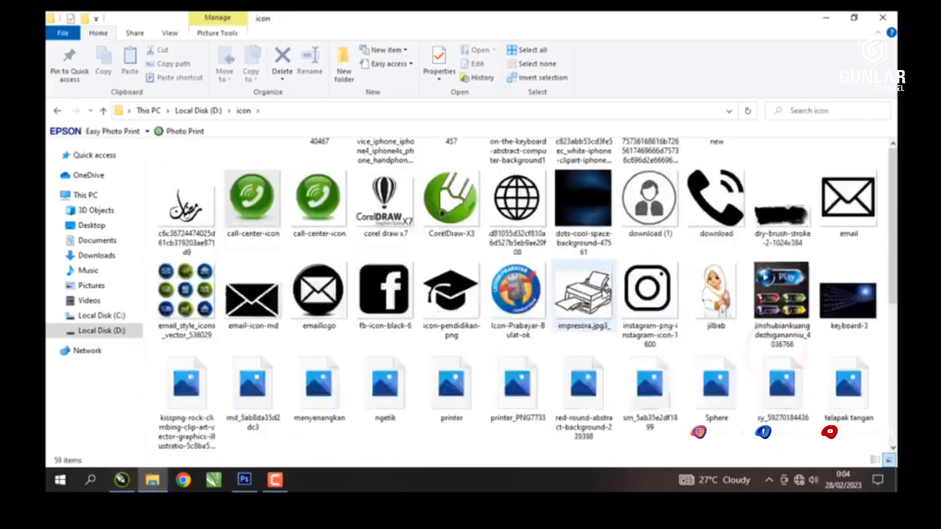
left_click(651, 293)
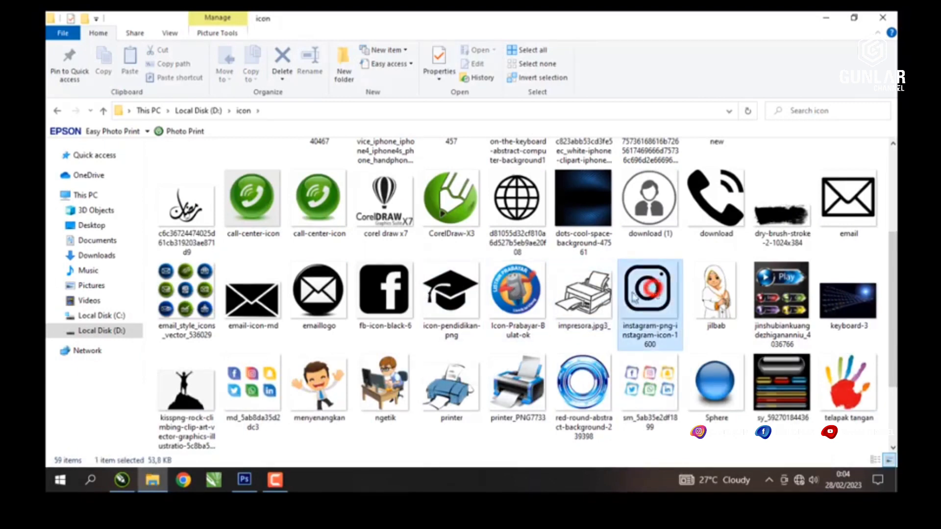
scroll(247, 397, "down", 2)
left_click(317, 392, "ctrl")
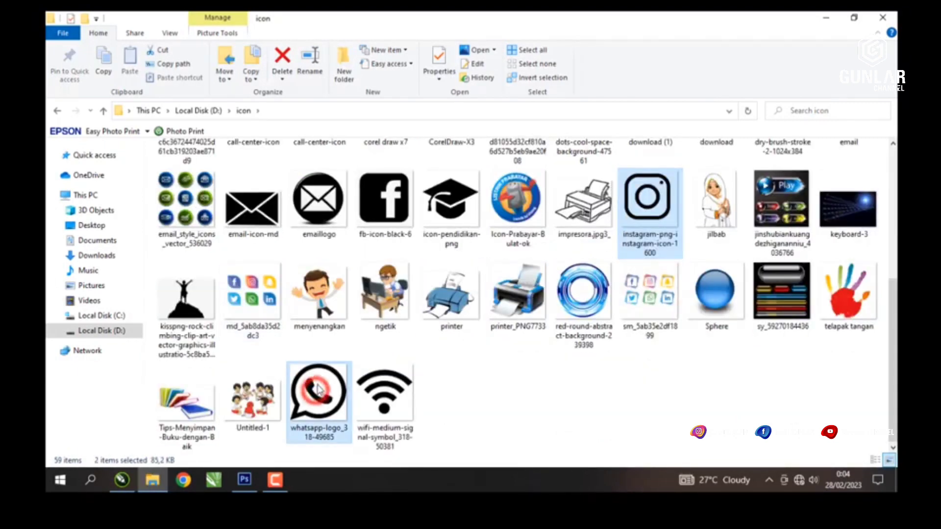
left_click_drag(318, 392, 228, 294)
Step: Move the Instagram and WhatsApp icons off the page and scale the WhatsApp icon down to about 0.93 cm wide
scroll(451, 299, "down", 3)
scroll(440, 297, "up", 2)
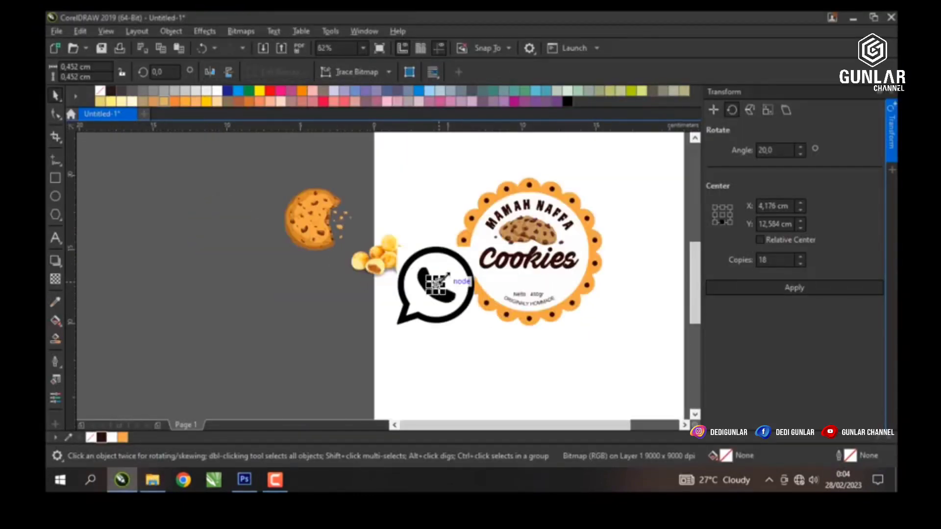
left_click_drag(443, 279, 266, 295)
left_click_drag(422, 277, 152, 292)
scroll(179, 288, "up", 4)
left_click_drag(394, 171, 261, 261)
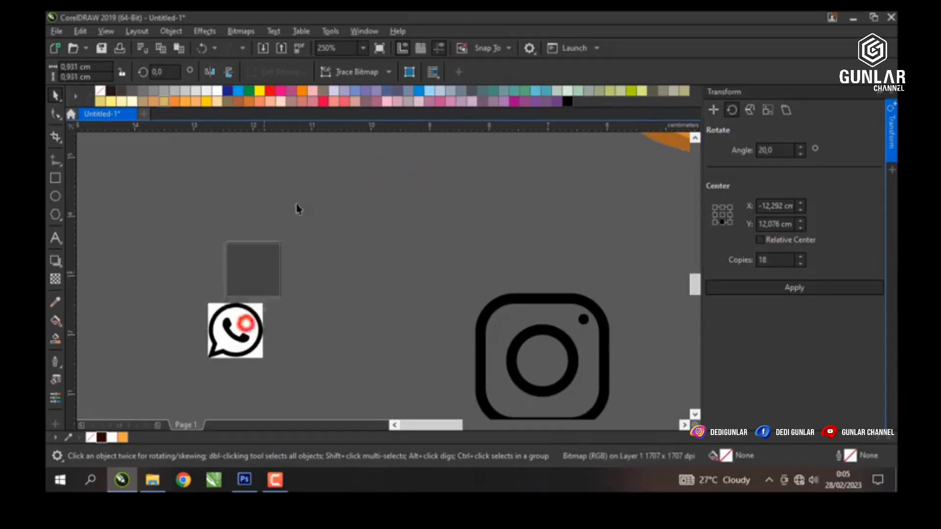
Step: Convert the WhatsApp bitmap to vectors with a High Quality Image outline trace, and delete the original bitmap
left_click(388, 73)
left_click(372, 120)
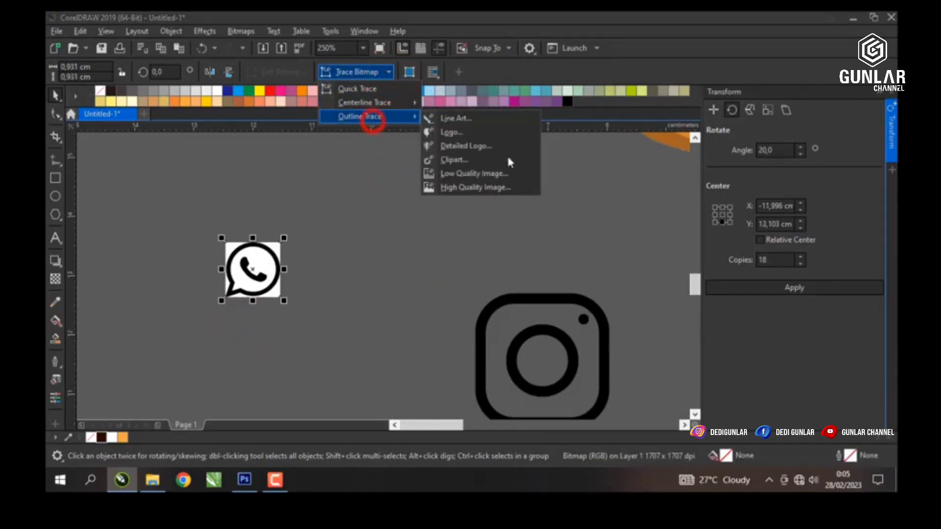
left_click(466, 189)
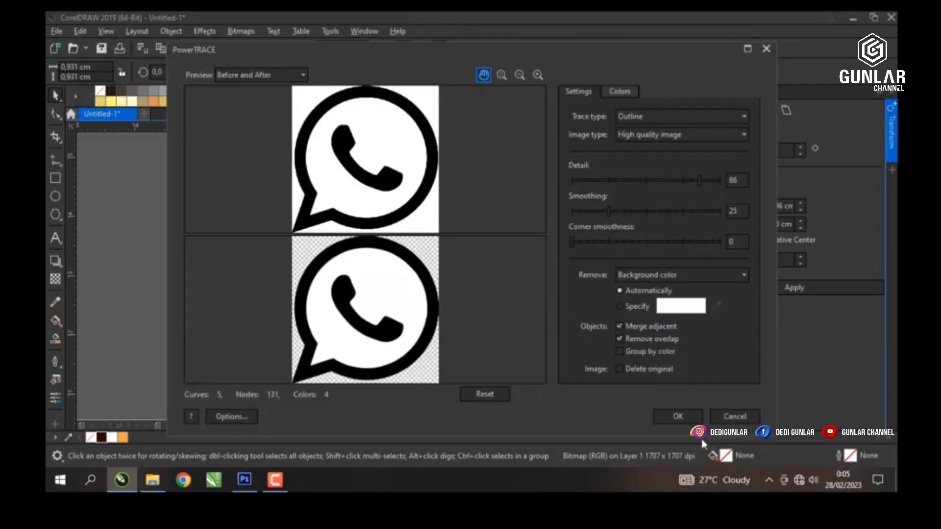
left_click(675, 420)
left_click_drag(276, 267, 373, 268)
left_click_drag(259, 252, 229, 241)
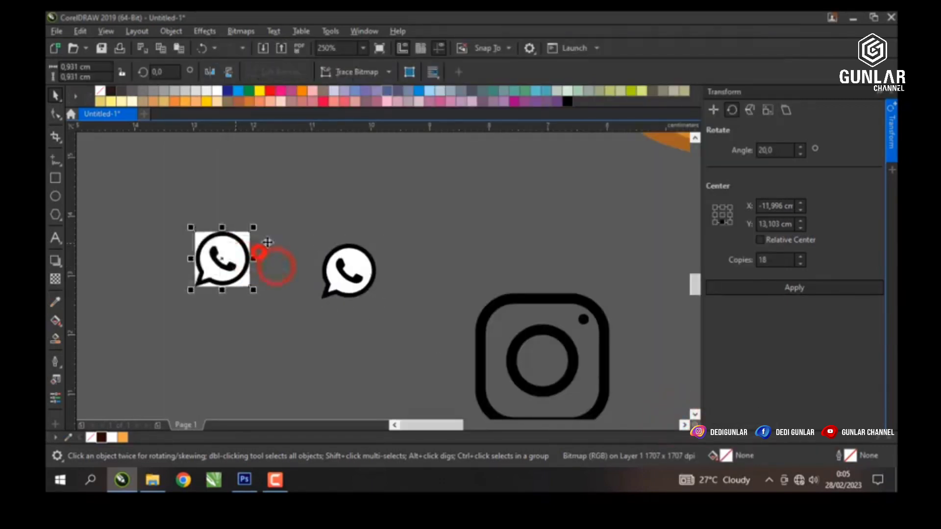
key("Delete")
Step: Ungroup the traced WhatsApp icon, delete its white background shapes, and group the remaining black shapes
scroll(357, 261, "up", 2)
left_click(357, 260)
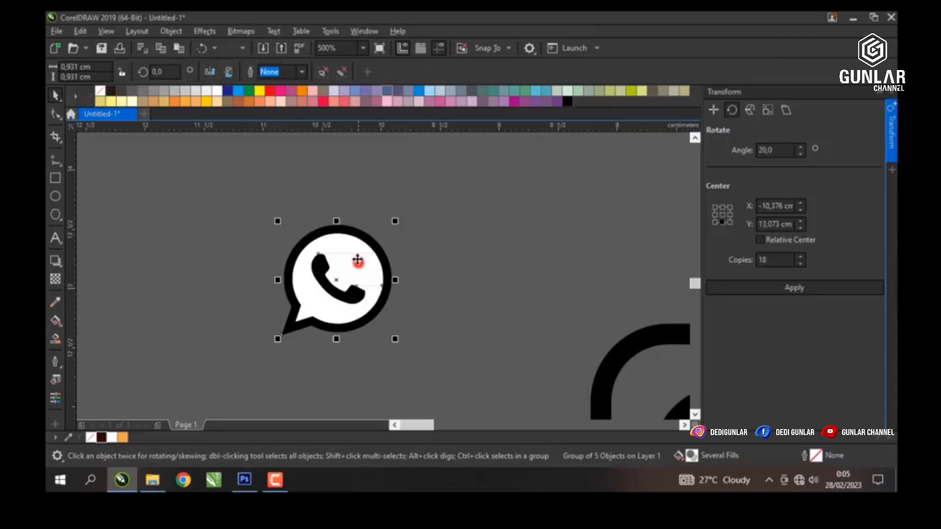
left_click(328, 72)
left_click(410, 189)
left_click(361, 254)
key("Delete")
left_click(342, 239)
key("Delete")
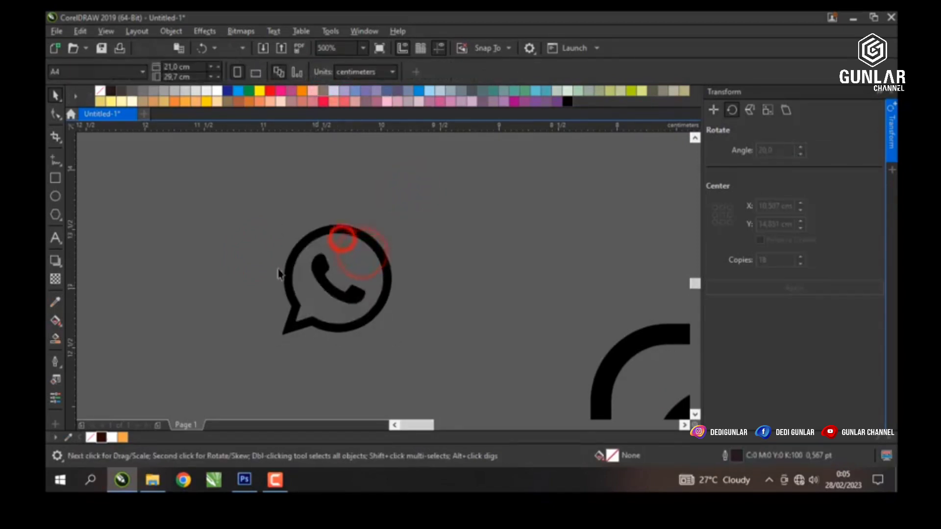
left_click_drag(239, 212, 496, 413)
key("ctrl+g")
Step: Place the WhatsApp icon at about 0.53 cm wide inside the circle below the start of Cookies, filled with the dark brown
scroll(358, 269, "down", 4)
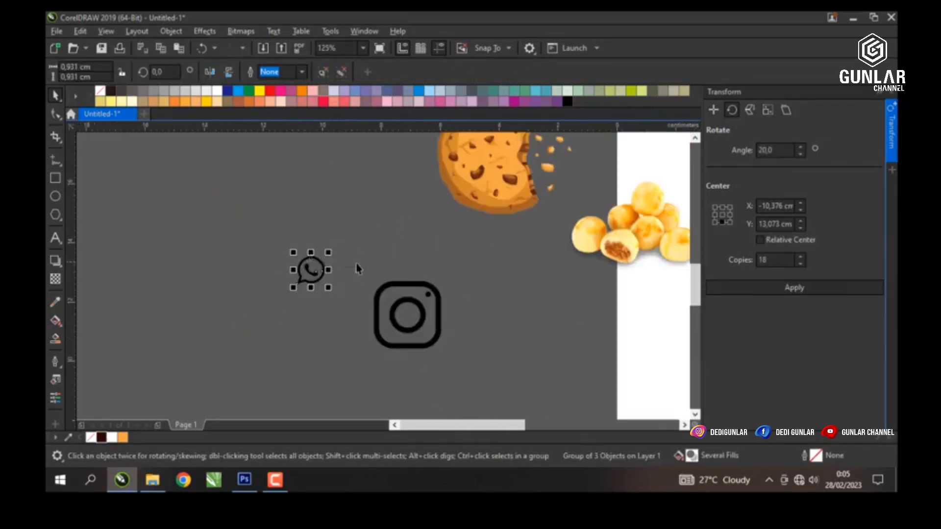
left_click_drag(330, 255, 324, 261)
scroll(307, 268, "down", 1)
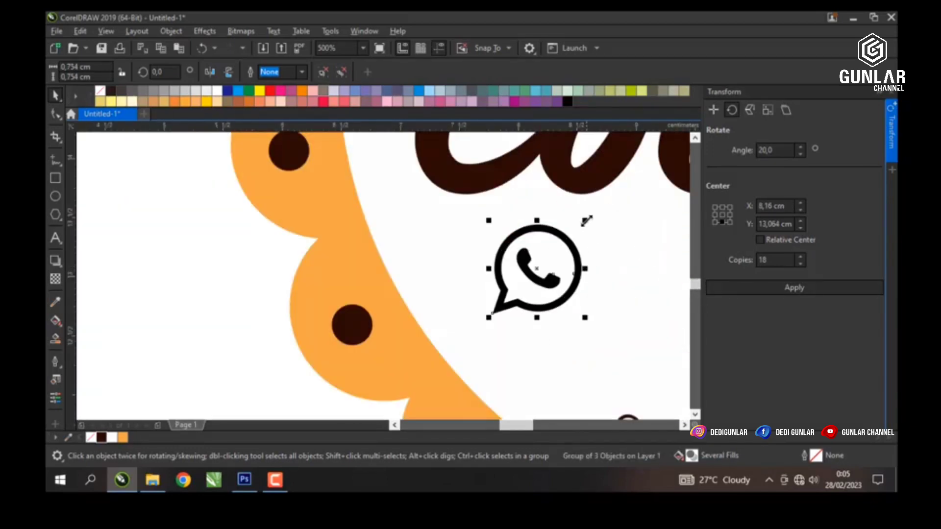
left_click_drag(586, 221, 560, 248)
left_click_drag(515, 273, 523, 285)
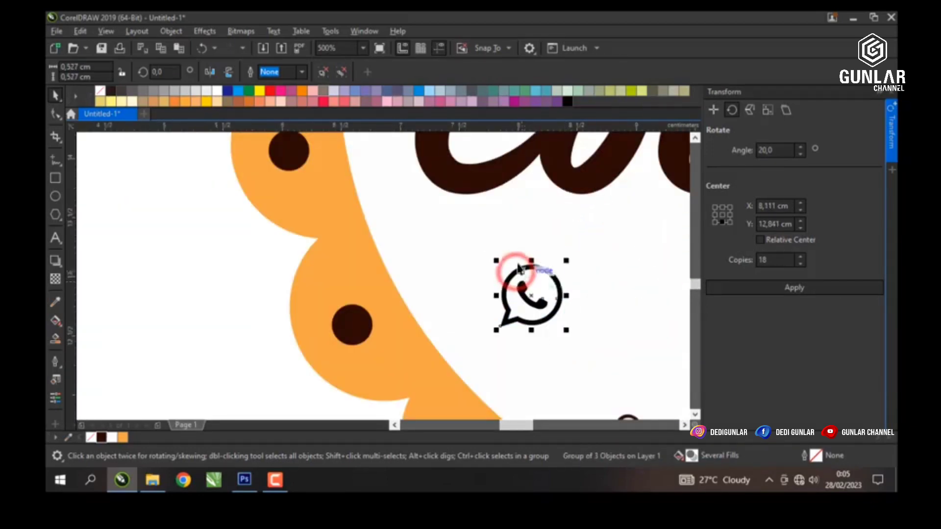
scroll(282, 277, "down", 4)
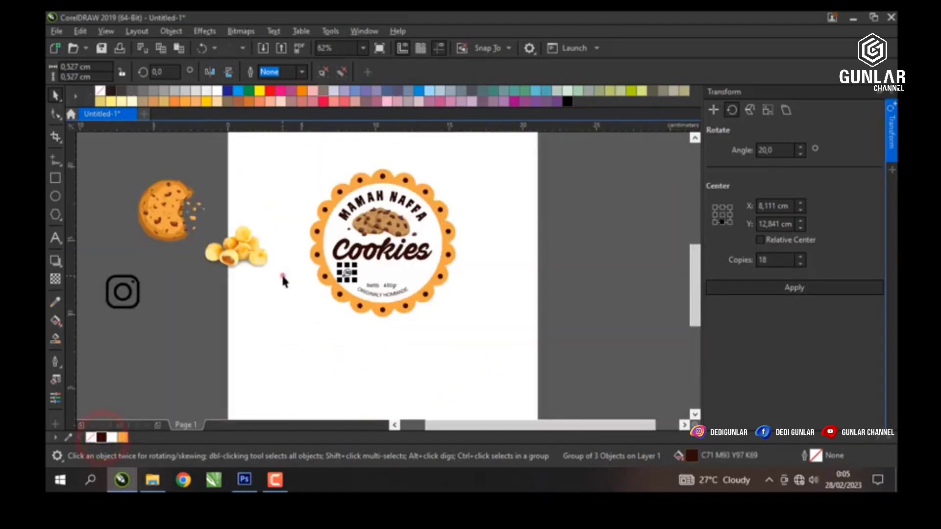
Step: Nudge the WhatsApp icon slightly upward below the start of the Cookies lettering
left_click(282, 276)
scroll(281, 275, "up", 3)
left_click(346, 280)
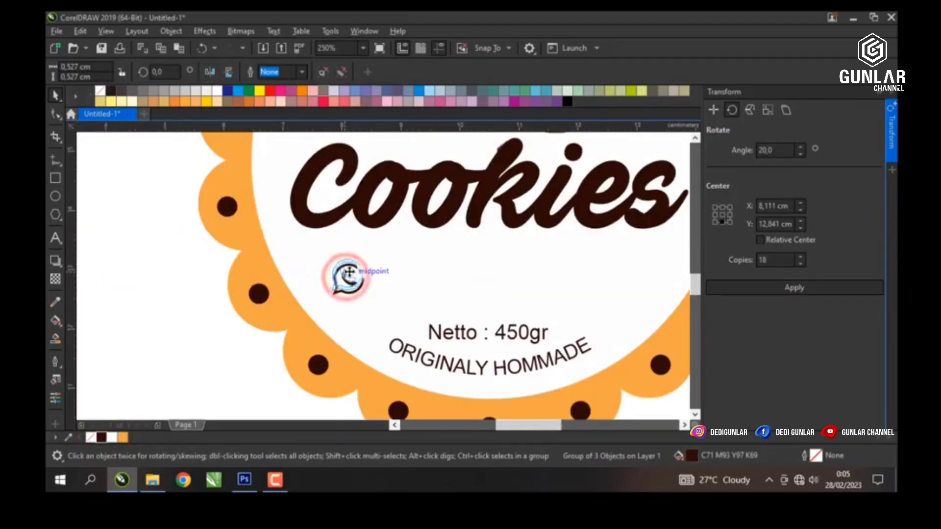
scroll(347, 277, "up", 5)
scroll(357, 287, "down", 2)
scroll(358, 287, "down", 6)
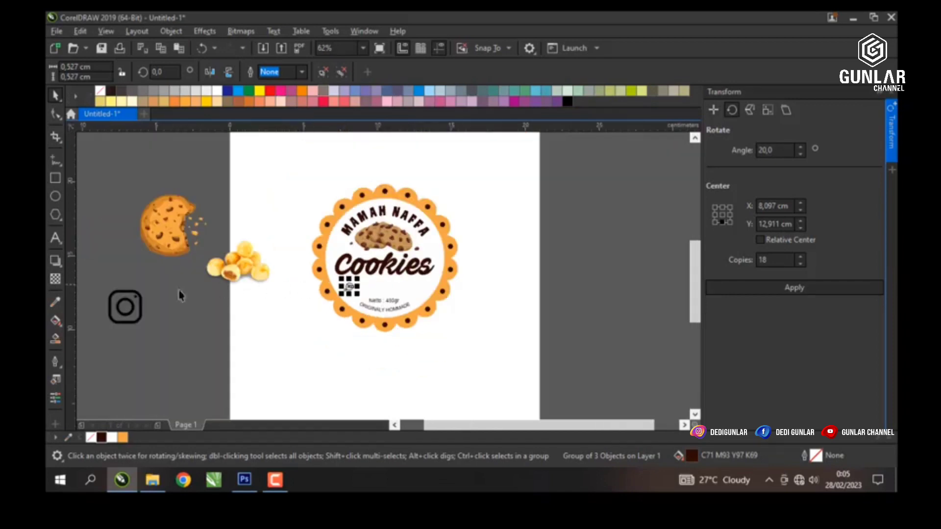
Step: Convert the Instagram bitmap to vectors with a High Quality Image outline trace, reducing the bitmap size and removing the background colour
left_click(137, 298)
scroll(135, 294, "up", 3)
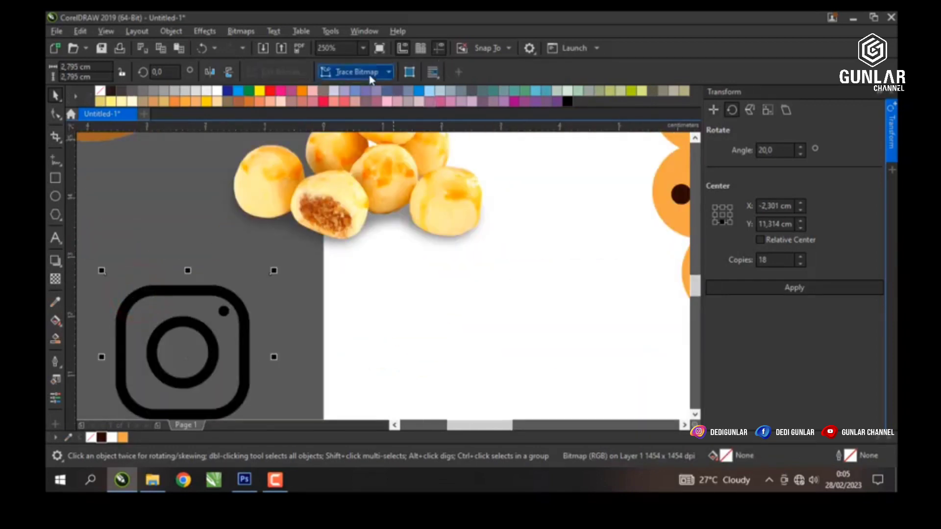
left_click(371, 73)
mouse_move(370, 116)
left_click(448, 188)
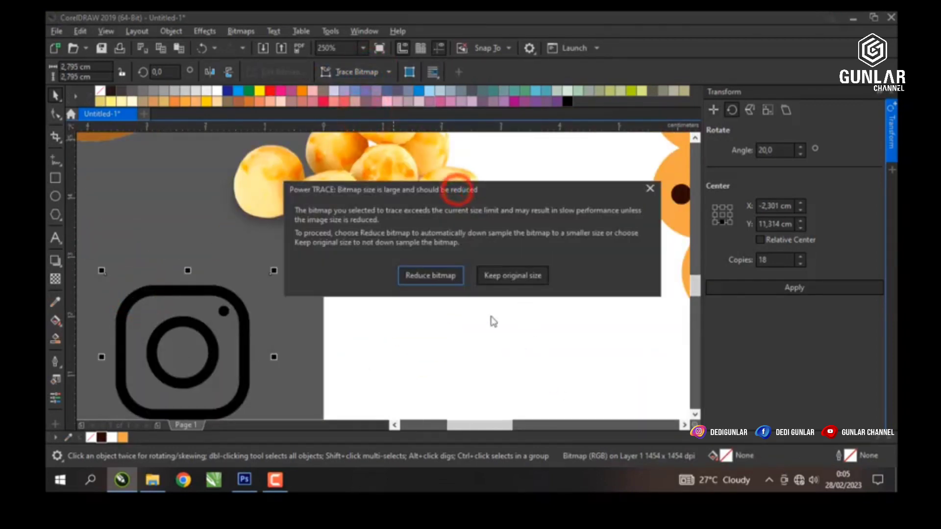
left_click(433, 276)
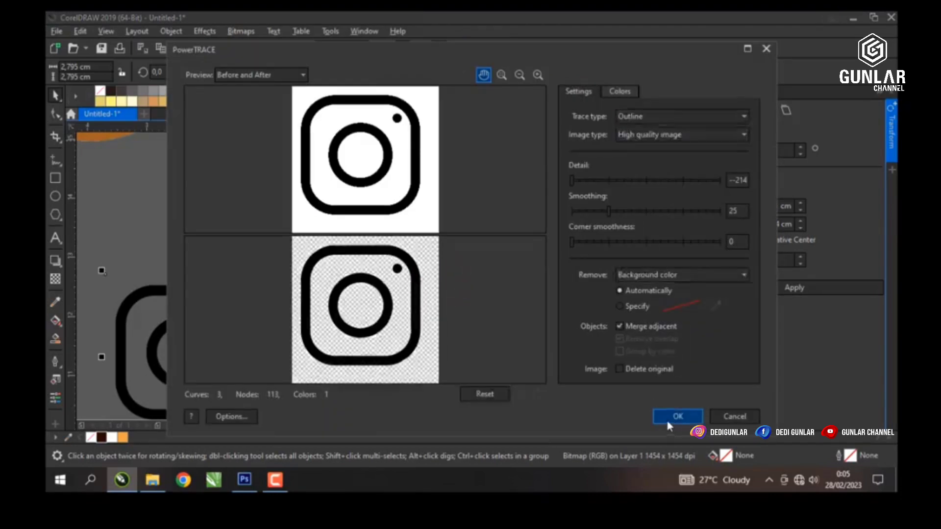
left_click(669, 419)
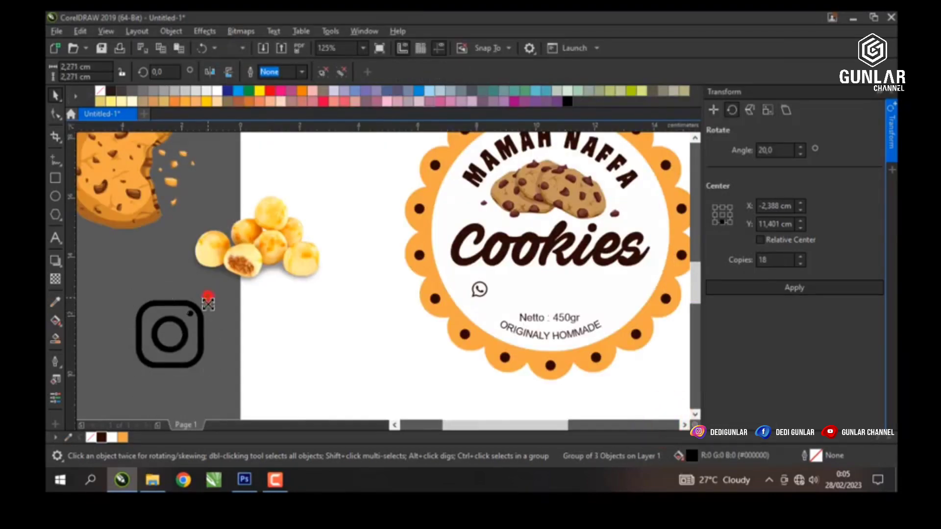
Step: Place the traced Instagram icon beside the WhatsApp icon at about 0.67 cm wide, fill it dark brown, and delete the original bitmap
mouse_move(208, 304)
left_mouse_down()
mouse_move(179, 324)
mouse_move(433, 319)
mouse_move(516, 288)
left_mouse_up()
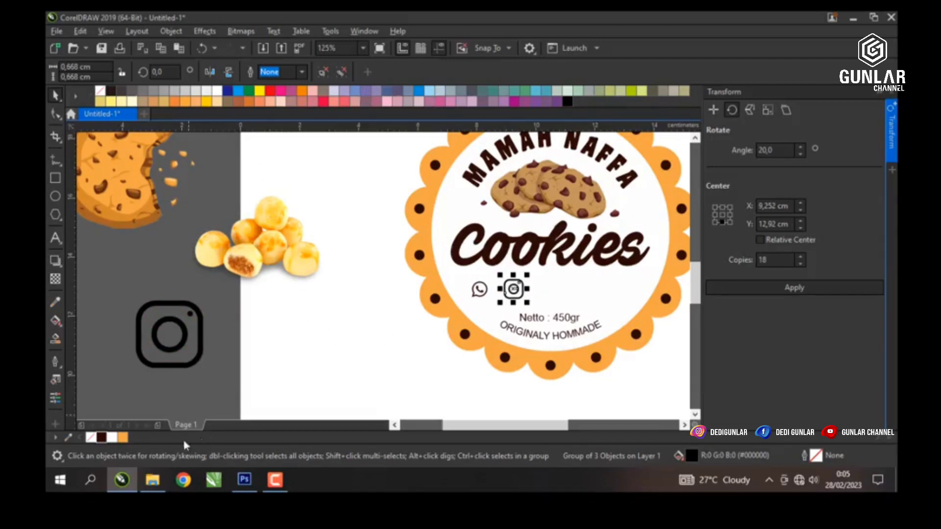
left_click(102, 438)
left_click(168, 330)
key("Delete")
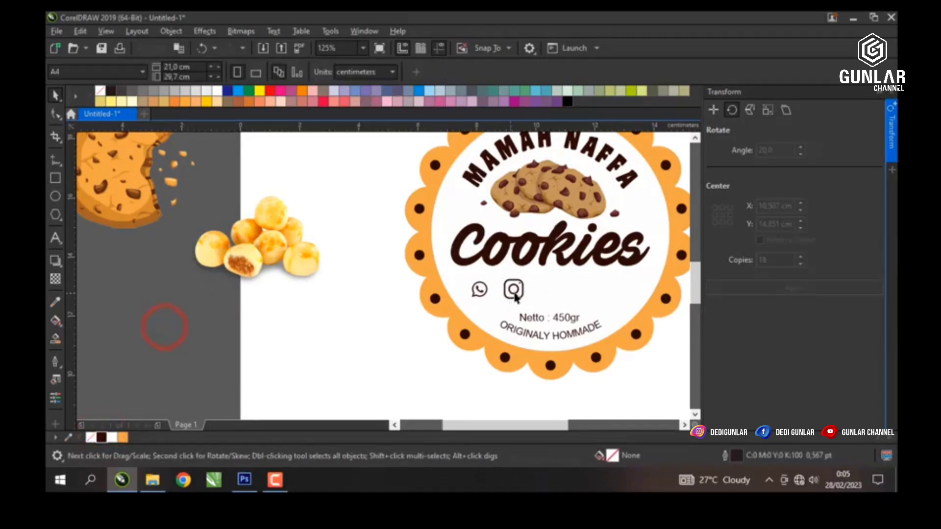
Step: Scale the Instagram icon down to roughly the WhatsApp icon's size and move it farther from the WhatsApp icon to leave a gap
scroll(519, 288, "up", 4)
left_click(505, 282)
mouse_move(541, 250)
left_mouse_down()
mouse_move(510, 283)
mouse_move(544, 251)
left_mouse_up()
scroll(519, 278, "up", 2)
scroll(426, 269, "down", 2)
left_click_drag(414, 278, 502, 279)
Step: Duplicate the Netto text between the two contact icons and replace its content with the masked phone number
left_click_drag(457, 336, 398, 282)
double_click(399, 281)
key("ctrl+a")
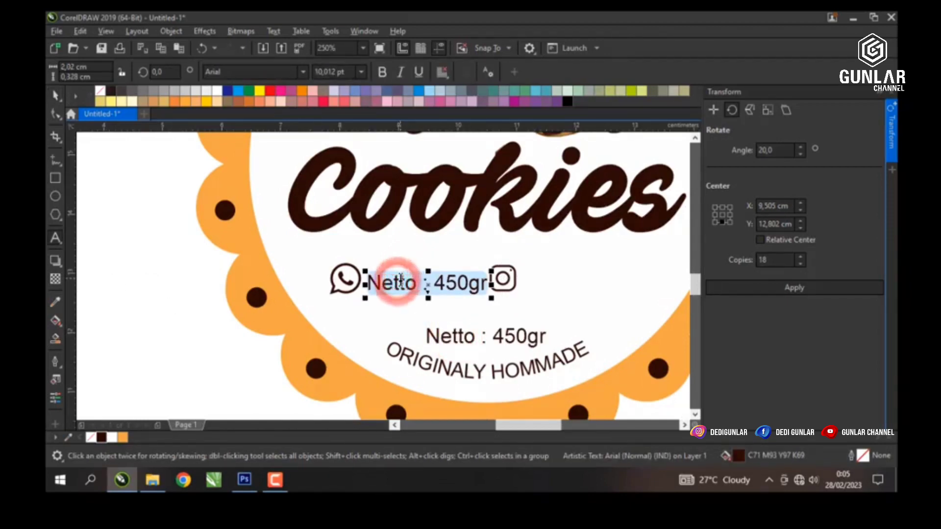
type("0838 xxxx xxxx")
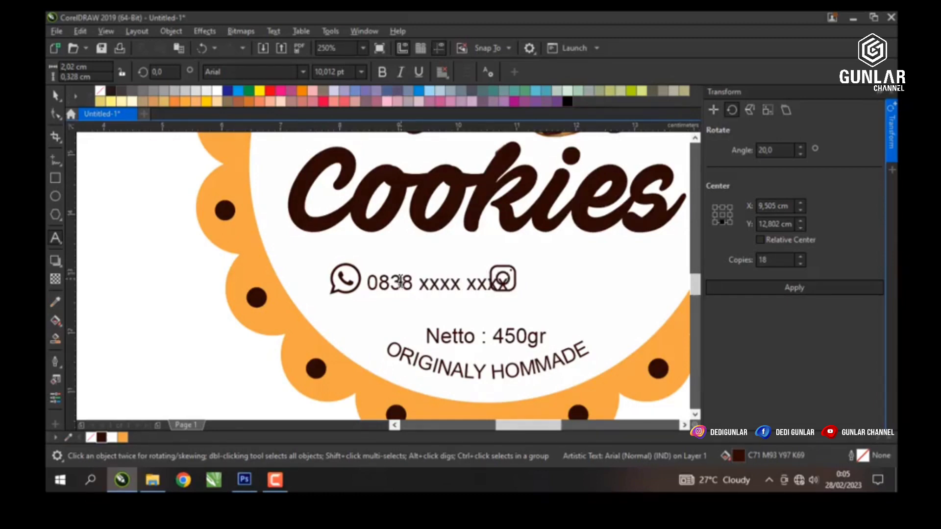
Step: Move the Instagram icon clear of the phone number and align the number with the middle of the WhatsApp icon
scroll(509, 280, "up", 2)
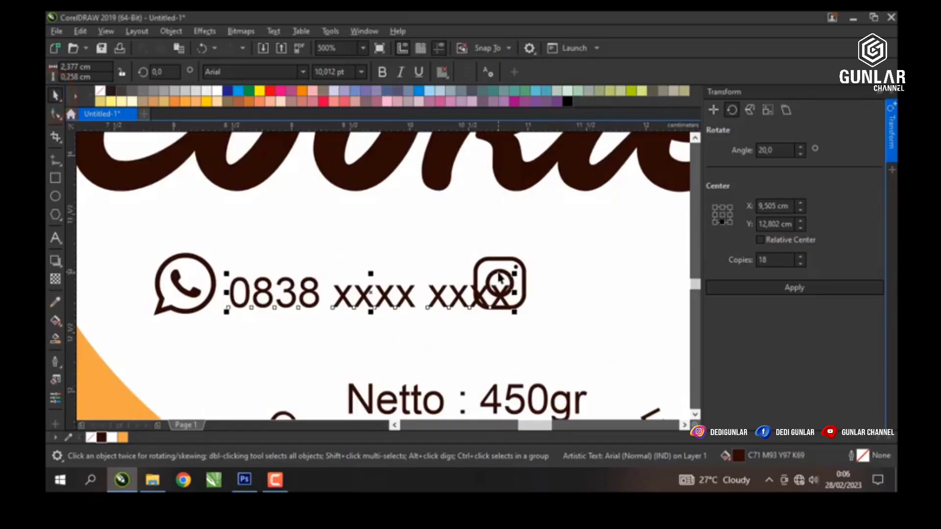
left_click_drag(498, 280, 568, 282)
left_click(294, 289)
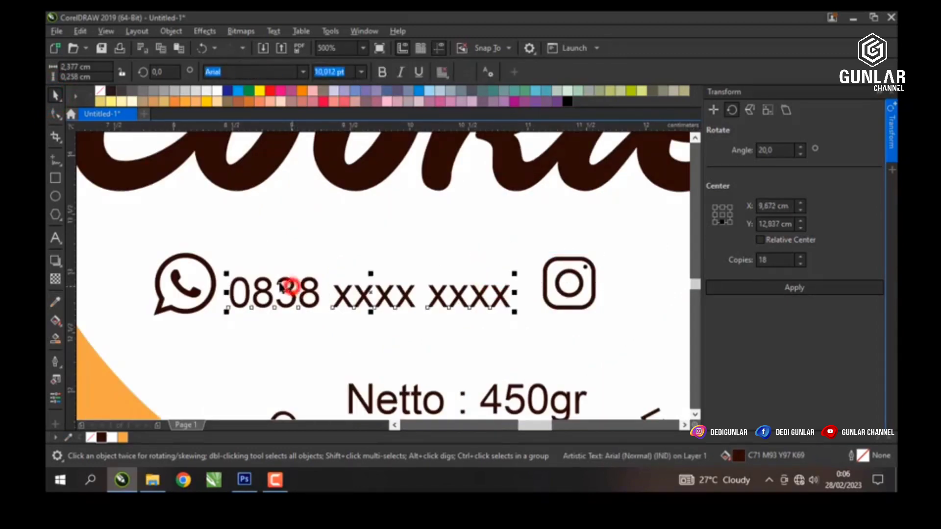
left_click(195, 256, "shift")
scroll(388, 274, "down", 2)
scroll(388, 274, "down", 2)
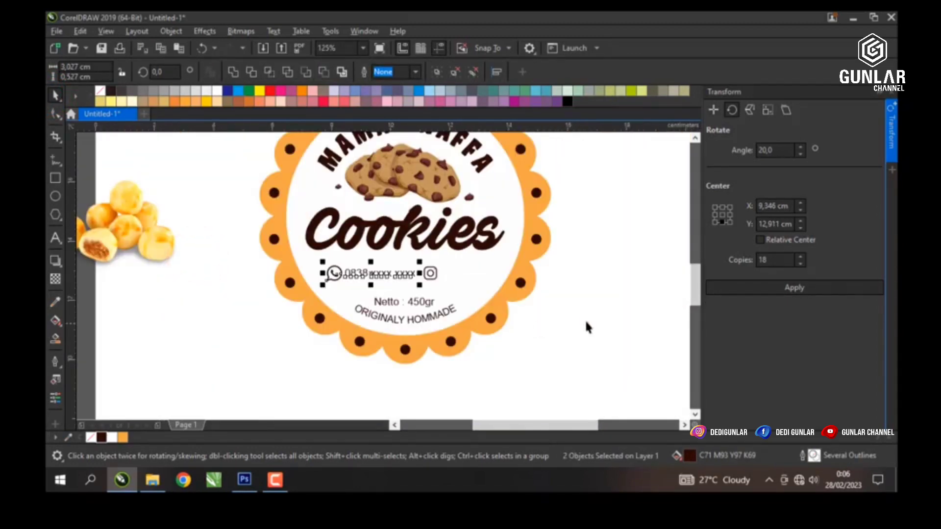
Step: Move the Instagram icon closer to the phone number and group both icons with the number
left_click(586, 321)
scroll(424, 270, "up", 2)
left_click(426, 272)
left_click_drag(426, 273, 418, 273)
left_click(236, 278)
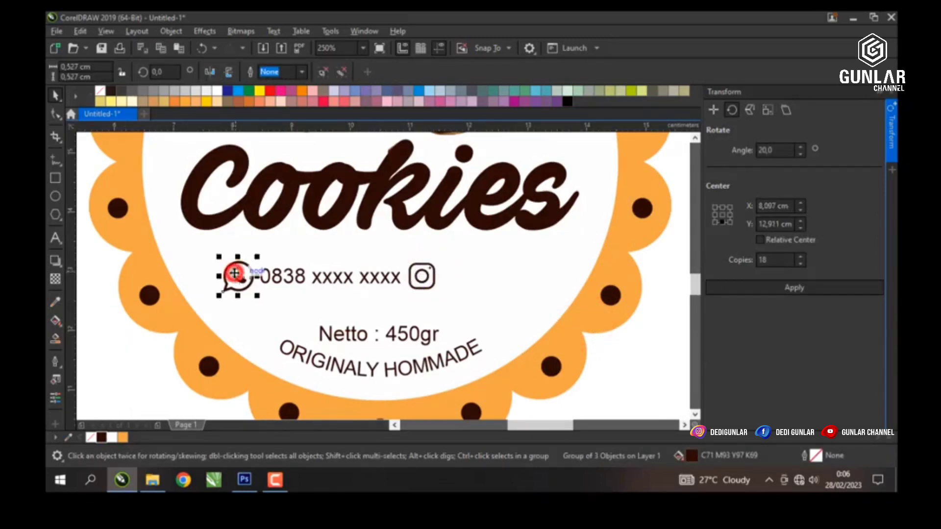
left_click(277, 274, "shift")
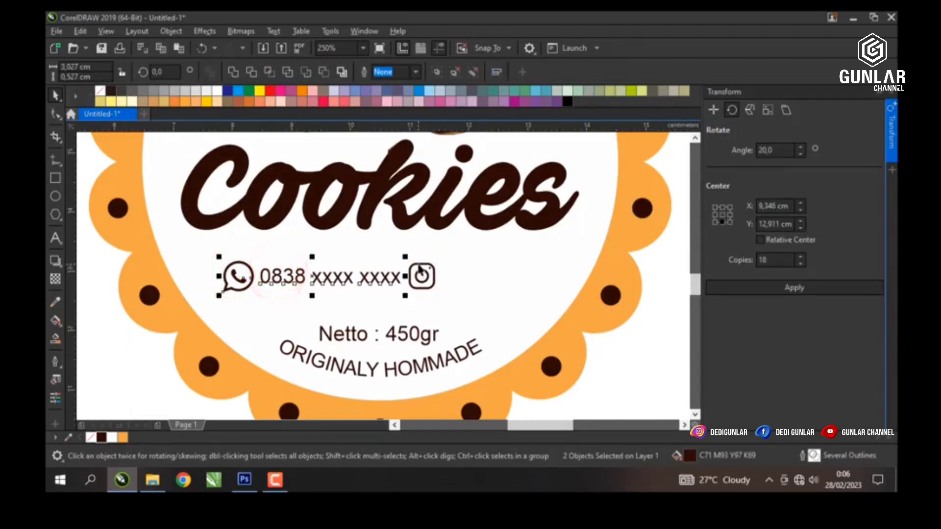
key("ctrl+g")
Step: Scale the contact group down to about 3.22 cm wide and shift it slightly below the Cookies lettering
left_click_drag(438, 256, 416, 256)
left_click_drag(367, 277, 362, 278)
scroll(390, 296, "down", 1)
left_click(533, 300)
scroll(385, 316, "up", 4)
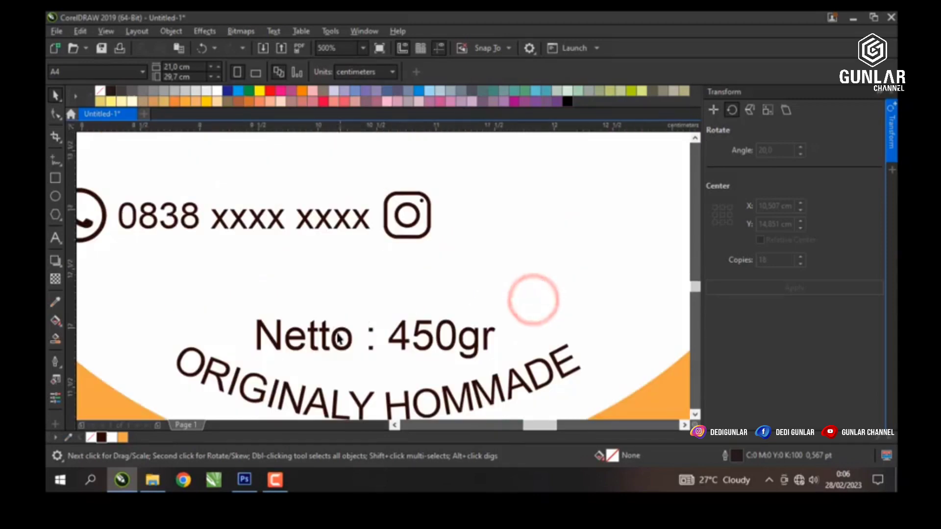
Step: Move the Netto text slightly up and lower the contact group closer to it
left_click(336, 332)
left_click(323, 224)
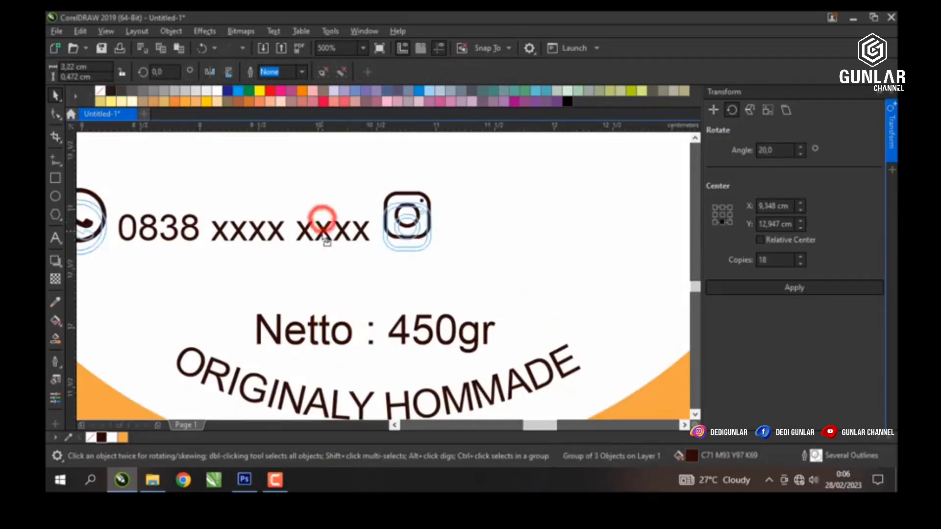
scroll(323, 224, "down", 2)
left_click(339, 243)
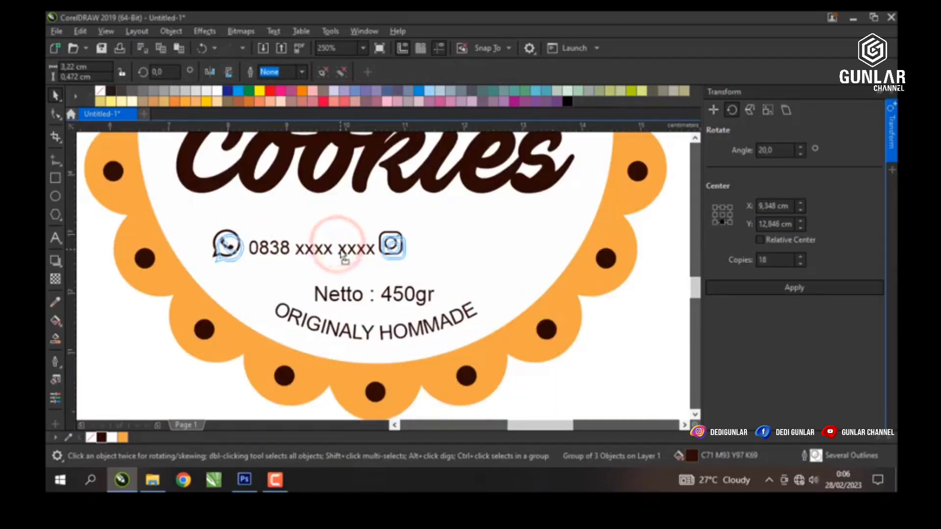
scroll(343, 245, "down", 5)
left_click(508, 281)
scroll(370, 259, "up", 3)
Step: Lower the Cookies lettering slightly and scale it down to about 6.65 cm wide
left_click(370, 259)
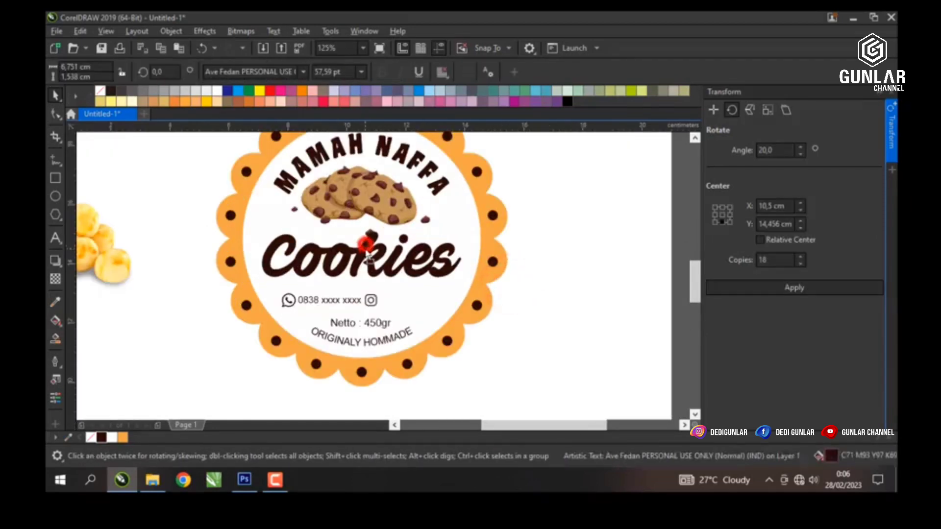
scroll(369, 260, "up", 2)
left_click_drag(563, 211, 560, 210)
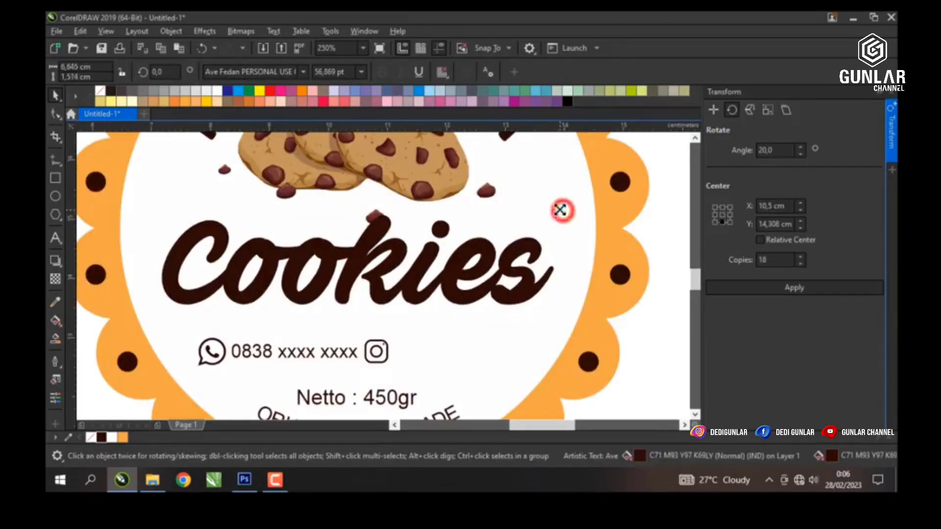
scroll(563, 210, "down", 4)
scroll(530, 241, "up", 2)
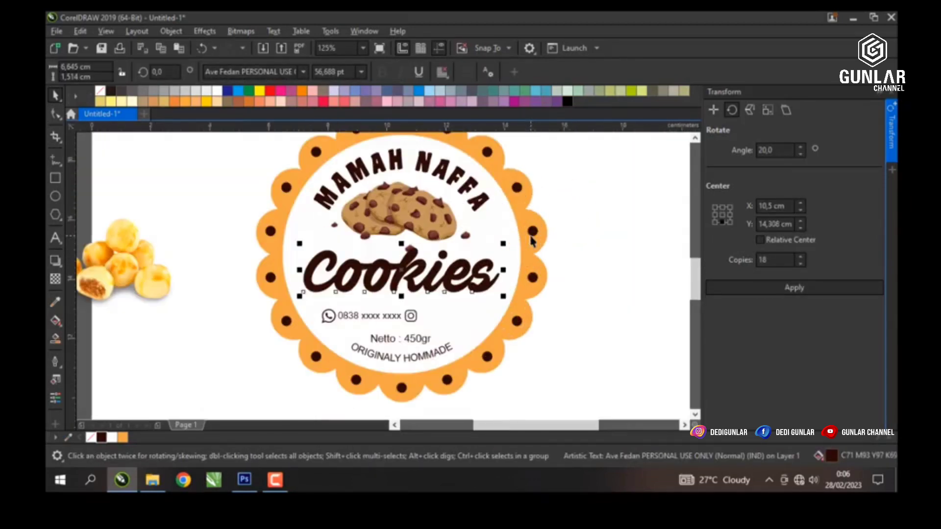
left_click(594, 250)
scroll(394, 279, "up", 2)
Step: Add a one-step outside contour of about 0.11 cm to the Cookies lettering
left_click(409, 256)
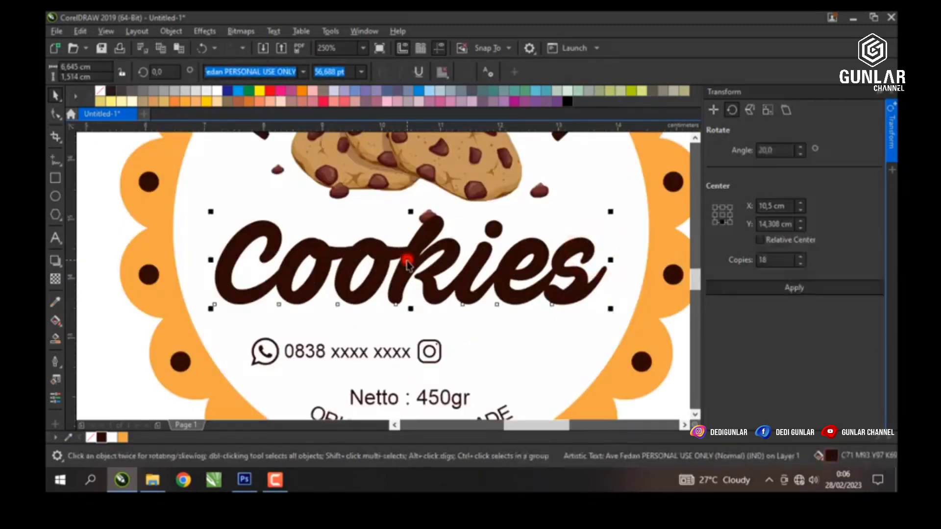
scroll(225, 249, "up", 2)
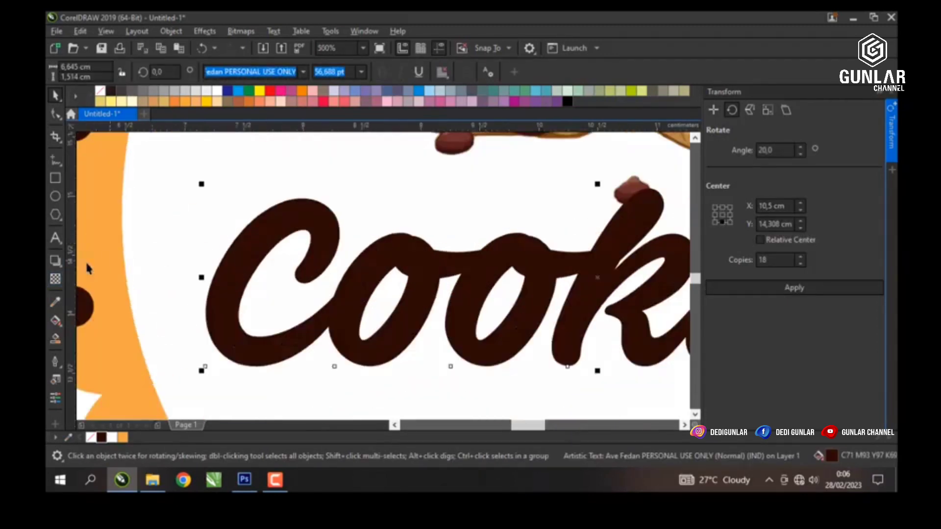
left_click(63, 271)
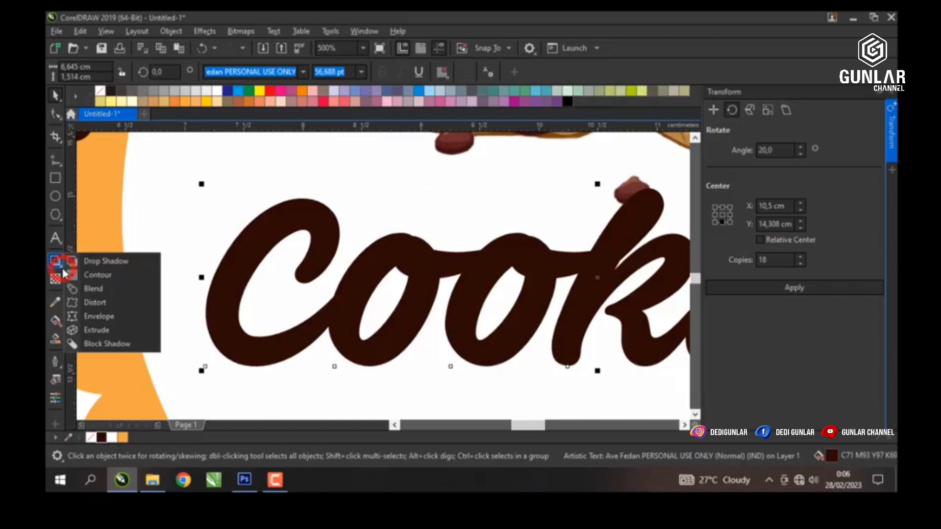
left_click(109, 276)
left_click_drag(244, 233, 194, 184)
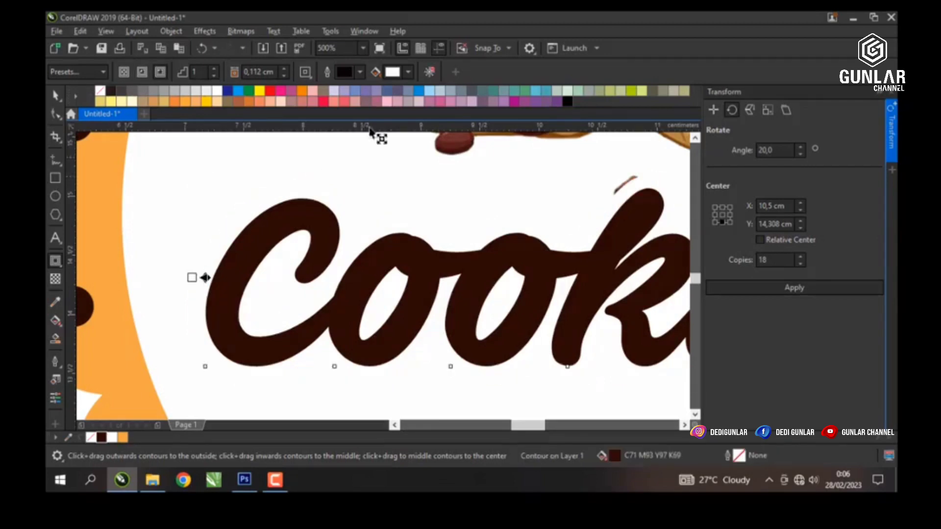
Step: Set the fill colour of the Cookies contour to near-black
left_click(408, 72)
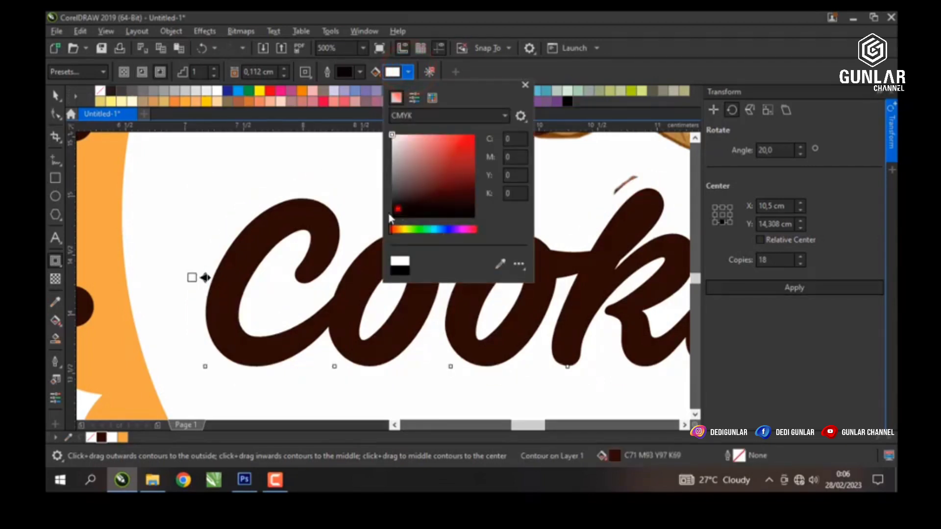
left_click_drag(398, 209, 390, 216)
left_click(56, 93)
scroll(289, 235, "down", 1)
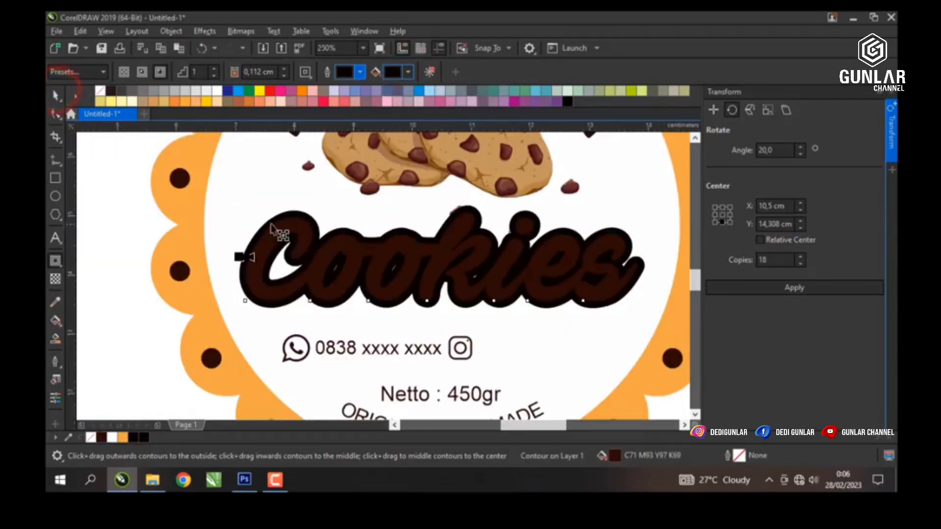
Step: Widen the contour around the Cookies lettering to an offset of about 0.16 cm
scroll(272, 229, "up", 4)
left_click(256, 212)
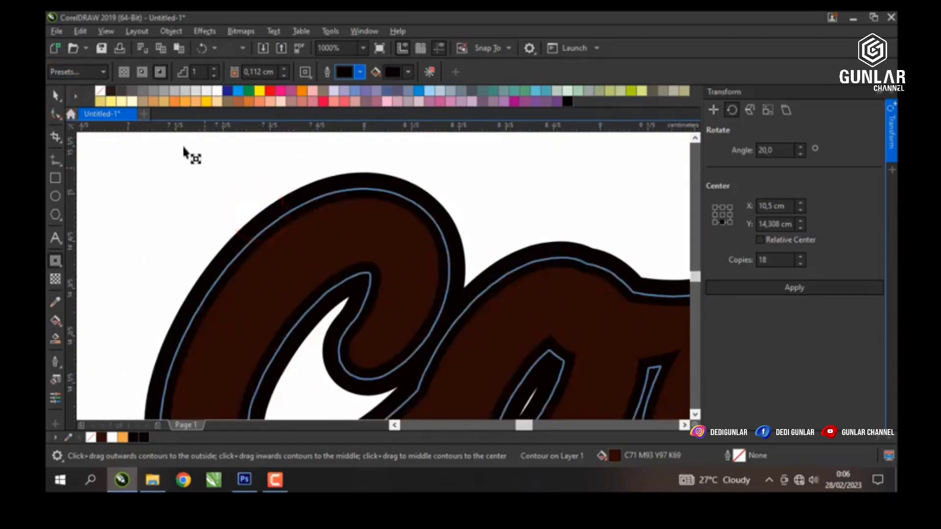
left_click_drag(184, 152, 181, 150)
left_click(53, 90)
scroll(294, 231, "down", 4)
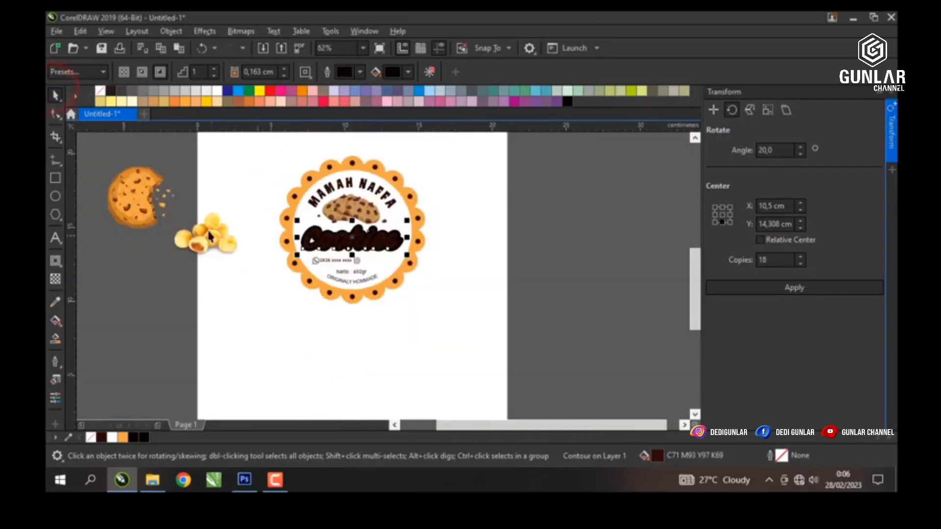
Step: Break the contour apart from the Cookies lettering
left_click(207, 219)
scroll(290, 226, "up", 2)
left_click(191, 168)
scroll(368, 248, "up", 4)
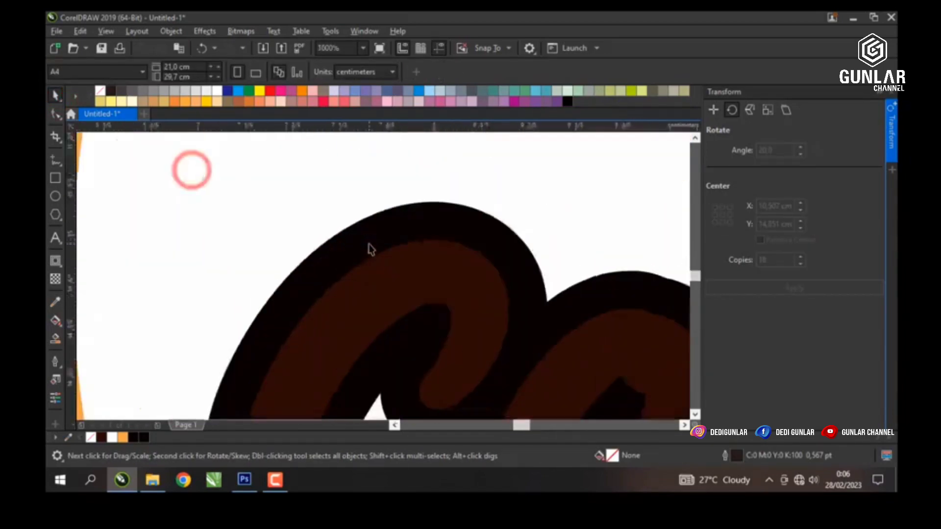
left_click(372, 226)
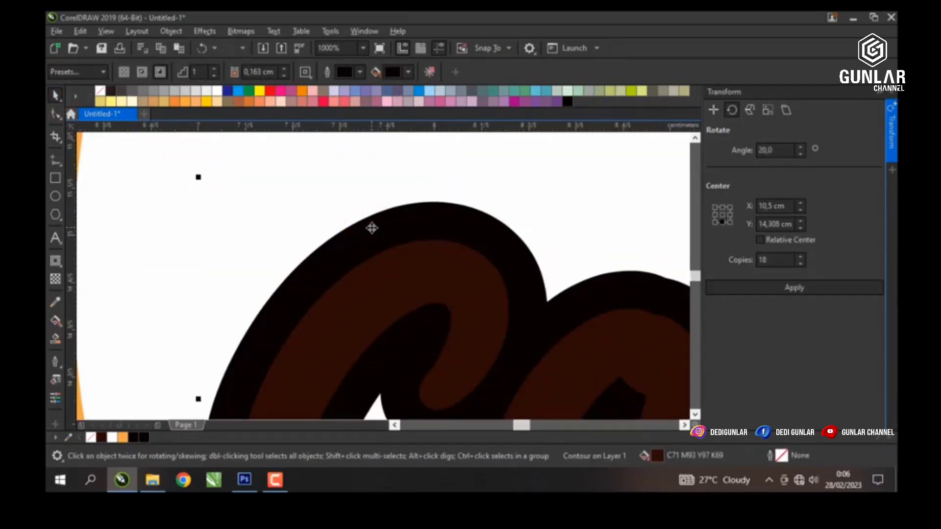
right_click(372, 228)
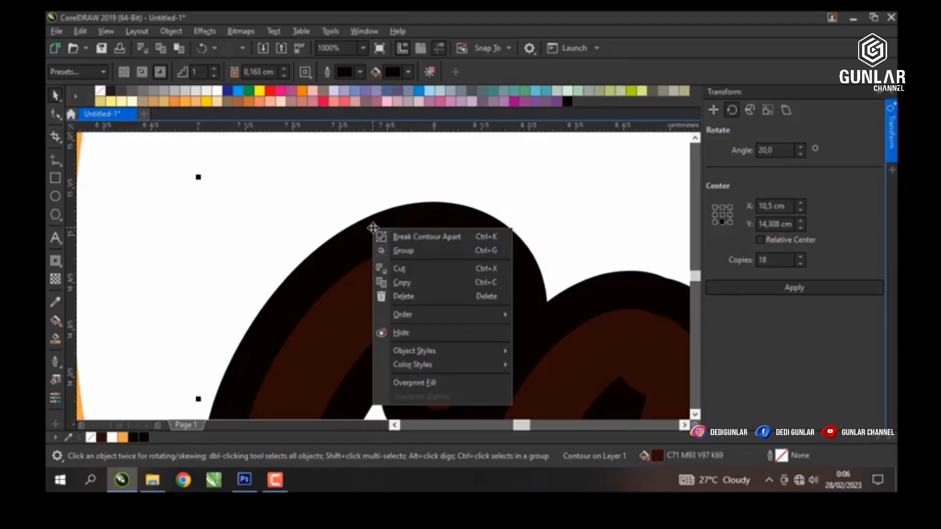
left_click(415, 237)
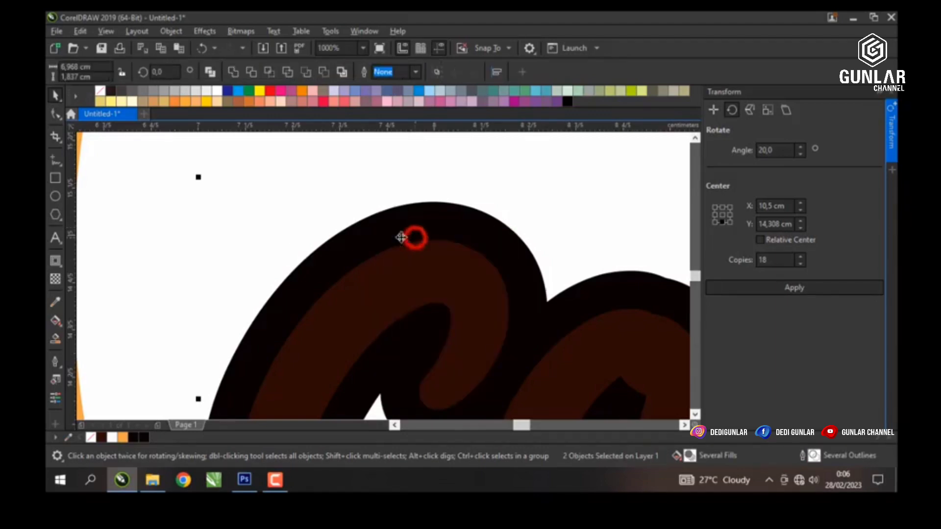
left_click(287, 207)
Step: Fill the separated contour shape behind the Cookies lettering with the orange used for the label's border
scroll(300, 227, "down", 6)
scroll(341, 237, "up", 2)
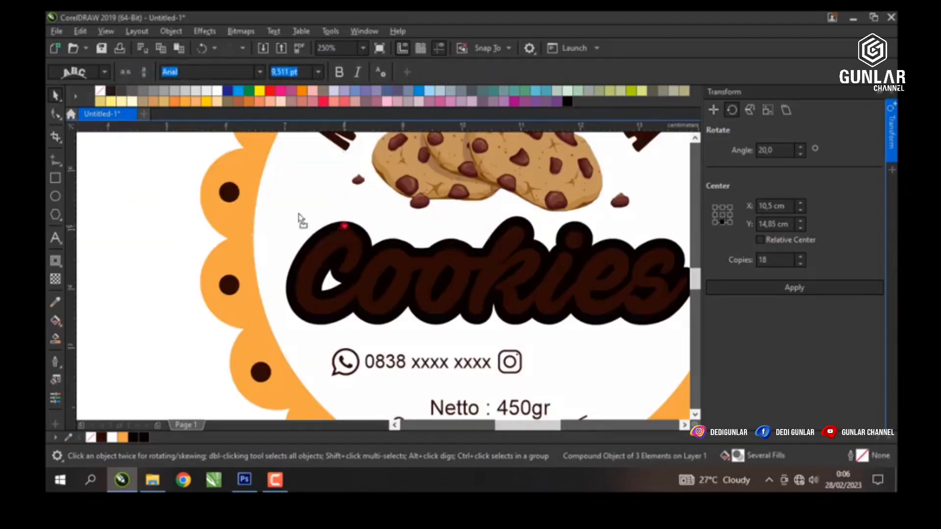
left_click(342, 224)
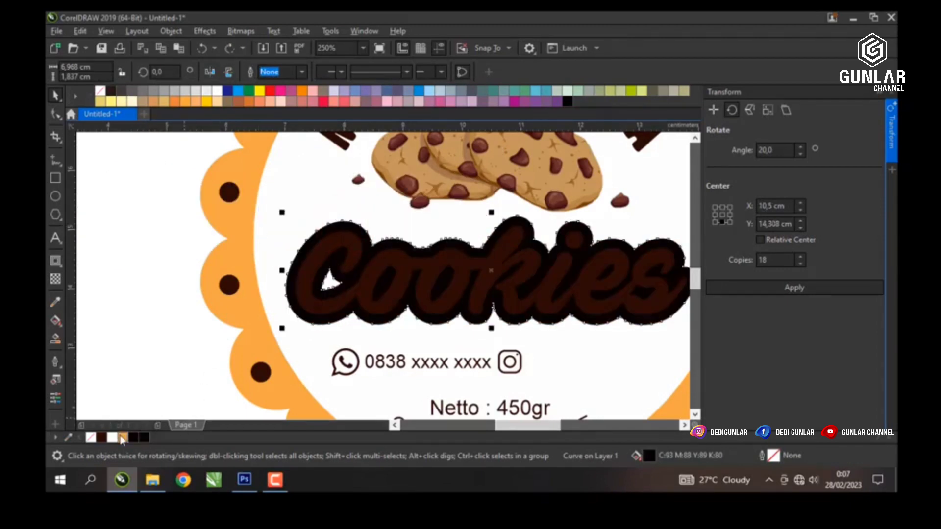
left_click(123, 437)
scroll(260, 256, "down", 2)
left_click(185, 209)
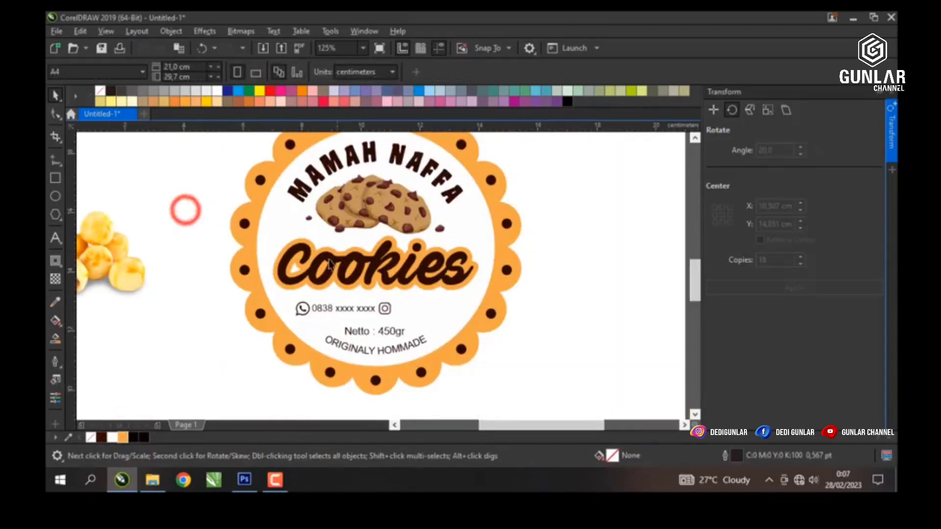
Step: Add a one-step outside contour of about 0.04 cm to the dark brown Cookies lettering
scroll(329, 265, "up", 2)
left_click(429, 256)
scroll(234, 254, "up", 2)
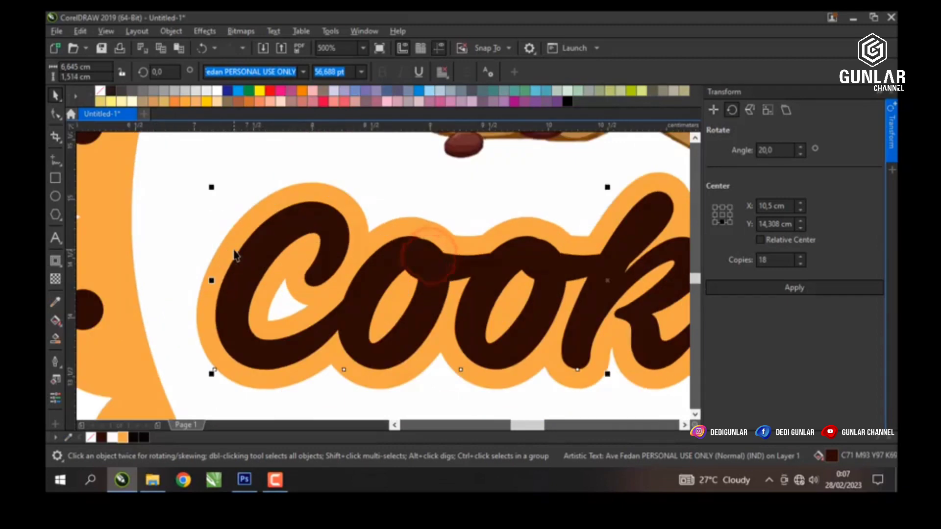
left_click(62, 270)
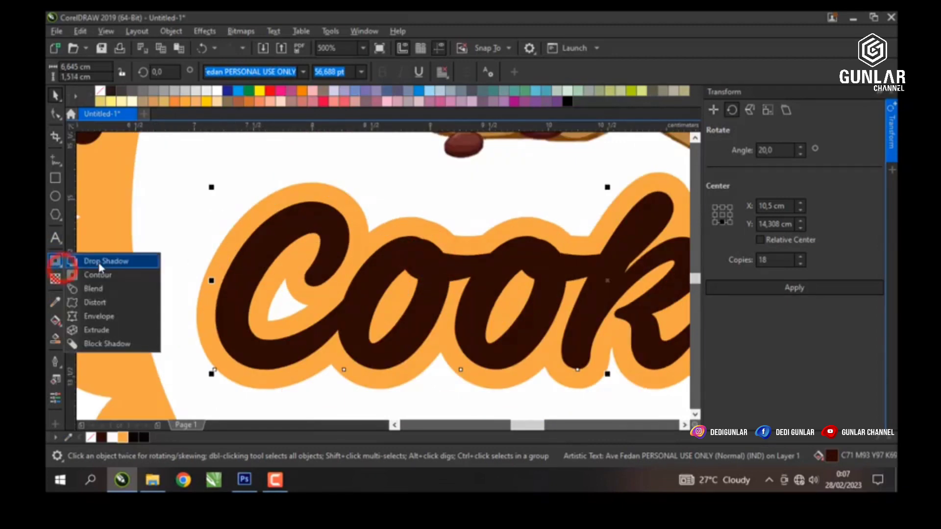
left_click(96, 262)
left_click(62, 270)
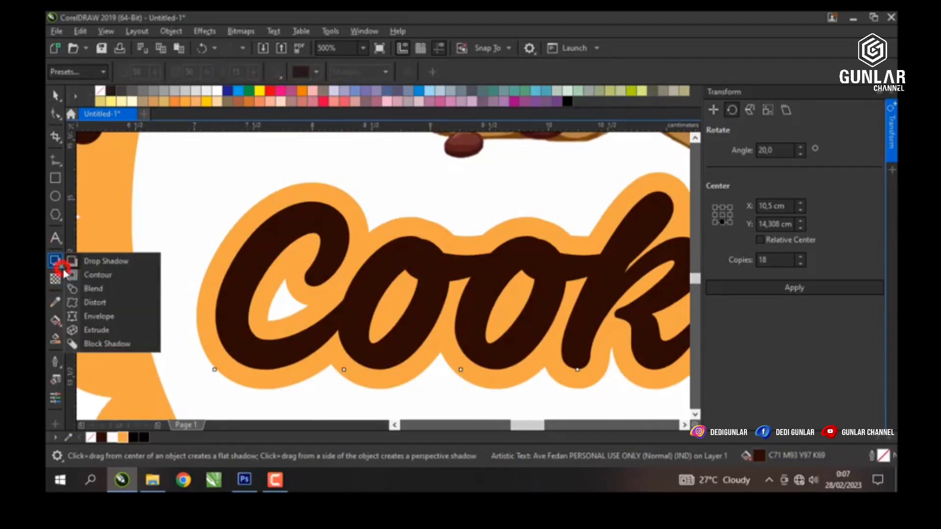
left_click(98, 273)
left_click_drag(269, 246, 204, 227)
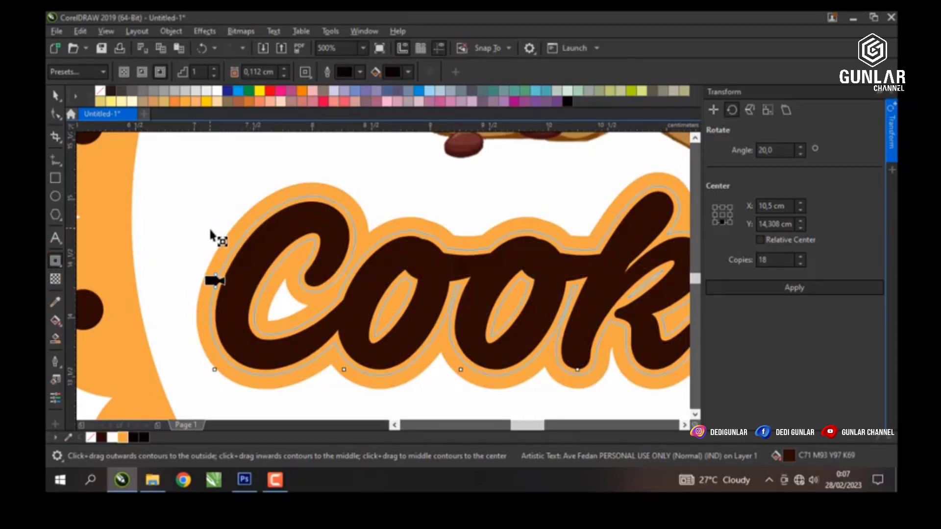
left_click_drag(210, 235, 210, 236)
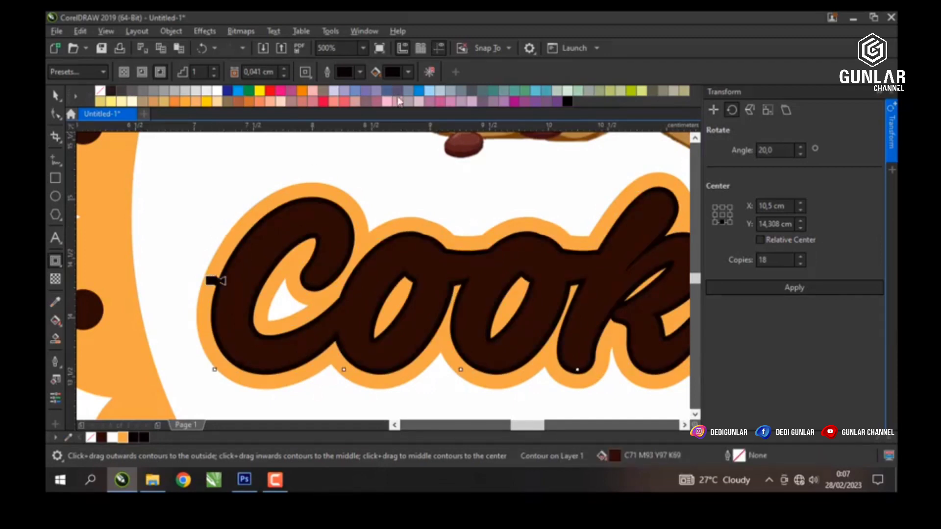
Step: Set the fill colour of the thin Cookies contour to white and deselect it
left_click(411, 72)
left_click(392, 135)
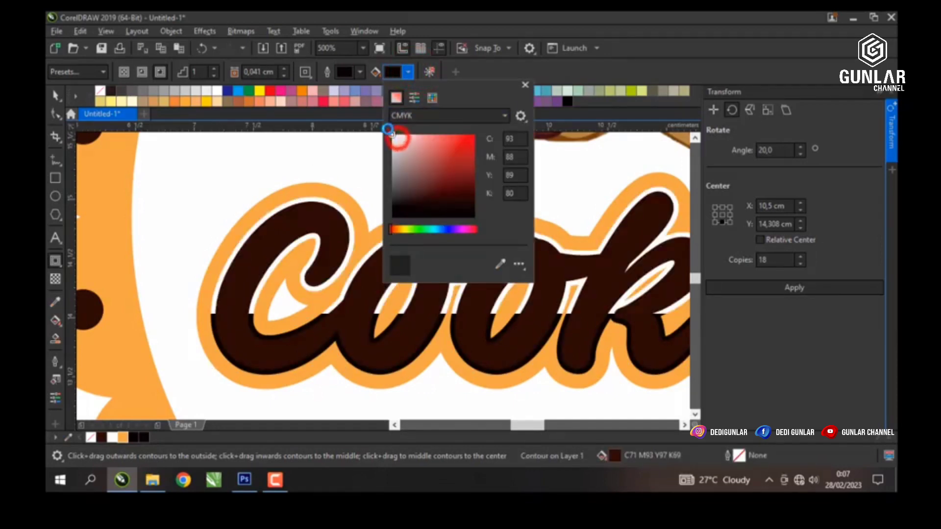
left_click(61, 93)
scroll(381, 256, "down", 2)
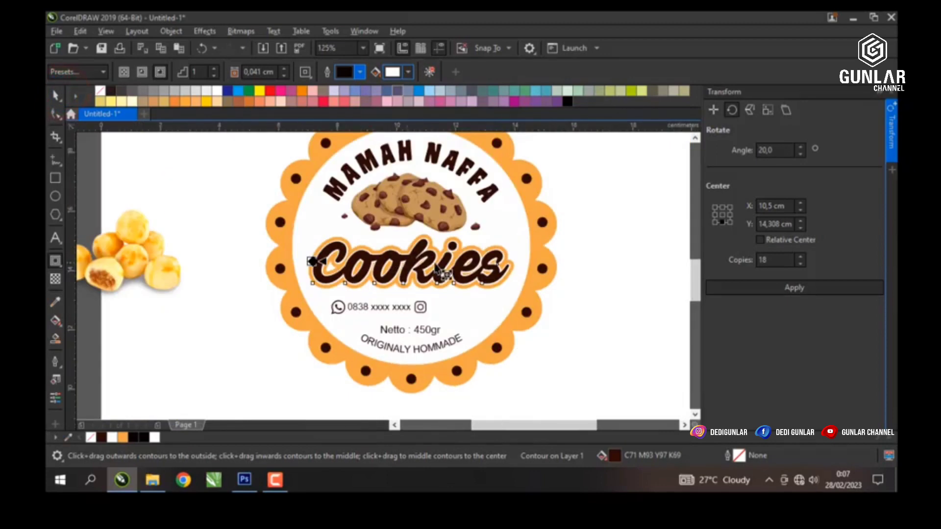
key("space")
left_click(211, 179)
Step: Break the white contour apart from the Cookies lettering
scroll(329, 240, "up", 6)
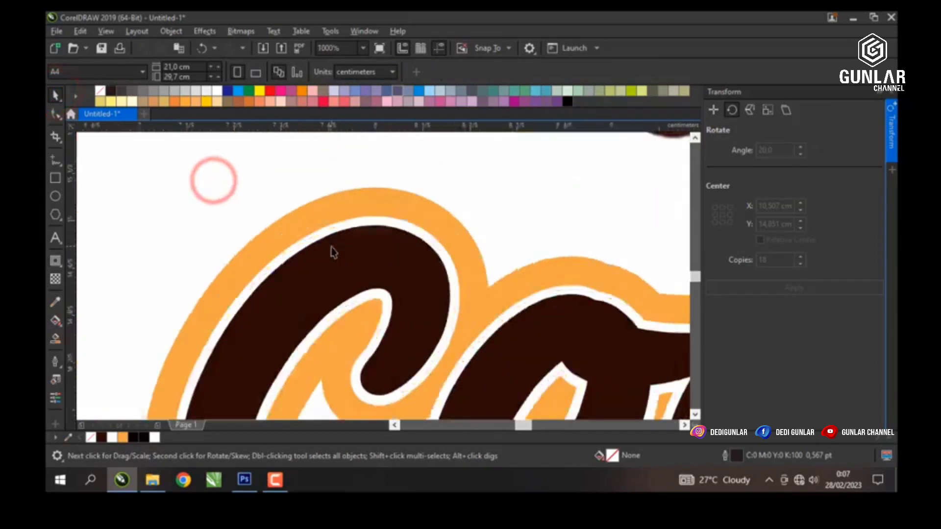
right_click(329, 232)
left_click(354, 238)
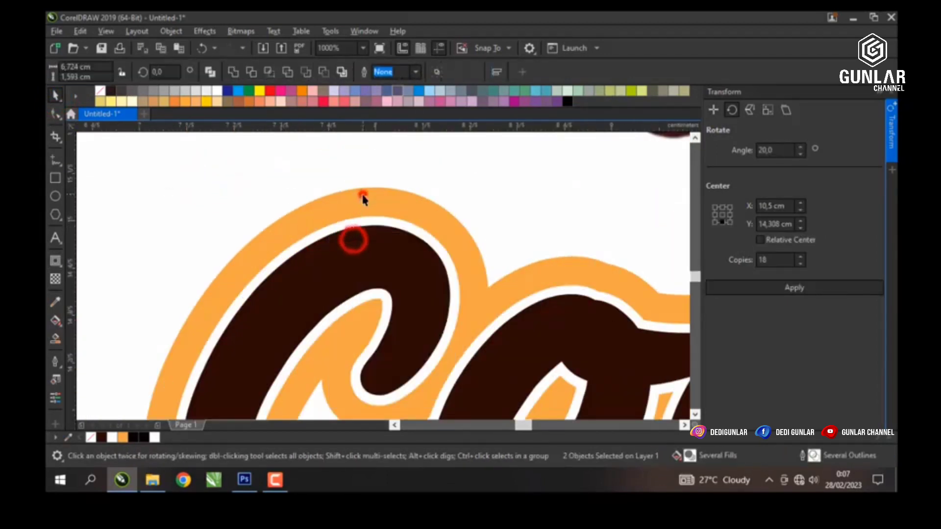
Step: Shift the separated white outline of the Cookies lettering down by about 0.04 cm
left_click(363, 194)
left_click(366, 229)
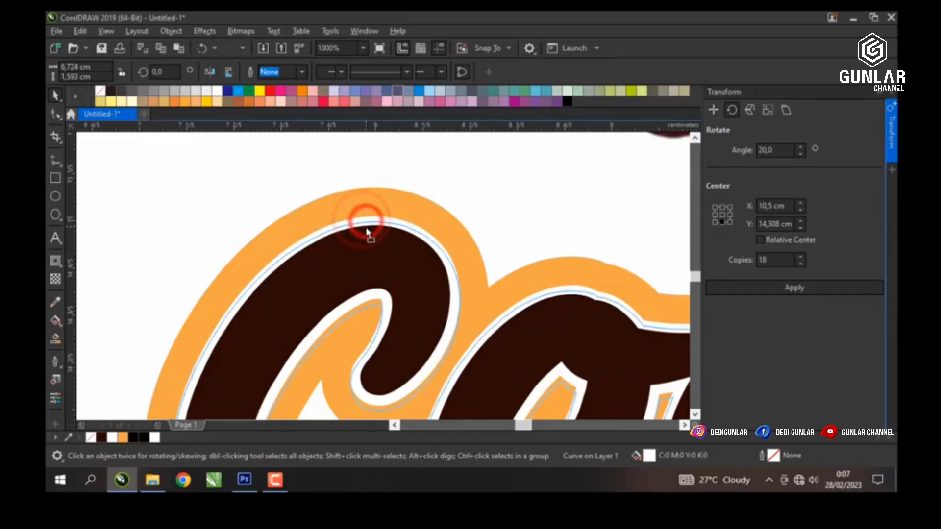
scroll(365, 234, "down", 6)
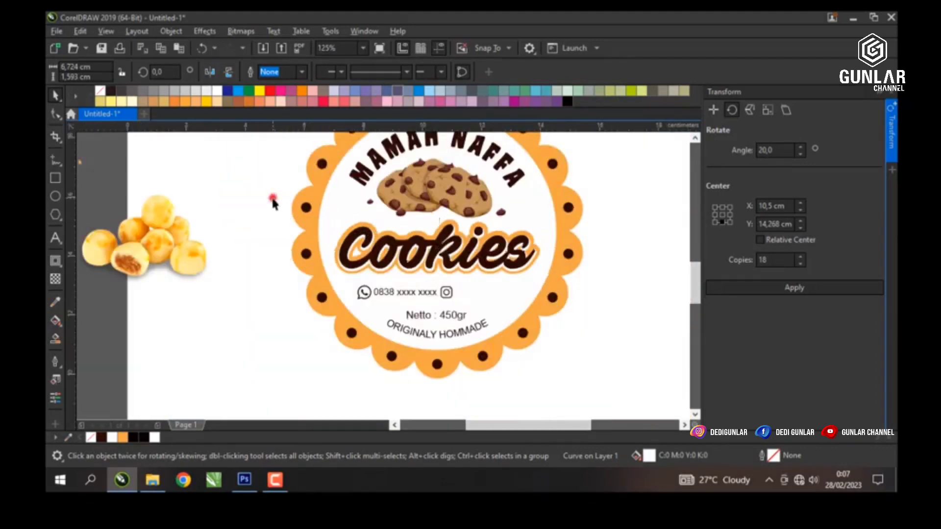
left_click(273, 202)
Step: Add a Multiply drop shadow to the Cookies lettering, offset slightly down and to the right, with opacity 50 and feathering 5
scroll(421, 269, "up", 4)
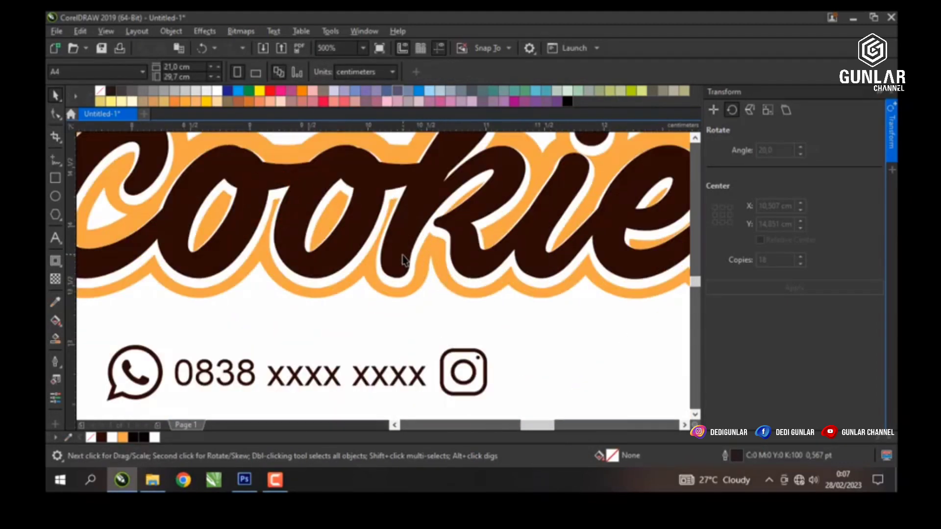
left_click(402, 258)
scroll(399, 254, "up", 1)
scroll(299, 264, "down", 2)
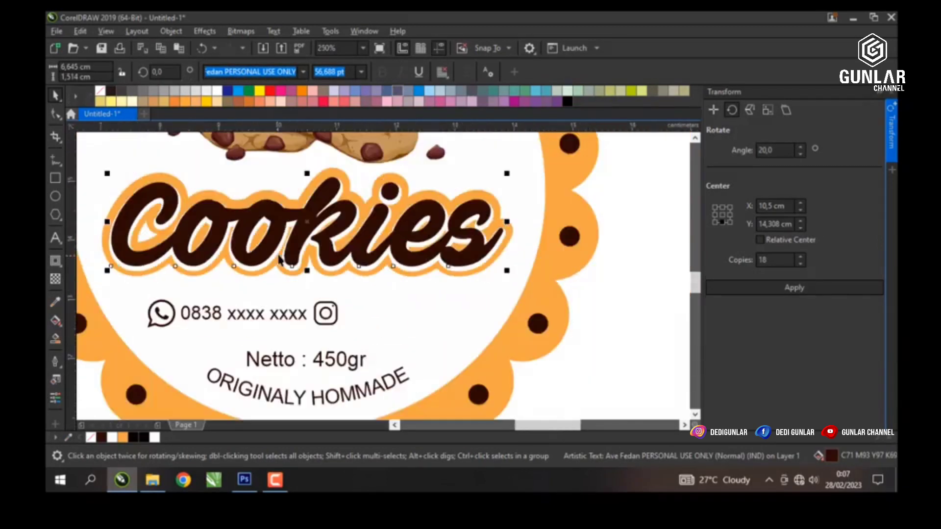
scroll(266, 244, "up", 1)
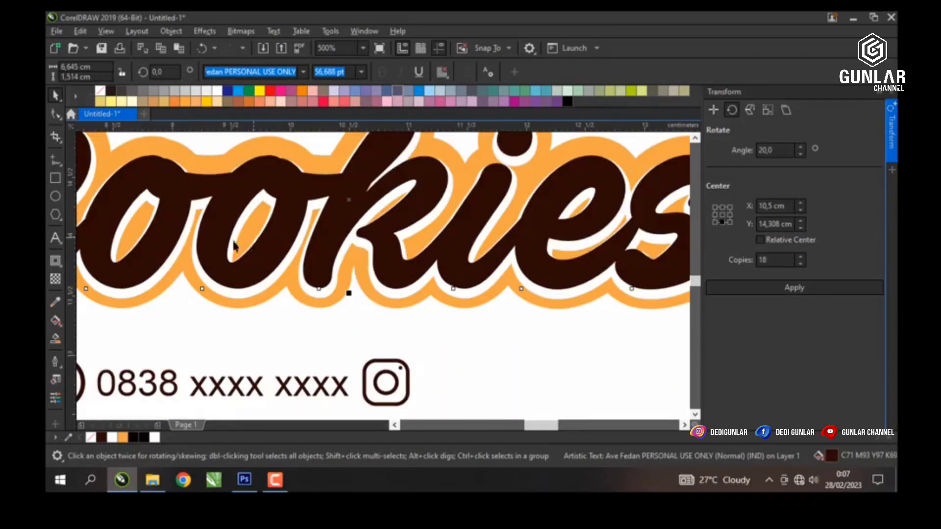
left_click(63, 268)
left_click(98, 260)
left_click_drag(349, 192, 401, 299)
scroll(409, 306, "up", 2)
scroll(406, 290, "down", 2)
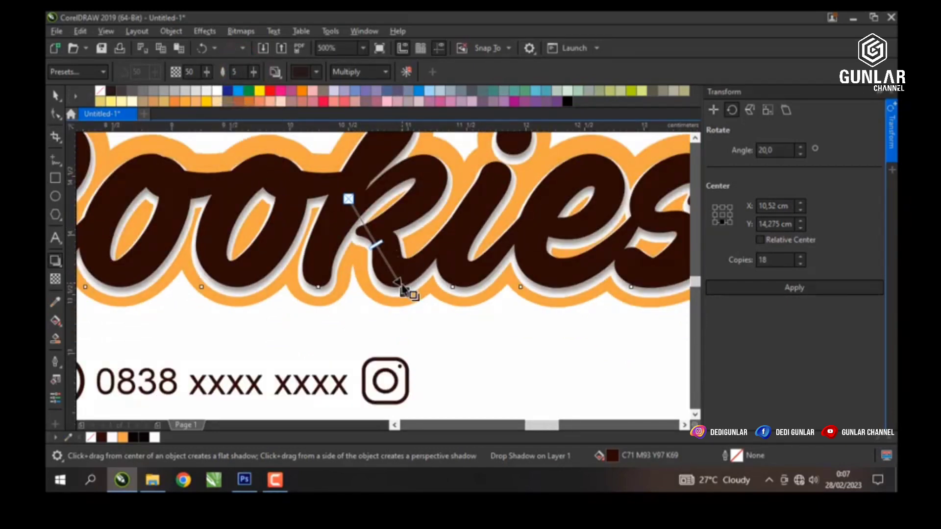
Step: Extend the Cookies drop shadow slightly further down and to the right
scroll(408, 301, "up", 1)
left_click_drag(408, 301, 409, 305)
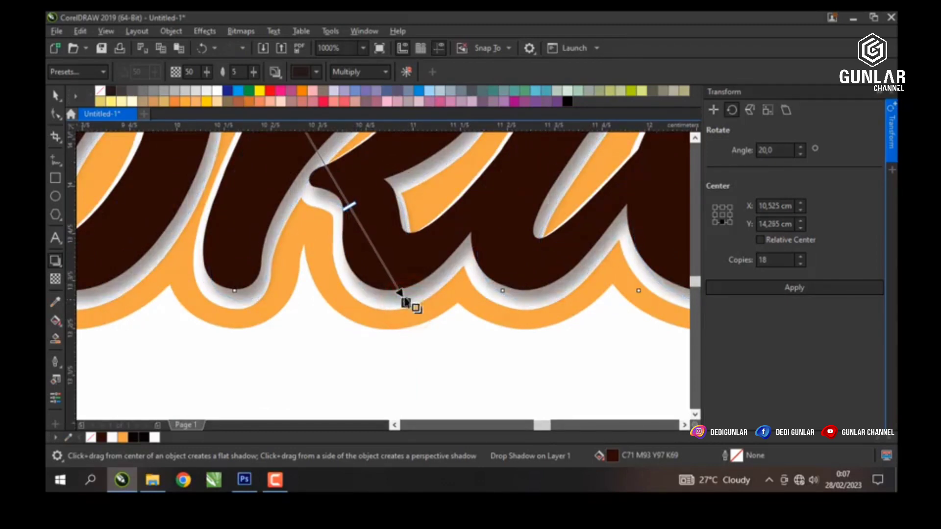
scroll(413, 289, "down", 2)
left_click(55, 93)
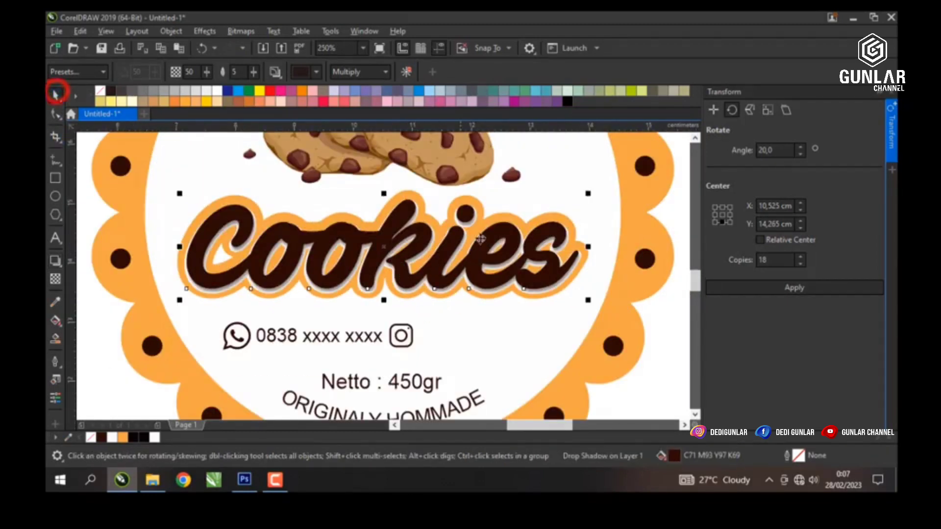
scroll(611, 225, "down", 2)
left_click(611, 225)
scroll(430, 230, "up", 2)
left_click(430, 228)
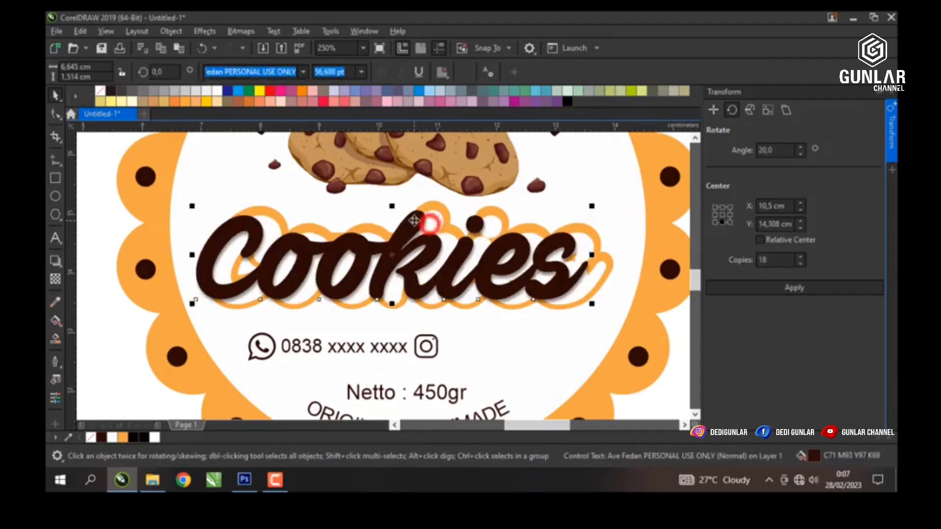
scroll(582, 225, "down", 2)
left_click(582, 225)
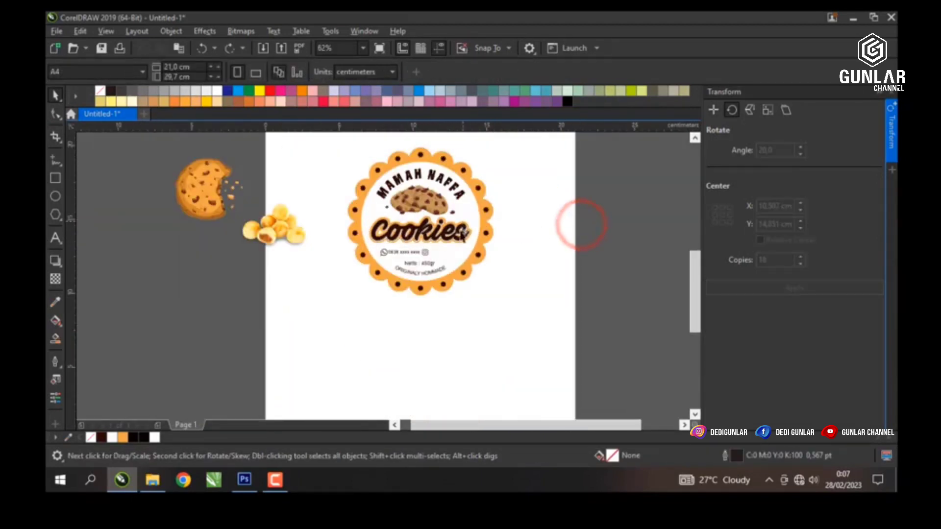
Step: Select all the elements of the round cookie label and group them
scroll(407, 257, "down", 1)
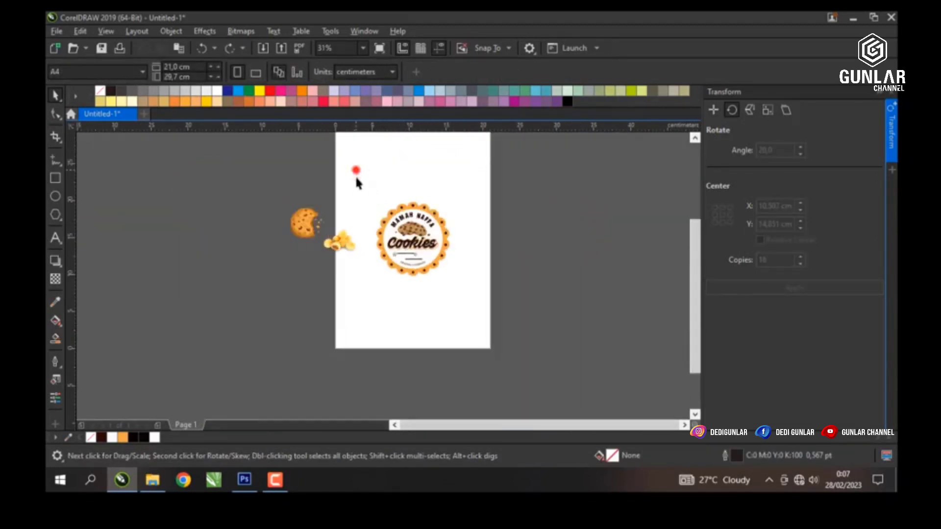
left_click_drag(355, 170, 485, 328)
scroll(417, 223, "up", 1)
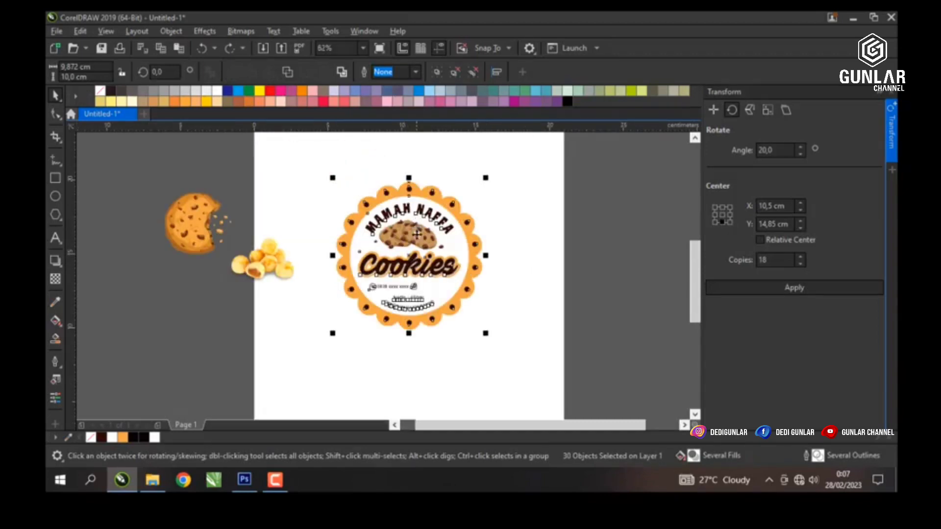
key("ctrl+g")
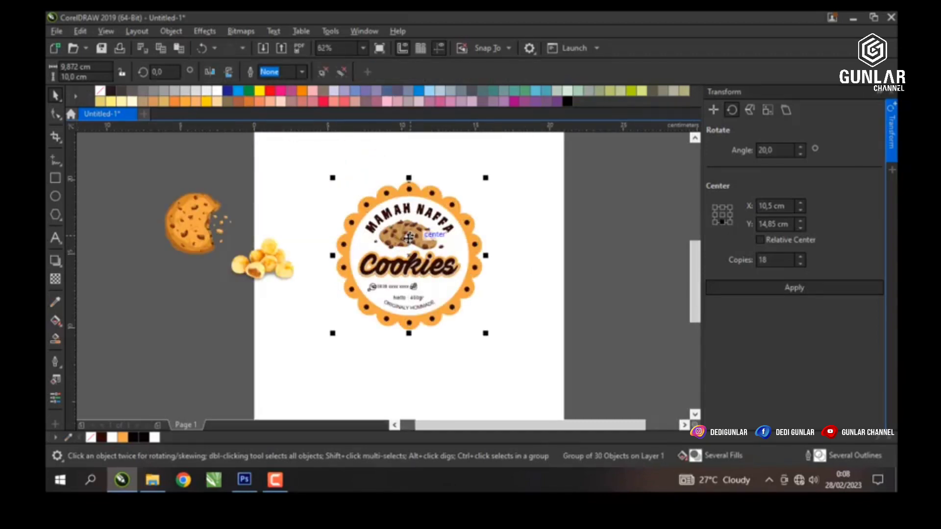
Step: Move the grouped label off the page to the right, scale it to about 81.7%, and shift it up
left_click_drag(408, 237, 648, 237)
scroll(478, 227, "down", 1)
scroll(594, 202, "up", 1)
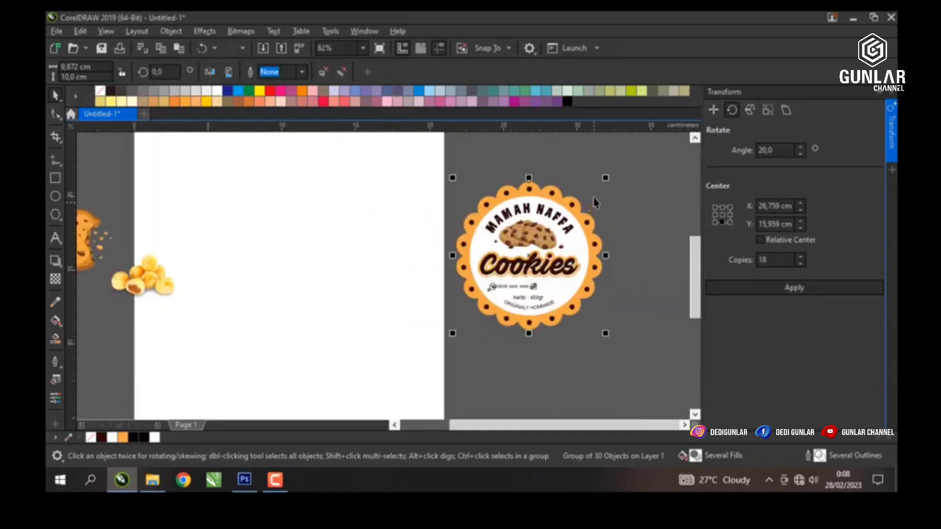
left_click_drag(606, 176, 577, 206)
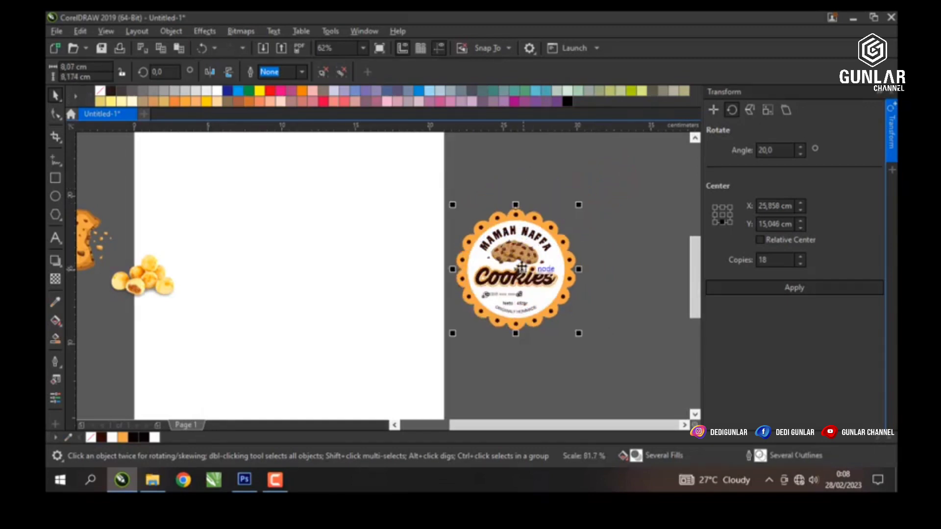
left_click_drag(520, 265, 528, 204)
scroll(516, 188, "down", 1)
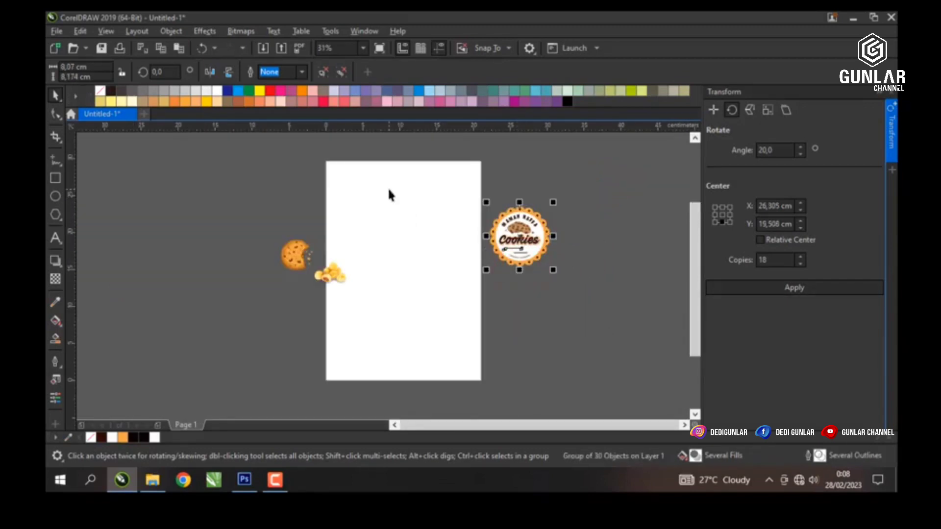
Step: Draw a five-sided polygon about 6.93 by 6.59 cm and centre it on the page
scroll(443, 189, "up", 1)
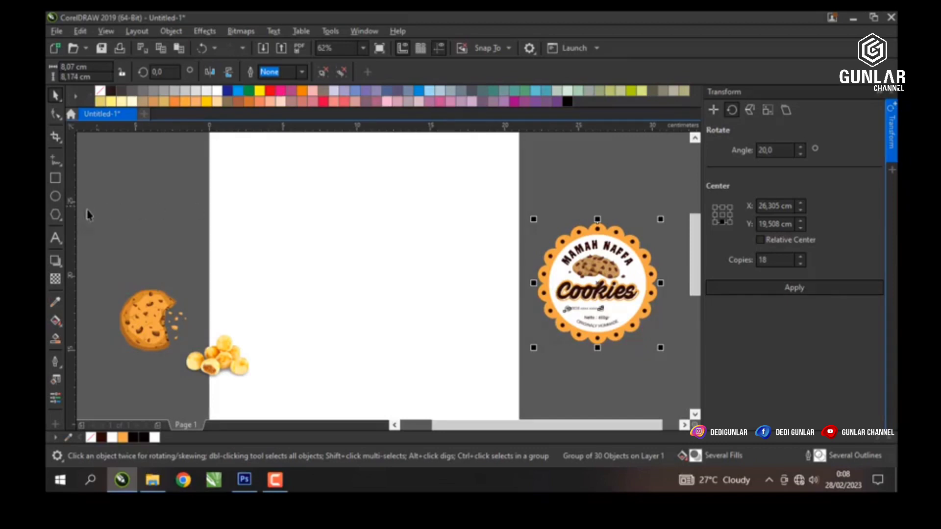
left_click(55, 215)
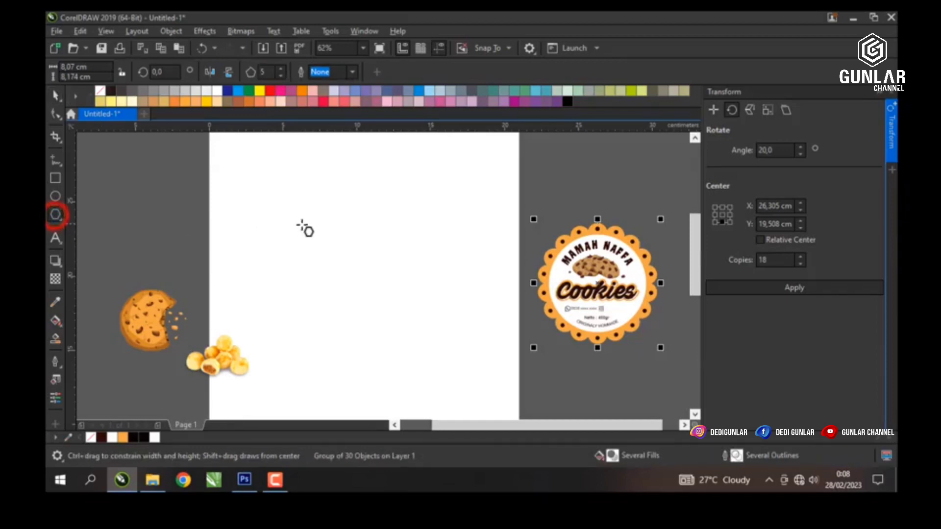
left_click_drag(321, 244, 366, 300)
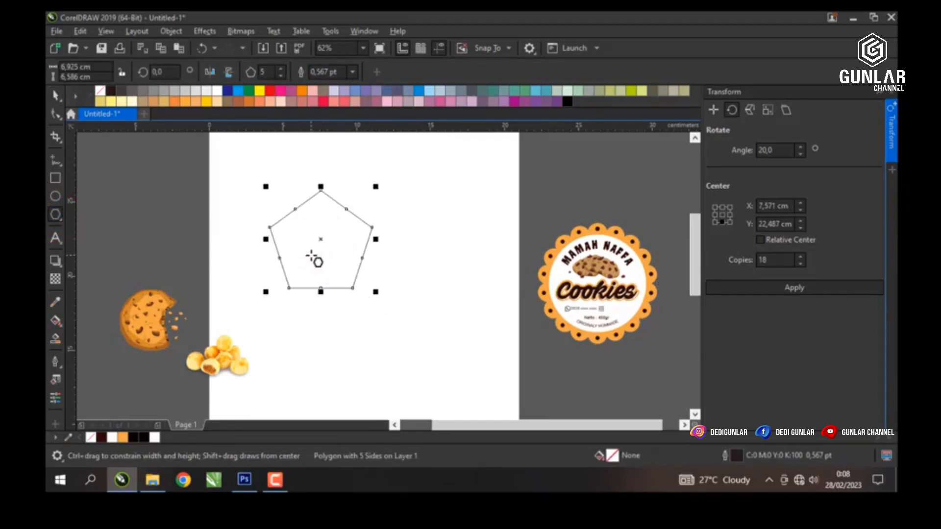
key("p")
left_click(55, 97)
scroll(351, 194, "down", 2)
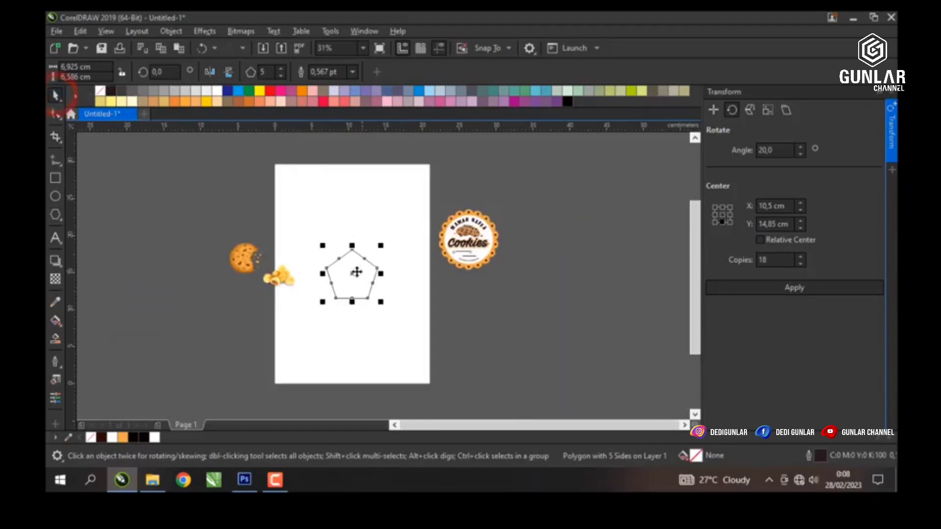
scroll(357, 269, "up", 2)
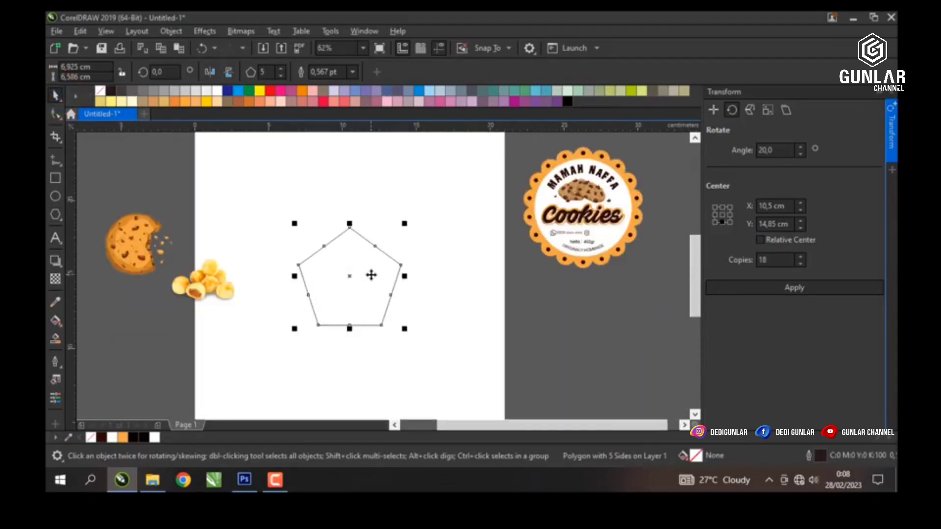
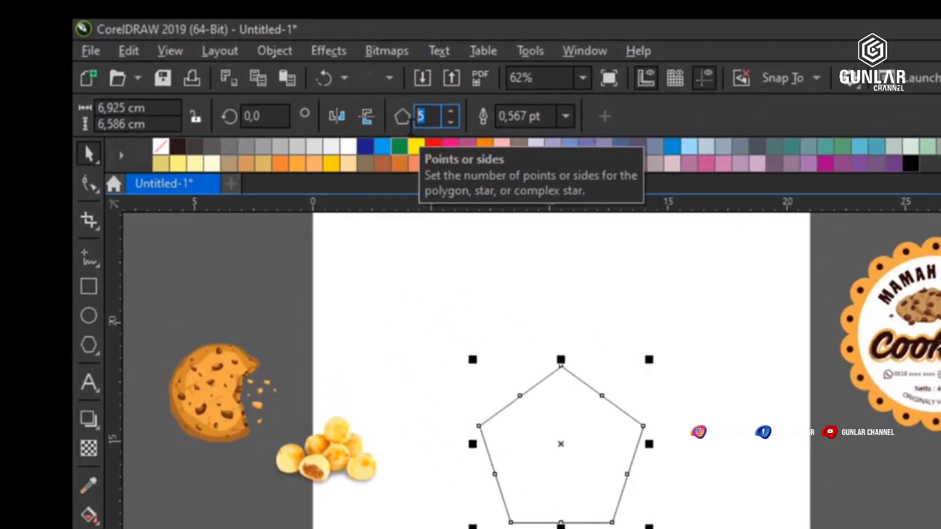
Step: Set the selected polygon's number of sides to 12
type("12")
key("Return")
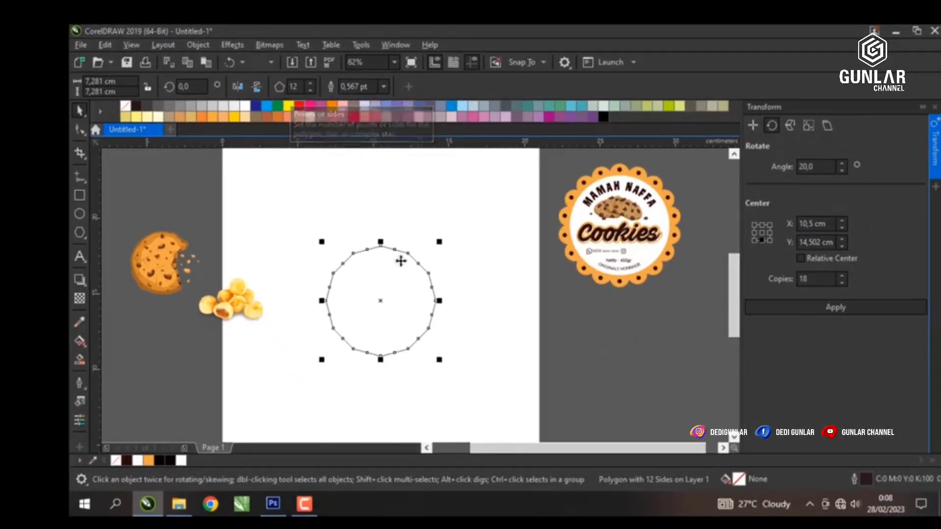
scroll(356, 264, "up", 2)
scroll(371, 236, "down", 1)
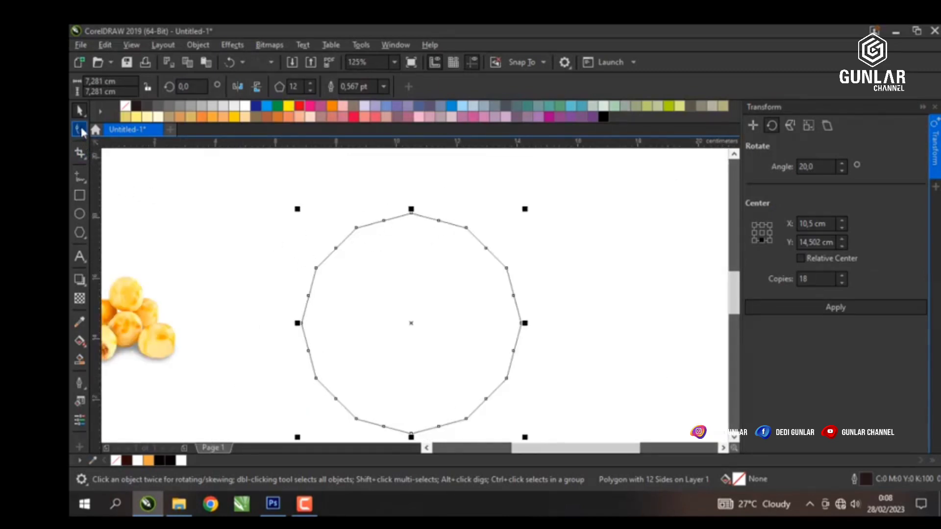
Step: Pull a side's midpoint node inward with the Shape tool to give the polygon a 12-pointed, star-like zigzag edge
left_click(81, 130)
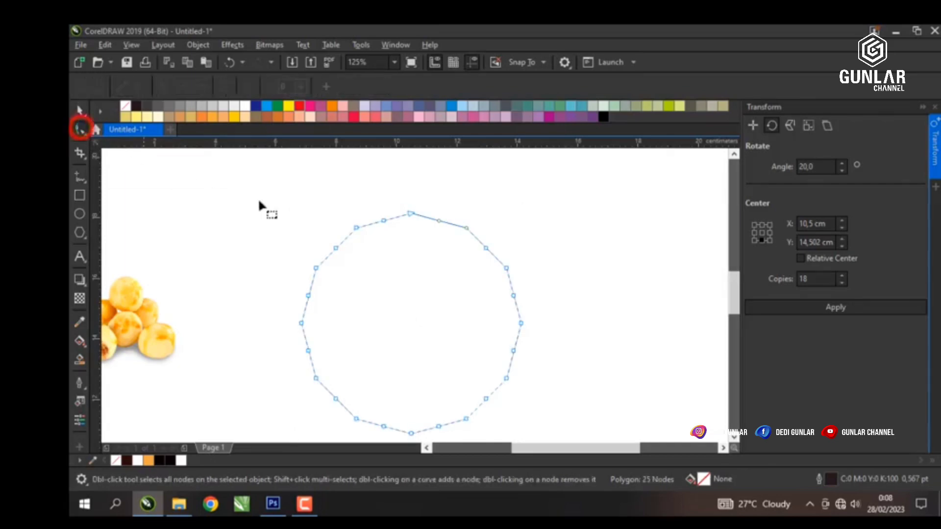
scroll(363, 236, "up", 4)
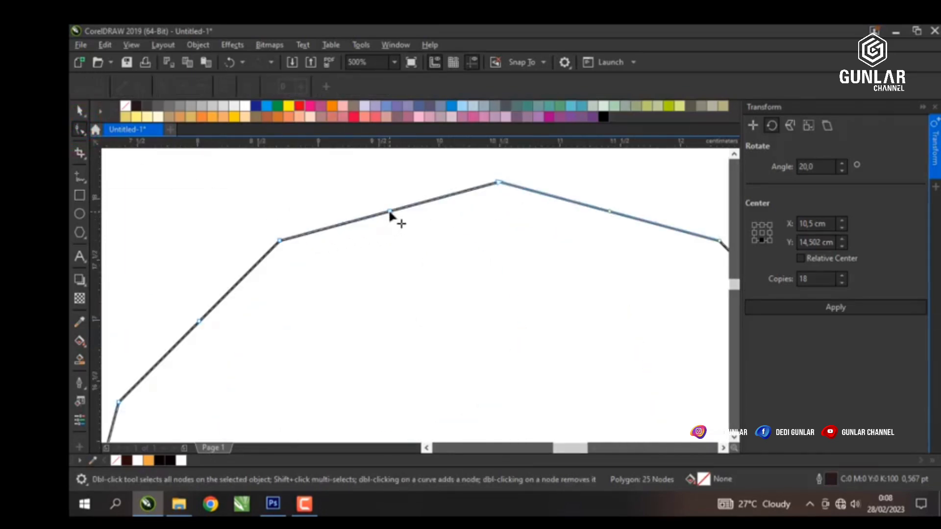
left_click_drag(390, 211, 396, 241)
left_click(80, 111)
scroll(412, 223, "down", 5)
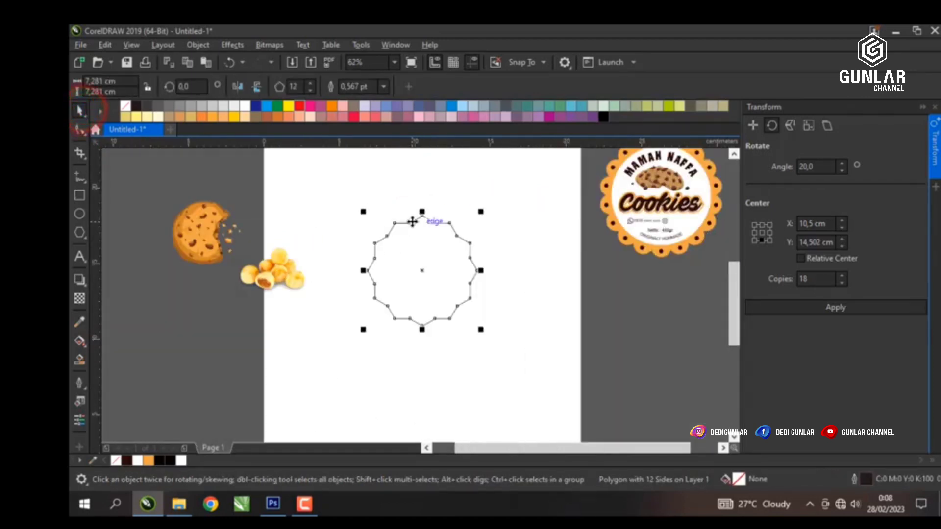
scroll(412, 223, "up", 5)
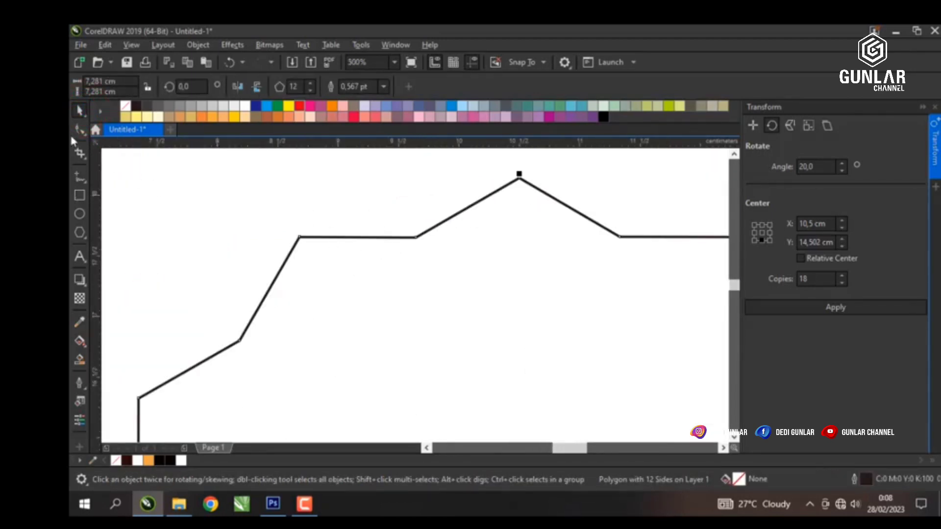
Step: Convert the straight segment between an outer point and the neighbouring valley to a curve and bend it outward near the point
left_click(80, 130)
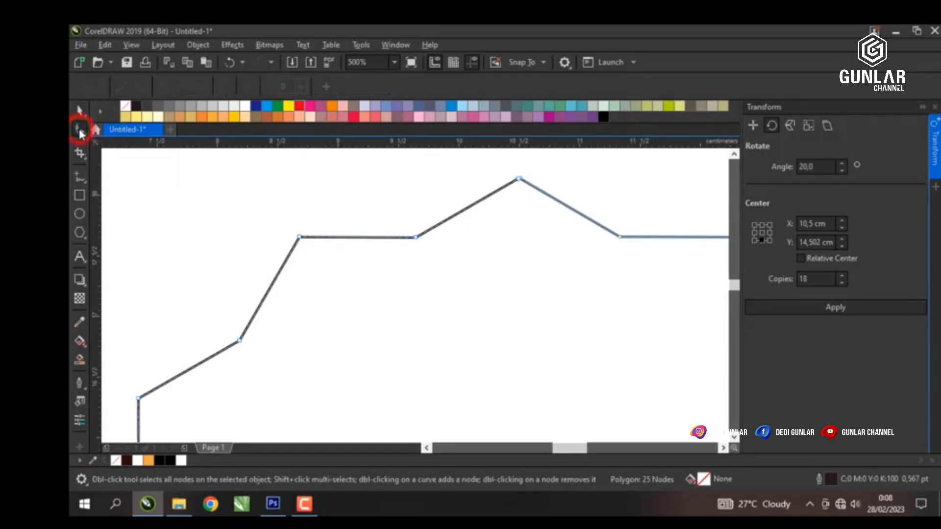
left_click(342, 238)
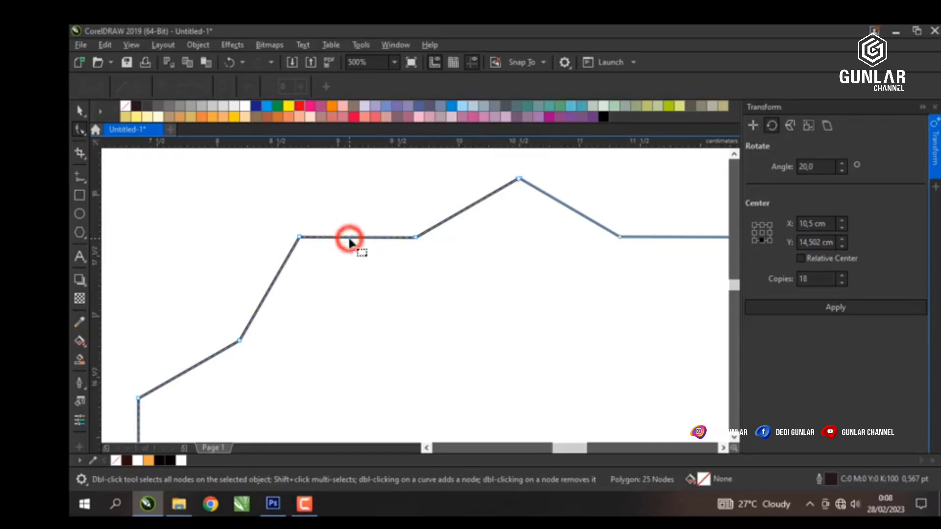
scroll(349, 240, "up", 2)
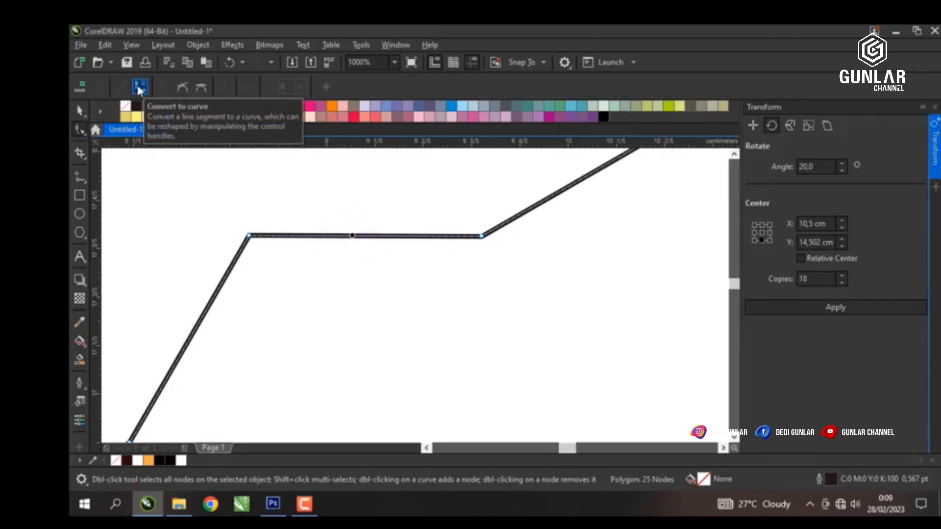
left_click(140, 88)
left_click_drag(326, 237, 335, 203)
left_click_drag(406, 236, 402, 239)
scroll(419, 246, "down", 2)
scroll(463, 229, "up", 1)
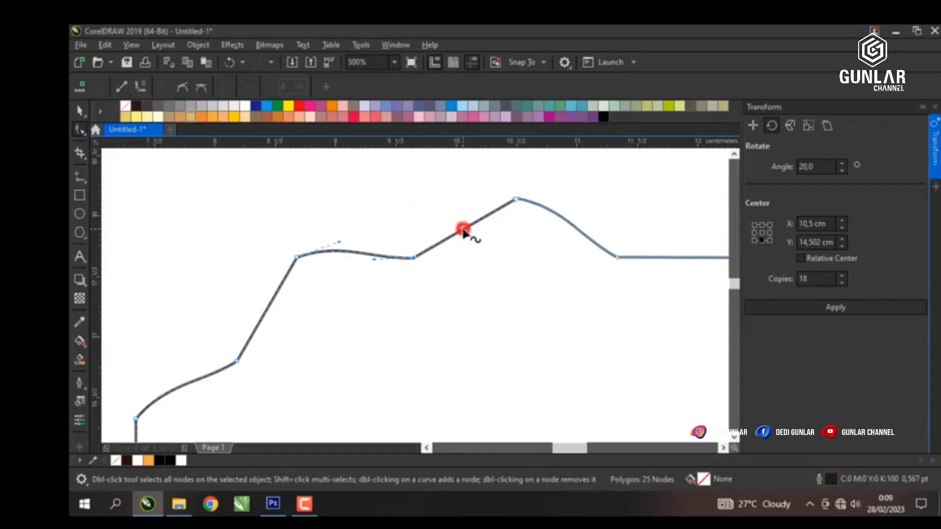
Step: Convert the adjoining straight segment up to the top point to a curve and bend it into a rounded crest and soft valley
left_click(463, 230)
left_click(140, 86)
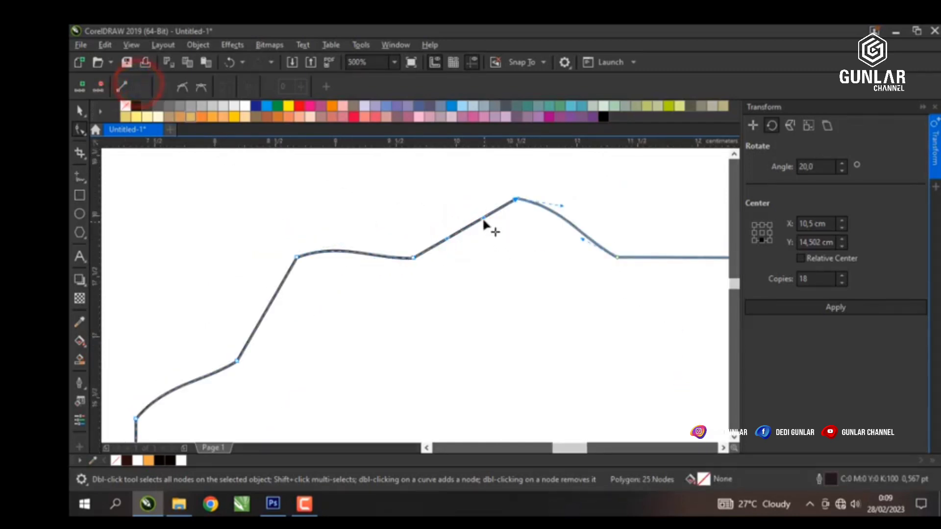
left_click_drag(483, 218, 463, 204)
scroll(449, 244, "up", 1)
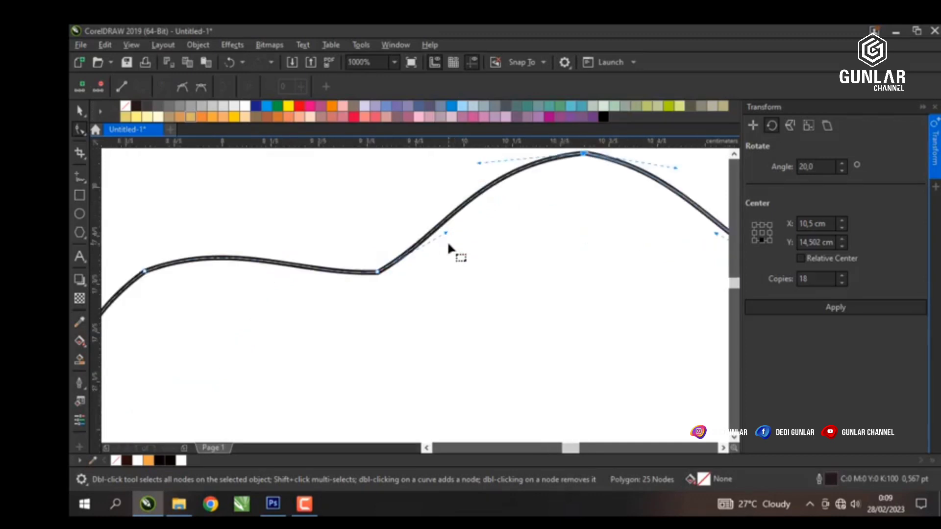
left_click_drag(446, 234, 449, 250)
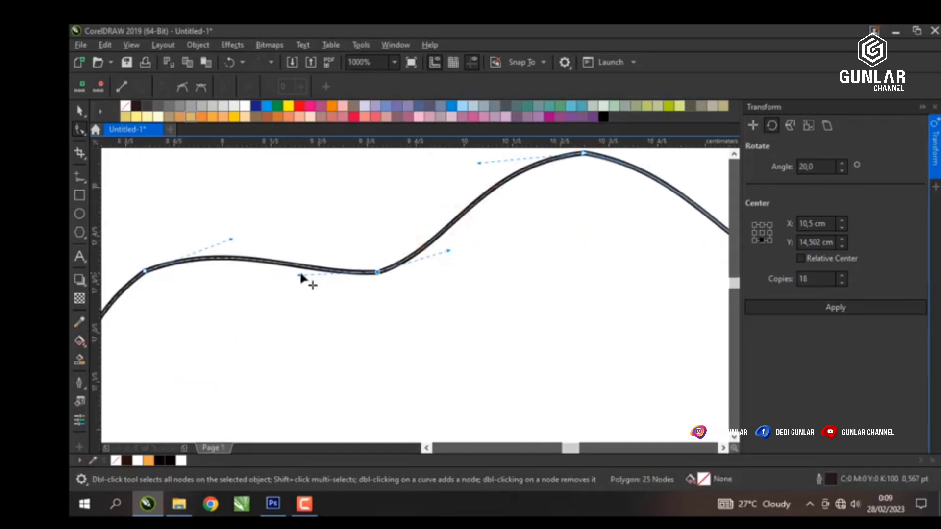
Step: Fine-tune the curve handles at the valley and crest nodes to smooth the scalloped edge, and deselect the shape
left_click_drag(300, 275, 300, 283)
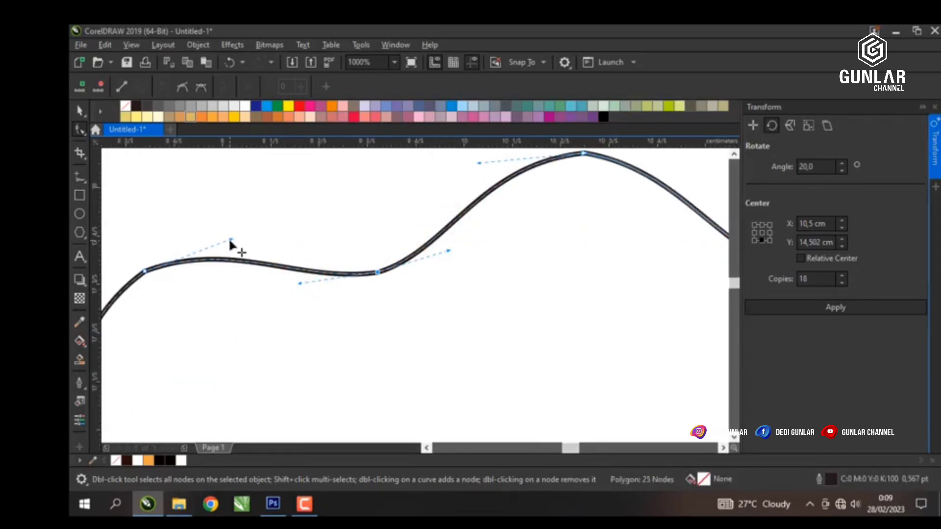
left_click_drag(231, 240, 230, 240)
scroll(420, 267, "down", 2)
scroll(258, 279, "up", 2)
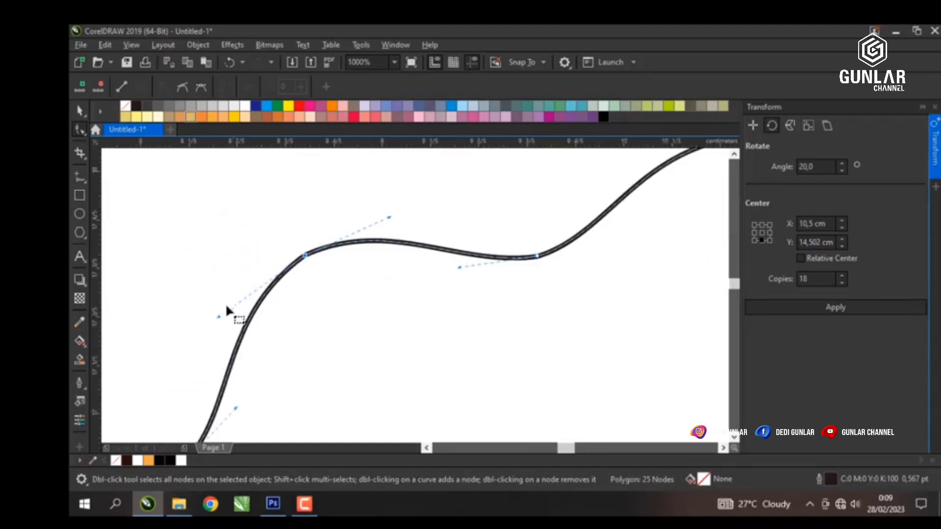
left_click_drag(219, 319, 210, 318)
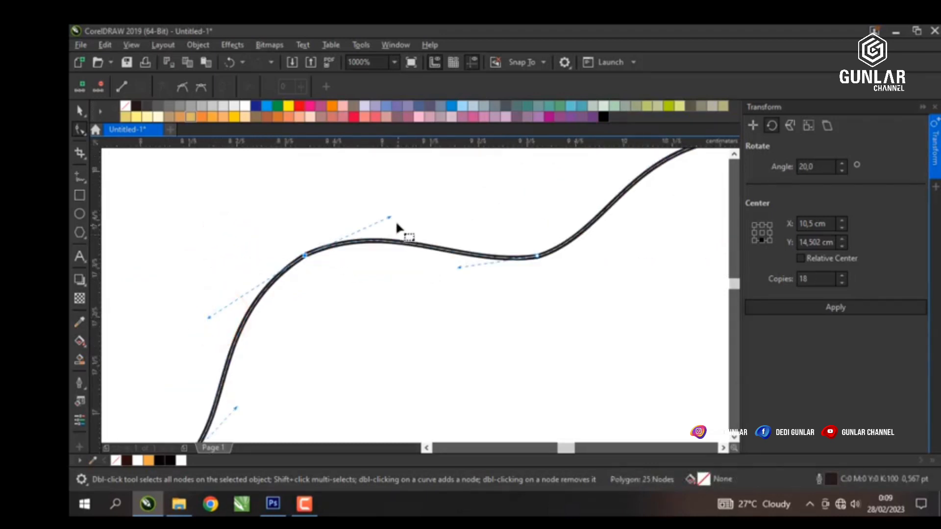
left_click_drag(388, 219, 394, 215)
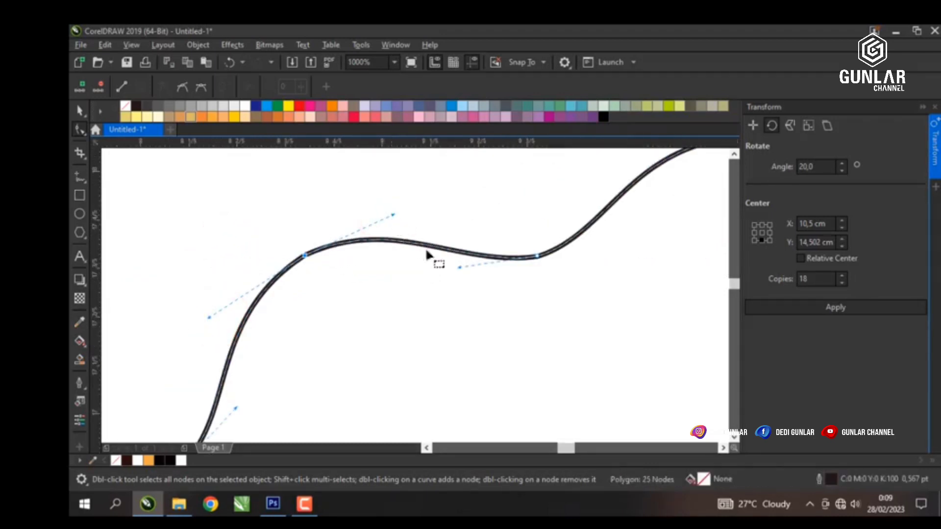
scroll(460, 268, "down", 2)
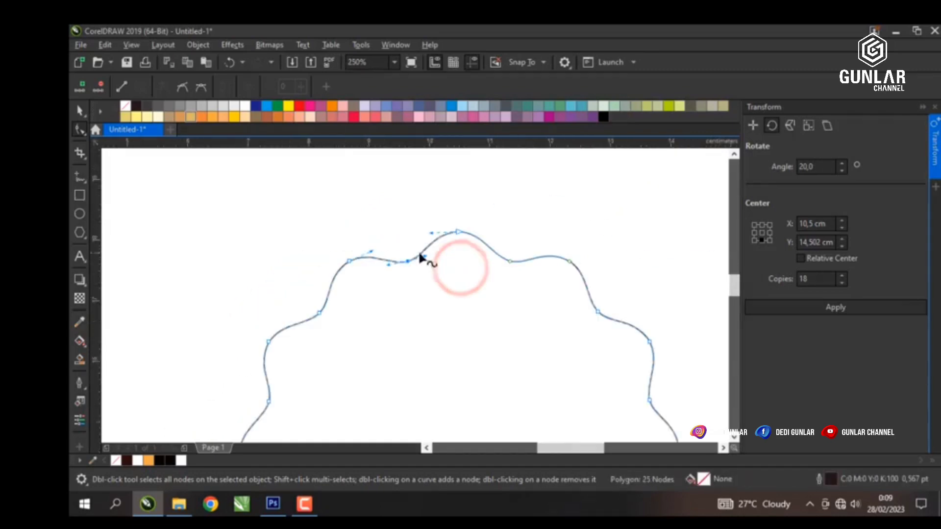
left_click(81, 114)
left_click(235, 183)
scroll(406, 206, "down", 2)
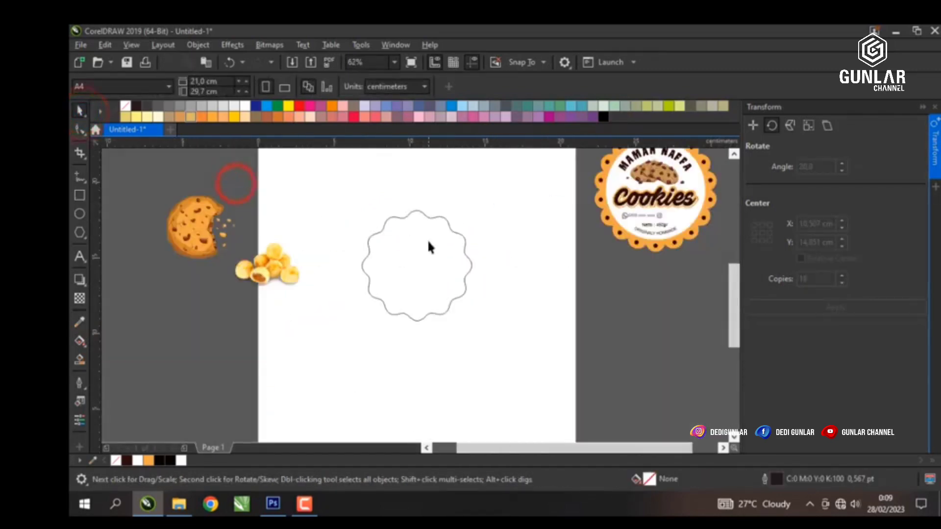
Step: Fill the scalloped shape with the dark brown sampled from the cookie's edge (#A56326) and remove its outline
scroll(436, 216, "up", 1)
left_click(438, 214)
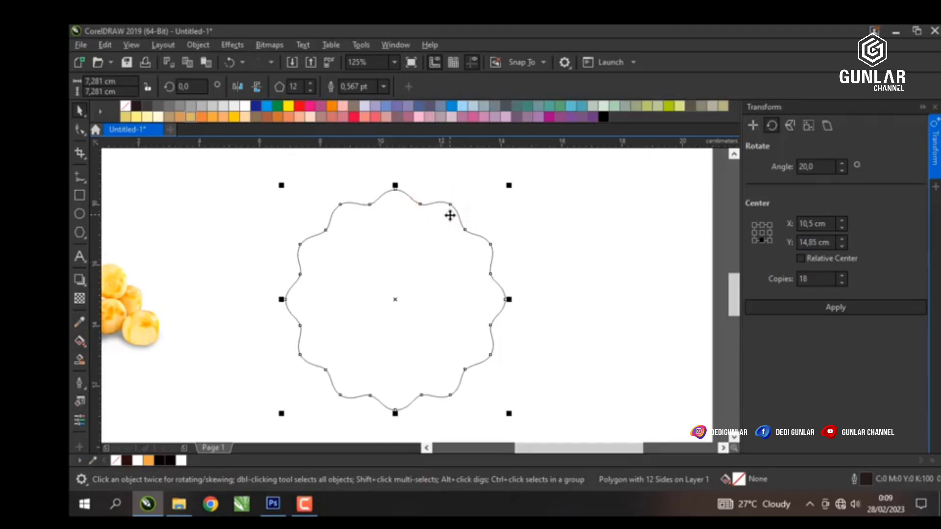
scroll(449, 213, "down", 1)
left_click(506, 216)
scroll(435, 210, "up", 1)
left_click(435, 210)
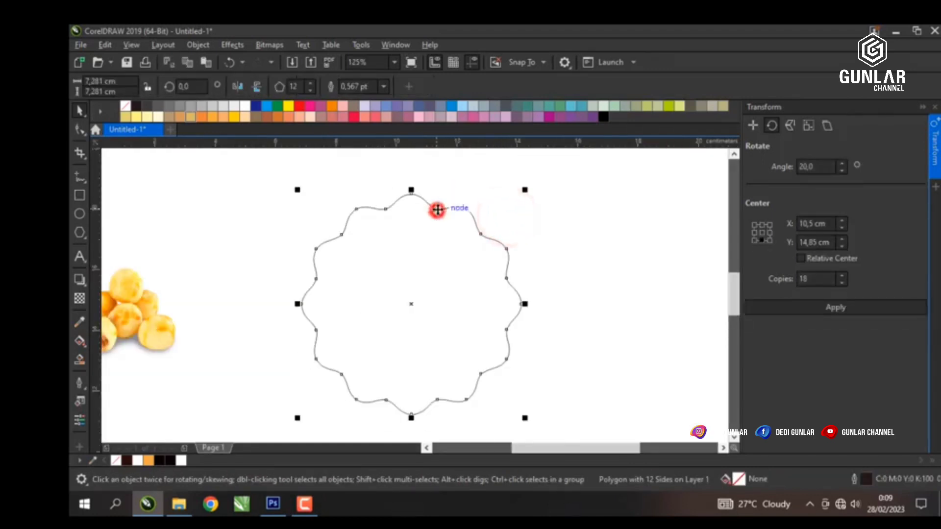
scroll(436, 210, "down", 1)
scroll(235, 217, "up", 2)
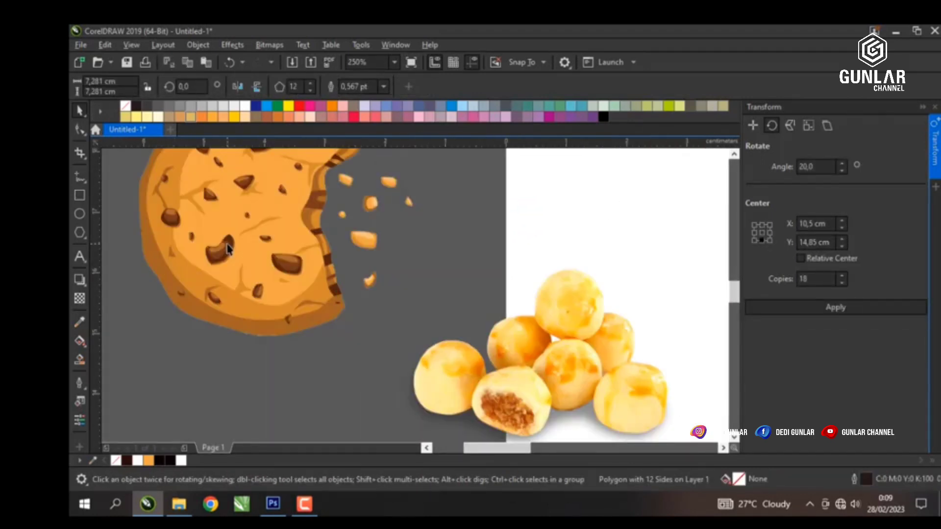
left_click(167, 273)
scroll(290, 276, "down", 2)
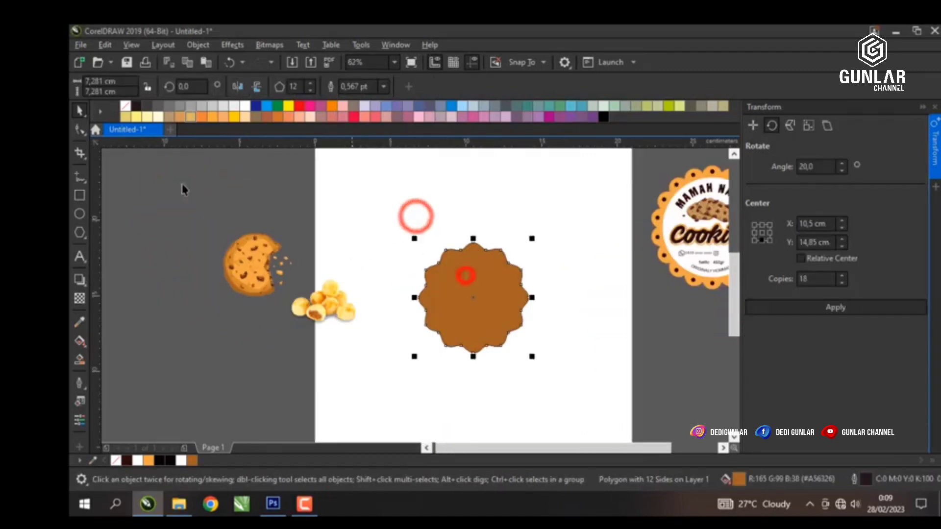
left_click(392, 206)
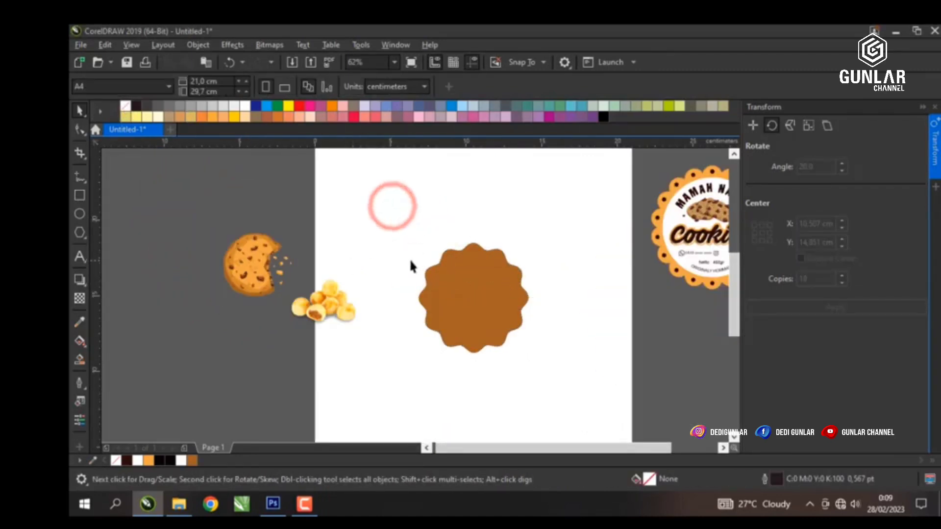
scroll(413, 266, "down", 1)
scroll(441, 274, "up", 1)
left_click(440, 269)
left_click(296, 200)
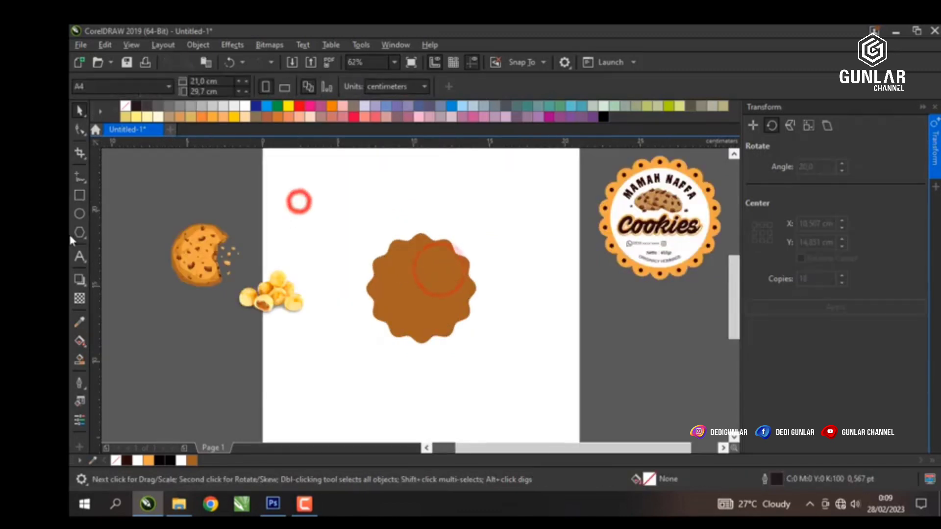
Step: Draw a circle centred on the page over the brown shape and enlarge it to about 5.52 cm in diameter
left_click(79, 213)
left_click_drag(305, 235, 322, 267)
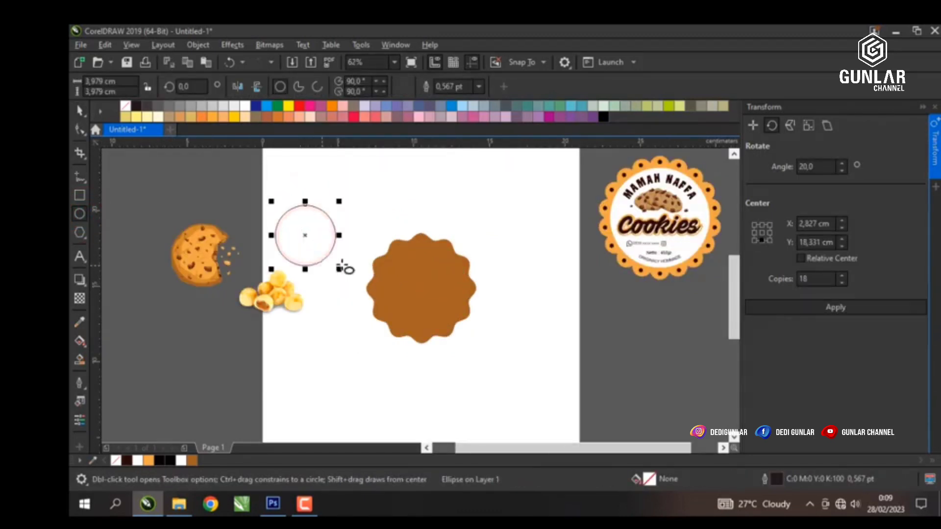
key("p")
scroll(441, 235, "up", 3)
left_click_drag(463, 249, 487, 225)
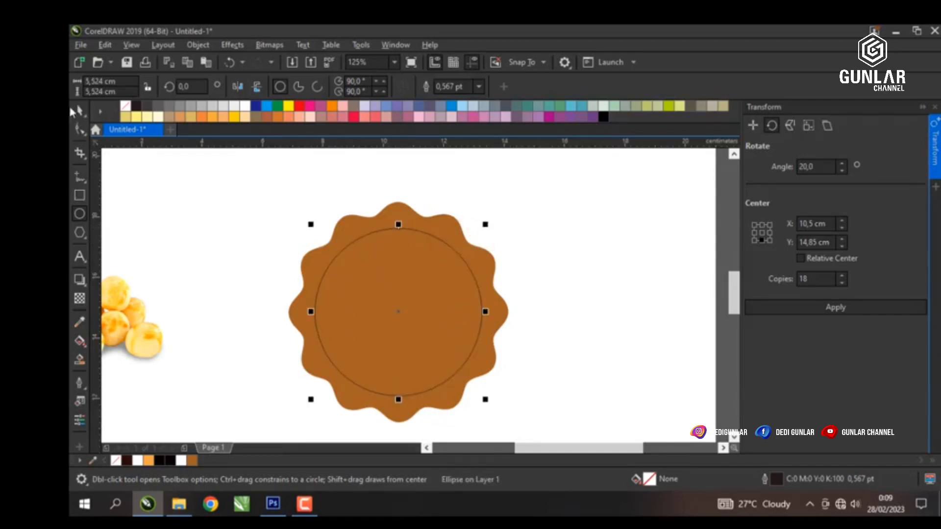
Step: Set the inner circle's outline to 2.0 pt wide and colour it with the light orange document colour
left_click(80, 109)
left_click(292, 180)
left_click(342, 254)
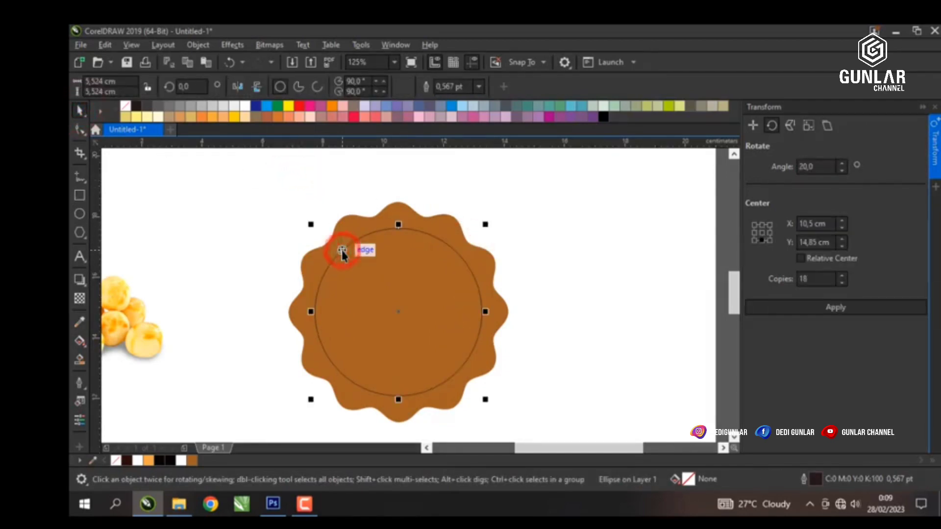
left_click(479, 86)
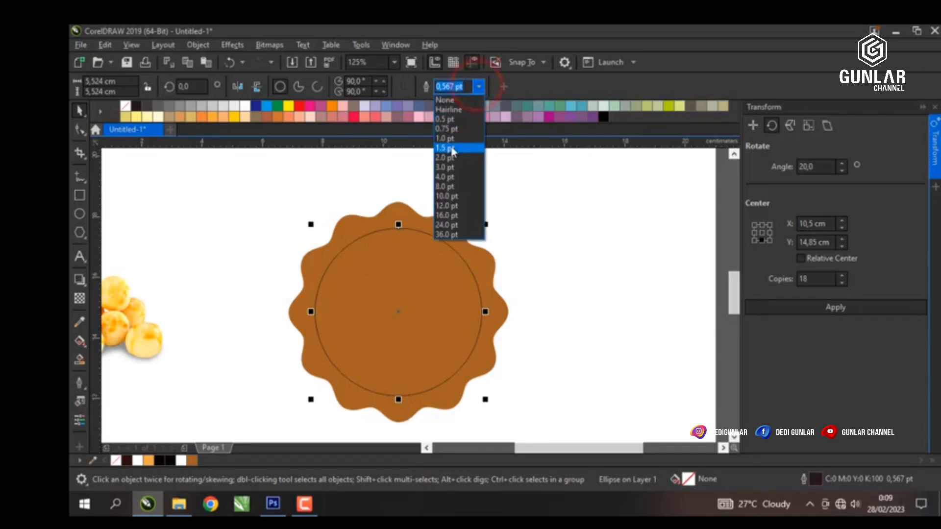
left_click(450, 158)
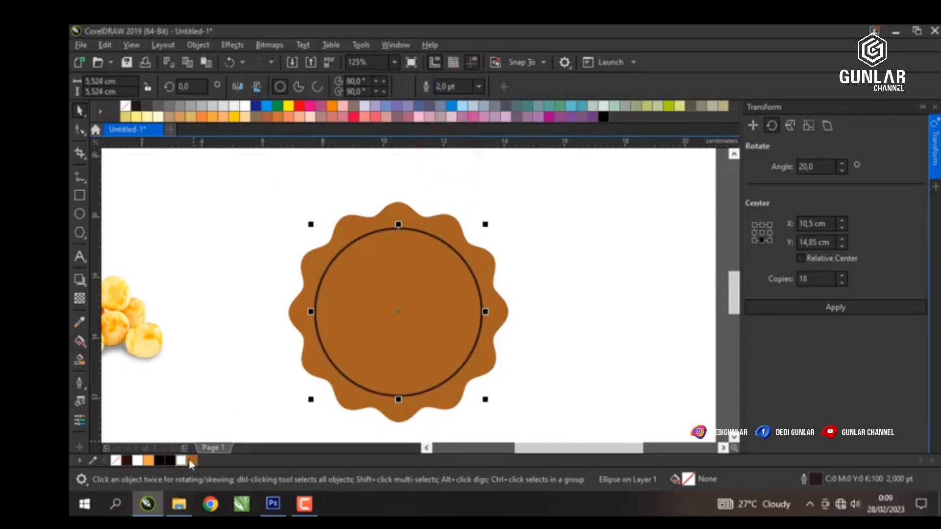
right_click(146, 461)
left_click(221, 249)
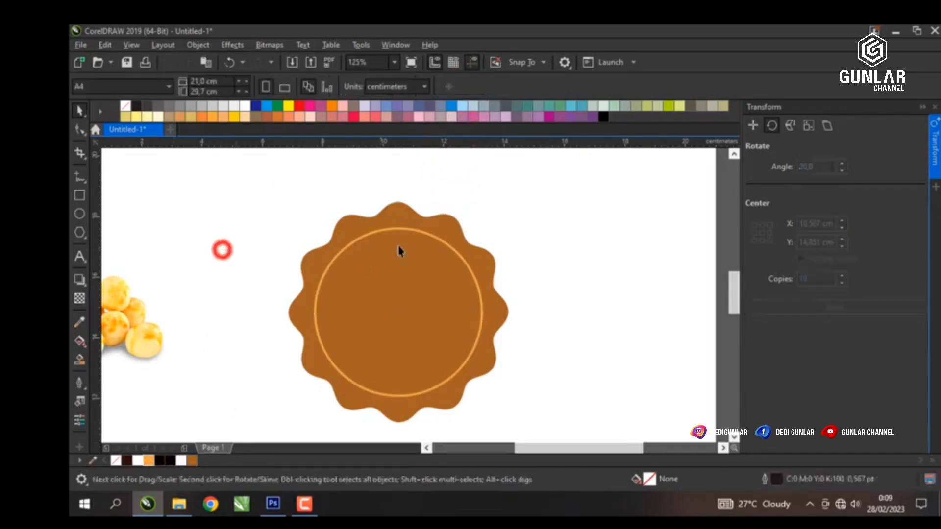
Step: Move the round pastry image into the upper part of the inner circle and scale it to about 2.27 by 1.56 cm
scroll(399, 249, "down", 2)
left_click_drag(249, 279, 296, 262)
scroll(303, 255, "up", 2)
left_click_drag(360, 216, 532, 213)
scroll(493, 252, "up", 2)
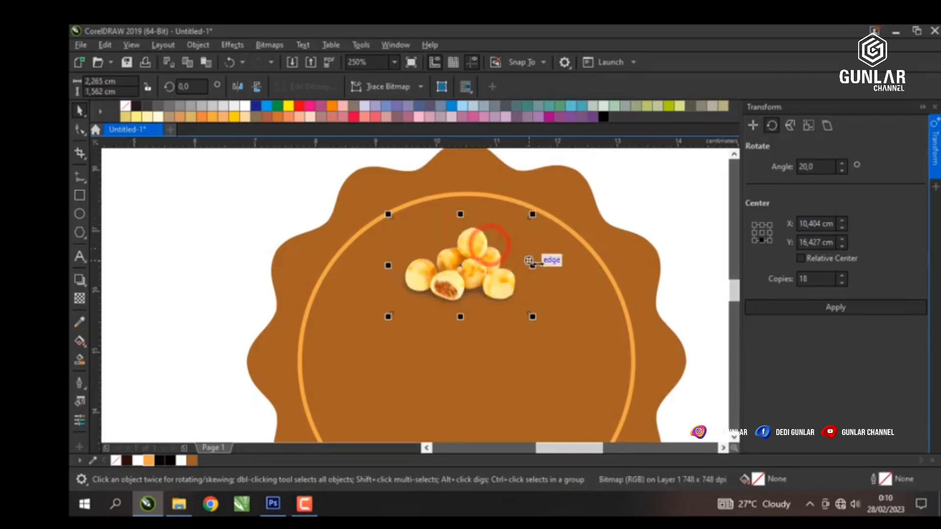
Step: Centre the pastry image horizontally in the circle and shrink it to about 2.01 by 1.39 cm, placed slightly lower
left_click(542, 263, "shift")
scroll(548, 230, "down", 2)
left_click(546, 227)
left_click(450, 249)
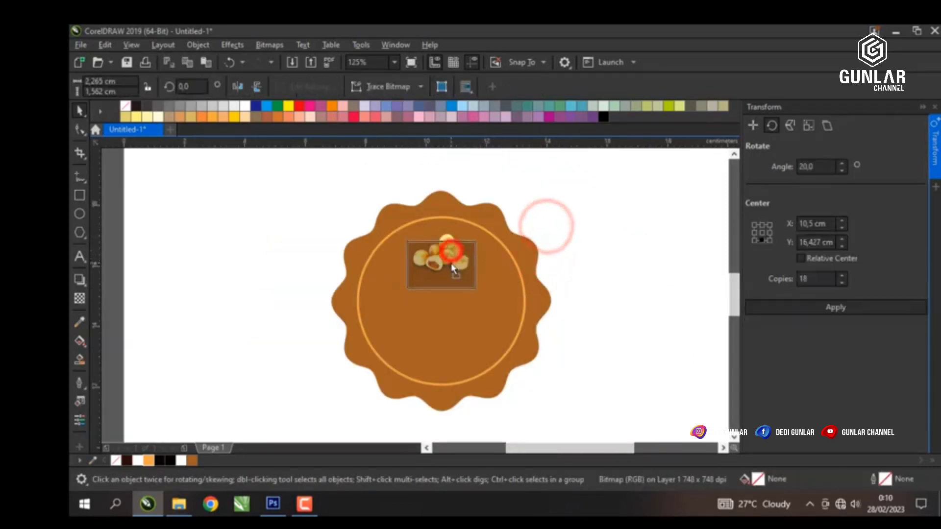
left_click_drag(481, 238, 477, 239)
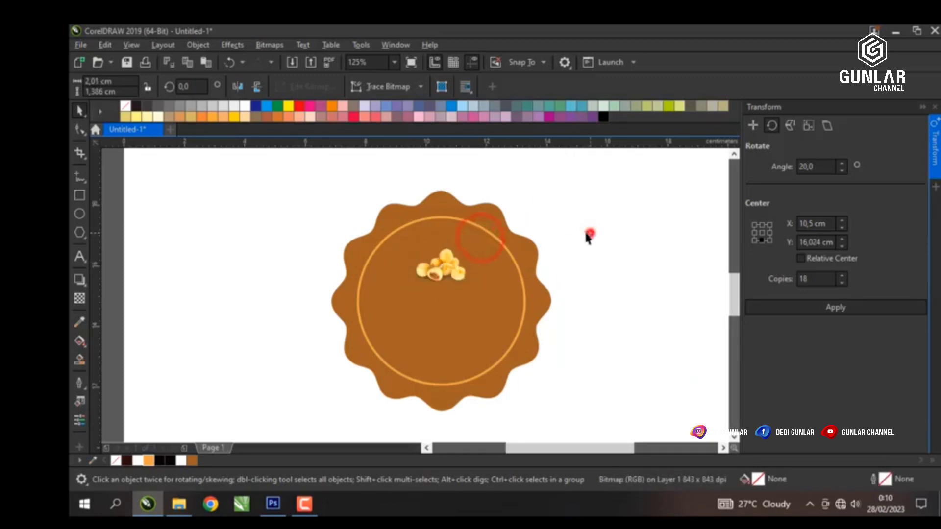
left_click(589, 235)
scroll(436, 253, "down", 1)
scroll(440, 257, "up", 2)
left_click(441, 263)
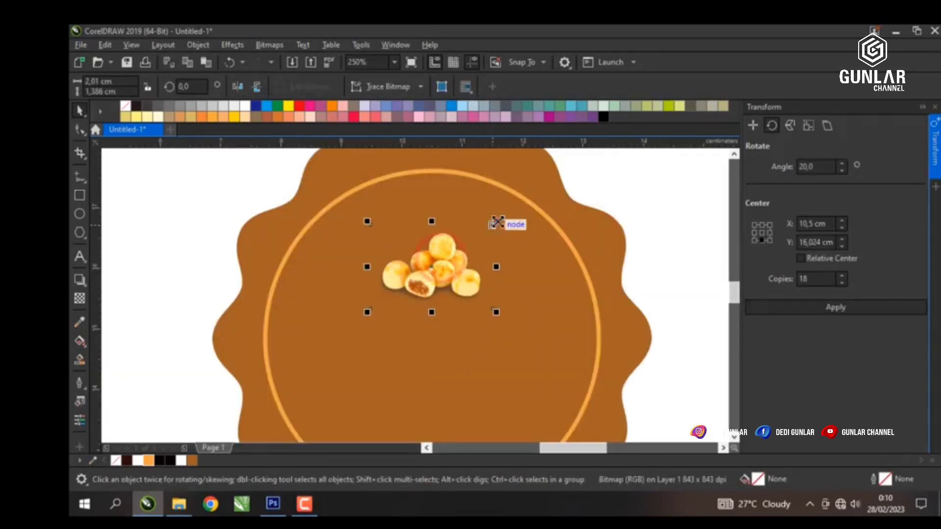
Step: Enlarge the pastry image slightly inside the circle to about 2.29 by 1.58 cm
left_click(495, 219)
scroll(555, 219, "down", 2)
left_click(555, 219)
scroll(439, 234, "down", 4)
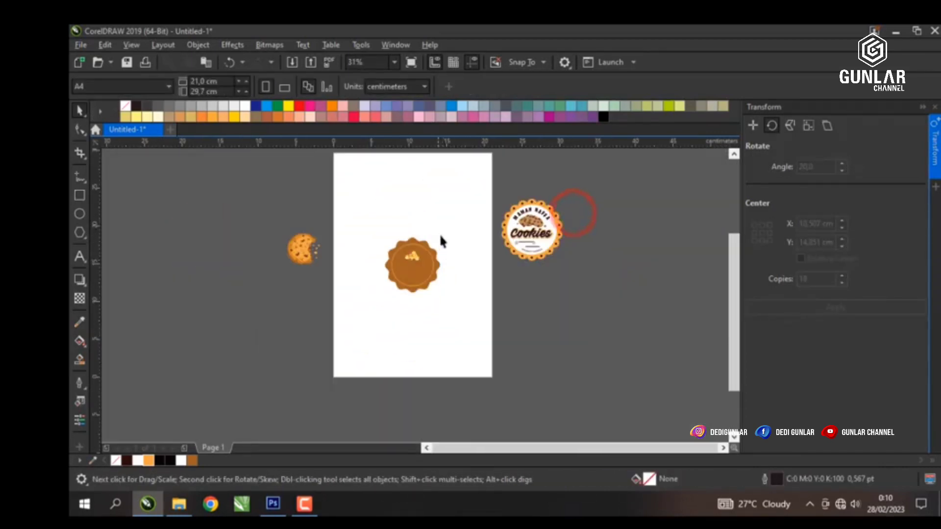
Step: Add the artistic text "MAMAH NAFFA" above the brown badge and set its font to Coaster
scroll(439, 231, "up", 2)
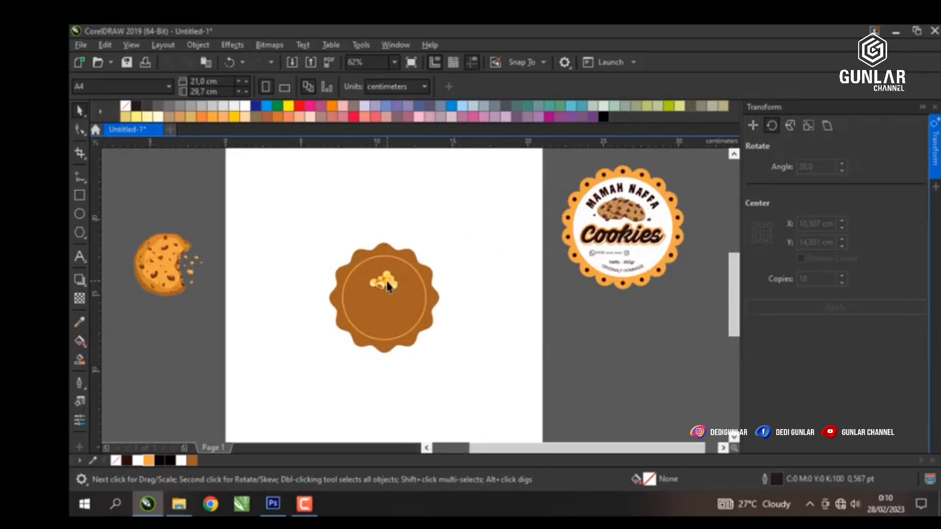
scroll(385, 292, "up", 1)
scroll(377, 284, "down", 1)
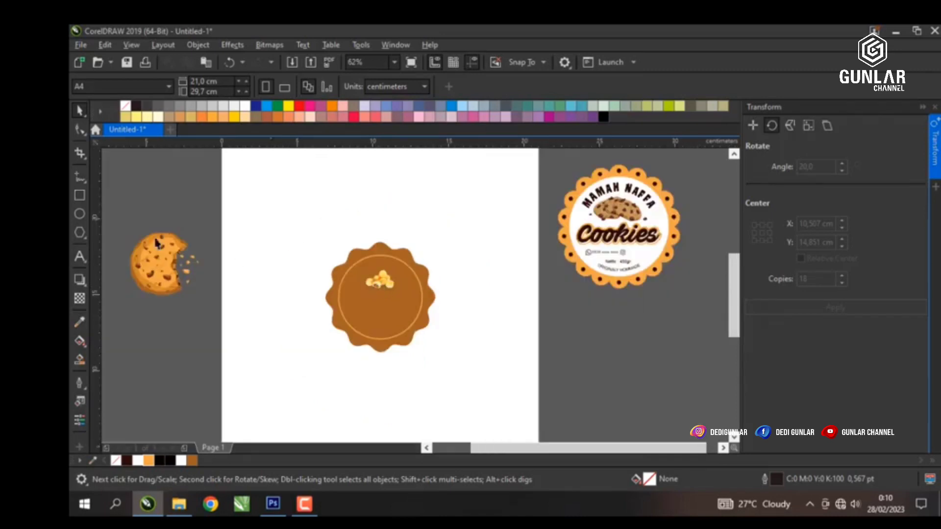
left_click(79, 255)
scroll(319, 235, "up", 1)
left_click(322, 215)
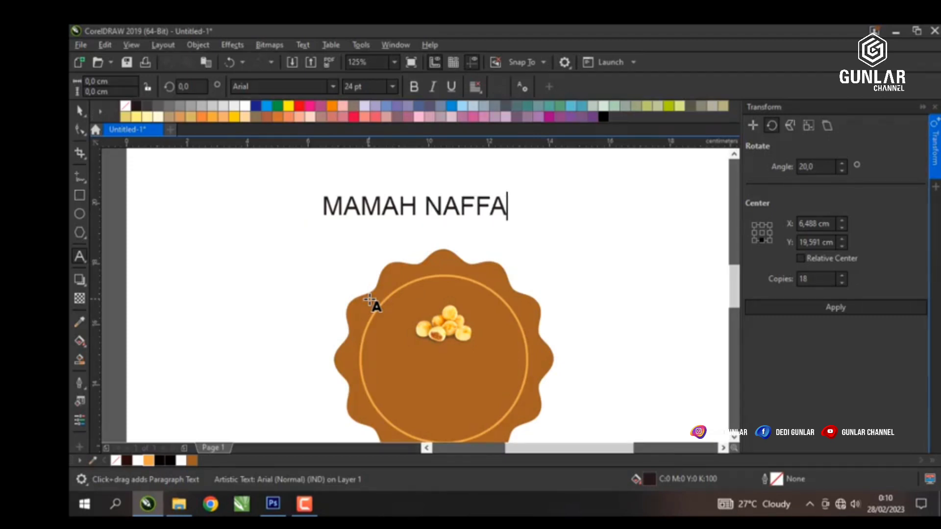
left_click(78, 111)
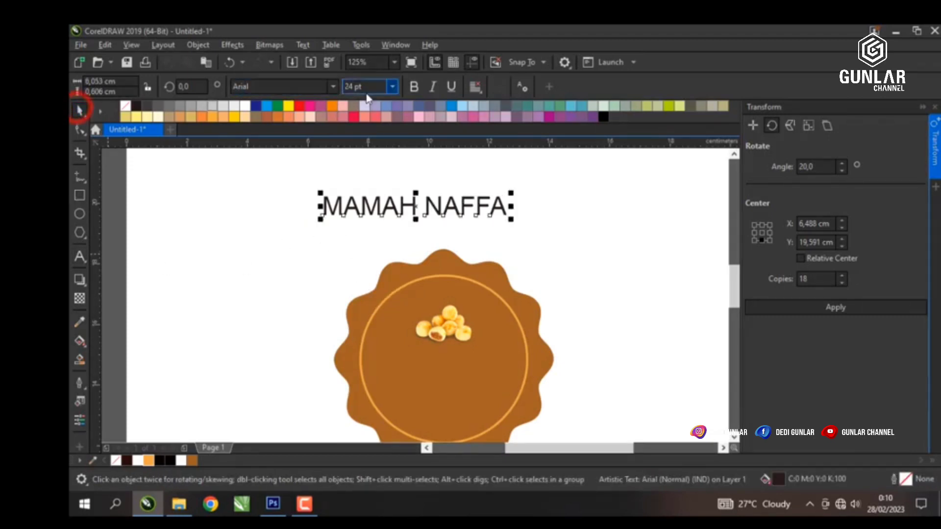
left_click(333, 86)
left_click(286, 138)
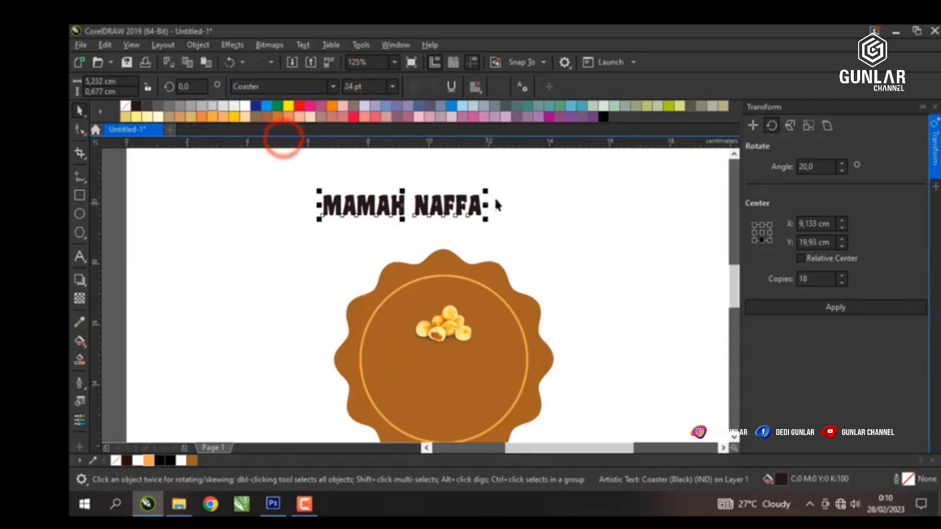
Step: Shrink the MAMAH NAFFA text, move it over the badge's upper part and centre it horizontally on the badge
left_click_drag(494, 192, 470, 193)
left_click_drag(414, 205, 455, 297)
left_click(502, 357, "shift")
key("c")
left_click(603, 315)
scroll(479, 294, "up", 1)
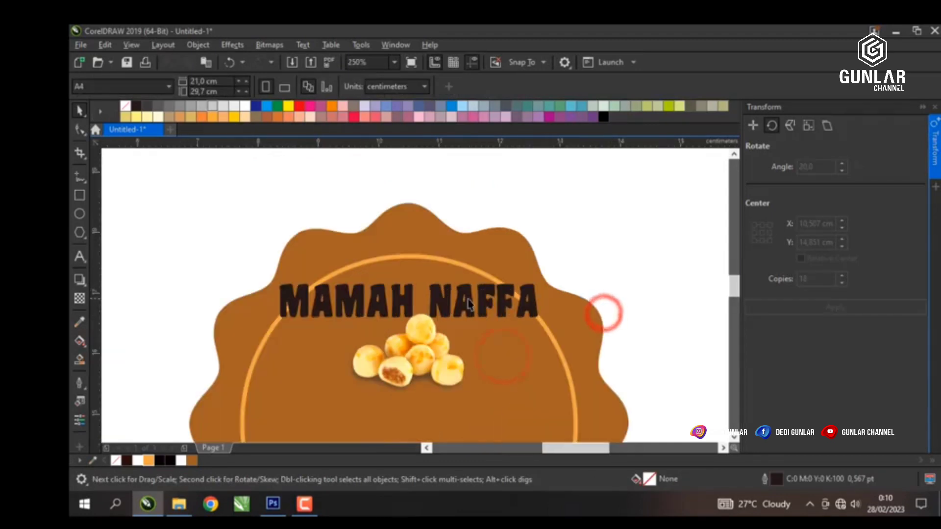
Step: Shrink the MAMAH NAFFA text to about 13.4 pt and shift the pastry image and text slightly lower
left_click(466, 295)
left_click_drag(544, 281, 501, 284)
left_click_drag(418, 345, 419, 364)
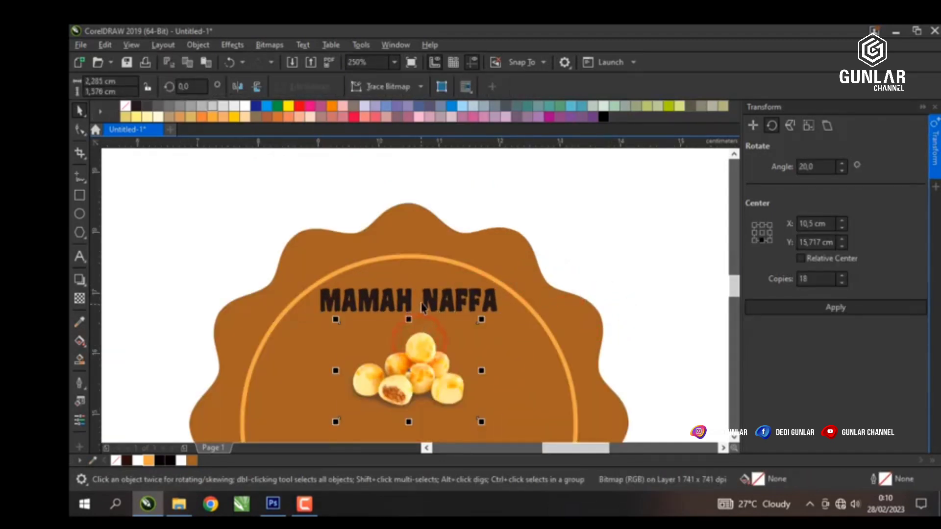
left_click_drag(424, 298, 425, 306)
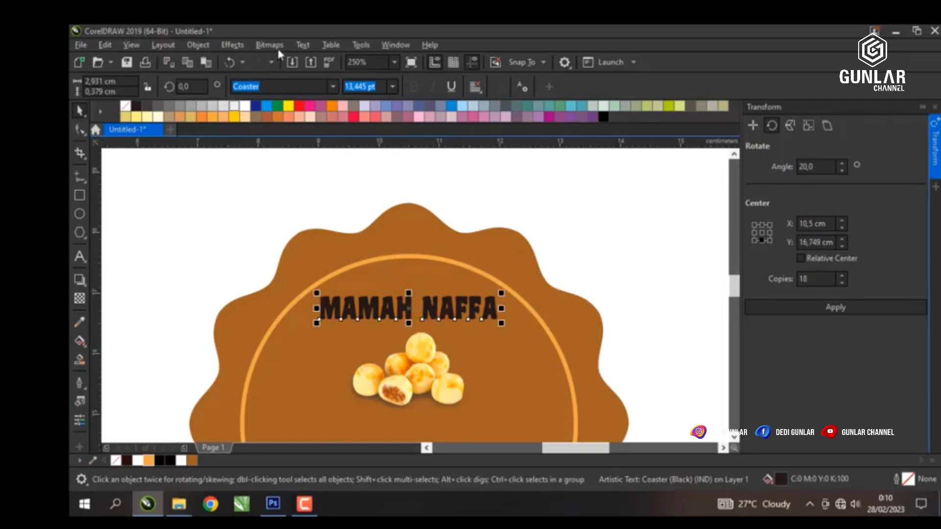
Step: Fit the MAMAH NAFFA text to the inner circle's path, centred at the top and offset about 0.6 cm inside
left_click(302, 46)
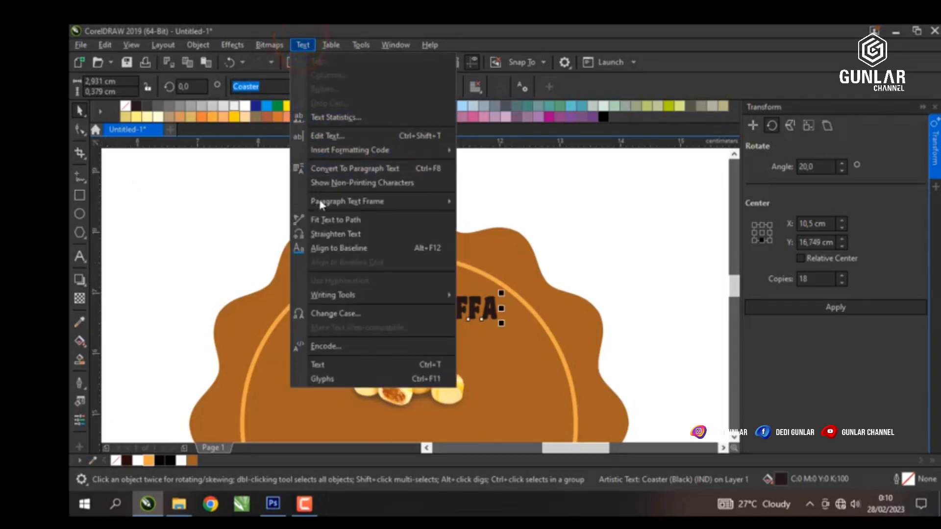
left_click(319, 220)
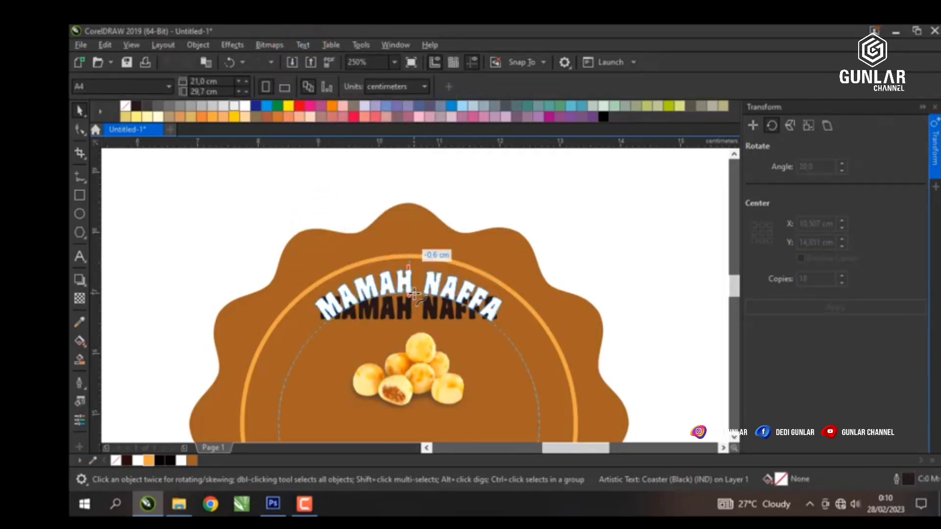
left_click(414, 296)
left_click(615, 243)
Step: Fill the curved MAMAH NAFFA text with the light orange document colour
left_click(430, 294)
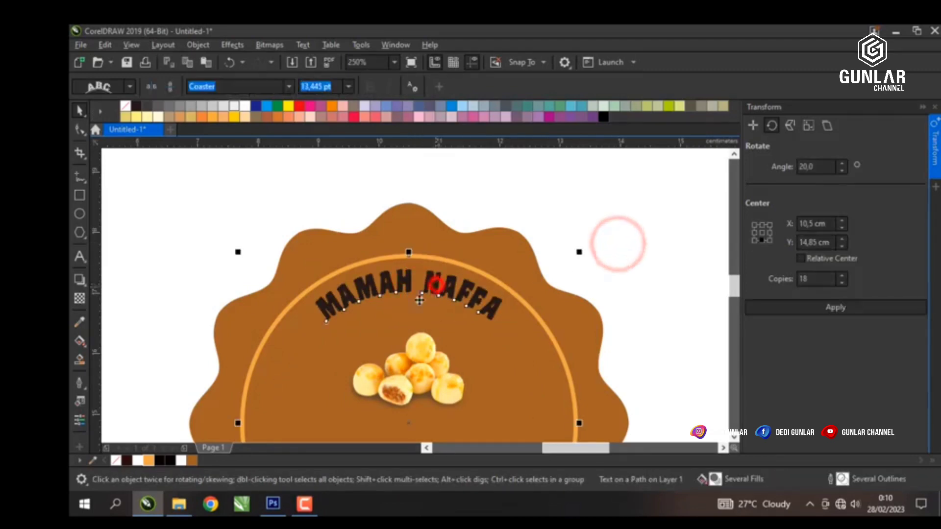
left_click(439, 283)
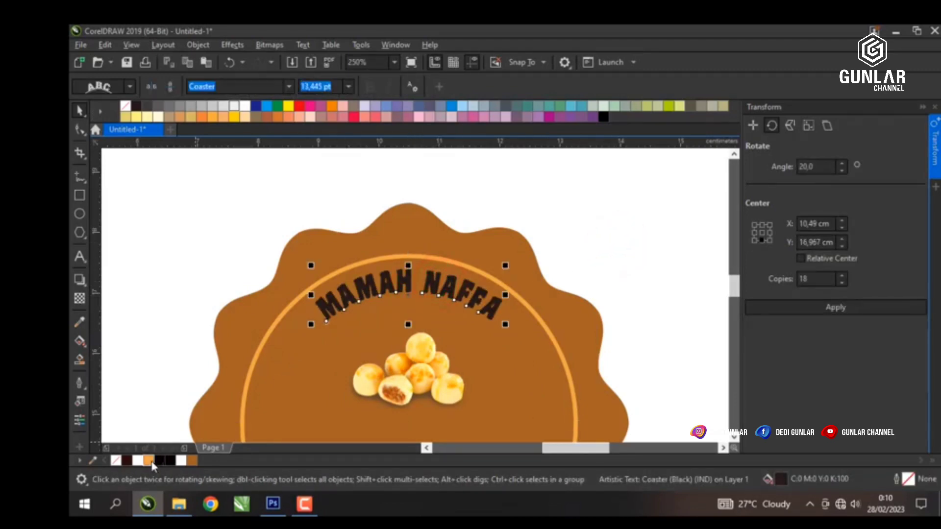
left_click(150, 462)
left_click(203, 238)
scroll(433, 207, "down", 1)
scroll(426, 247, "up", 1)
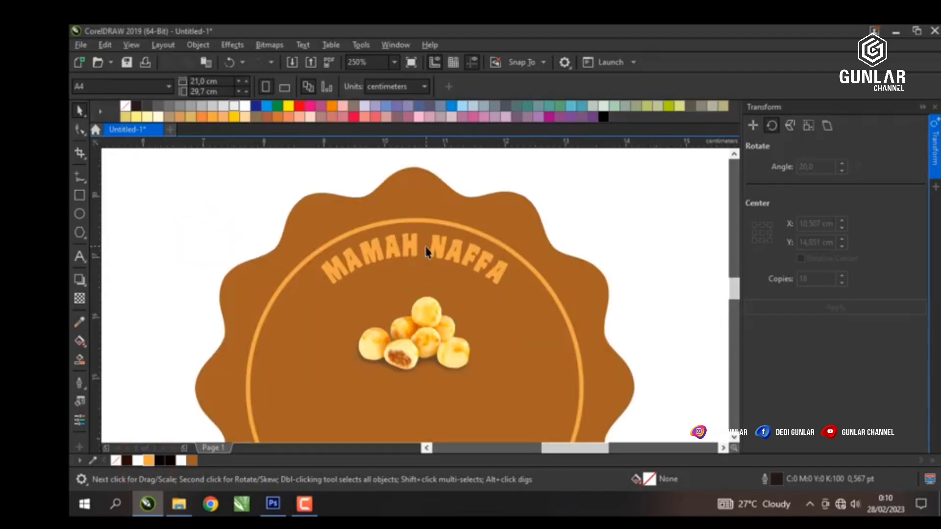
Step: Fill the scalloped badge shape with a deep orange (#BD5000) sampled from the pastry image
left_click(436, 247)
scroll(431, 360, "up", 1)
scroll(408, 315, "down", 1)
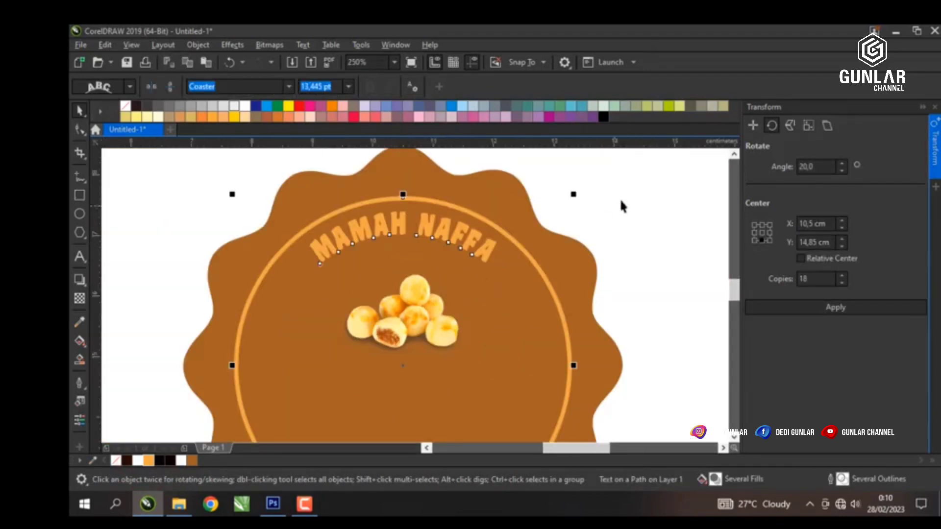
left_click(622, 200)
left_click(430, 176)
scroll(392, 329, "up", 3)
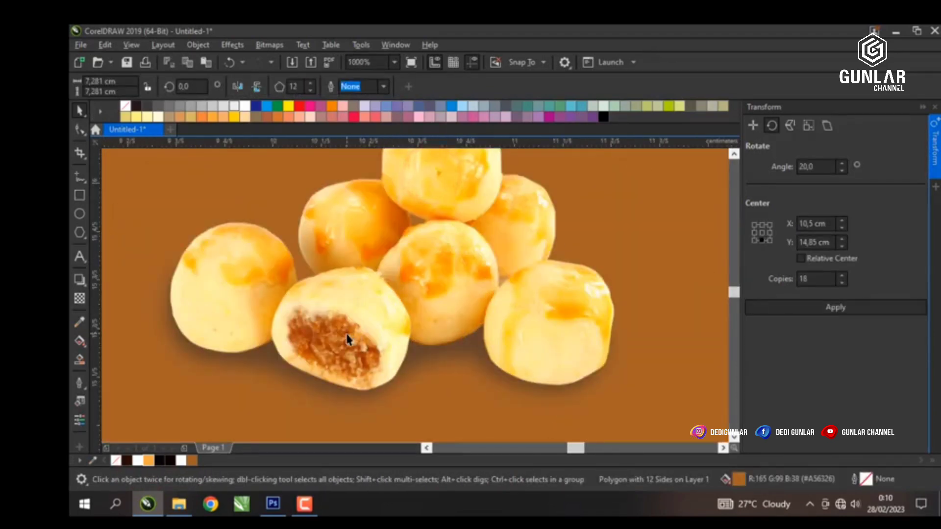
left_click(404, 220)
scroll(421, 235, "down", 4)
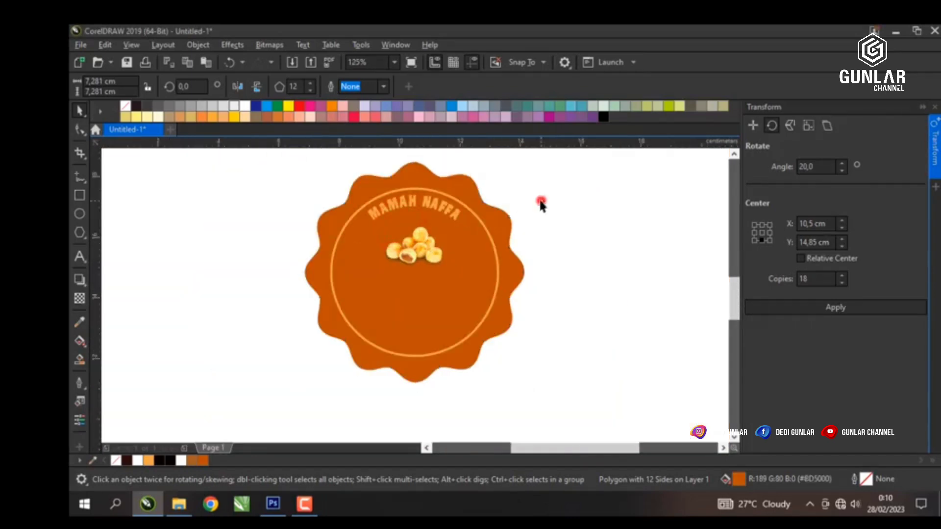
left_click(541, 202)
Step: Fill the curved MAMAH NAFFA text with a light yellow (#FCC84E) sampled from the pastry image
scroll(403, 207, "up", 2)
left_click(401, 202)
left_click(398, 205)
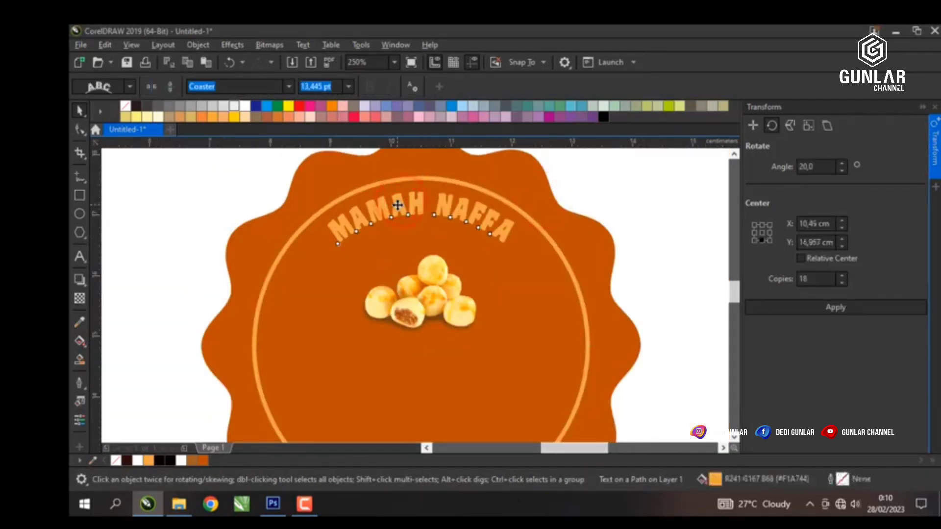
scroll(443, 274, "up", 2)
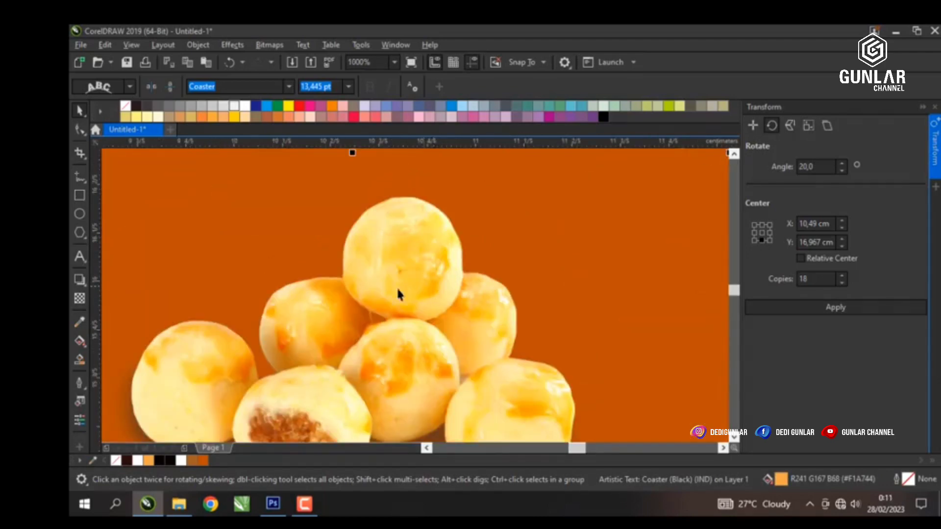
key("shift+F11")
key("e")
left_click(325, 315)
scroll(384, 268, "down", 3)
left_click(507, 215)
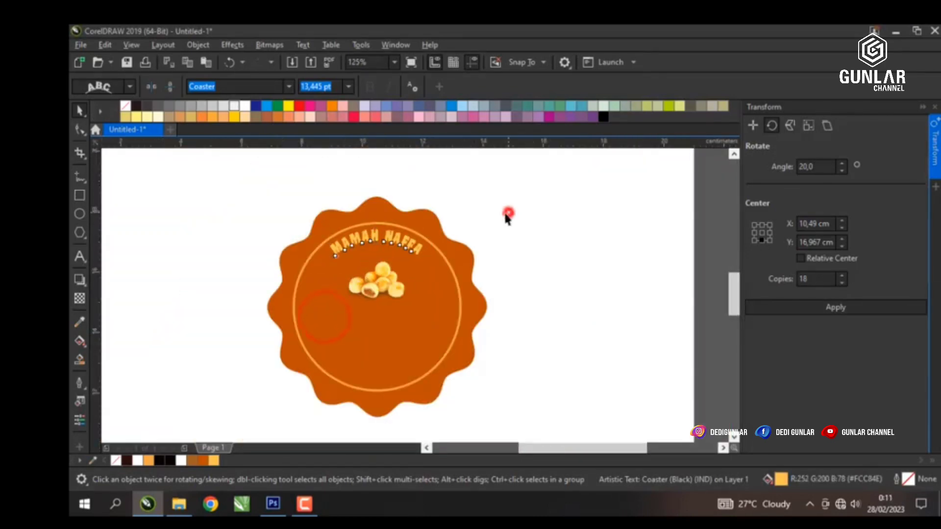
Step: Try to colour the outlines of the circle and curved text together with the new light yellow document colour
scroll(353, 243, "up", 2)
left_click(279, 211)
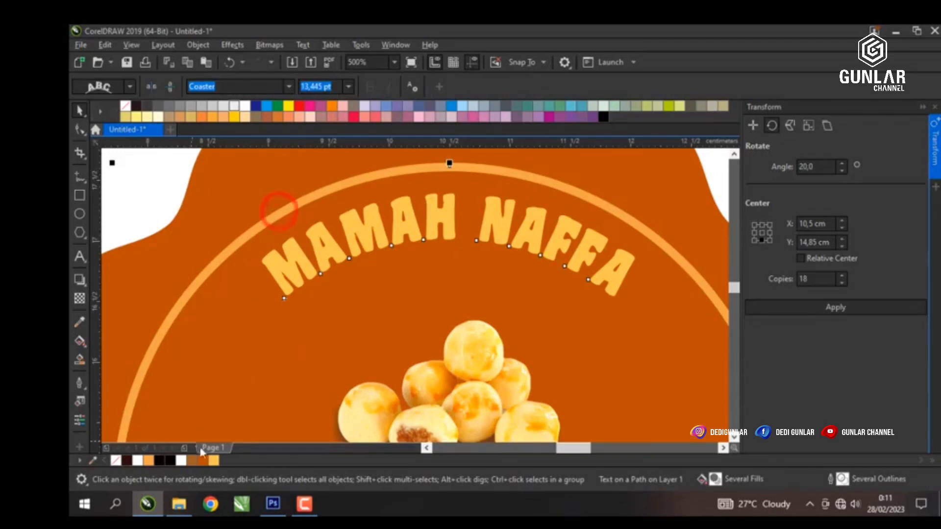
right_click(214, 462)
scroll(408, 209, "down", 2)
left_click(554, 195)
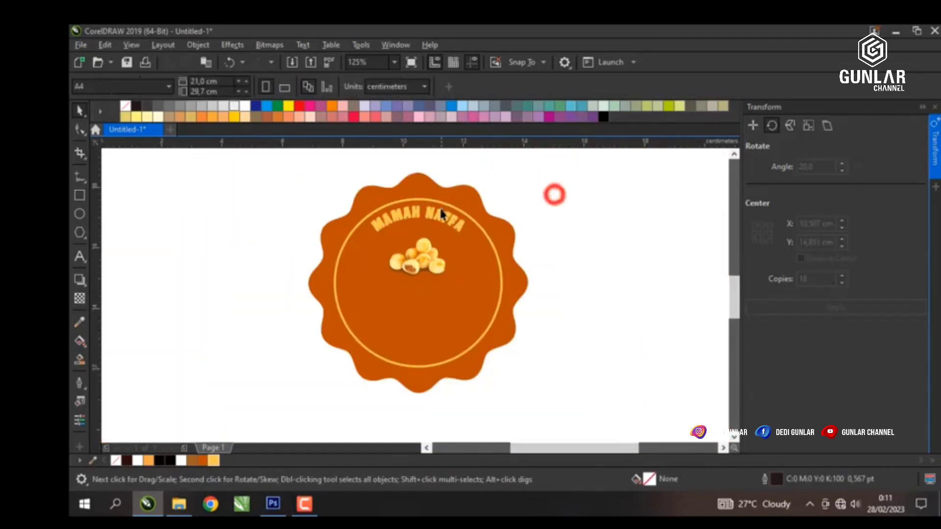
key("ctrl+z")
Step: Select only the inner circle and colour its outline with the light yellow document colour
left_click(554, 199)
left_click(427, 198)
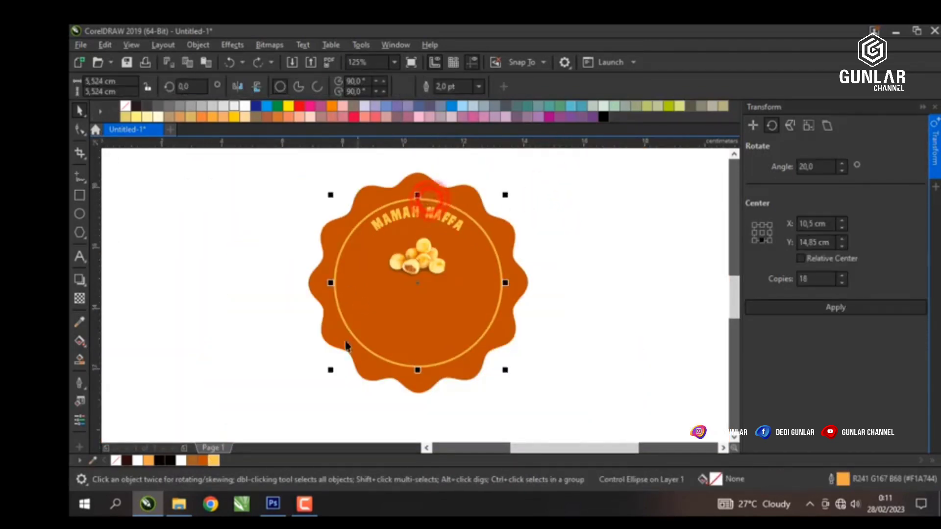
left_click(206, 299)
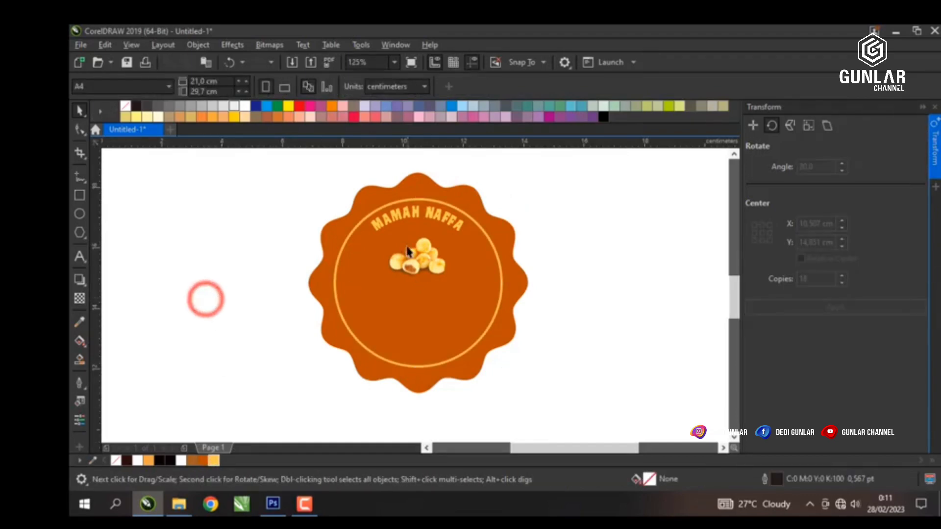
Step: Move the pastry image up closer to the curved text and enlarge it slightly
scroll(411, 252, "up", 3)
left_click(420, 244)
left_click_drag(420, 243, 420, 230)
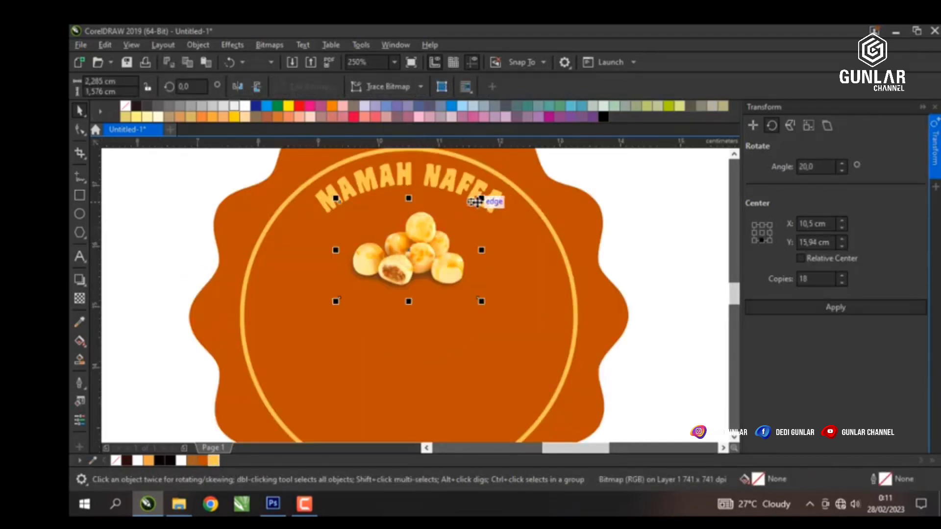
left_click_drag(481, 198, 488, 192)
left_click(464, 187)
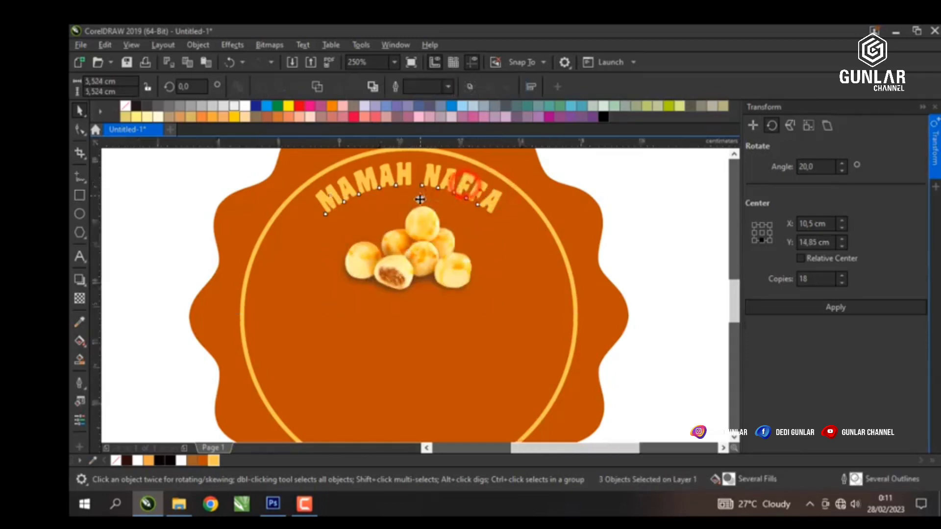
scroll(420, 200, "down", 1)
left_click_drag(578, 205, 546, 214)
Step: Ungroup the finished round Cookies label beside the page
scroll(421, 268, "down", 2)
scroll(495, 238, "up", 2)
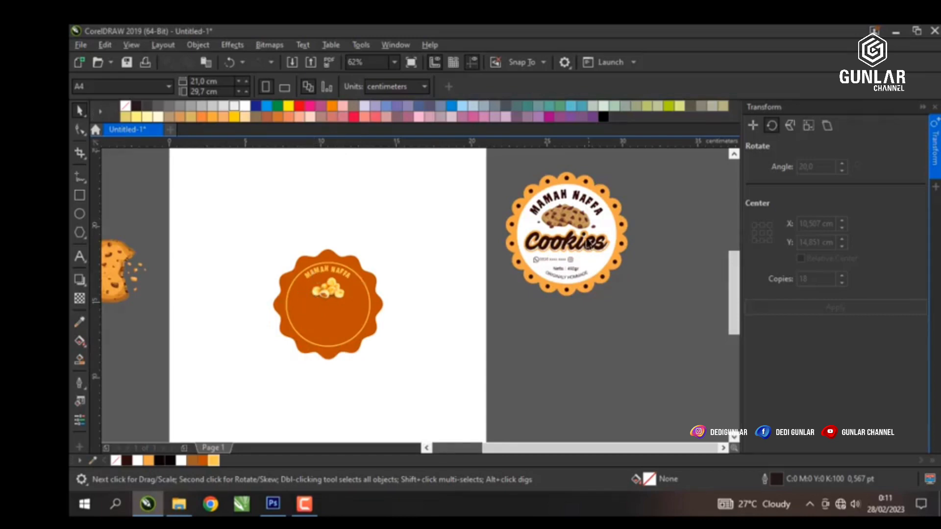
scroll(569, 245, "up", 2)
left_click(664, 214)
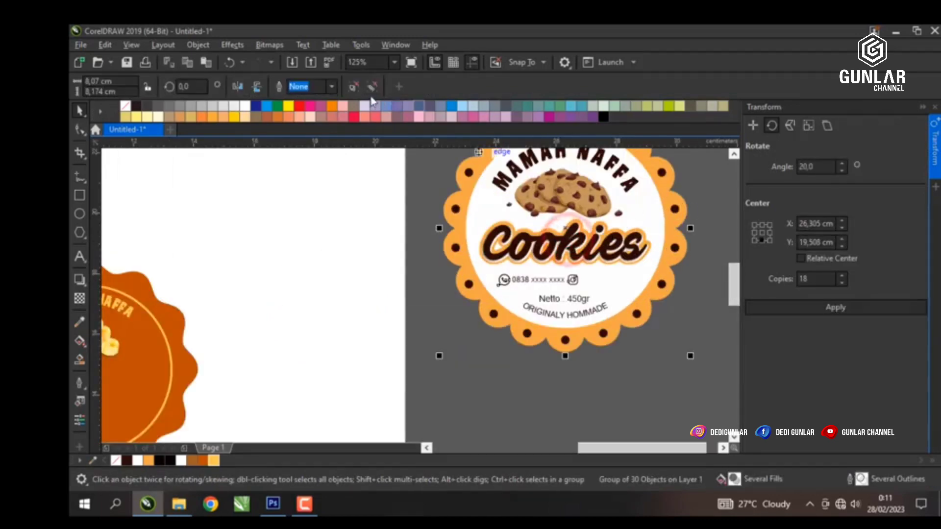
left_click(416, 211)
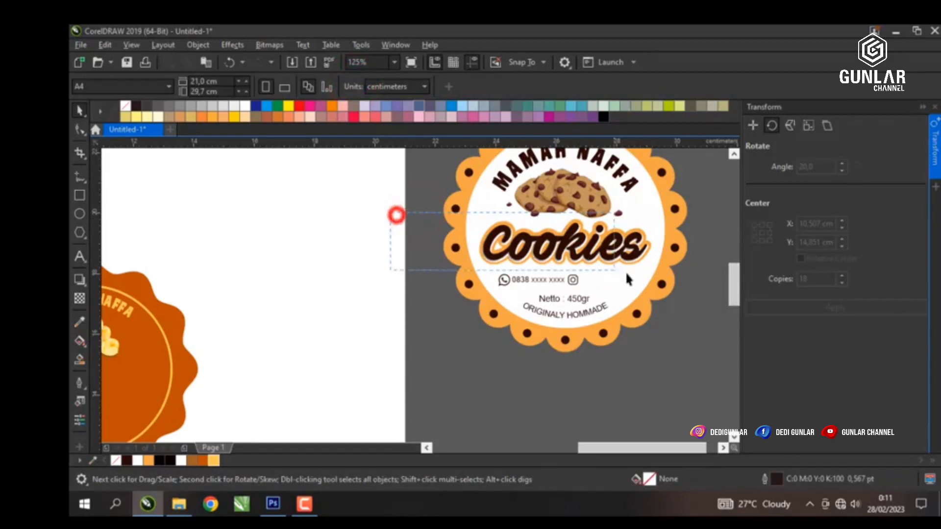
Step: Copy the Cookies lettering, contact line and net weight text from the finished label to beside the orange badge
left_click_drag(628, 278, 669, 307)
scroll(621, 251, "down", 2)
left_click_drag(606, 249, 482, 335)
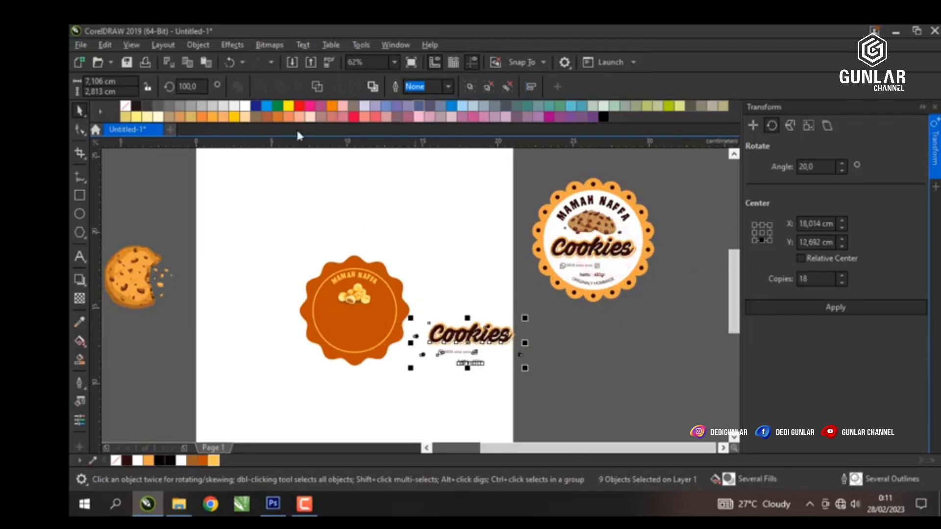
left_click(466, 197)
Step: Delete the stray border dots on both sides of the copied Cookies lettering
scroll(426, 322, "up", 1)
left_click_drag(389, 323, 438, 416)
key("Delete")
left_click_drag(653, 363, 590, 417)
key("Delete")
Step: Group the parts of the copied Cookies lettering and centre it horizontally on the orange badge
left_click_drag(379, 387, 378, 379)
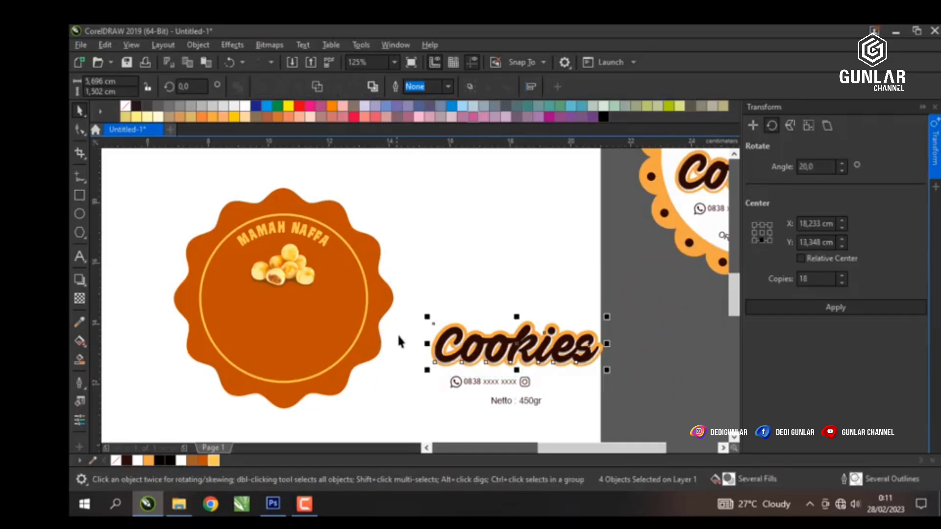
left_click(278, 327, "shift")
key("c")
left_click(495, 274)
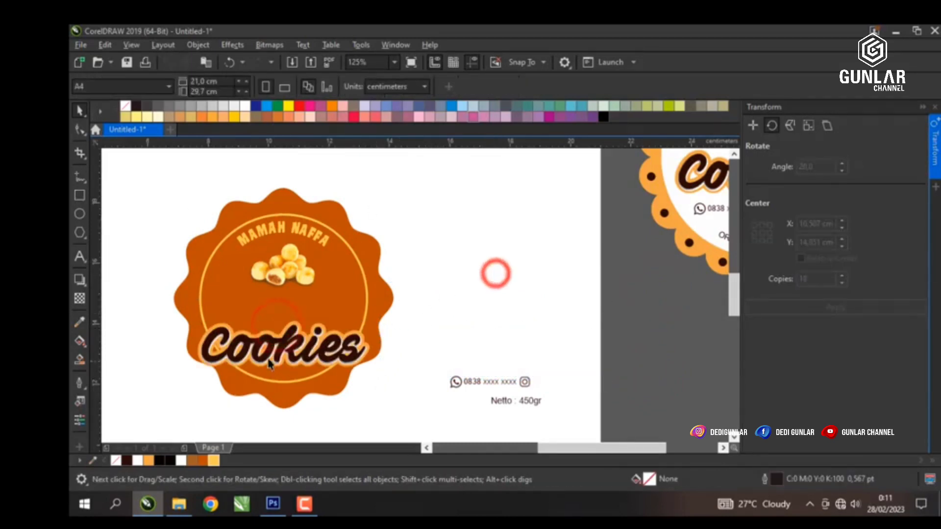
Step: Move the Cookies lettering up below the pastry image and shrink it to about 3.48 by 0.92 cm
left_click_drag(283, 345, 264, 313)
scroll(264, 314, "up", 3)
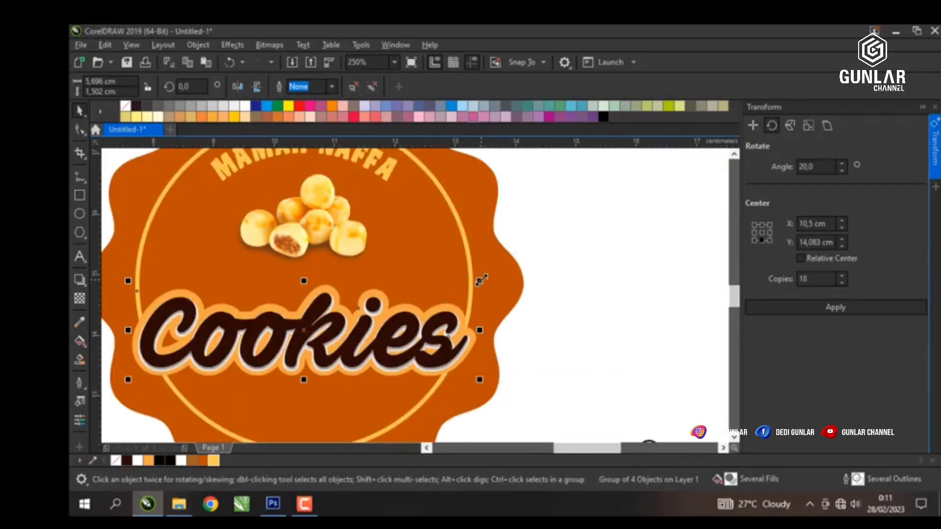
left_click_drag(481, 279, 420, 279)
left_click(531, 279)
scroll(445, 298, "down", 3)
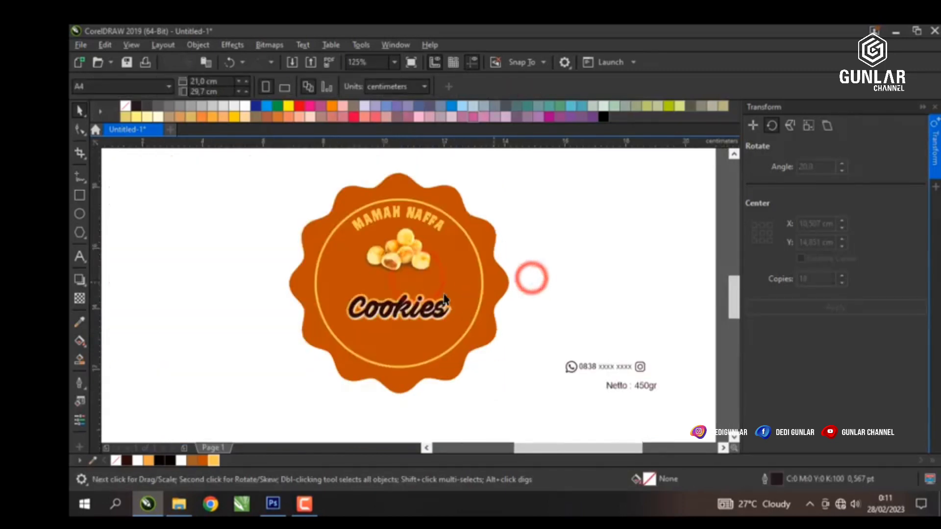
scroll(445, 298, "up", 3)
left_click(402, 309)
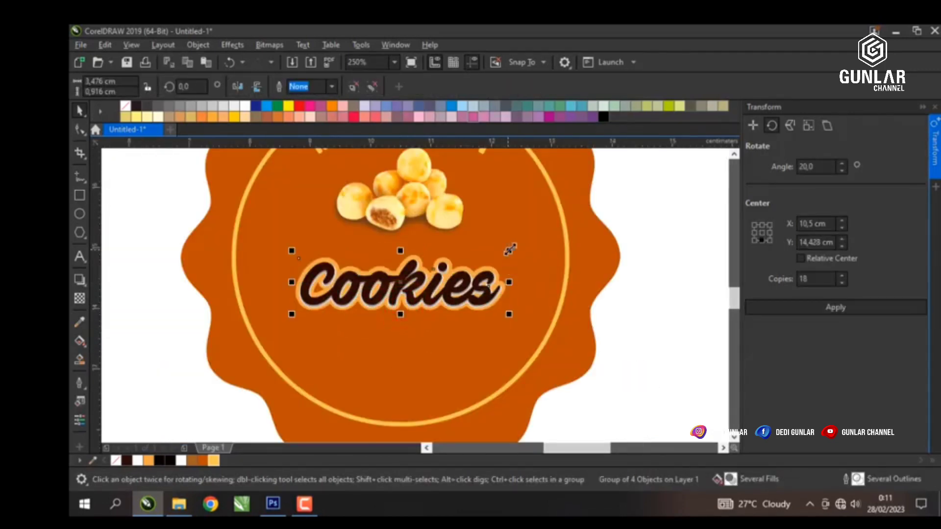
Step: Enlarge the Cookies lettering on the orange badge to about 4.41 by 1.16 cm
left_click_drag(510, 250, 542, 232)
left_click(625, 233)
scroll(417, 267, "down", 3)
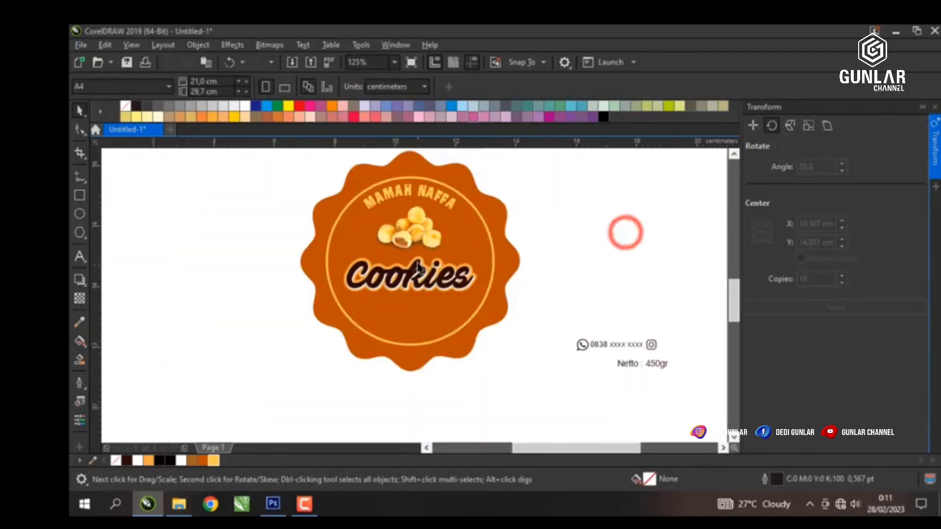
Step: Ungroup the Cookies lettering and move the dark text with its shadow aside from the outline shapes
scroll(418, 267, "up", 3)
left_click(416, 265)
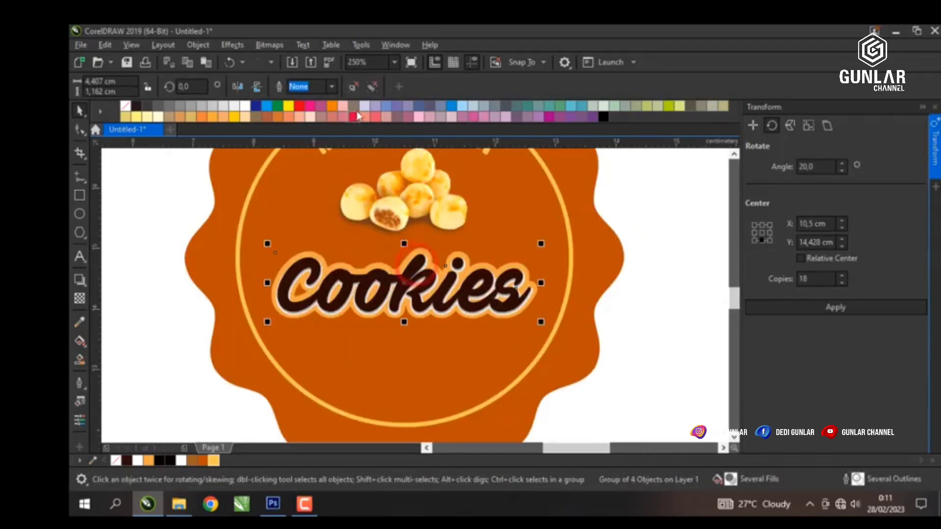
left_click(353, 87)
left_click(137, 190)
left_click_drag(413, 282, 374, 269)
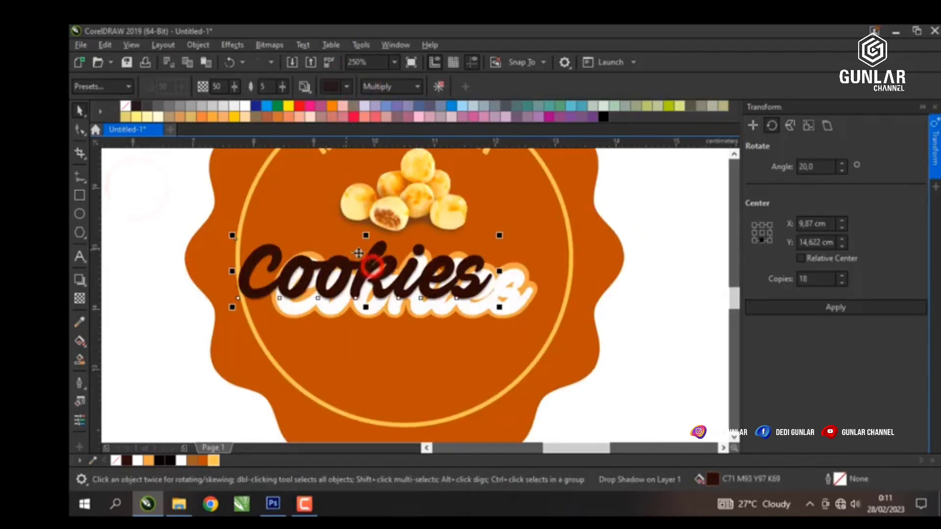
Step: Delete the orange and white outline shapes of the Cookies lettering, keeping the dark text
left_click(374, 315)
key("Delete")
left_click(371, 301)
key("Delete")
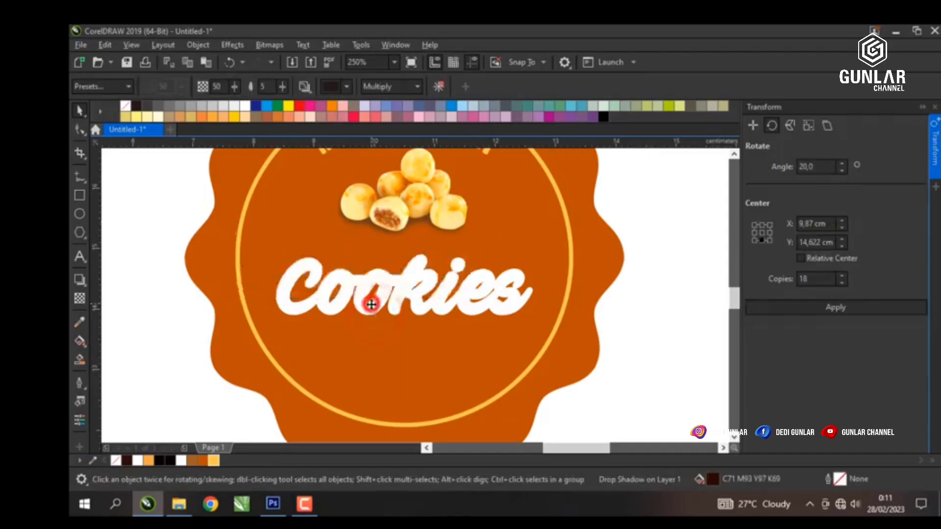
left_click(368, 286)
key("ctrl+z")
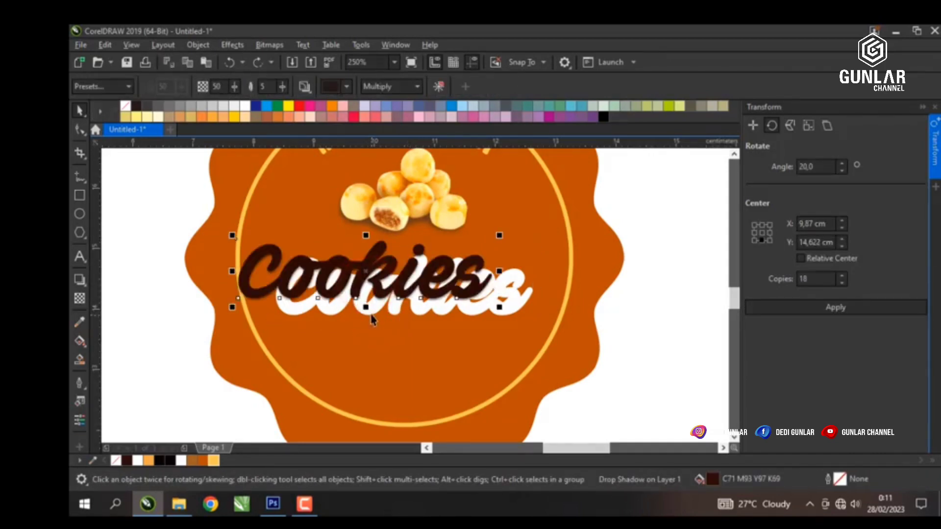
left_click(373, 314)
key("Delete")
Step: Move the dark Cookies text back below the pastry image and change its wording to "Nastar"
left_click_drag(378, 292, 404, 281)
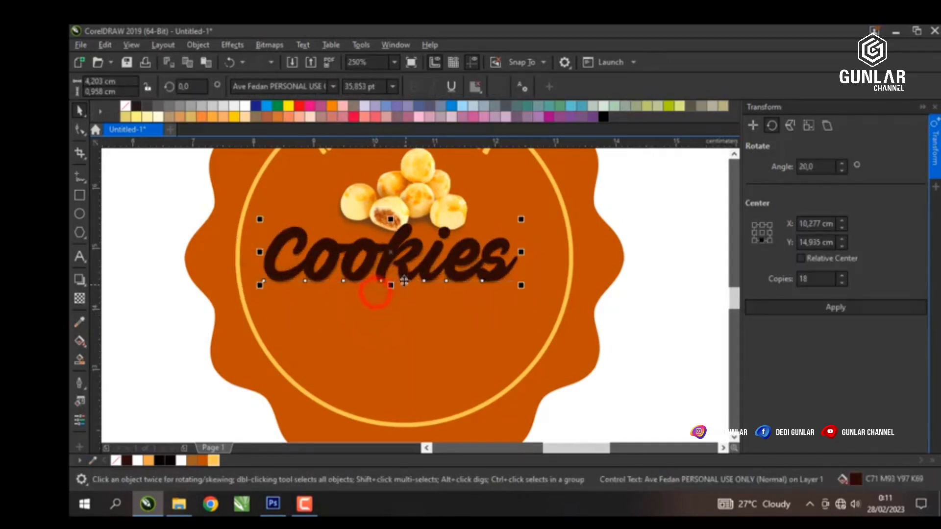
double_click(395, 266)
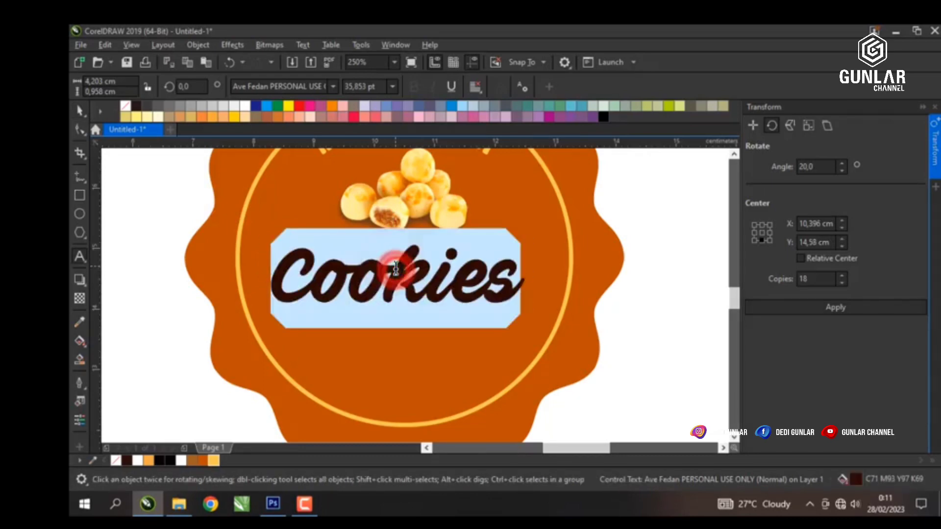
type("n")
key("BackSpace")
key("BackSpace")
key("BackSpace")
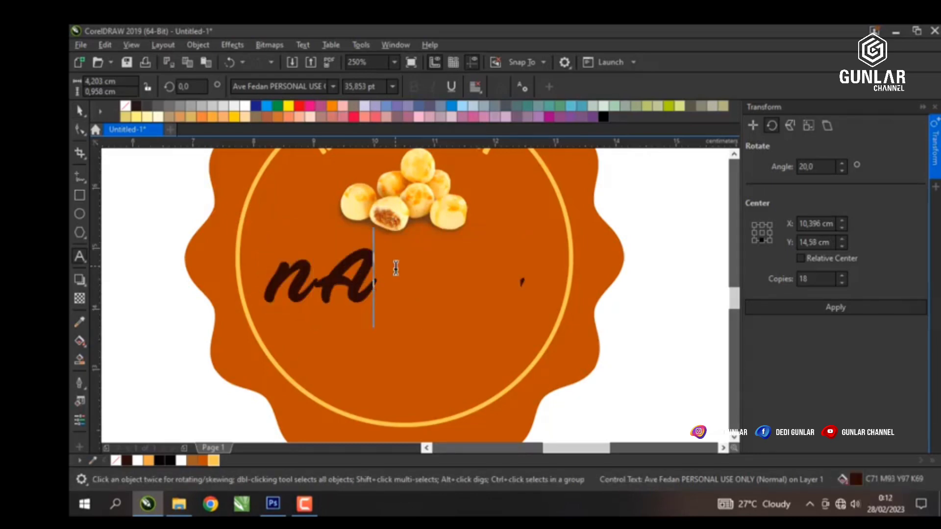
type("nas")
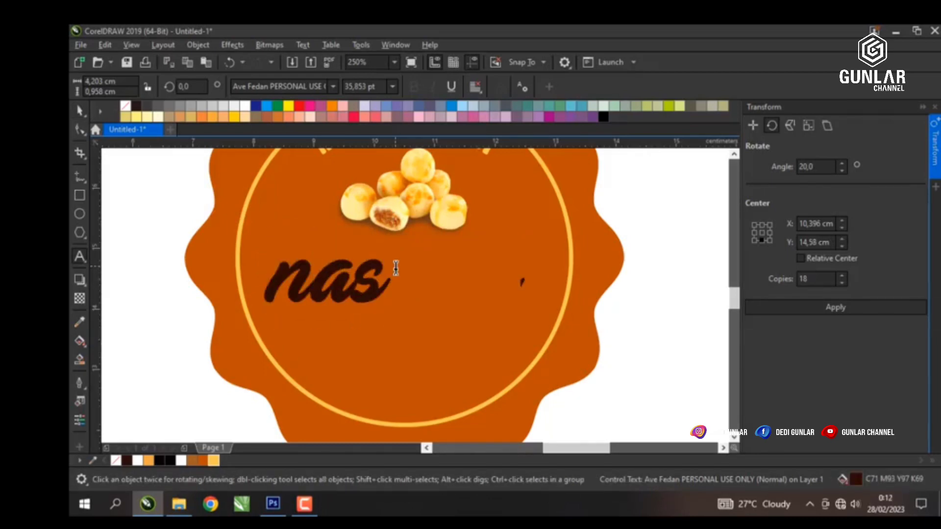
key("BackSpace")
key("BackSpace")
key("BackSpace")
type("Nas")
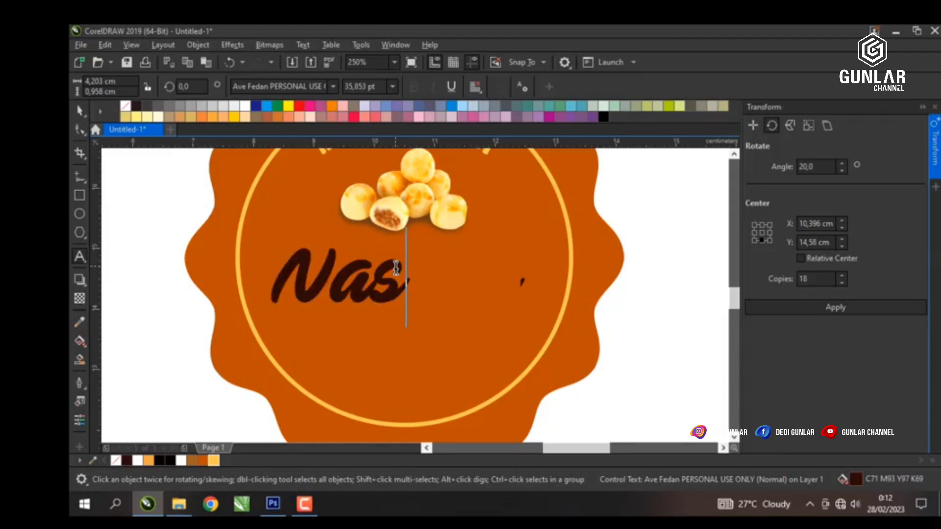
type("tar")
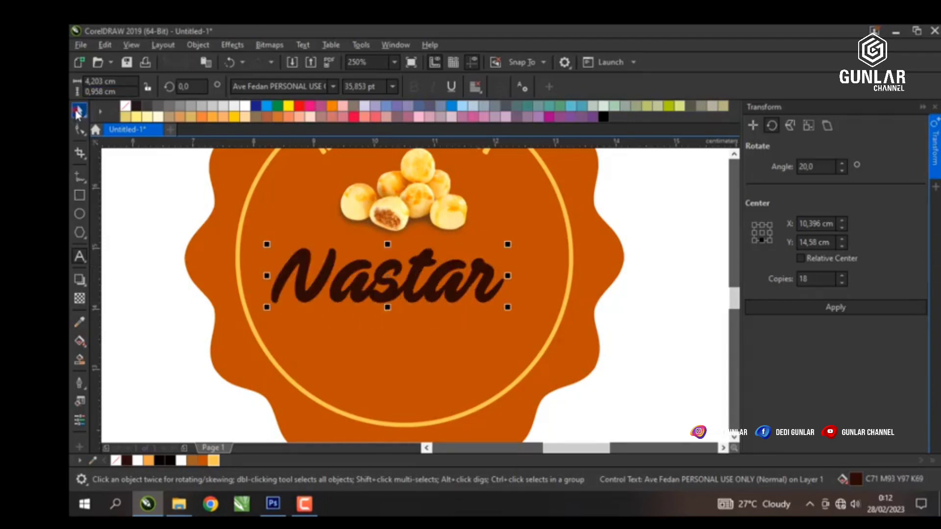
left_click(634, 218)
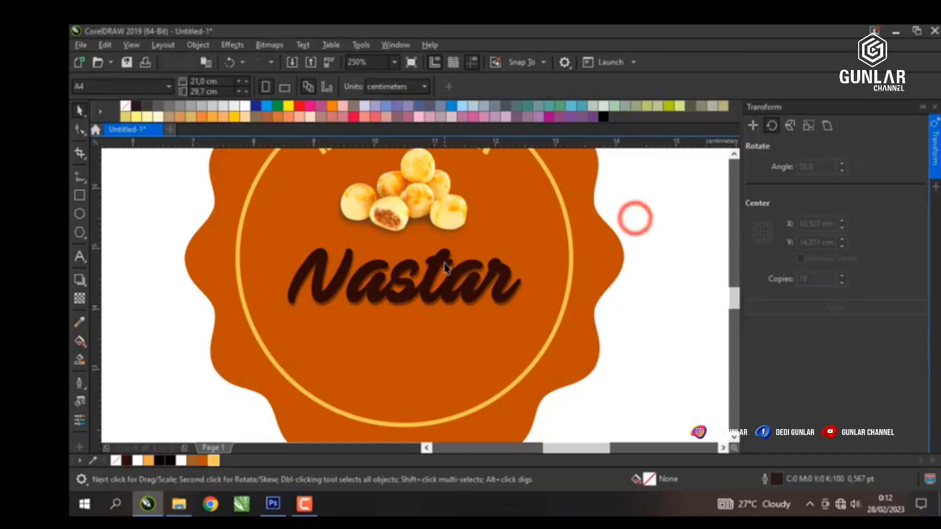
Step: Centre the Nastar text just below the pastry image and shrink it to about 3.50 by 0.83 cm
left_click_drag(445, 267, 446, 252)
left_click_drag(523, 231, 511, 237)
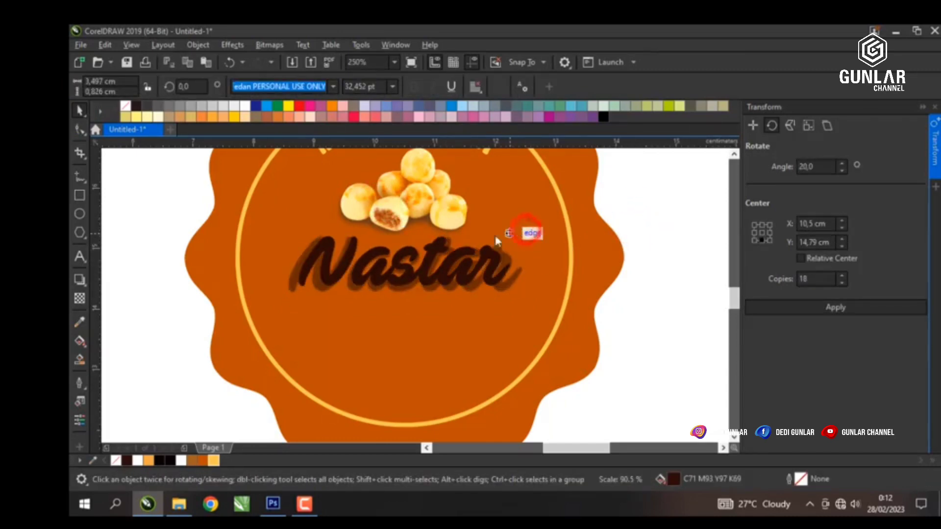
left_click_drag(399, 268, 398, 255)
Step: Fill the Nastar text with the pale yellow R254 G235 B159
scroll(455, 222, "up", 3)
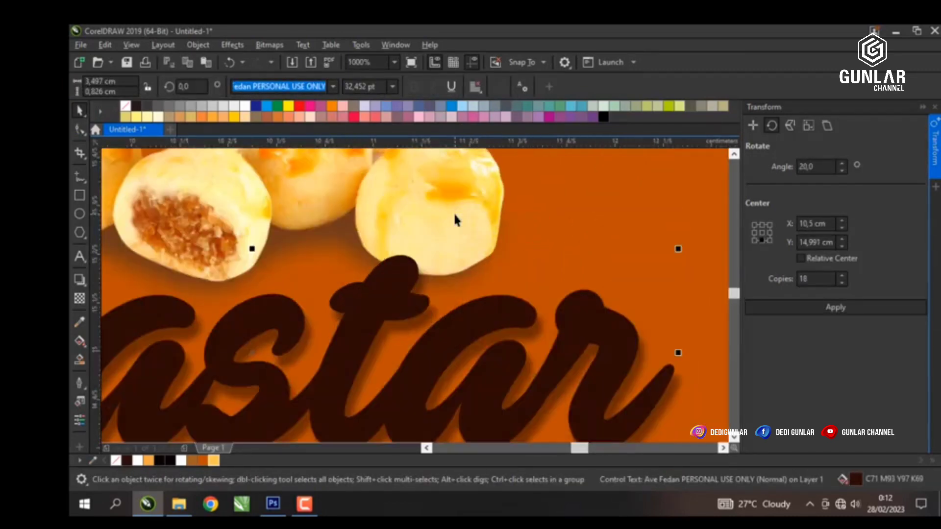
scroll(452, 238, "down", 4)
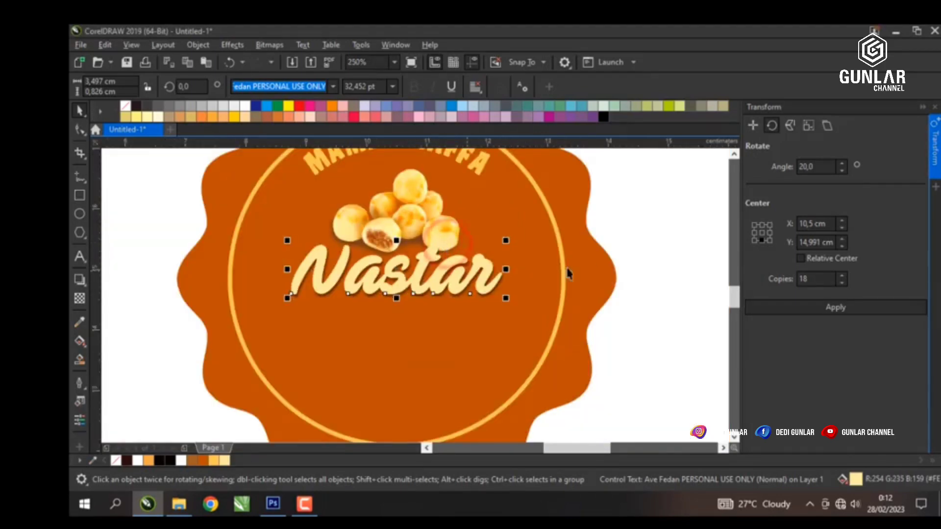
left_click(610, 239)
Step: Move the Nastar text slightly down and enlarge it to about 3.73 by 0.88 cm
scroll(424, 269, "up", 1)
left_click(500, 266)
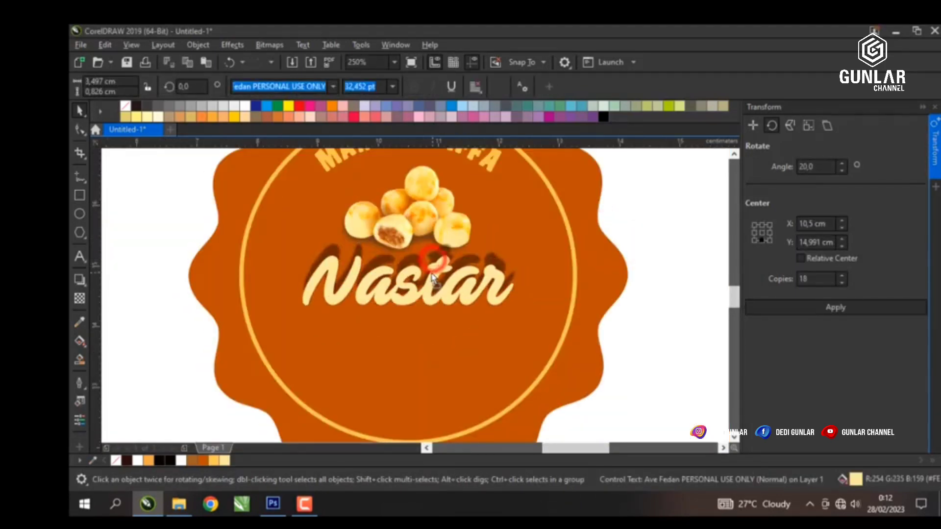
left_click_drag(516, 250, 526, 241)
scroll(374, 316, "down", 1)
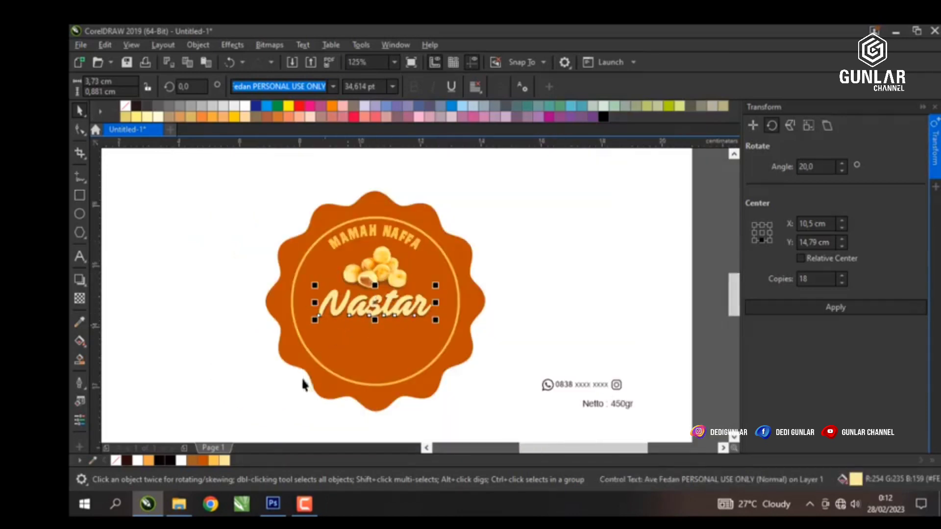
Step: Change the Nastar text's fill to the stronger yellow R254 G222 B96
left_click(224, 464)
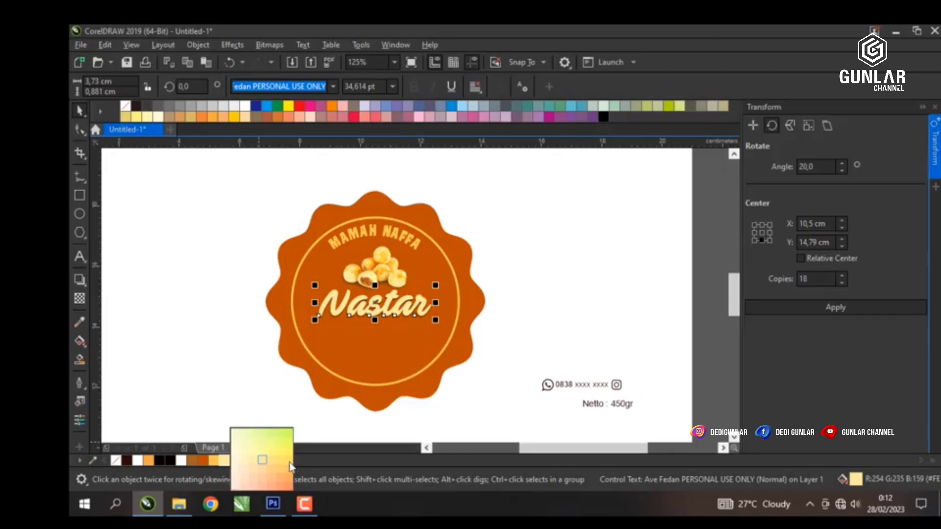
left_click_drag(289, 461, 289, 461)
left_click(213, 317)
scroll(356, 262, "up", 1)
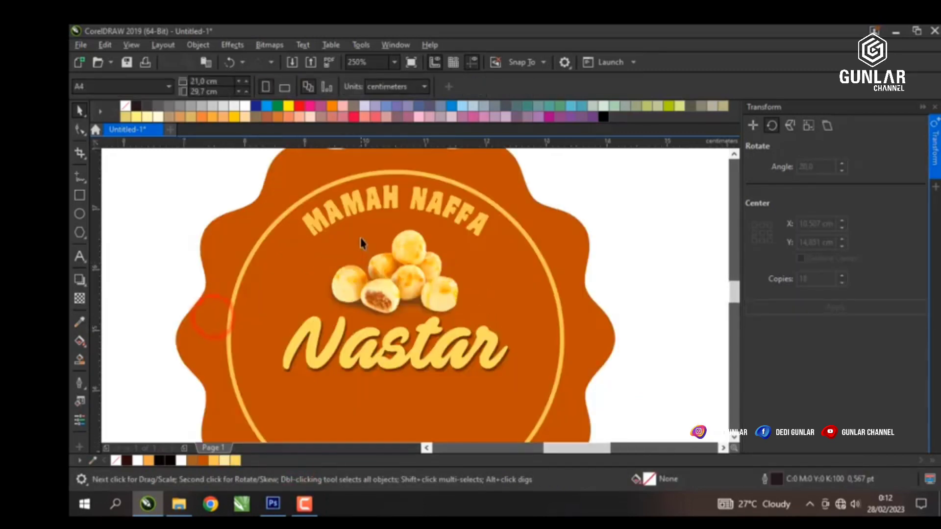
Step: Recolour the curved brand name and the ring with the same yellow as the Nastar text
left_click(354, 210)
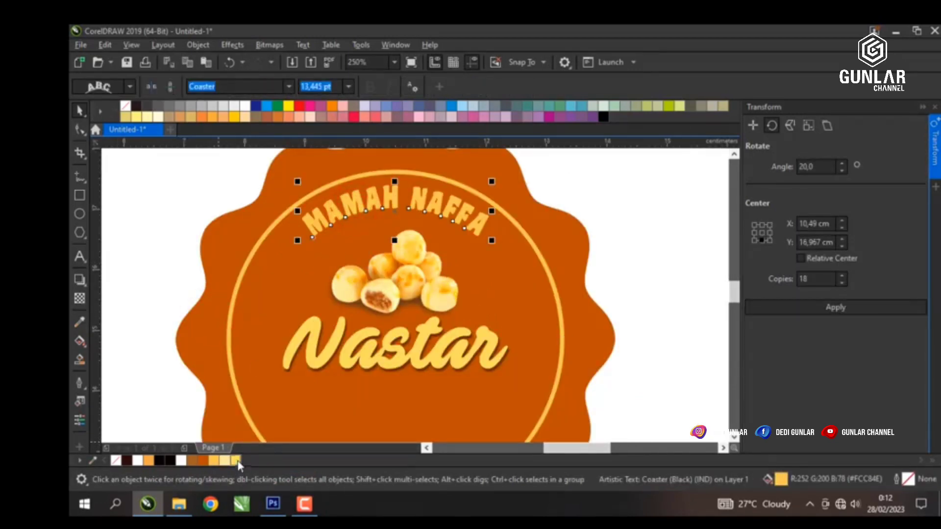
left_click(237, 462)
left_click(266, 232)
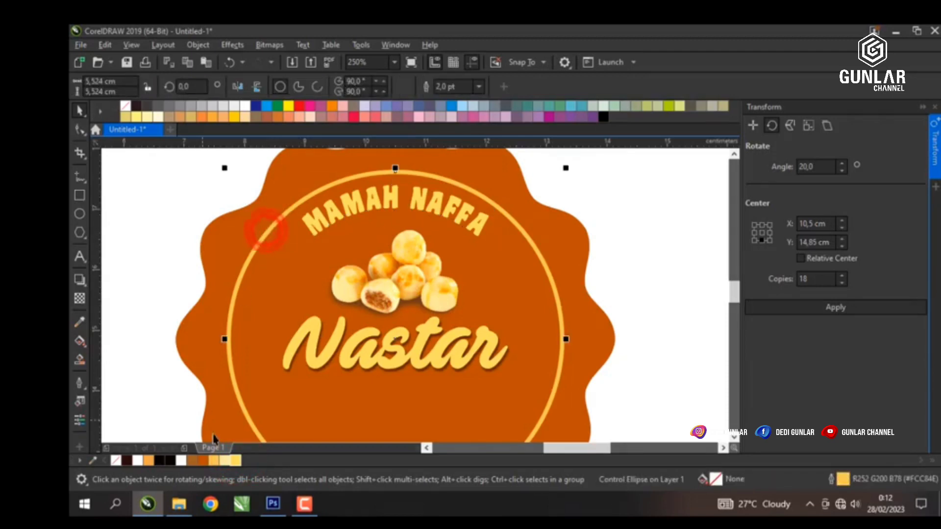
left_click(160, 249)
key("F3")
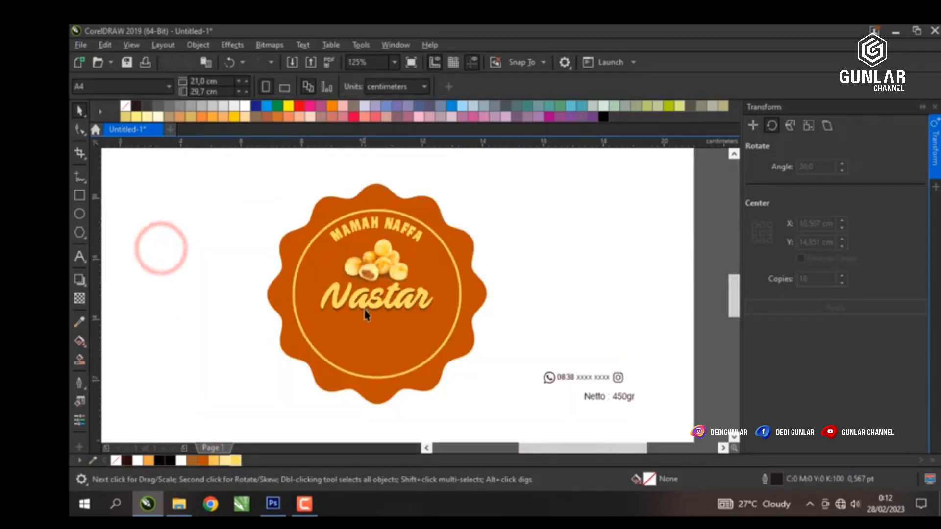
Step: Add a one-step outside contour of about 0.077 cm around the Nastar text
scroll(375, 300, "up", 2)
left_click(374, 294)
scroll(276, 289, "up", 2)
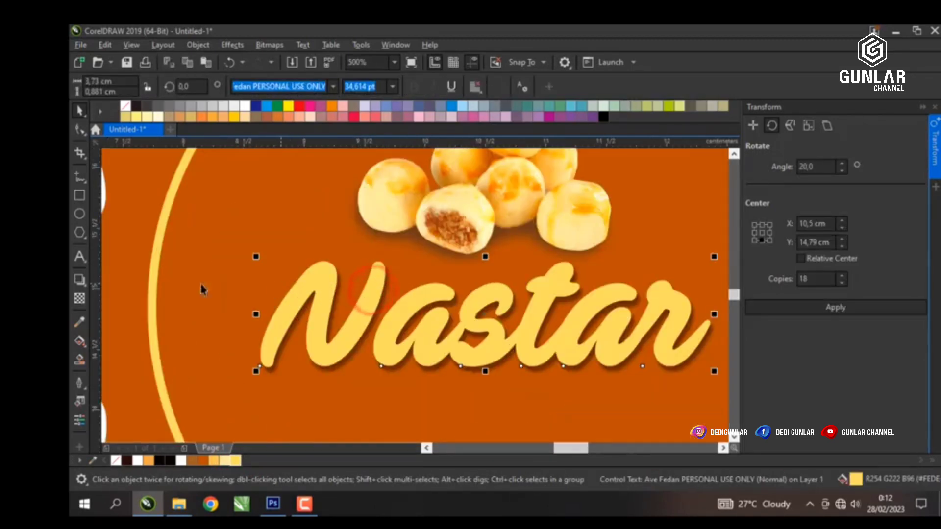
left_click(87, 289)
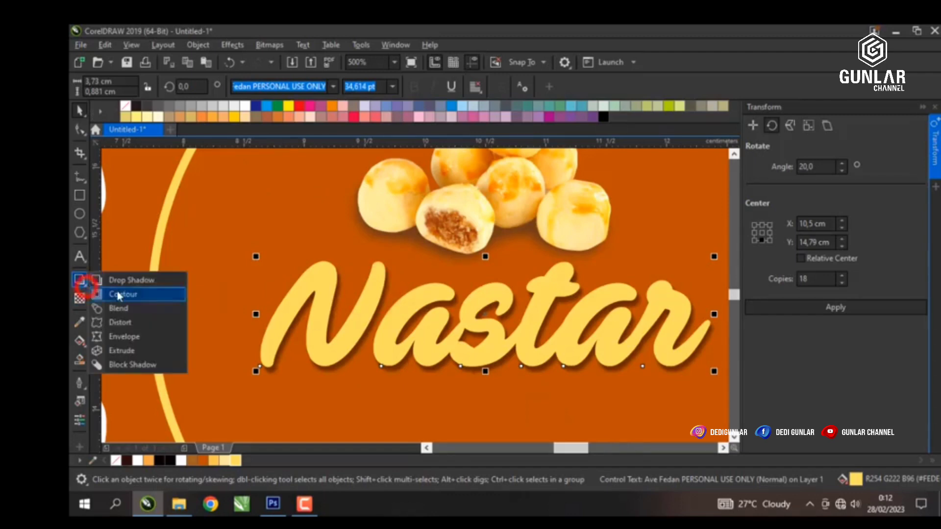
left_click(121, 294)
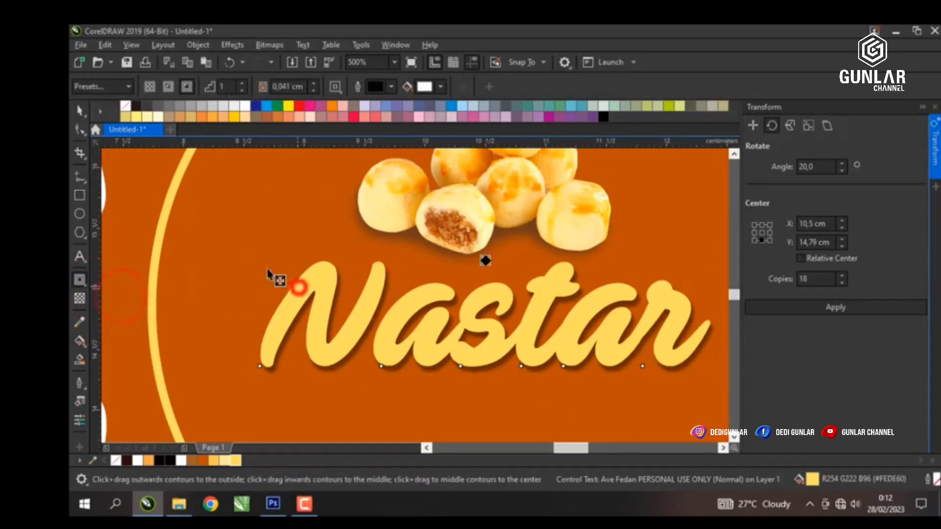
left_click_drag(268, 274, 255, 258)
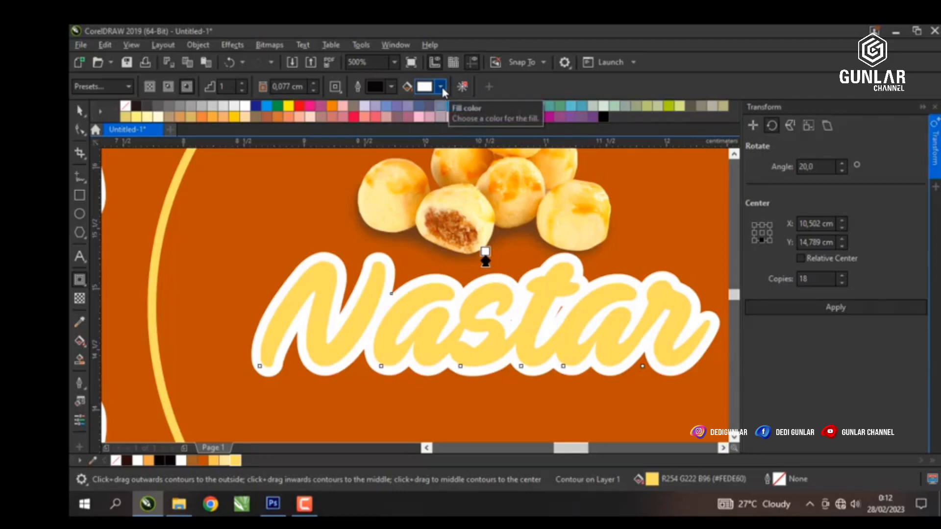
Step: Break the white contour apart from the Nastar text
left_click(79, 109)
left_click(137, 167)
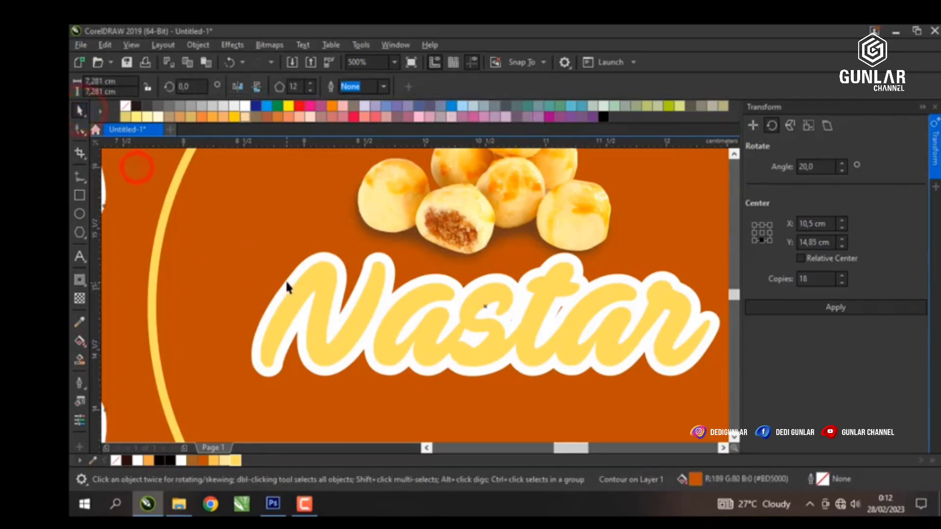
left_click(287, 284)
right_click(287, 285)
left_click(314, 291)
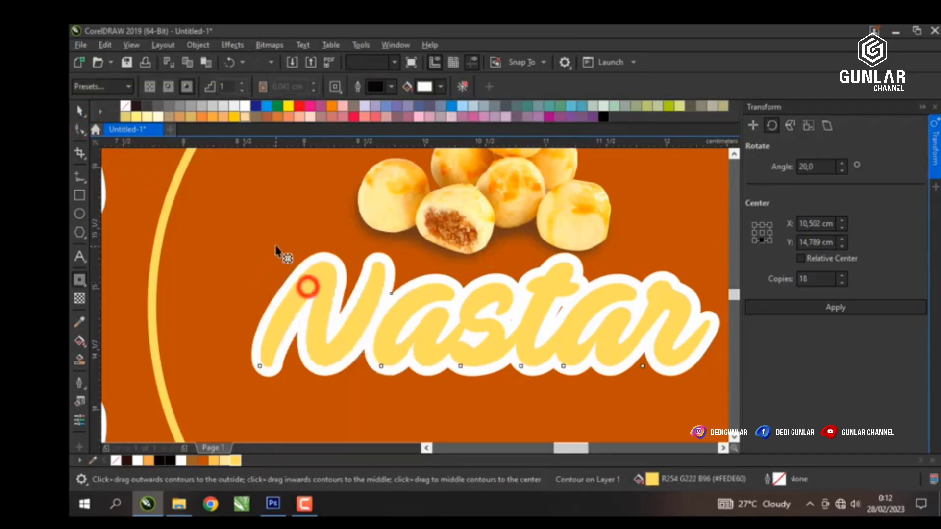
left_click(273, 245)
left_click(81, 111)
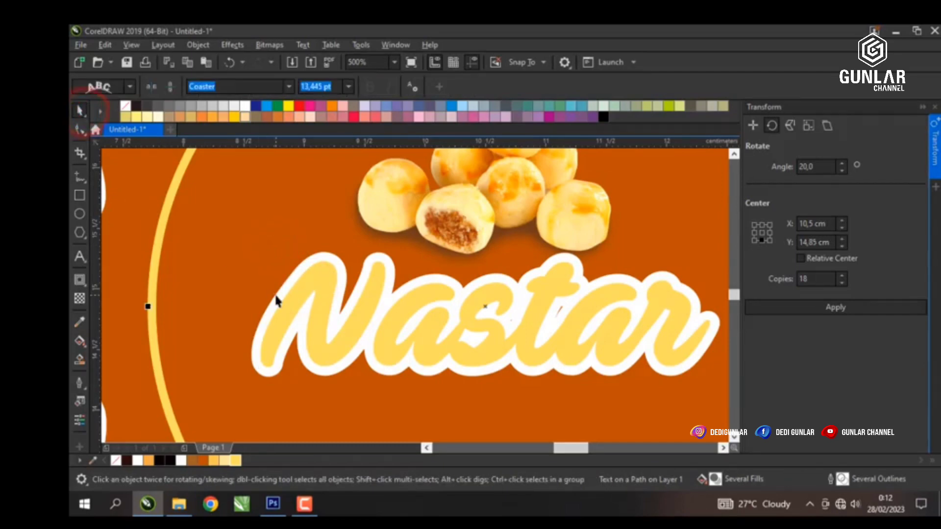
Step: Fill the separated Nastar outline shape with dark brown C71 M93 Y97 K69
left_click(276, 296)
left_click(126, 461)
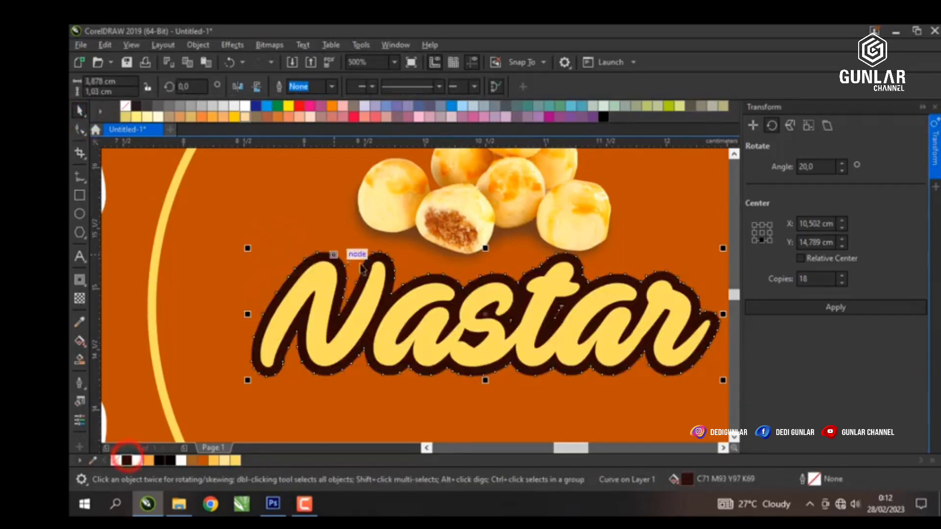
scroll(357, 304, "down", 2)
left_click(232, 303)
scroll(365, 309, "up", 1)
scroll(368, 305, "down", 3)
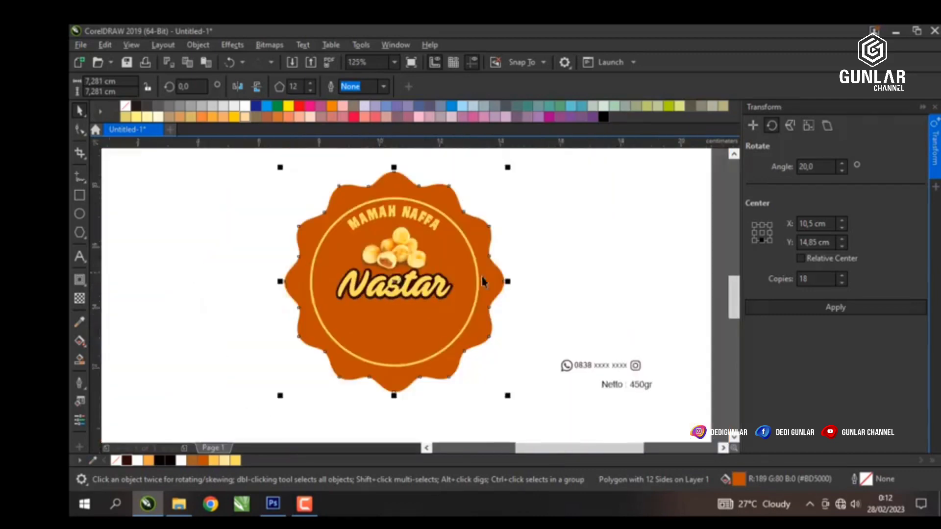
left_click(522, 268)
scroll(522, 269, "down", 2)
scroll(467, 269, "up", 2)
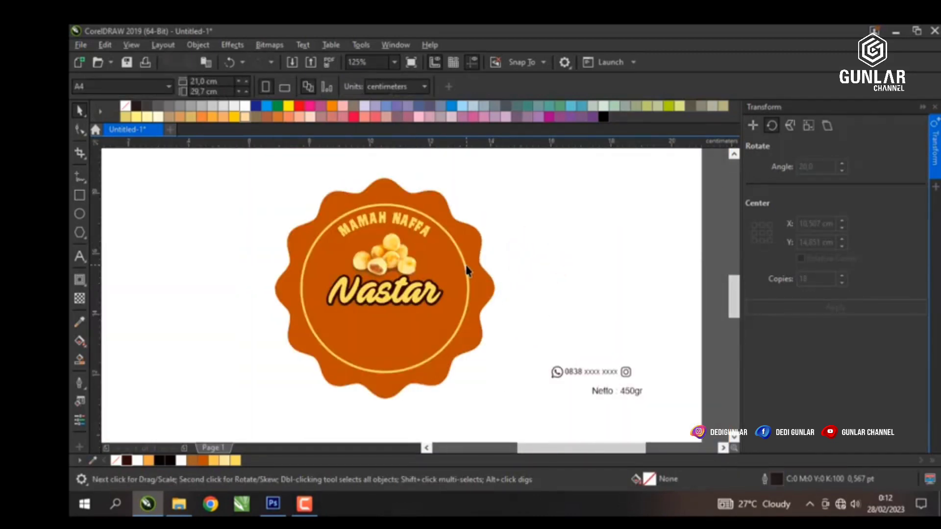
Step: Move the contact line onto the badge just below the Nastar lettering, centred horizontally in the ring
left_click_drag(523, 362, 411, 322)
left_click(452, 312, "shift")
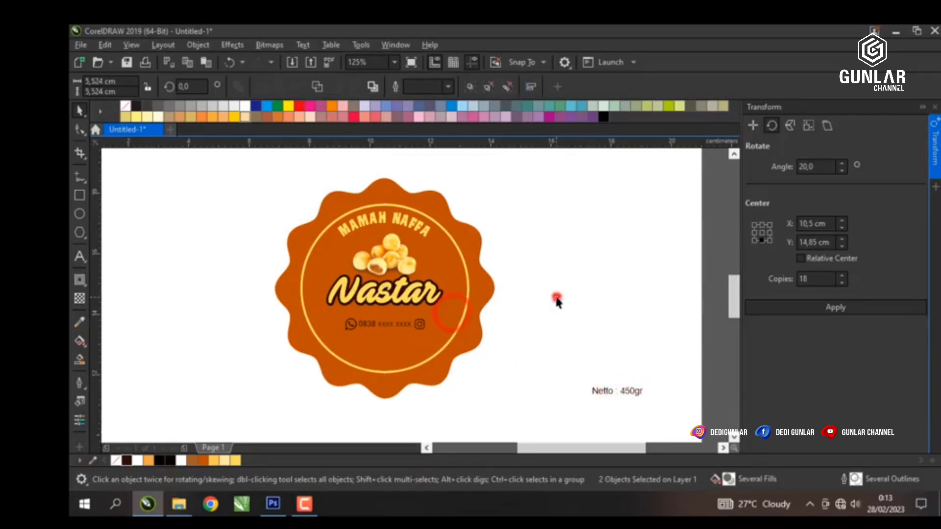
left_click(556, 299)
scroll(392, 335, "up", 2)
left_click(383, 318)
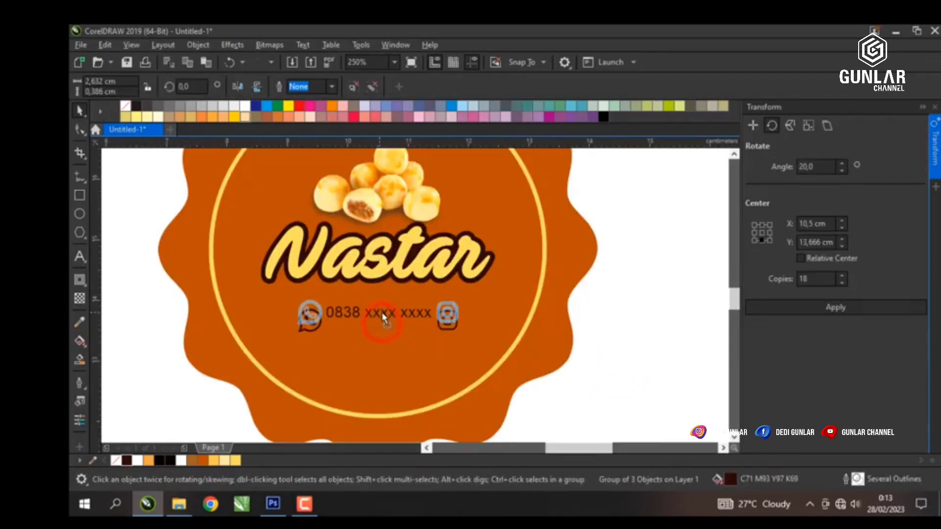
Step: Move the "Netto : 450gr" text below the contact line and centre it horizontally in the ring
scroll(384, 318, "down", 2)
left_click_drag(603, 379, 369, 333)
left_click(427, 326, "shift")
left_click(543, 329)
left_click(543, 332)
scroll(386, 341, "up", 2)
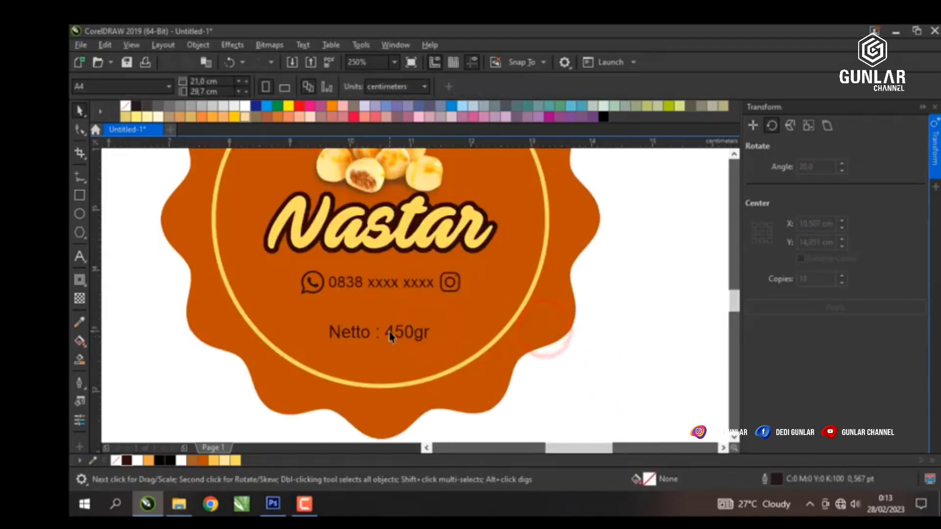
Step: Move the "Netto : 450gr" text closer beneath the contact line and place a copy of it lower in the ring
left_click(390, 336)
scroll(391, 336, "up", 2)
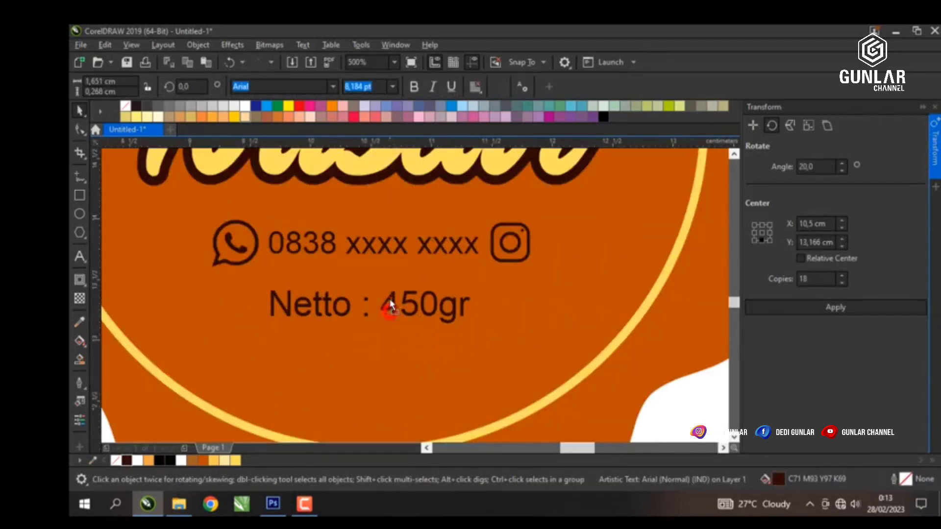
scroll(390, 305, "down", 4)
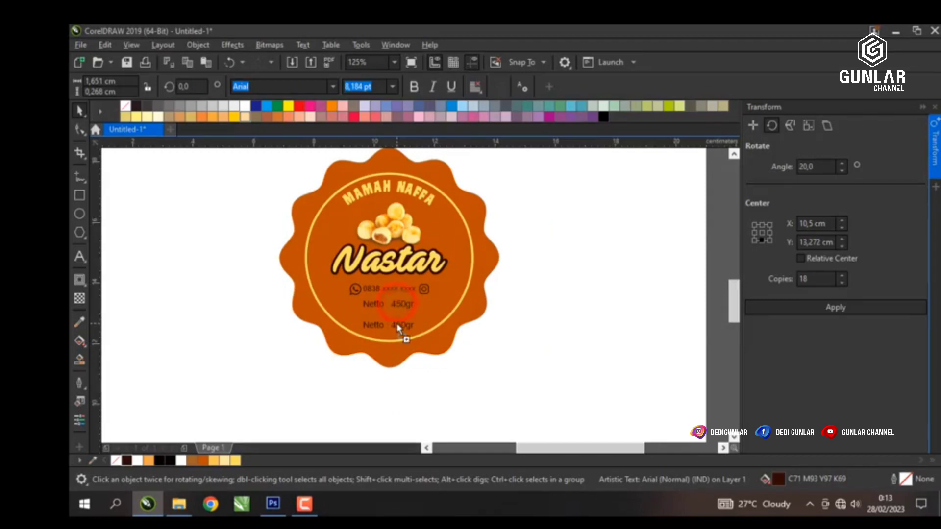
Step: Replace the copied text with "ORIGANLY HOMMADE"
scroll(397, 326, "up", 4)
double_click(403, 325)
key("ctrl+a")
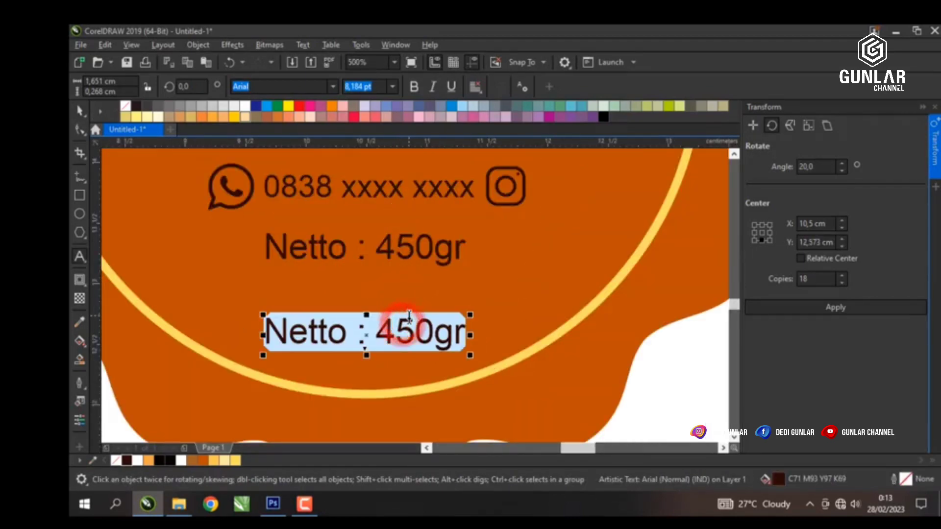
type("o")
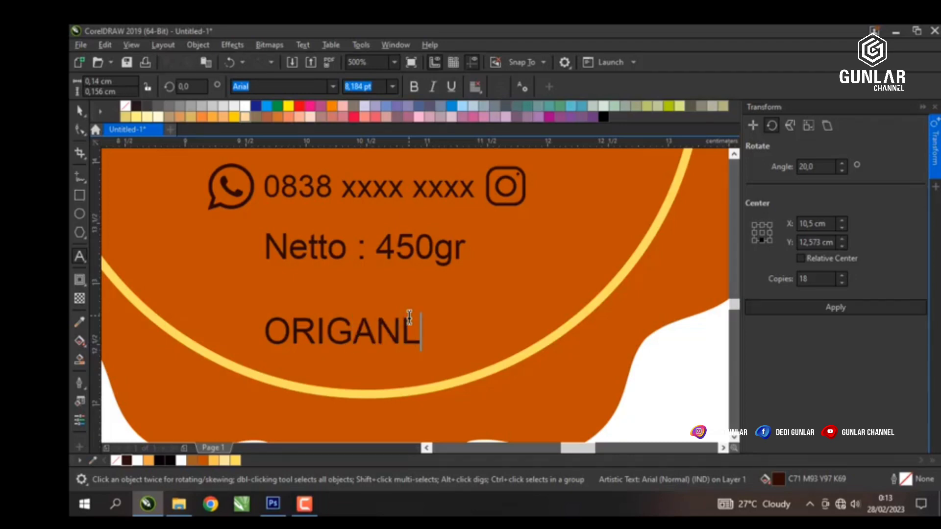
type("RIGANLY HOMMADE")
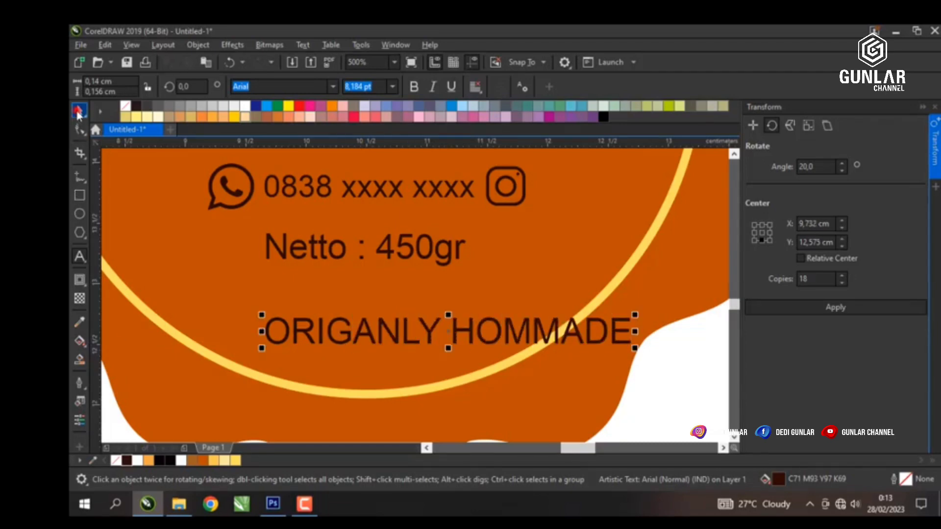
left_click(79, 111)
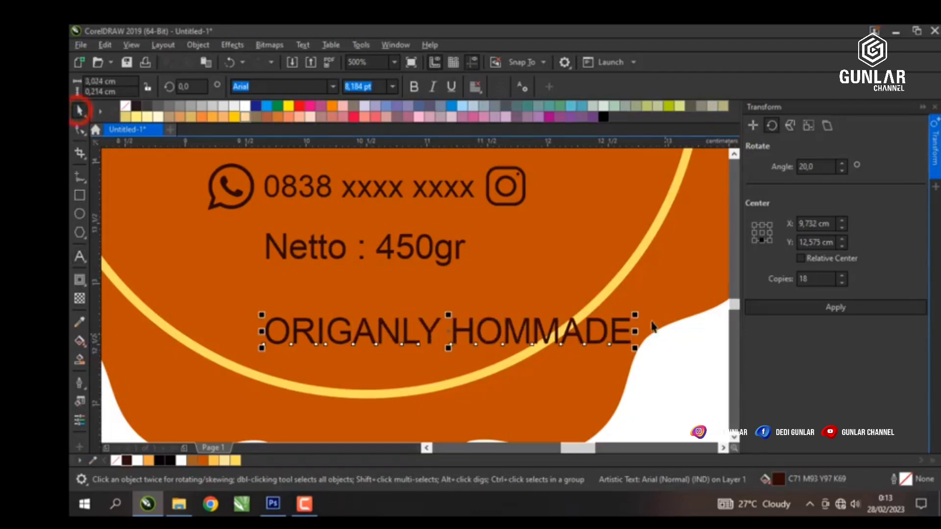
Step: Shrink the "ORIGANLY HOMMADE" text to about 2.5 cm wide and centre it horizontally on the badge
left_click_drag(638, 313, 572, 301)
left_click(558, 283, "shift")
key("c")
scroll(440, 309, "down", 2)
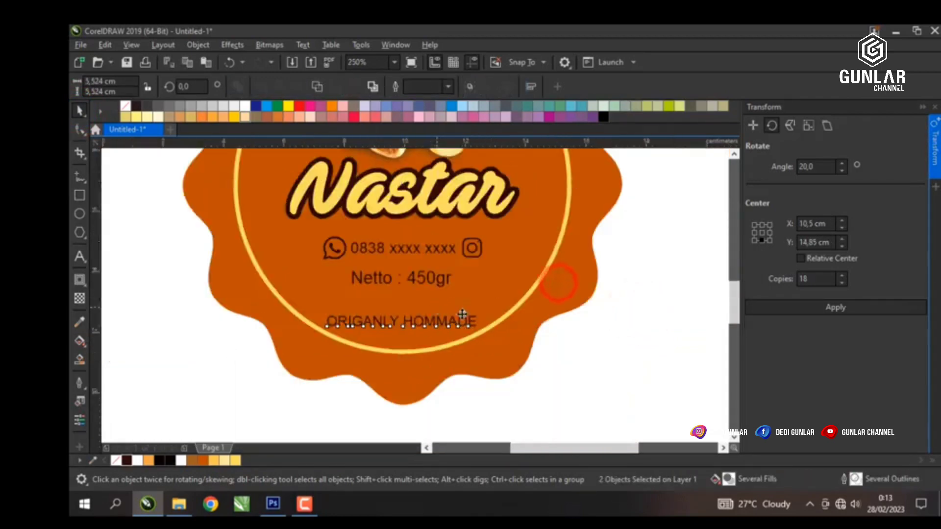
left_click(608, 329)
Step: Enlarge the "ORIGANLY HOMMADE" text to about 6.8 pt and widen its letter spacing
scroll(420, 315, "up", 4)
left_click(420, 297)
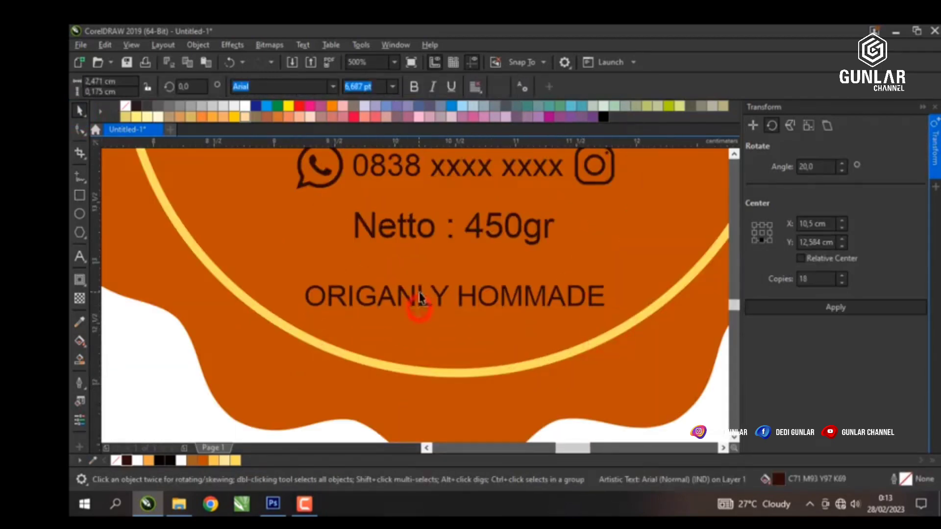
key("F10")
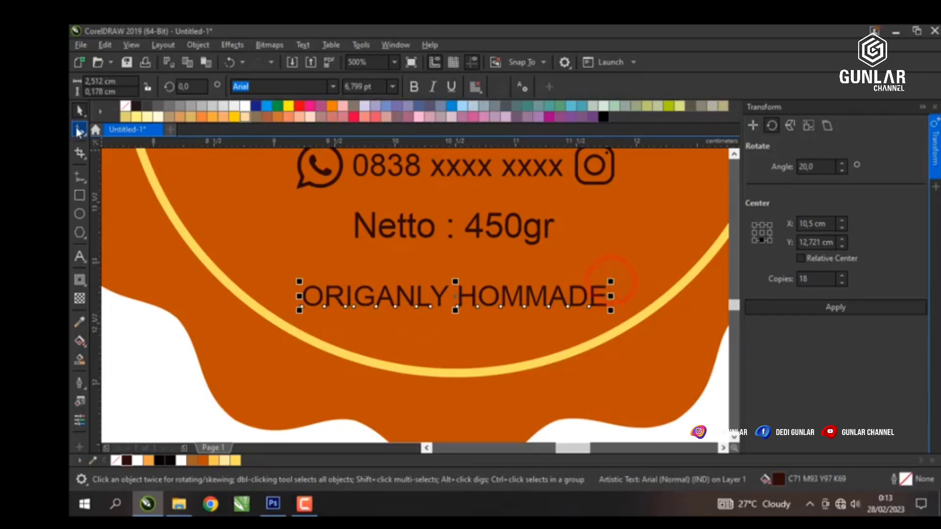
left_click_drag(612, 313, 632, 312)
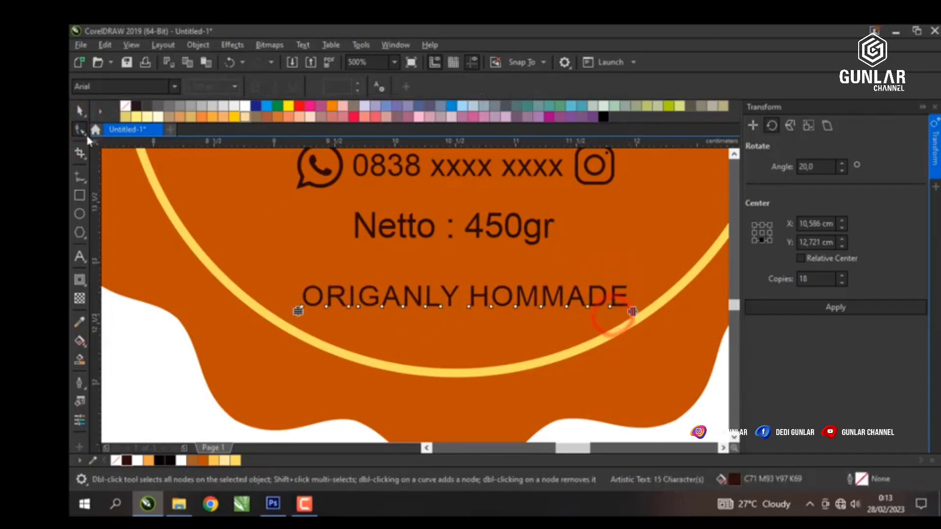
key("space")
Step: Fit the "ORIGANLY HOMMADE" text to the yellow ring's path, along the inside of its lower arc
left_click(303, 45)
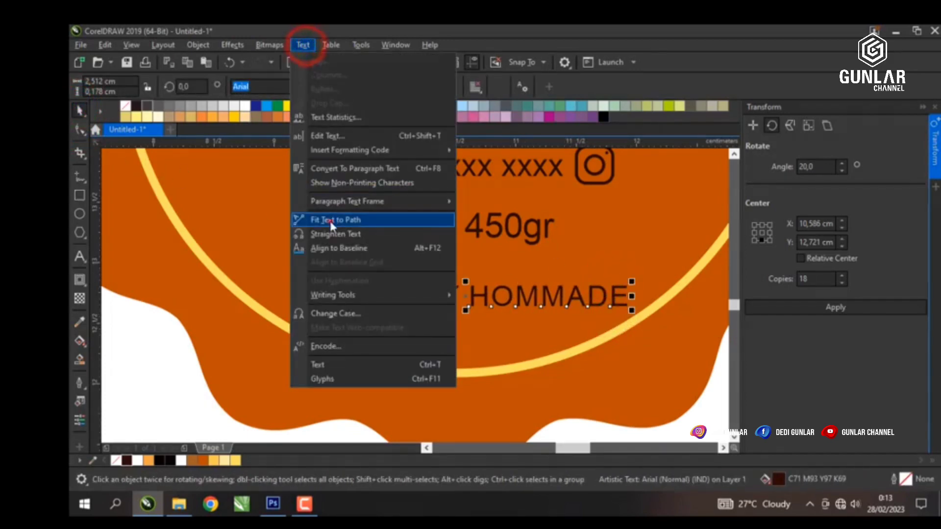
left_click(330, 220)
left_click(429, 347)
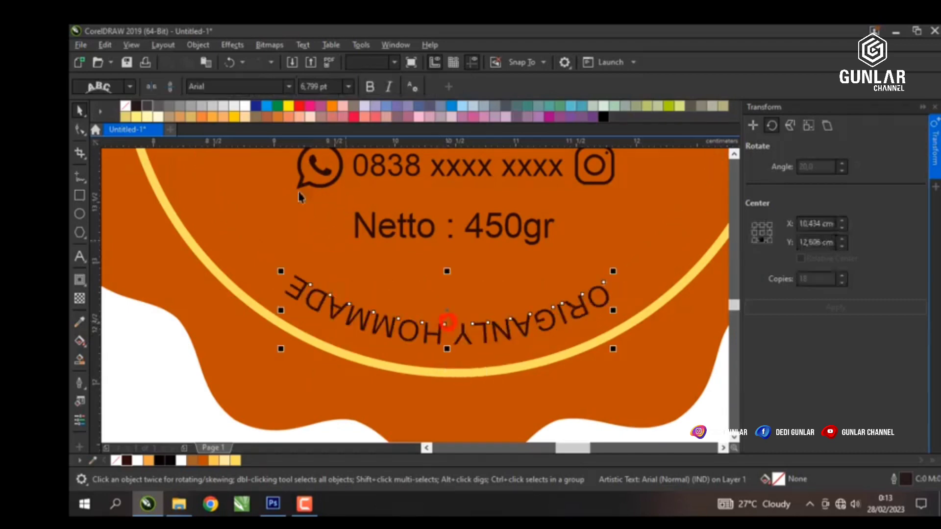
Step: Mirror the curved "ORIGANLY HOMMADE" text horizontally and vertically so it reads upright, and shift it slightly towards the ring
left_click(149, 88)
left_click(173, 86)
left_click(148, 87)
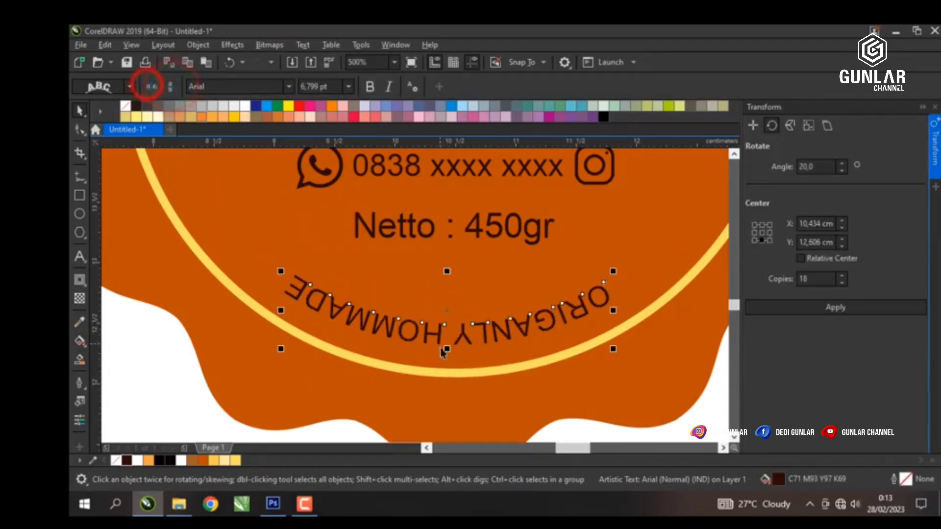
left_click(173, 87)
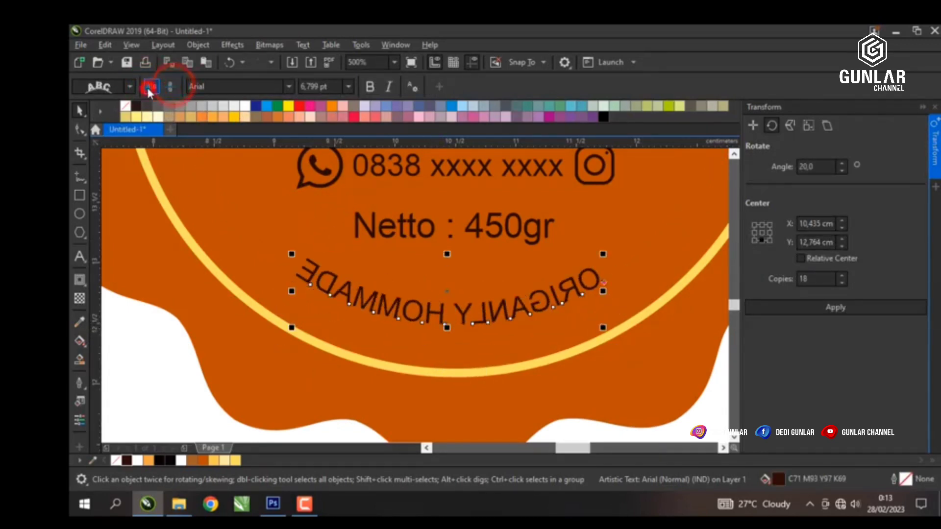
left_click(150, 89)
left_click_drag(411, 308, 411, 319)
Step: Move the "Netto : 450gr" text down to just above the curved "ORIGANLY HOMMADE" text
left_click_drag(400, 219, 401, 259)
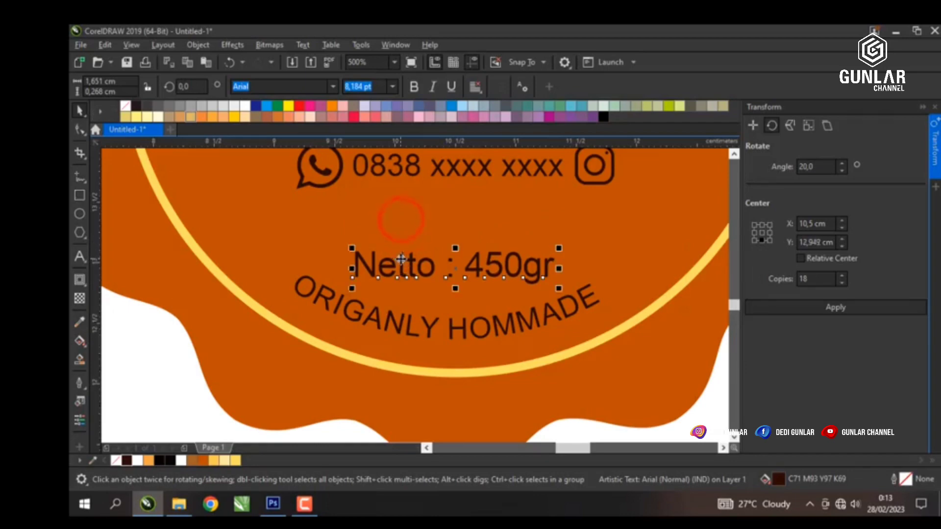
scroll(399, 278, "down", 2)
scroll(410, 264, "up", 2)
scroll(406, 273, "down", 2)
scroll(408, 267, "up", 1)
scroll(395, 269, "down", 1)
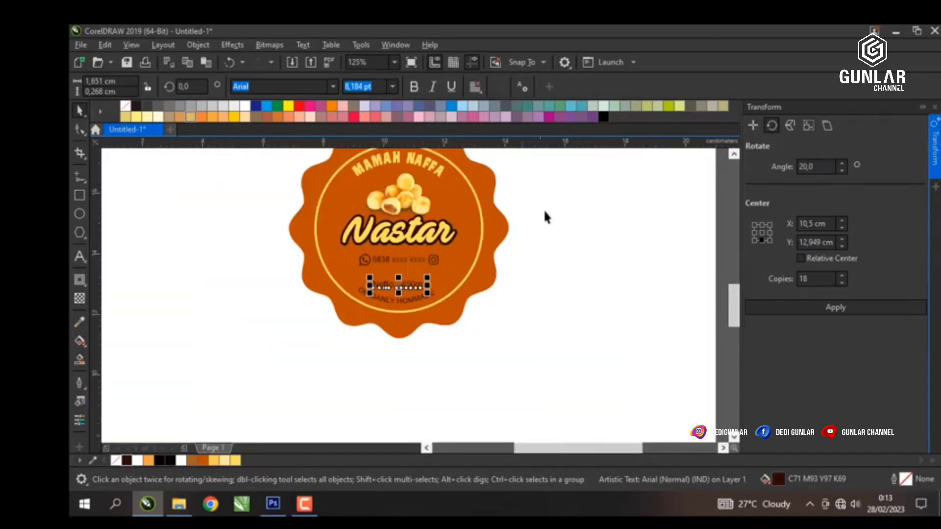
left_click(546, 218)
Step: Move the contact line slightly down, between the Nastar lettering and the netto text
scroll(398, 246, "up", 1)
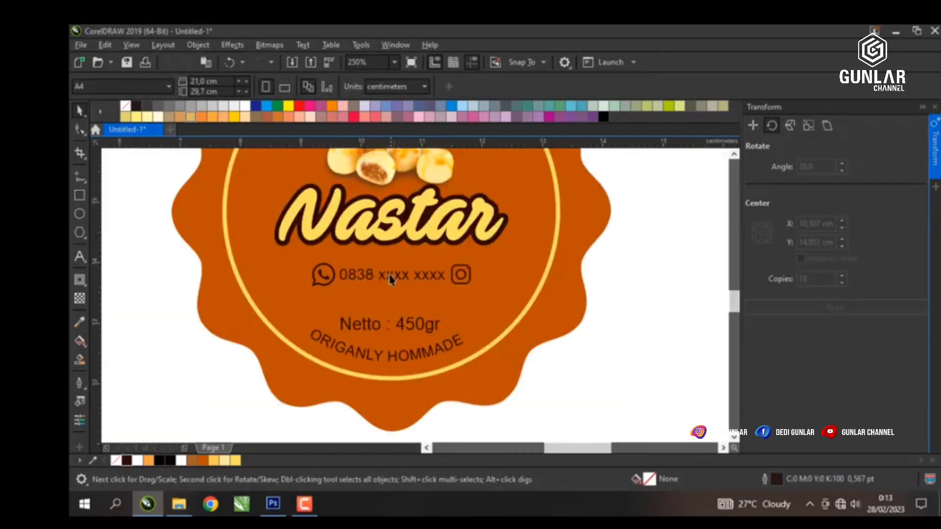
left_click(390, 279)
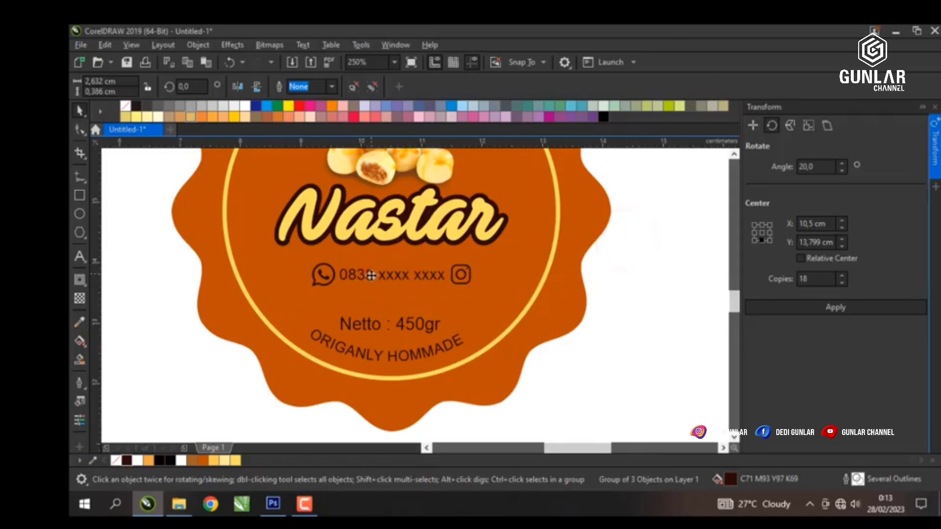
left_click_drag(371, 276, 371, 283)
scroll(377, 280, "down", 1)
left_click(521, 262)
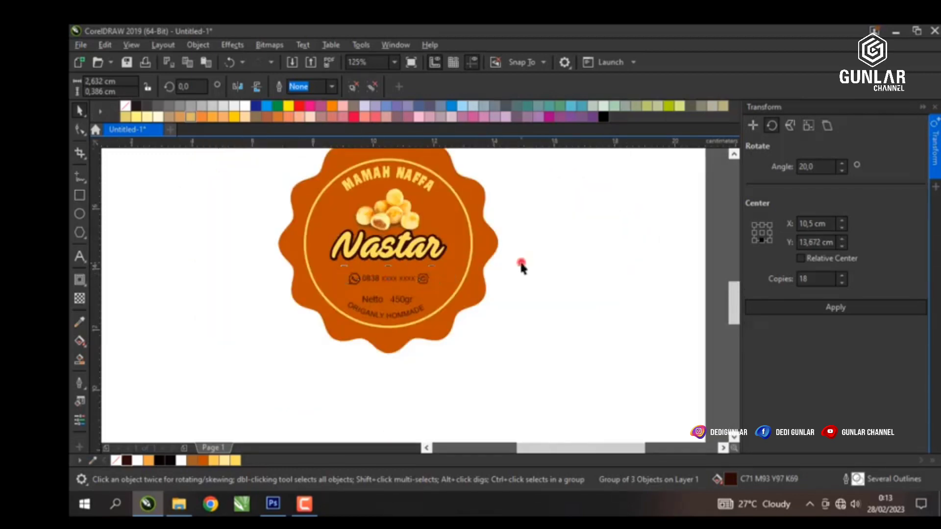
scroll(393, 240, "up", 1)
left_click(381, 245)
left_click_drag(382, 244, 381, 256)
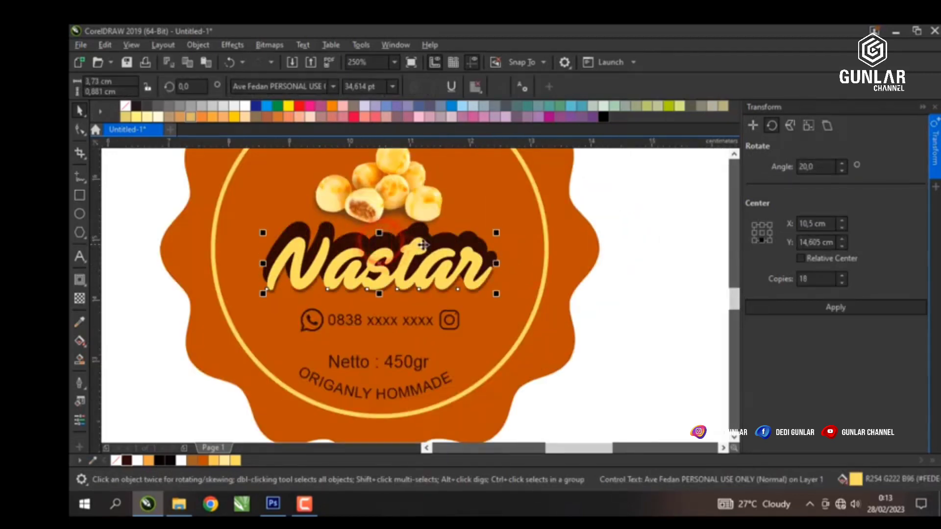
key("ctrl+z")
Step: Group the Nastar lettering with its outline, enlarge the group to about 4.2 cm wide and nudge it slightly down
left_click_drag(644, 211, 277, 272)
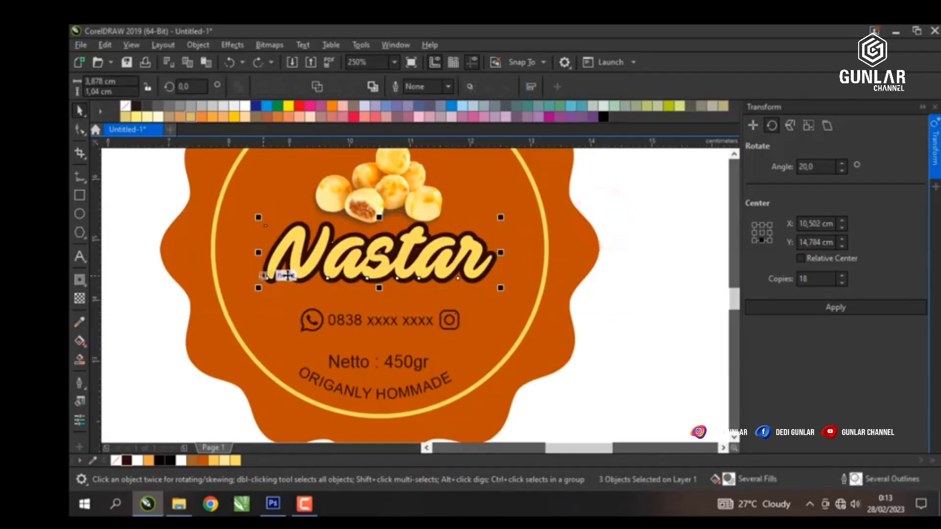
left_click_drag(500, 217, 510, 214)
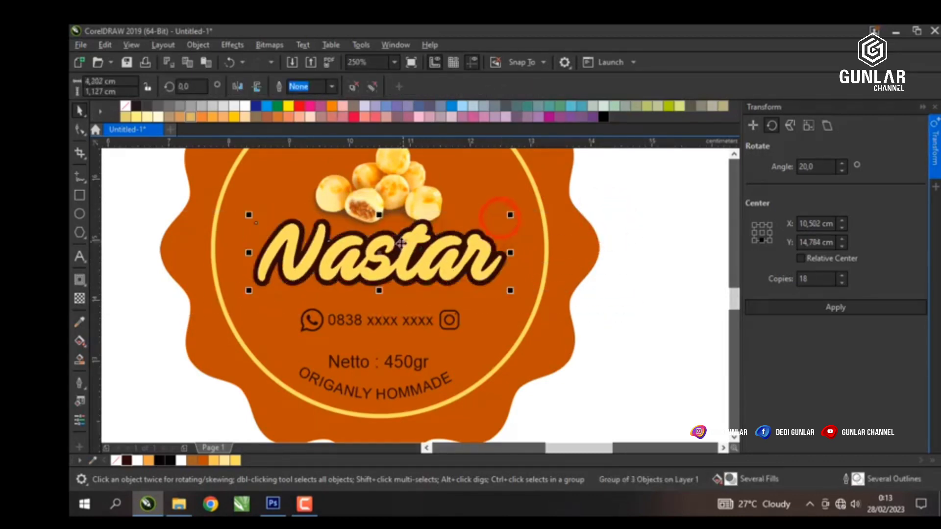
left_click_drag(405, 245, 405, 242)
scroll(405, 243, "down", 1)
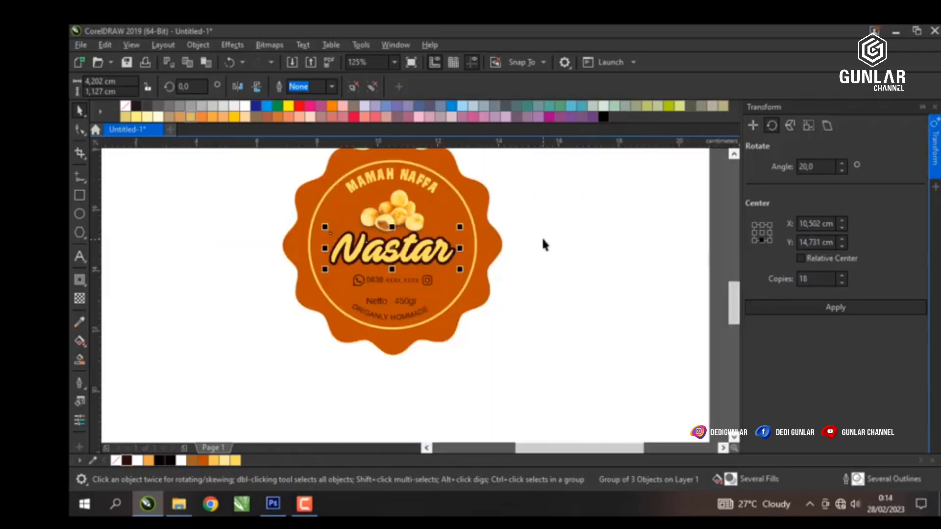
left_click(543, 239)
Step: Delete the unused cookie image beside the page
scroll(439, 283, "down", 4)
left_click_drag(274, 227, 348, 294)
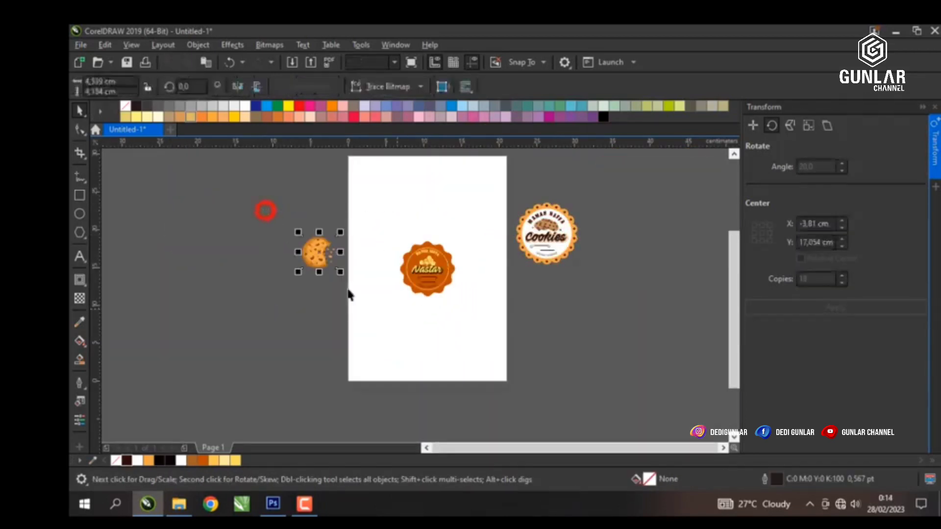
scroll(367, 273, "up", 4)
key("Delete")
scroll(357, 273, "down", 4)
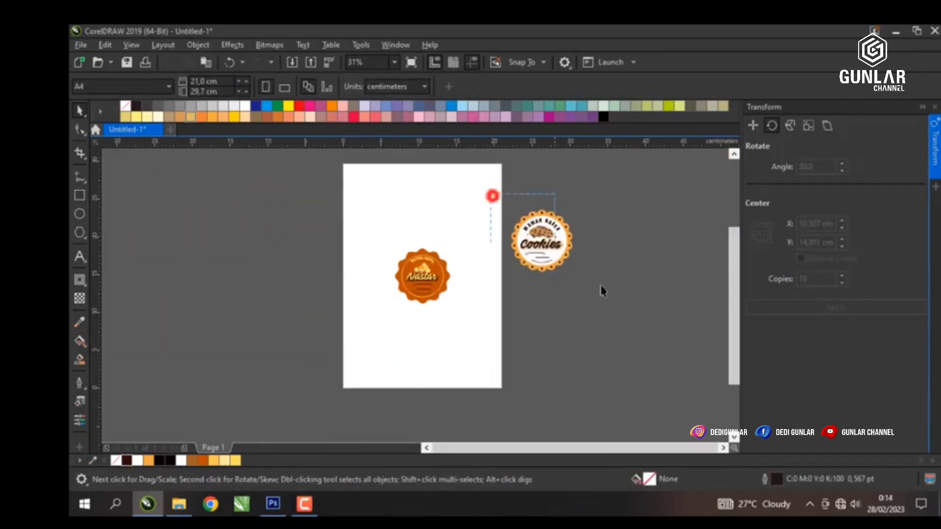
Step: Move the Cookies and Nastar badges side by side onto the upper part of the page
left_click_drag(603, 291, 601, 289)
left_click_drag(554, 244, 398, 215)
left_click_drag(357, 330, 504, 241)
left_click_drag(419, 278, 459, 217)
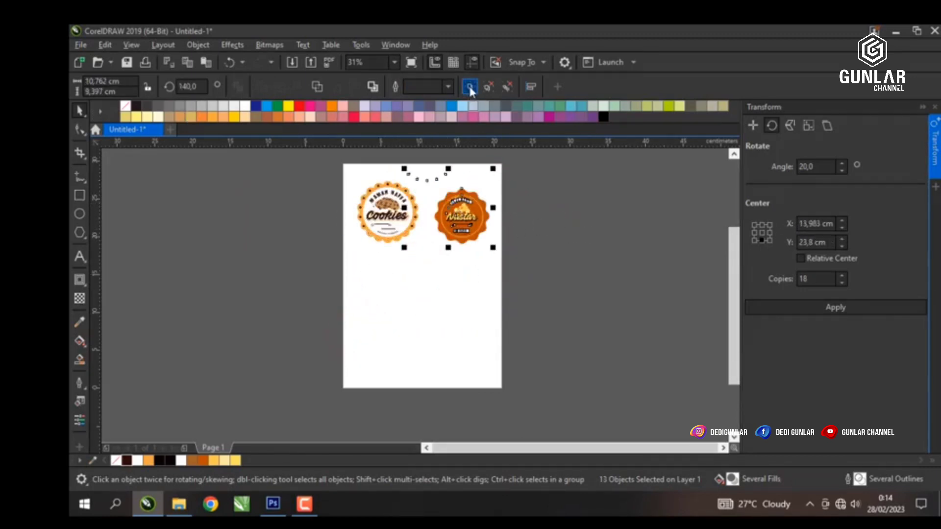
Step: Delete the stray dark dots above the two badges
scroll(420, 164, "up", 5)
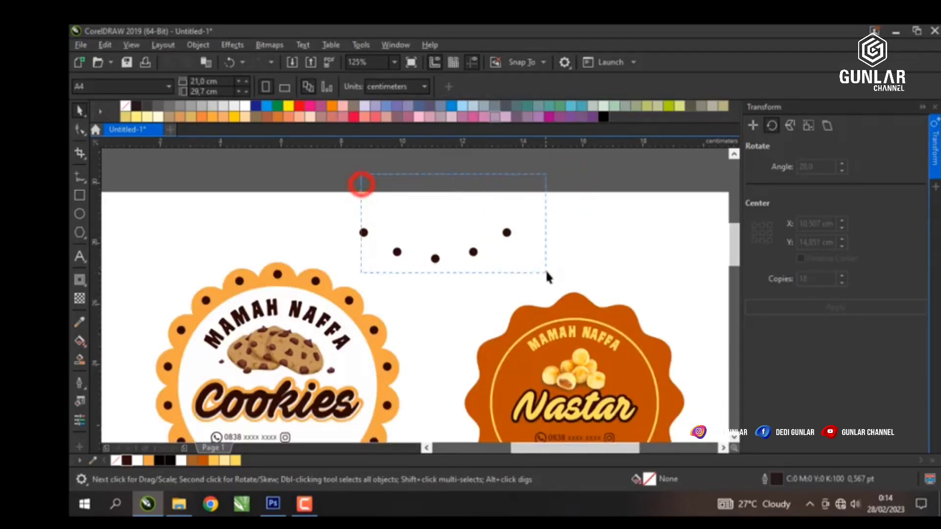
left_click_drag(546, 272, 546, 273)
key("Delete")
left_click_drag(327, 175, 495, 242)
key("Delete")
scroll(475, 225, "down", 1)
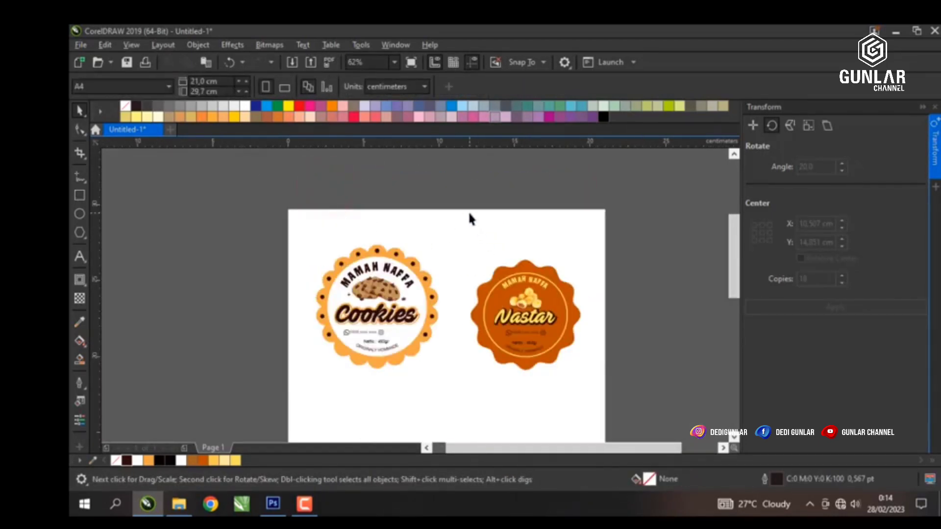
left_click(469, 213)
Step: Undo the dot deletions and the moves of both badges
key("ctrl+z")
key("ctrl+z")
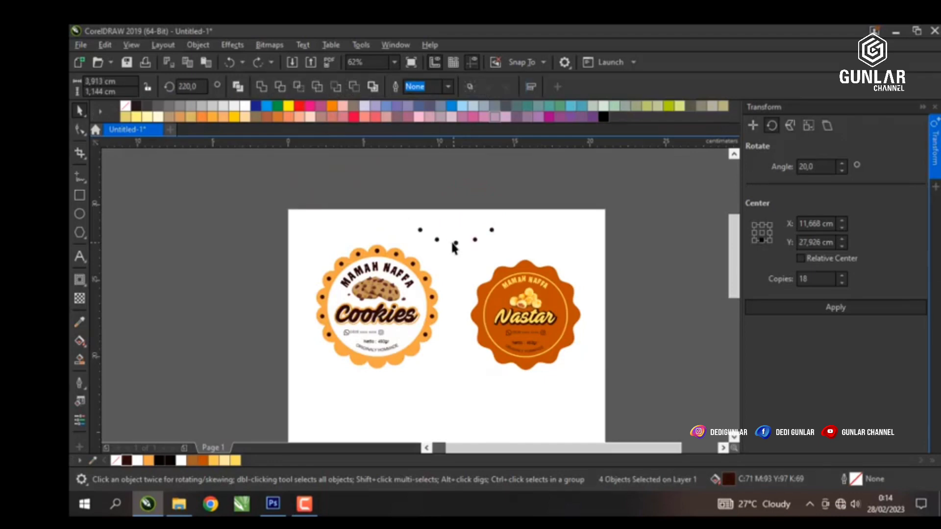
key("ctrl+z")
key("ctrl+z")
key("ctrl+z")
Step: Select the complete Cookies badge, including all its dots, and move it off the page to the opposite side
scroll(391, 229, "down", 1)
left_click(464, 222)
left_click_drag(473, 227, 600, 325)
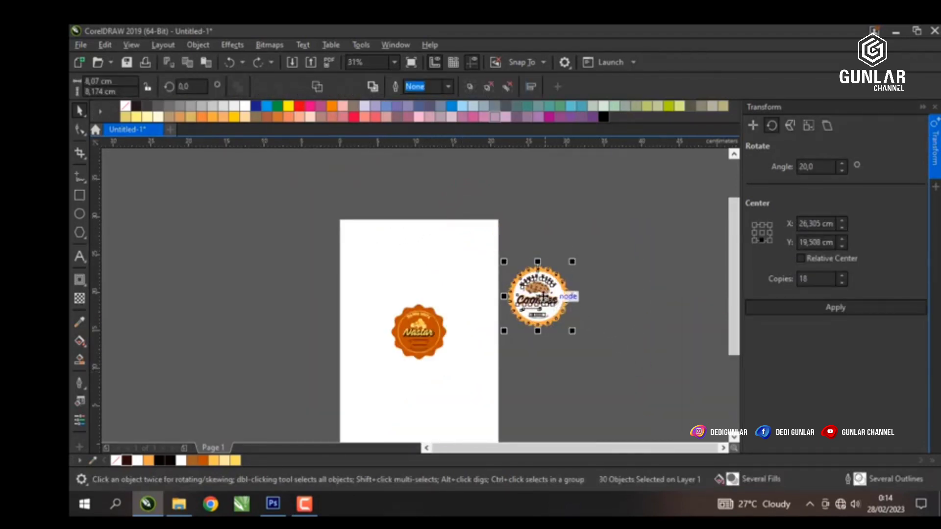
left_click_drag(543, 296, 205, 272)
Step: Group the whole Nastar badge and move it off the page, level with the Cookies badge and beside it
left_click_drag(323, 284, 519, 392)
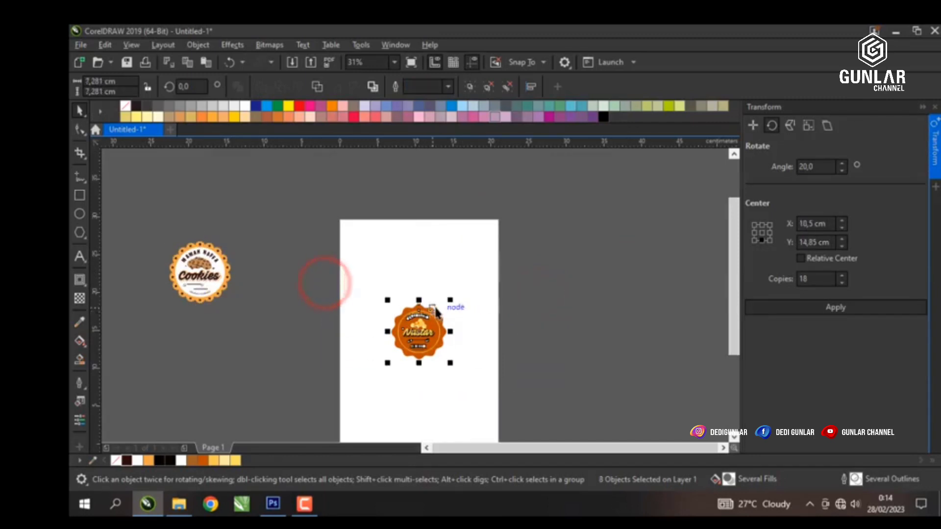
key("ctrl+g")
left_click_drag(392, 329, 245, 281)
scroll(245, 277, "up", 1)
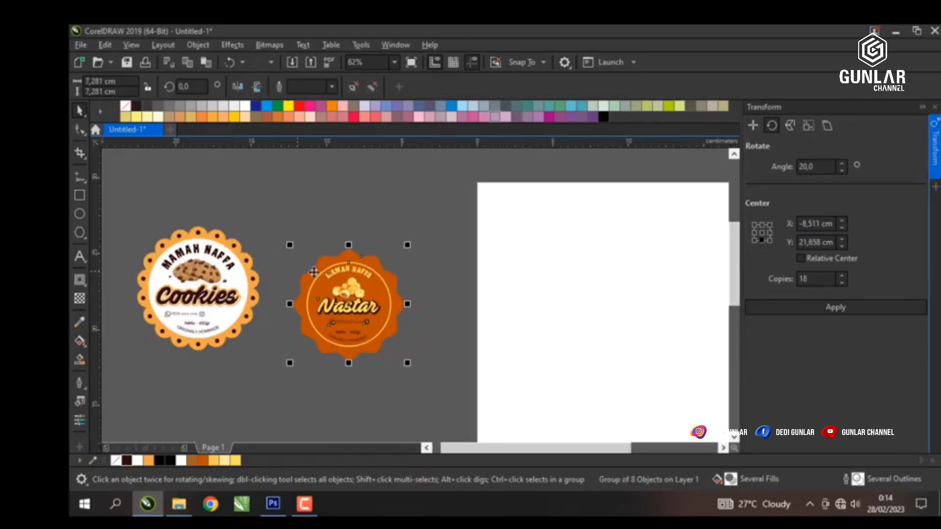
left_click_drag(314, 272, 315, 262)
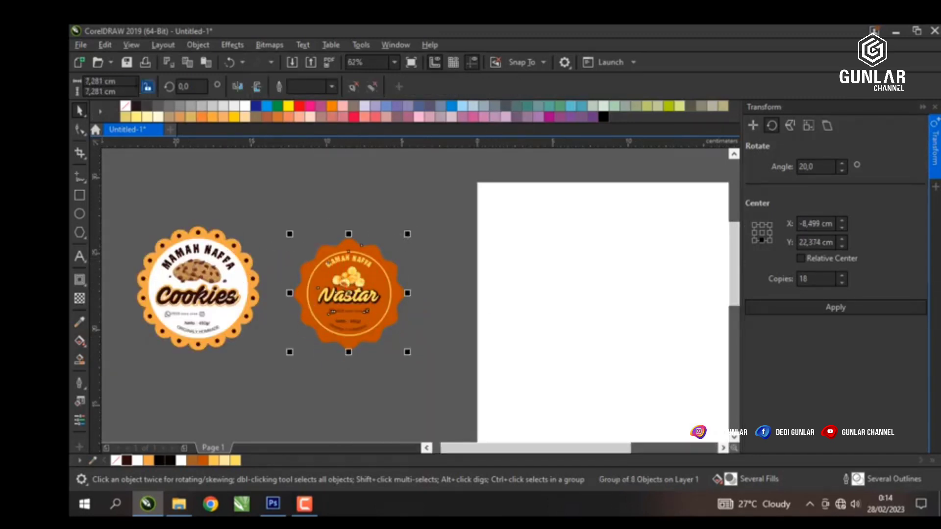
Step: Resize the Nastar badge proportionally to 10 cm wide
type("10")
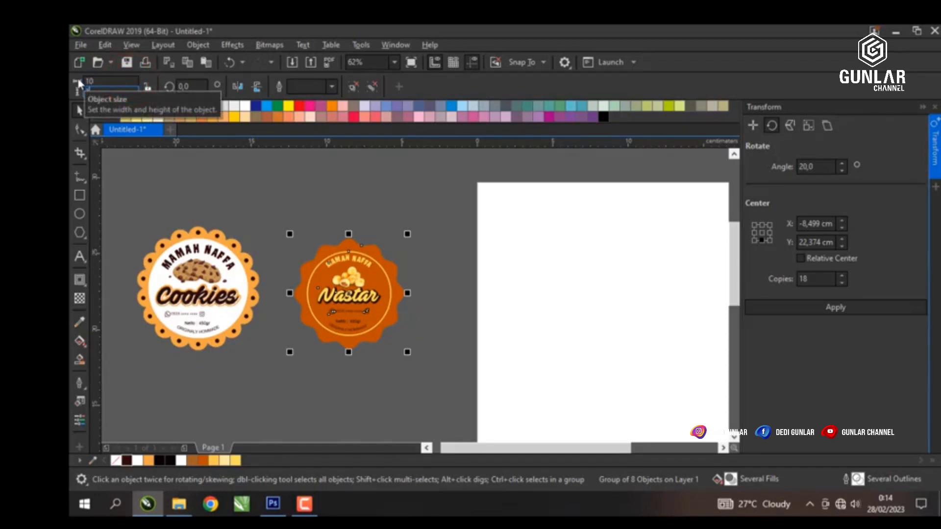
key("Return")
left_click(189, 275)
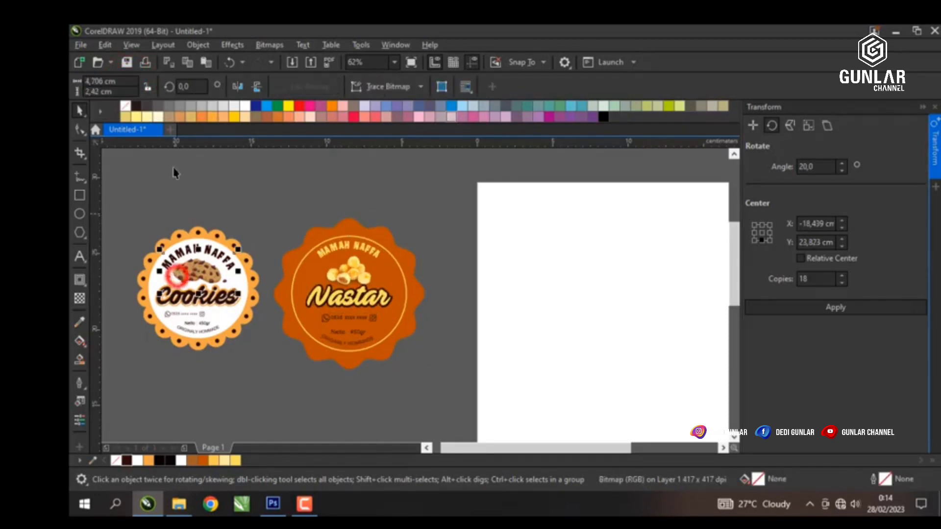
Step: Group all objects of the Cookies badge and resize the group to 6 × 6 cm
left_click_drag(124, 217, 275, 401)
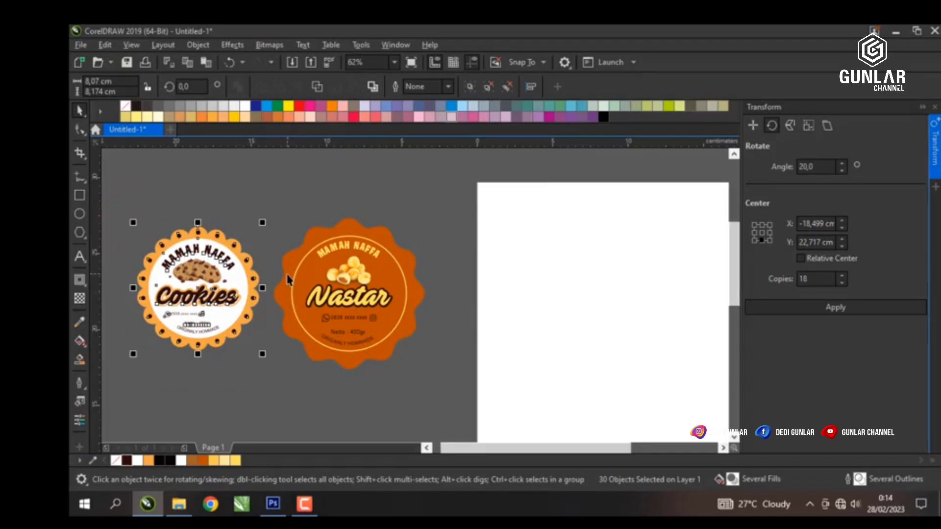
key("ctrl+g")
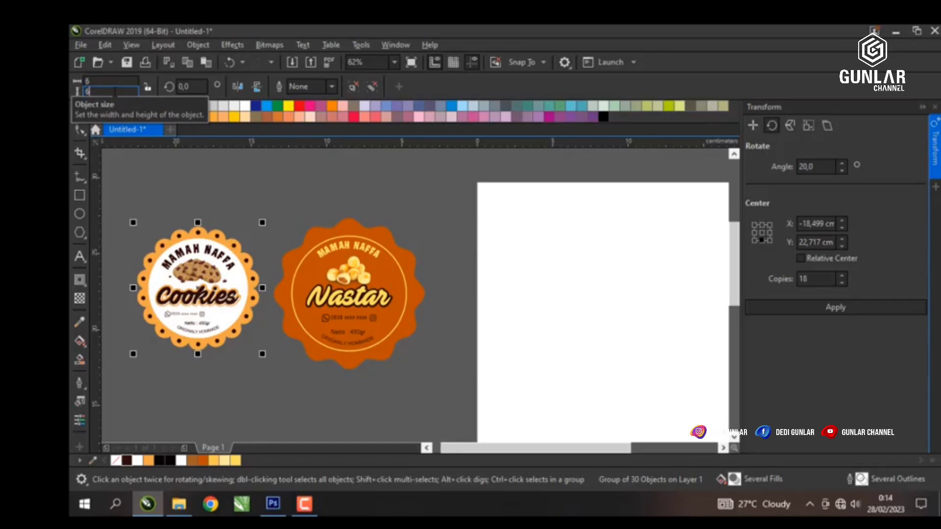
key("Return")
Step: Resize the Nastar badge to 6 × 6 cm and move it closer to the Cookies badge
left_click(357, 287)
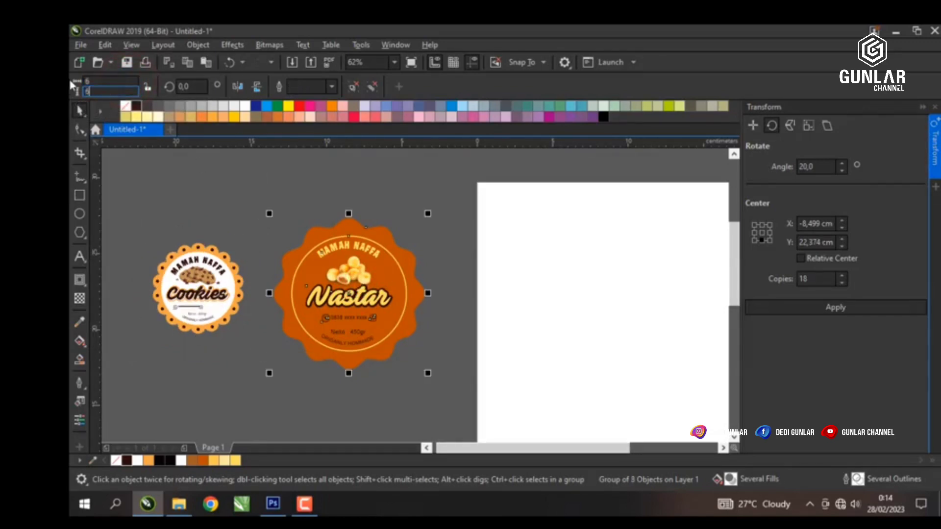
key("Return")
left_click(304, 227)
left_click_drag(280, 226, 429, 374)
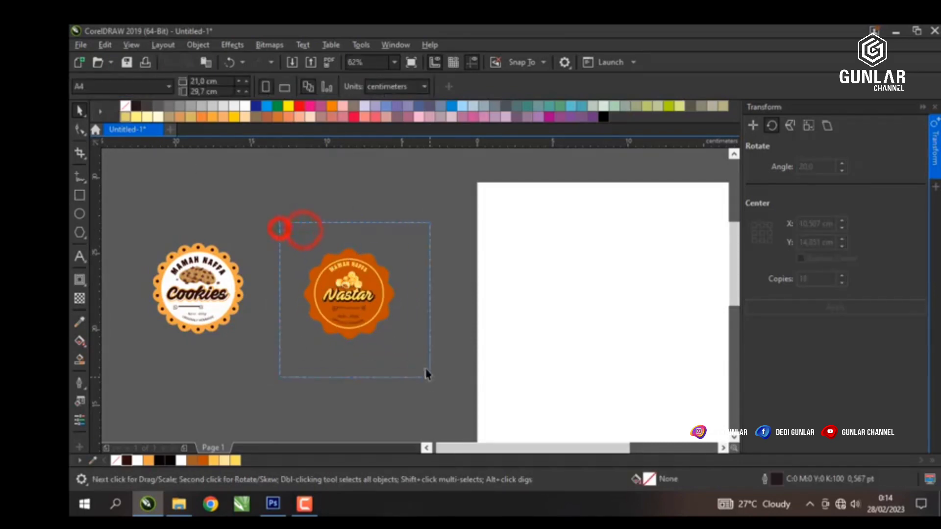
left_click_drag(365, 297, 318, 293)
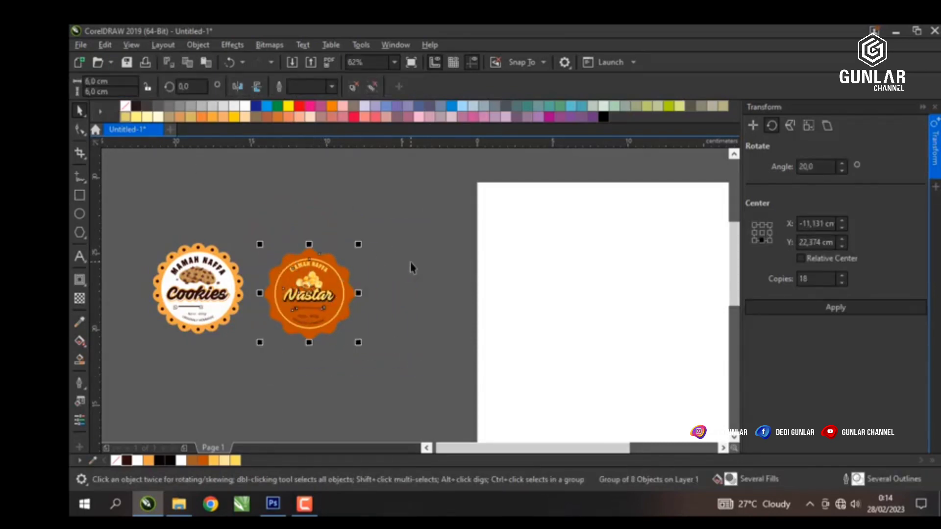
Step: Nudge the Nastar badge up slightly so it sits level with the Cookies badge
scroll(412, 265, "down", 1)
left_click(384, 226)
scroll(384, 225, "up", 3)
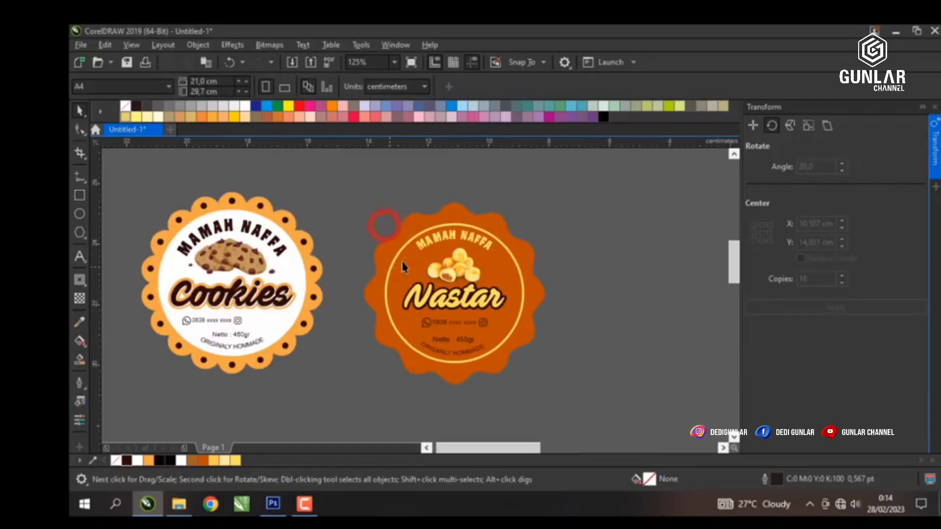
left_click(451, 254)
left_click_drag(451, 254, 448, 241)
left_click(563, 263)
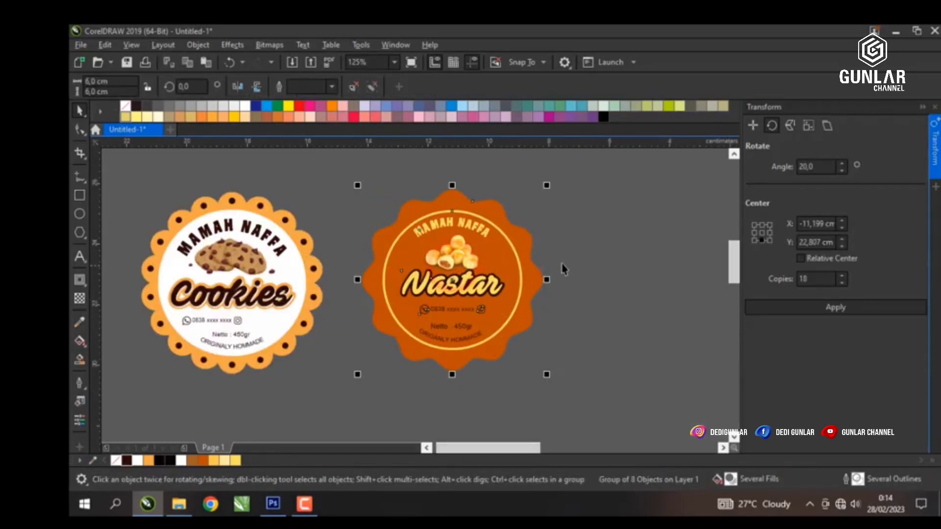
Step: Draw a tall, narrow rectangle about 2.3 cm wide and 9.8 cm high, running down from the lower part of the Cookies badge
scroll(463, 239, "down", 1)
scroll(344, 252, "up", 1)
scroll(235, 244, "down", 1)
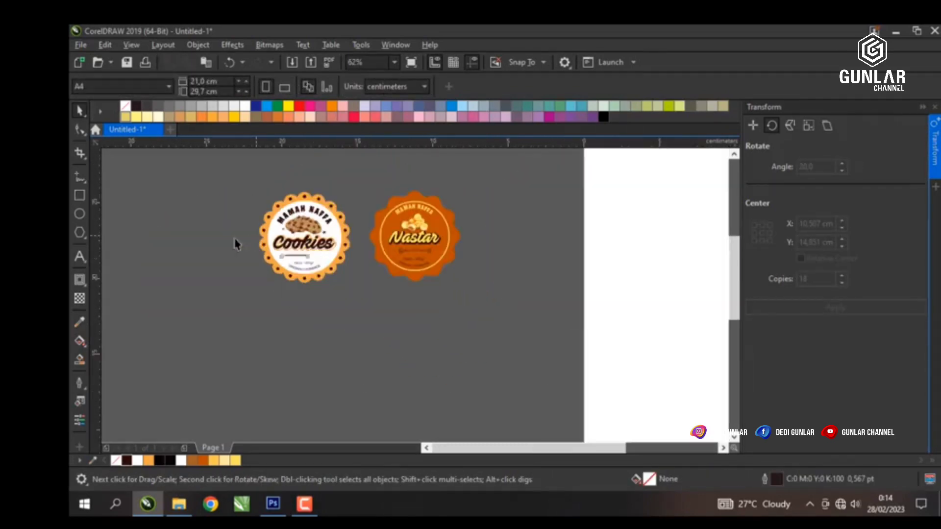
left_click(80, 196)
left_click_drag(294, 266, 329, 414)
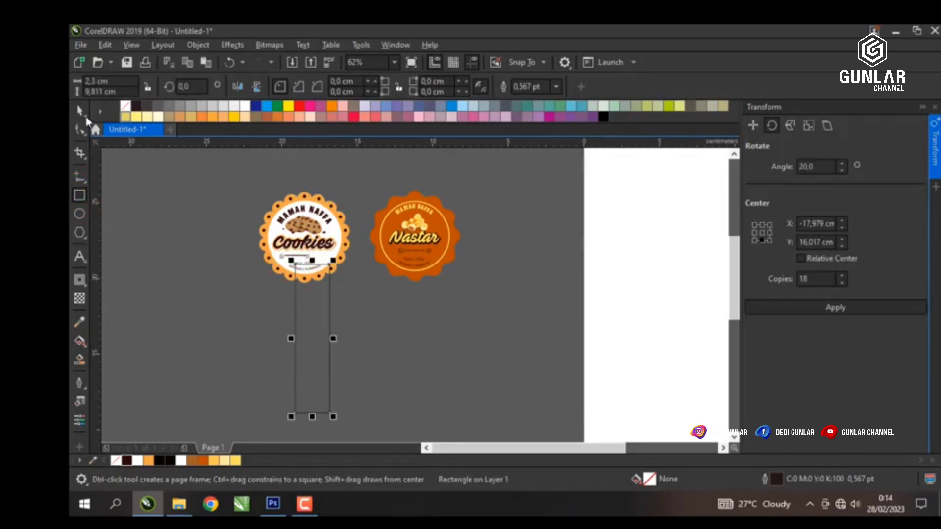
left_click(80, 111)
Step: Centre the rectangle horizontally on the Cookies badge
scroll(315, 333, "up", 1)
left_click(314, 341)
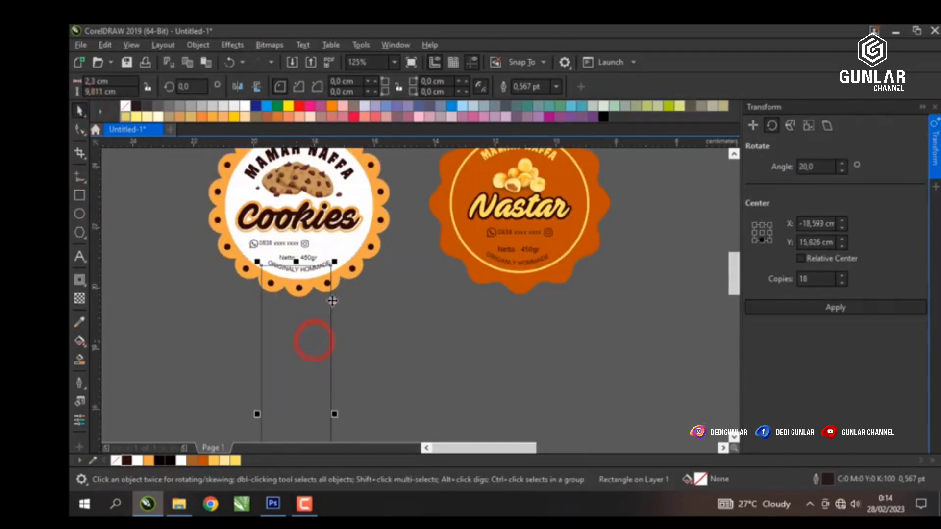
left_click(357, 258, "shift")
key("c")
left_click(411, 307)
Step: Fill the rectangle with the orange sampled from the Cookies badge border and send it behind the badge
left_click(320, 332)
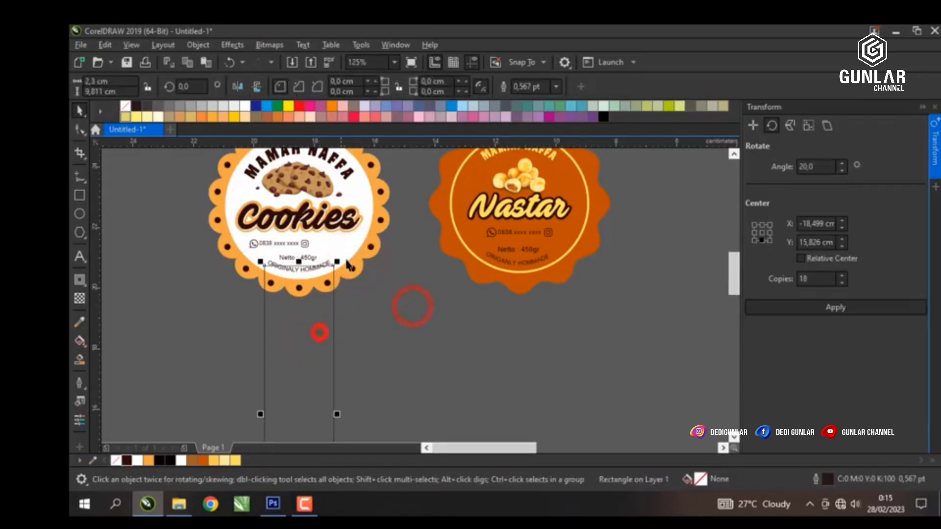
scroll(354, 266, "up", 1)
key("ctrl+shift+e")
left_click(370, 258)
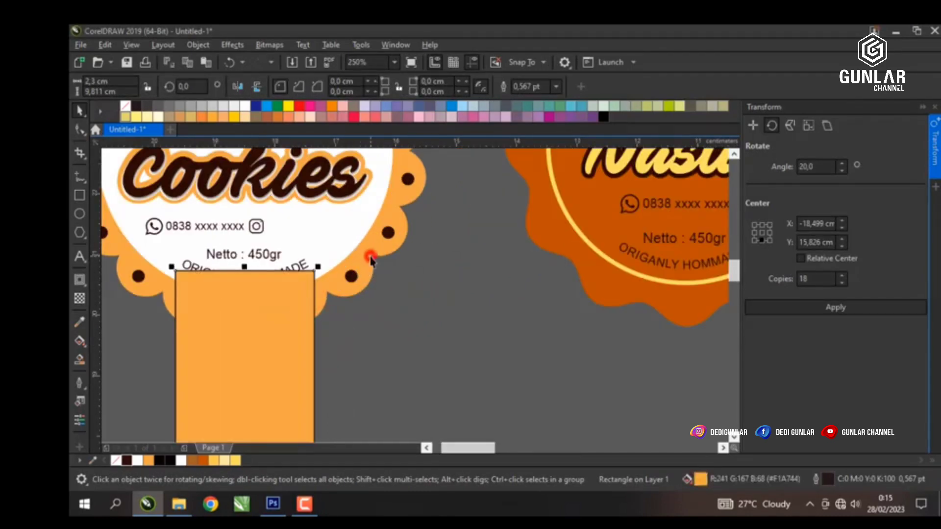
scroll(371, 257, "down", 1)
left_click(305, 319)
key("shift+Page_Down")
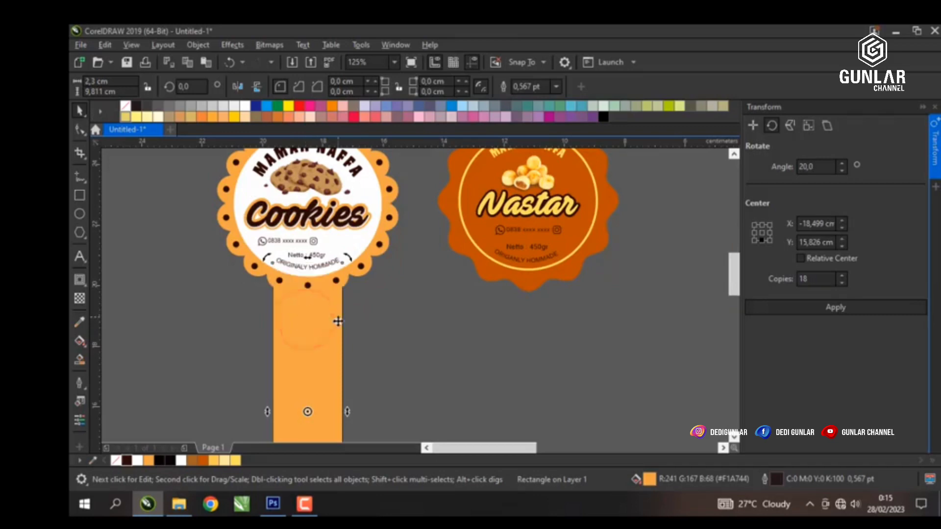
Step: Shift the orange strip down slightly beneath the Cookies badge and remove its outline
left_click(367, 321)
left_click(285, 337)
left_click_drag(288, 364, 287, 354)
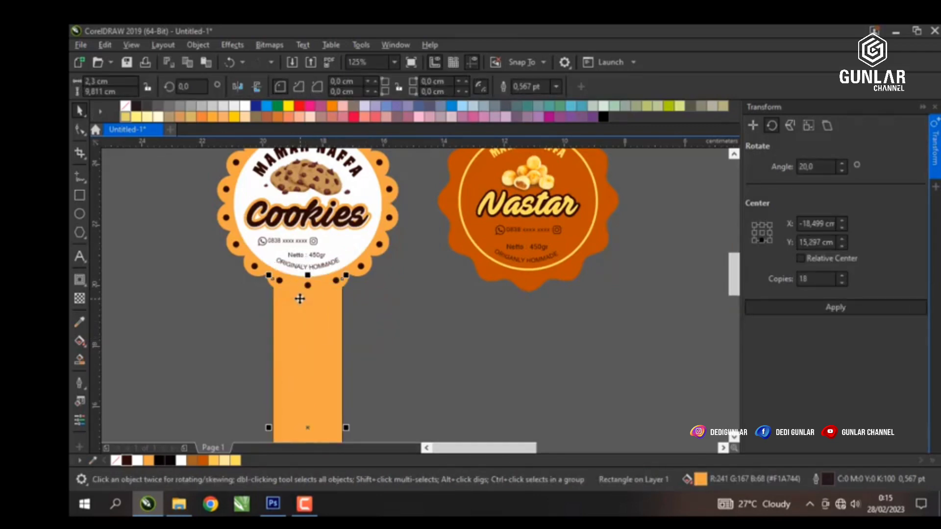
right_click(126, 107)
scroll(306, 304, "down", 3)
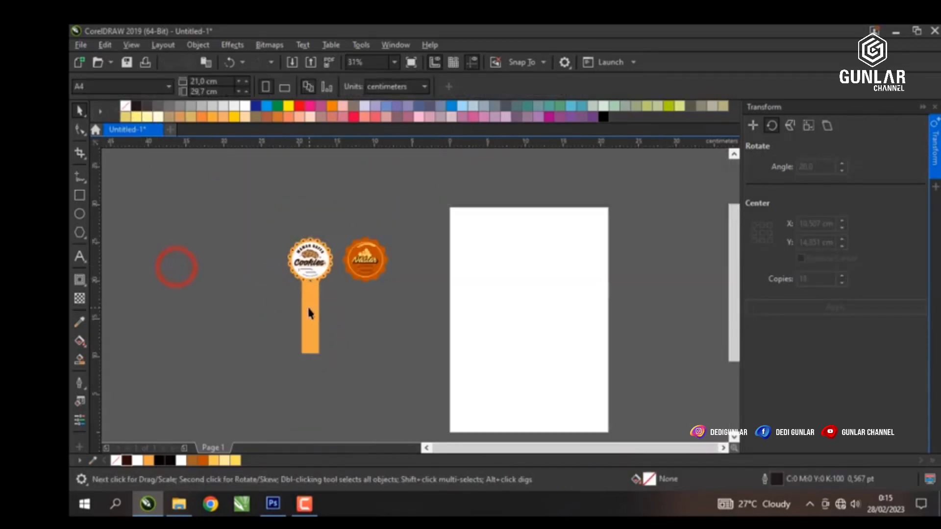
Step: Set the orange strip's size to 3 cm wide and 15 cm high
scroll(307, 304, "up", 2)
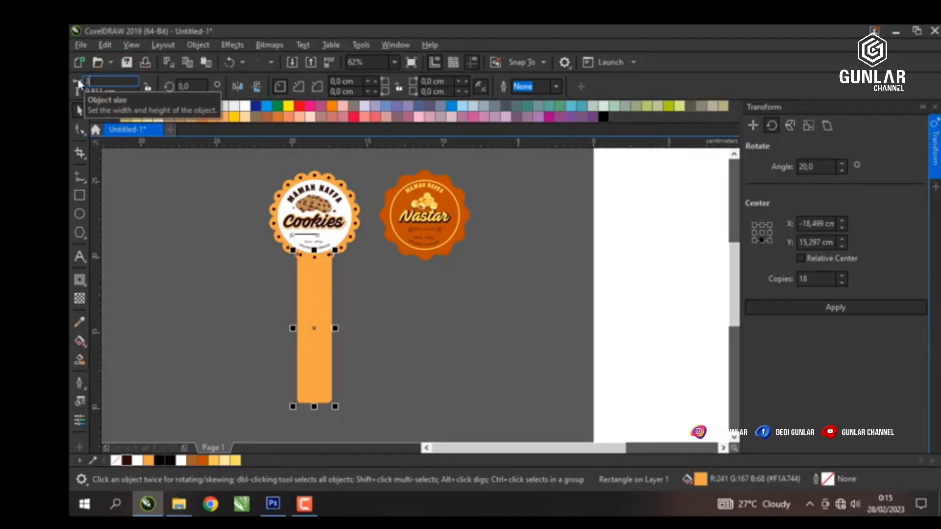
key("Return")
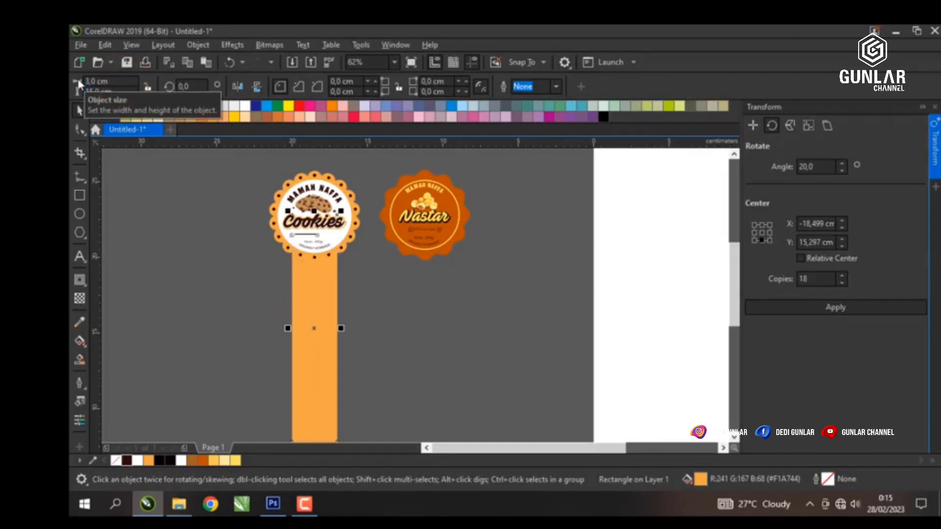
scroll(311, 206, "down", 2)
scroll(305, 225, "up", 1)
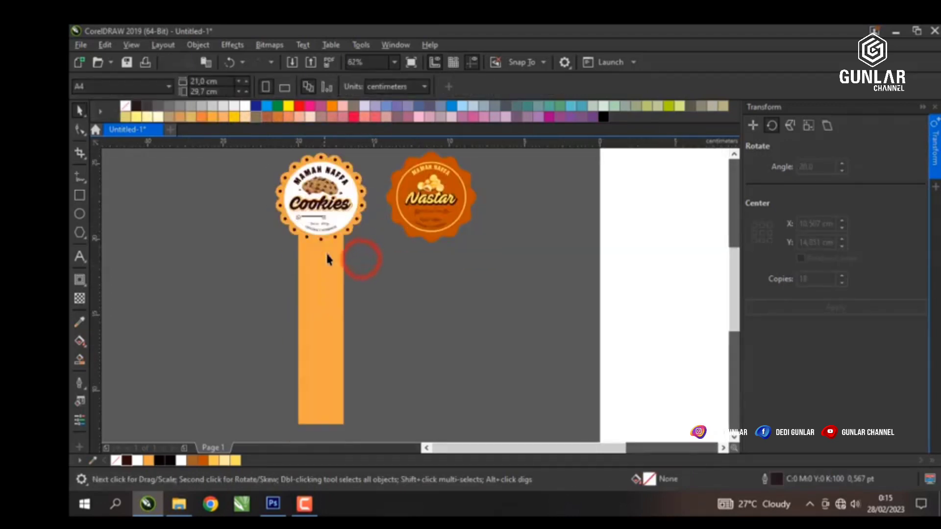
Step: Lower the orange strip so only its upper end stays tucked behind the Cookies badge
left_click(326, 264)
left_click(407, 270)
left_click(307, 273)
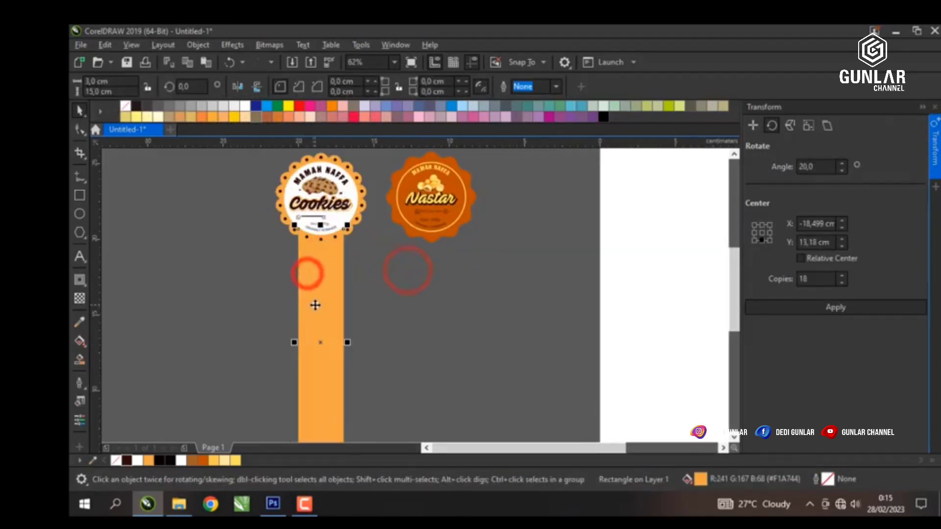
left_click(315, 300)
left_click(399, 285)
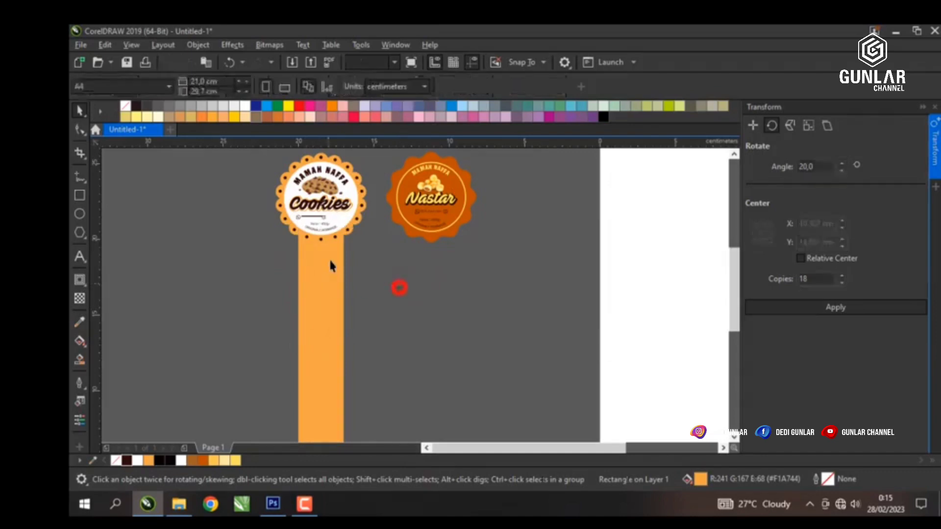
scroll(330, 260, "down", 2)
scroll(324, 269, "up", 2)
scroll(324, 265, "down", 2)
Step: Shorten the orange strip to a height of 10 cm
left_click(324, 290)
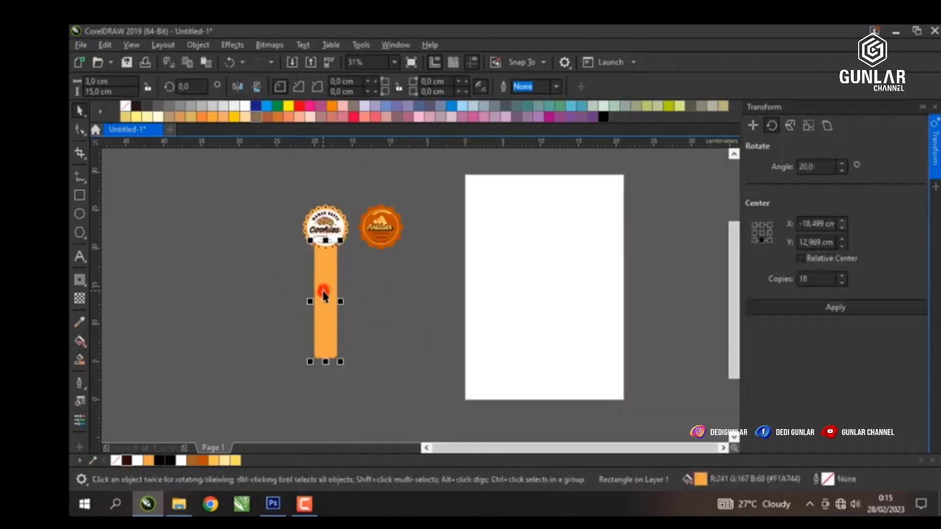
left_click(125, 91)
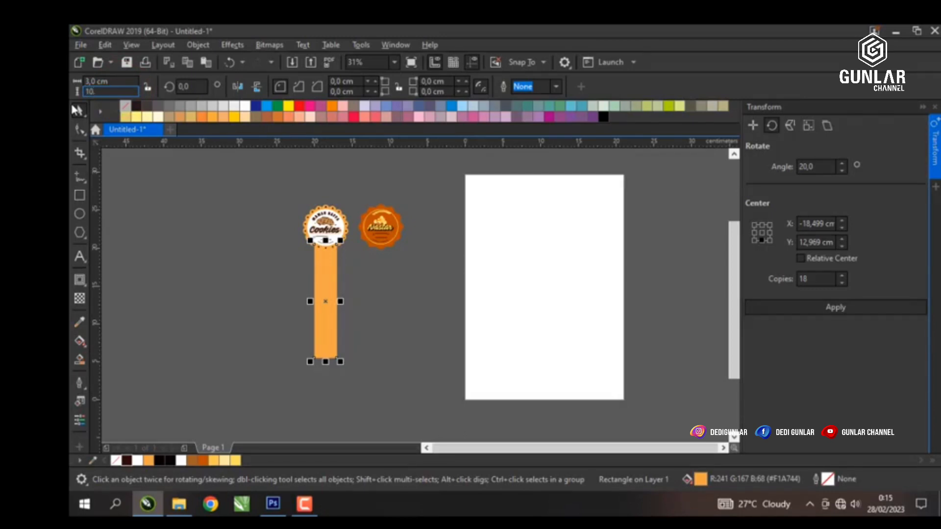
key("Return")
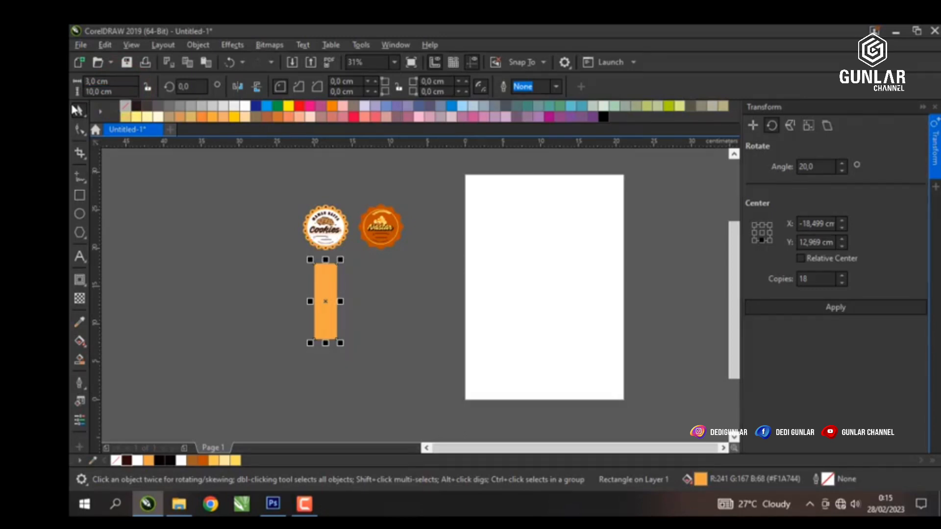
Step: Move the shortened strip straight up until its upper end is tucked behind the Cookies badge
scroll(318, 251, "up", 2)
left_click_drag(341, 306, 347, 283)
scroll(327, 247, "up", 2)
scroll(348, 289, "down", 5)
left_click(412, 319)
left_click(357, 325)
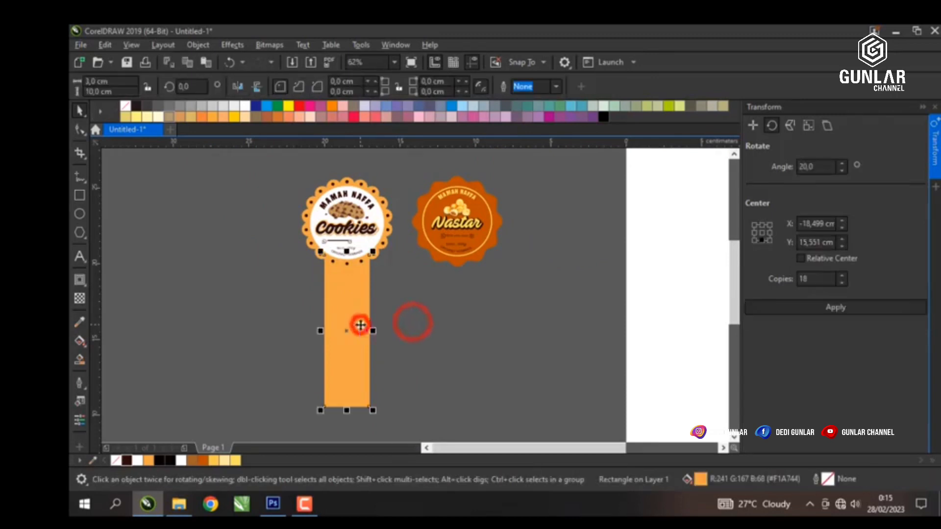
Step: Try rounding all four corners of the strip with a 1.5 cm radius
scroll(360, 353, "up", 2)
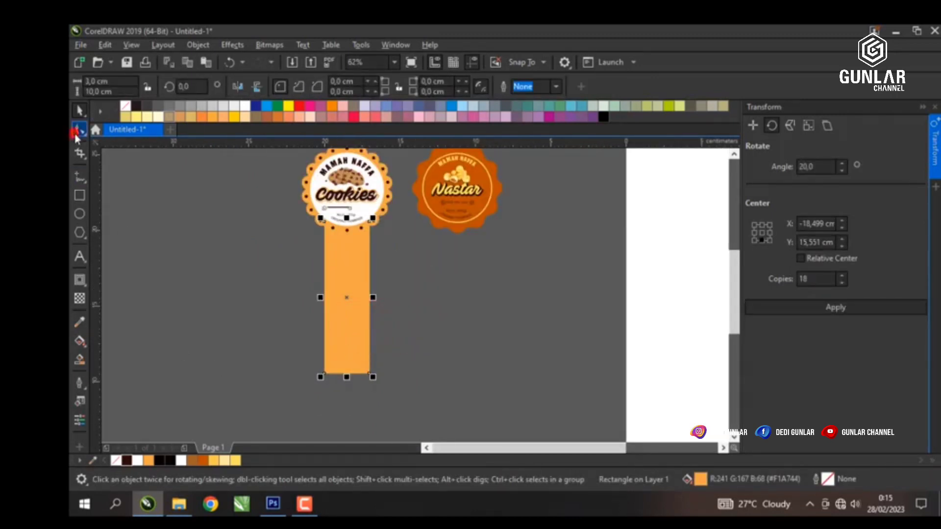
left_click(76, 133)
scroll(321, 372, "up", 2)
left_click_drag(318, 366, 317, 315)
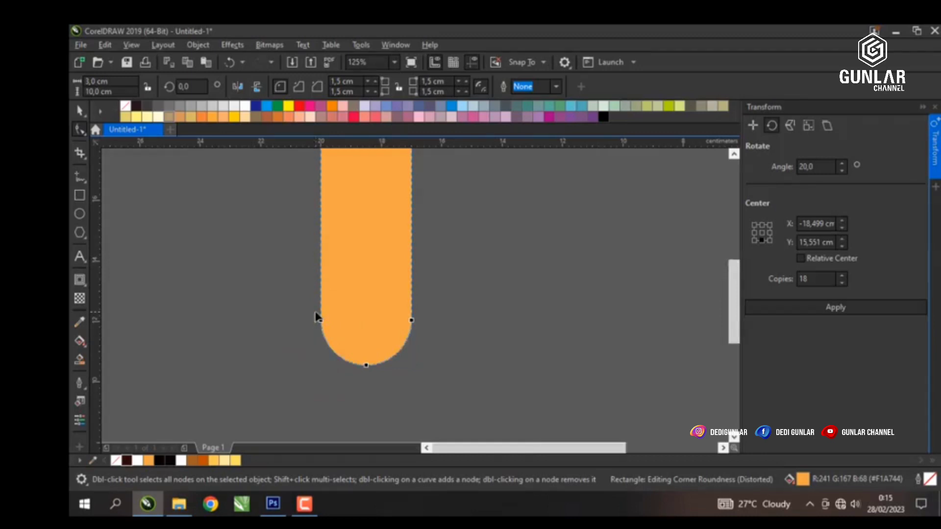
scroll(317, 315, "down", 2)
key("ctrl+z")
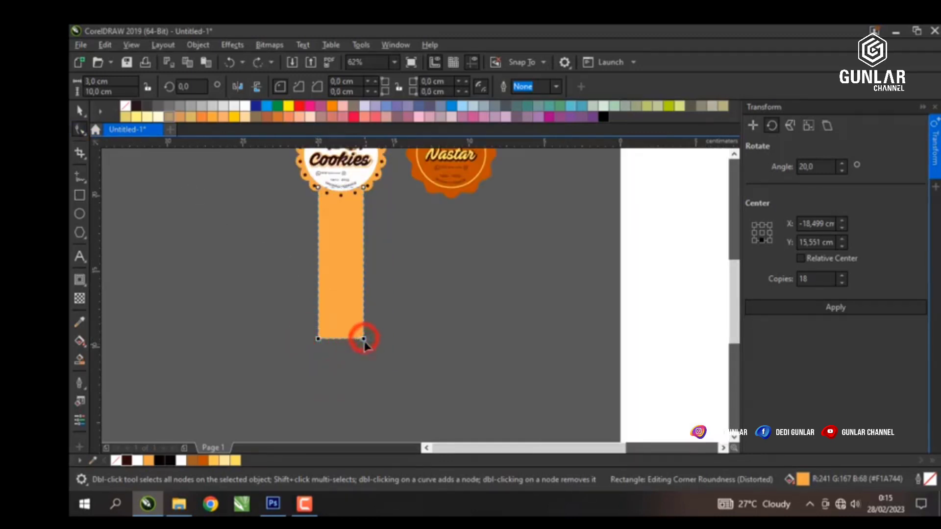
Step: Try rounding only the strip's two lower corners with a 1.5 cm radius
left_click_drag(364, 339, 364, 316)
left_click(80, 110)
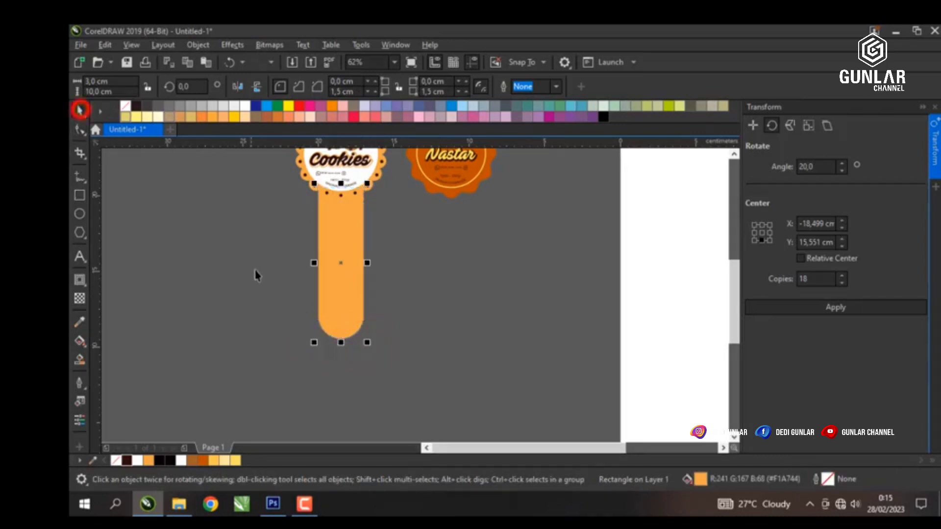
left_click(255, 273)
scroll(338, 309, "down", 2)
scroll(341, 306, "up", 2)
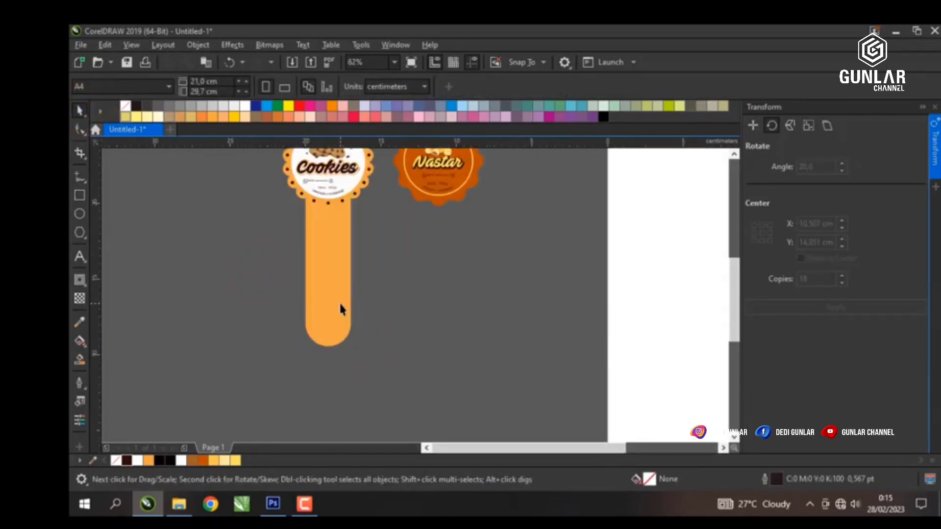
key("ctrl+z")
Step: Convert the square-cornered orange strip to curves for node editing
left_click(384, 311)
scroll(324, 336, "up", 2)
scroll(324, 336, "up", 2)
left_click(325, 325)
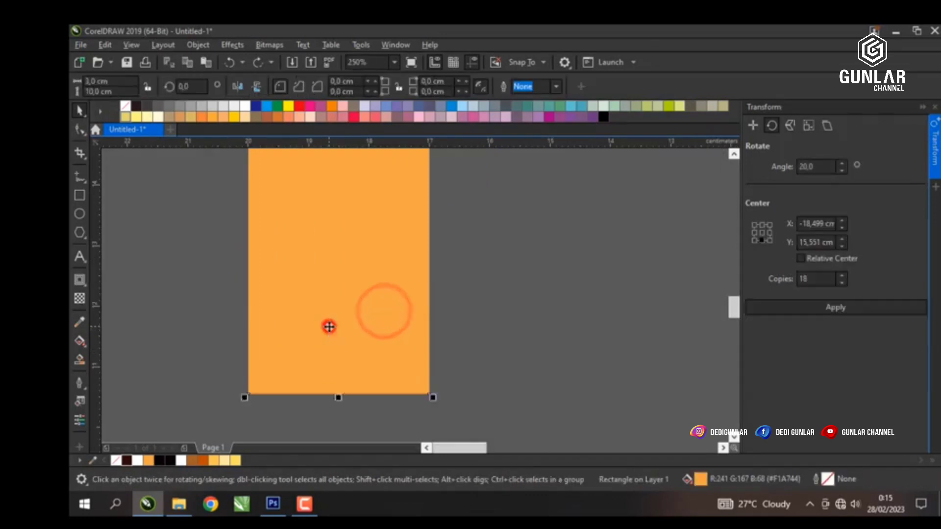
key("F10")
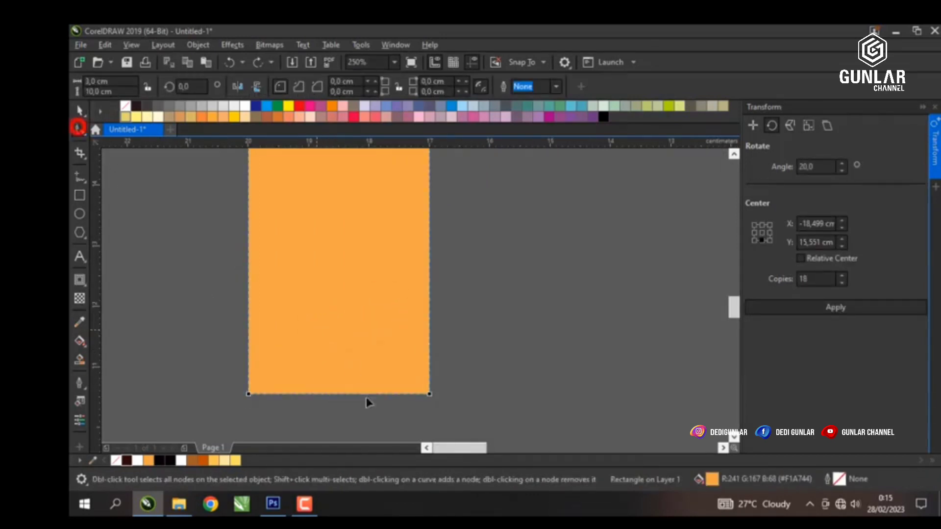
right_click(336, 395)
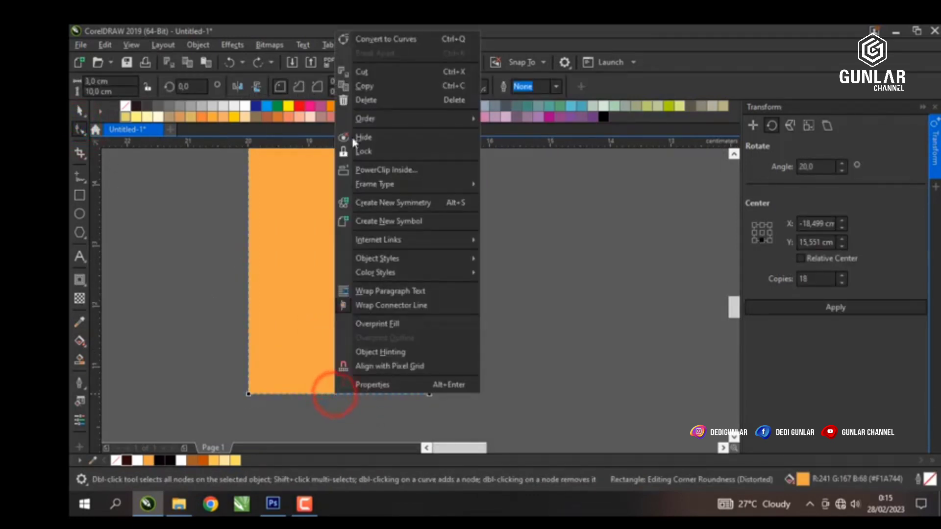
left_click(379, 40)
Step: Add a node at the middle of the strip's lower edge and pull it up to form a V-shaped ribbon notch
right_click(334, 394)
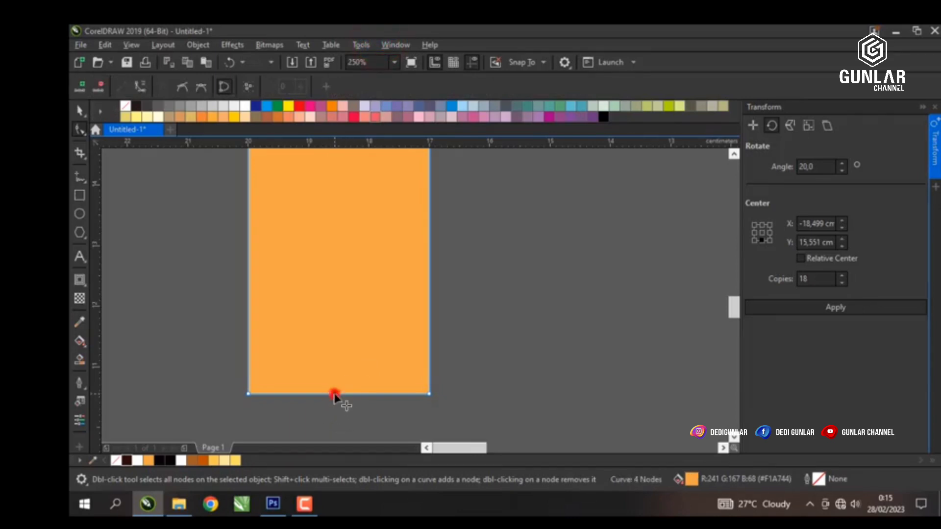
left_click(360, 165)
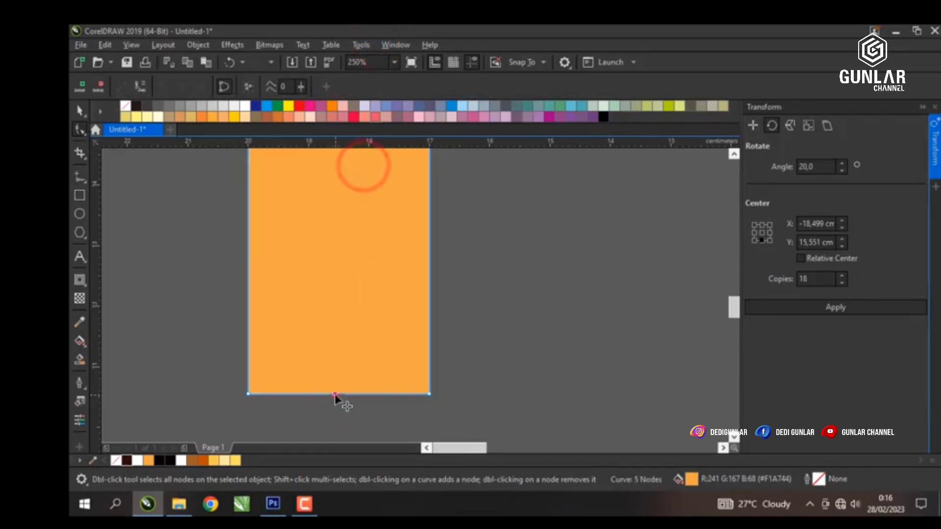
left_click_drag(335, 394, 337, 348)
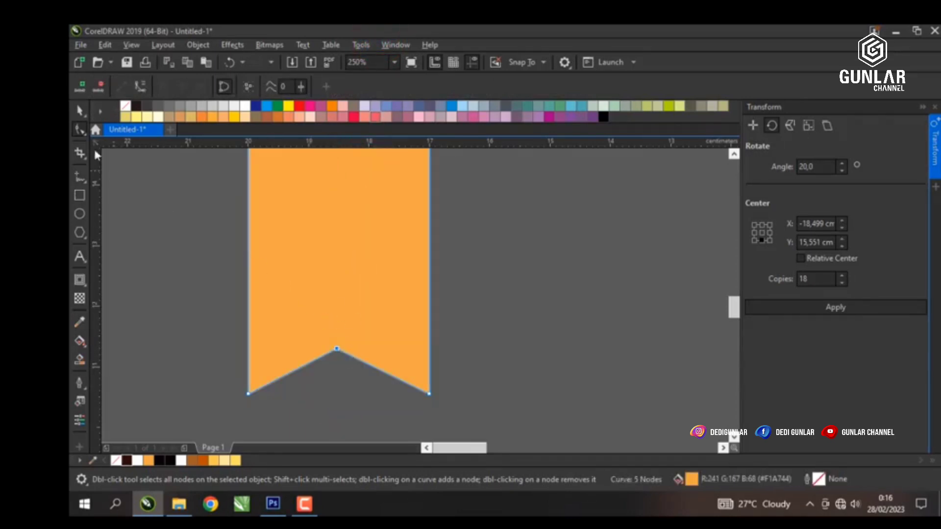
left_click(80, 111)
scroll(363, 331, "down", 5)
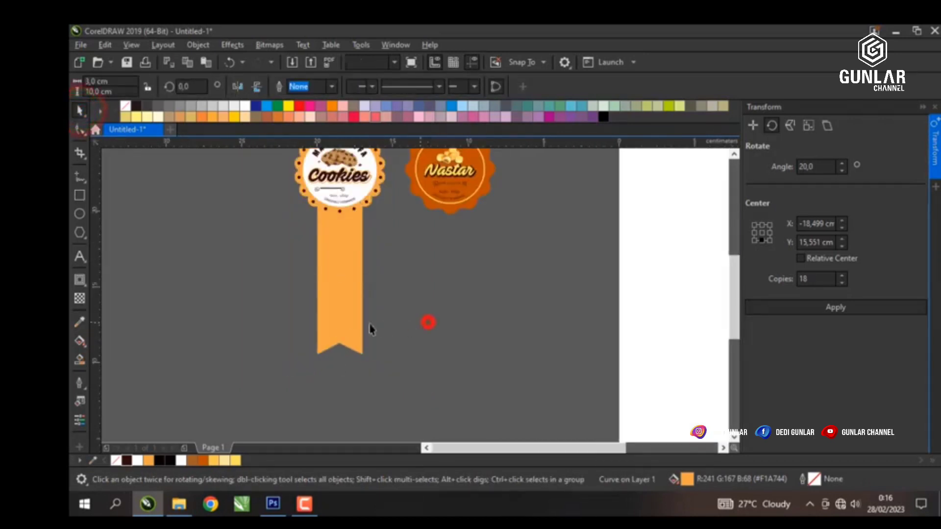
scroll(355, 296, "up", 2)
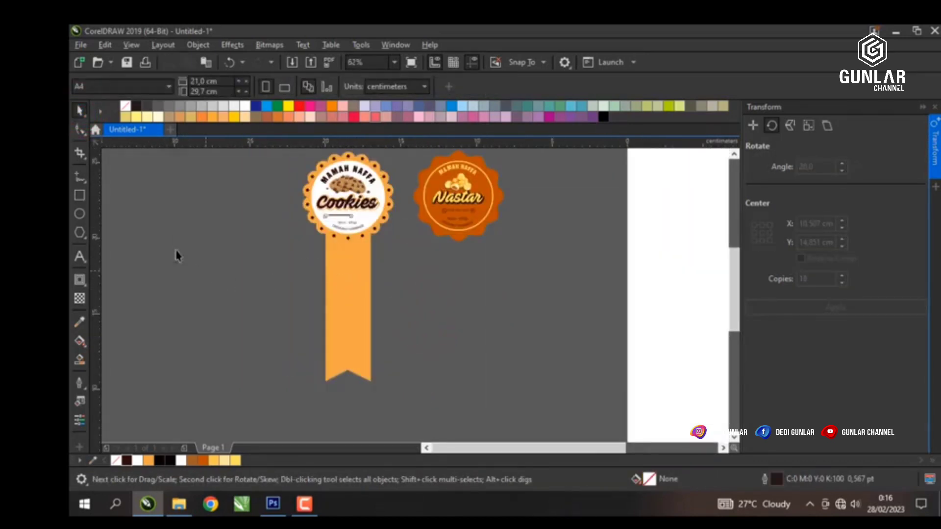
key("F6")
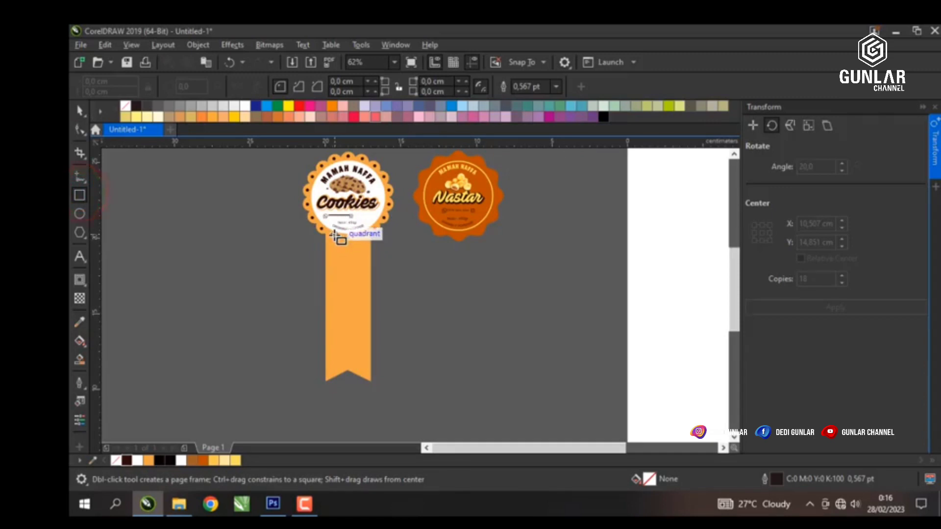
left_click_drag(335, 236, 361, 361)
key("Delete")
left_click(79, 111)
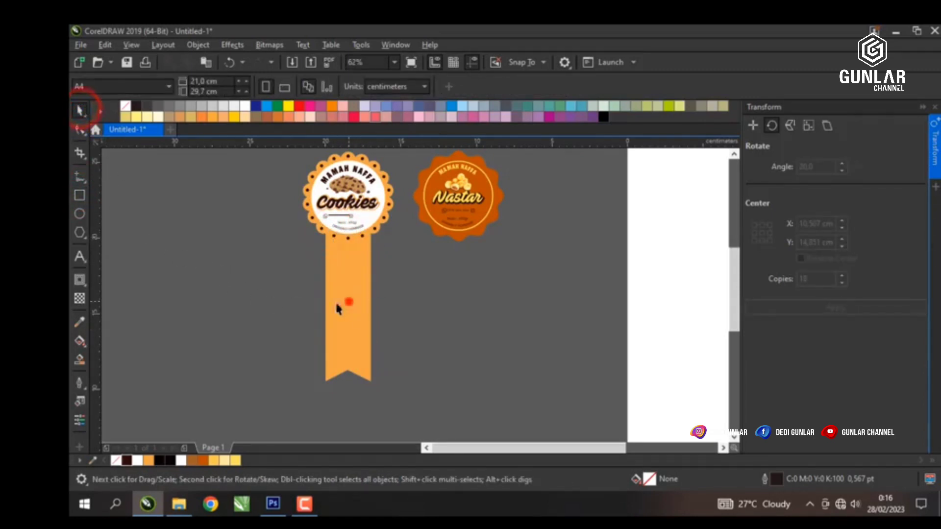
Step: Add a one-step inside contour with a 0.254 cm offset to the notched orange ribbon
left_click(348, 303)
left_click(79, 280)
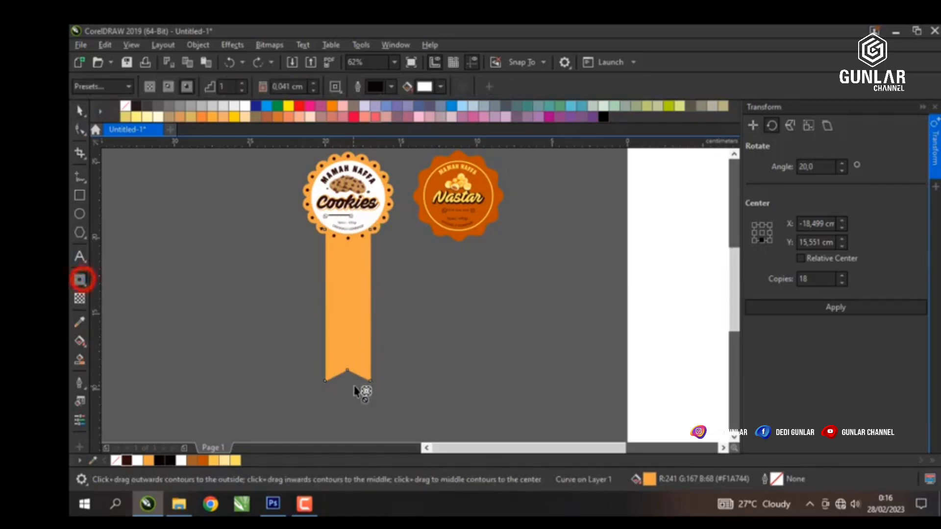
scroll(363, 388, "up", 3)
left_click_drag(386, 392, 374, 363)
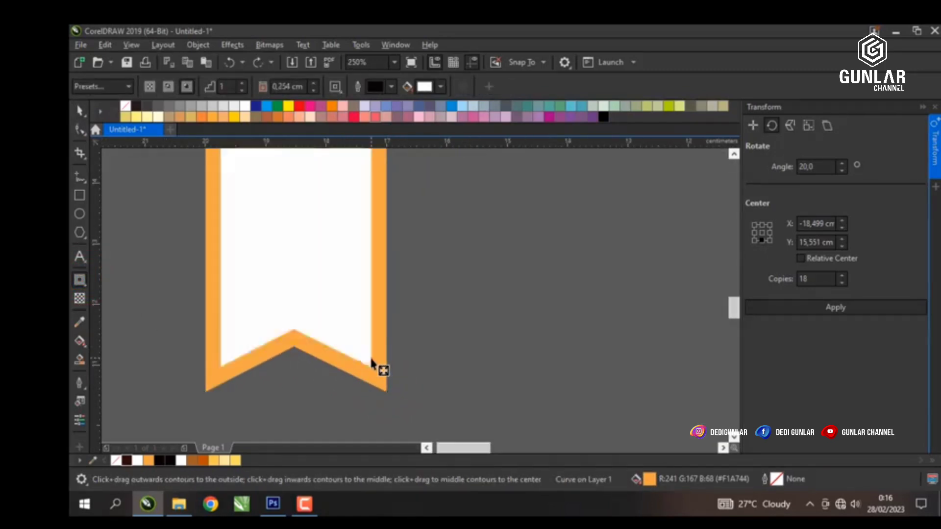
scroll(373, 363, "down", 3)
left_click(79, 110)
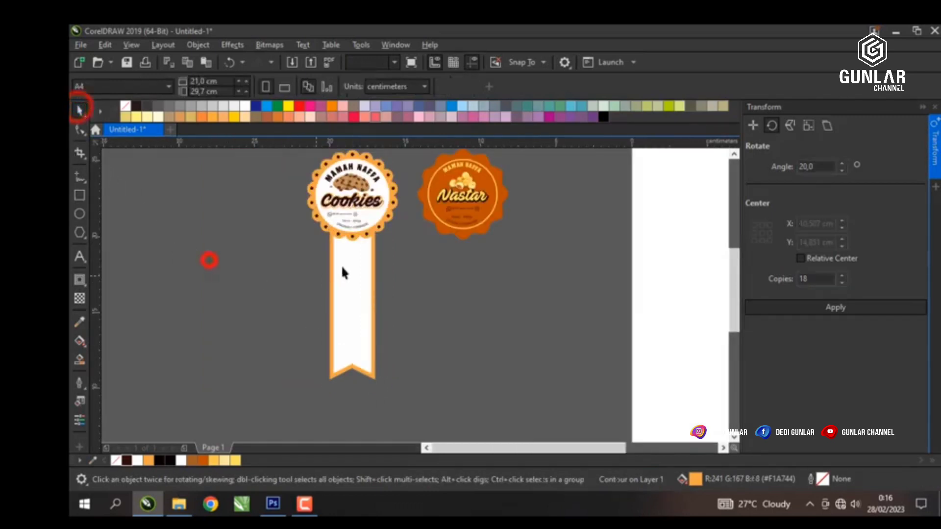
Step: Break the ribbon's contour apart and select the white inner shape on its own
scroll(343, 263, "up", 2)
left_click(351, 257)
right_click(352, 260)
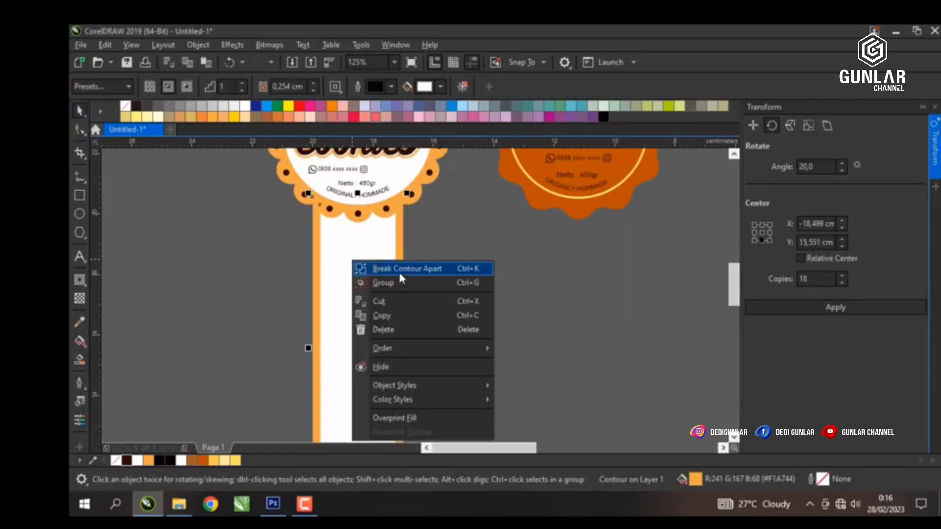
left_click(398, 269)
left_click(489, 277)
left_click(383, 269)
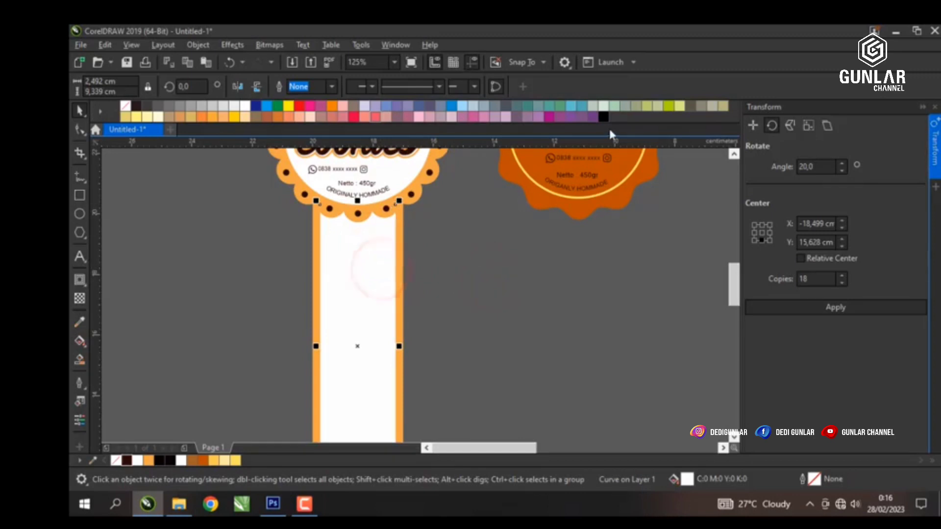
Step: Remove the inner shape's fill and give it a dark brown outline 3.0 pt wide
right_click(127, 462)
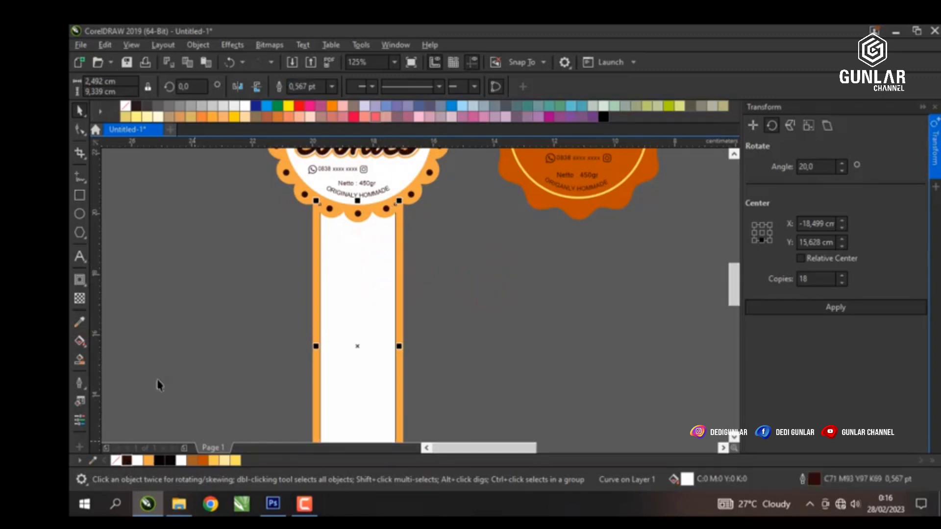
left_click(125, 105)
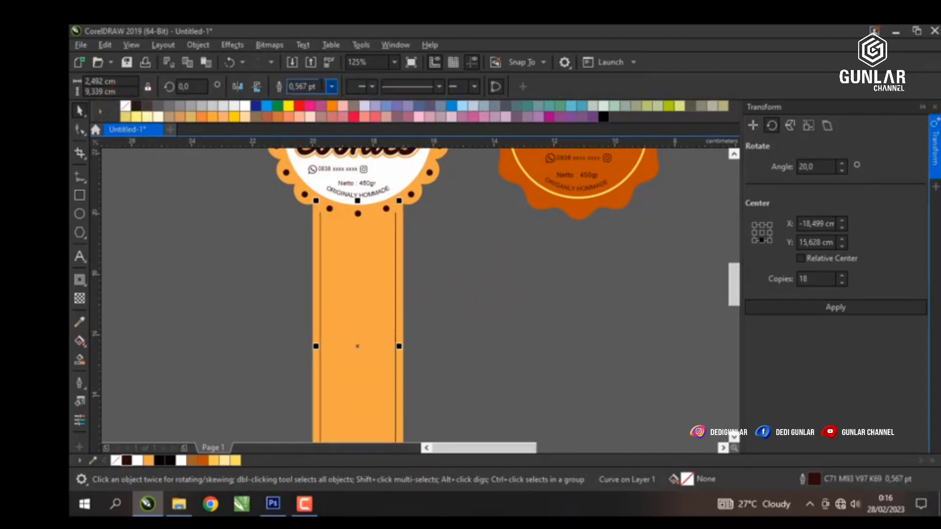
left_click(332, 87)
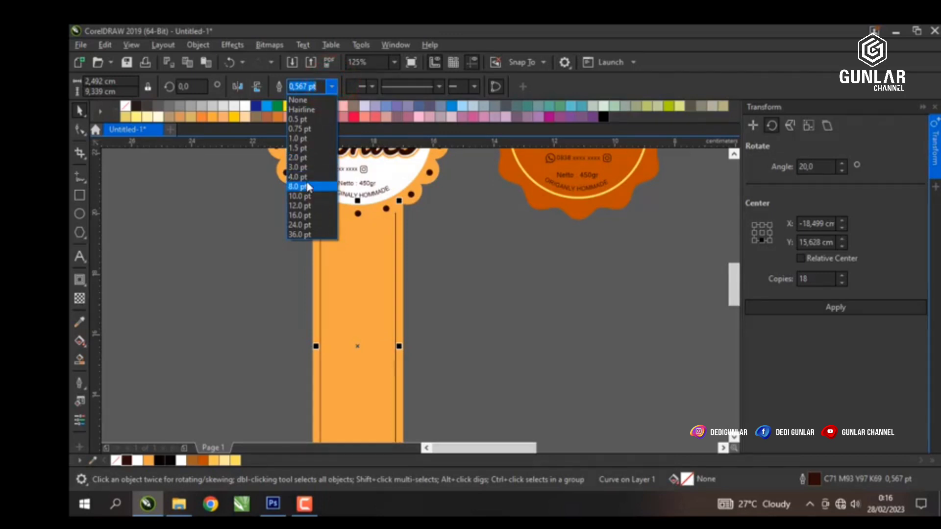
left_click(300, 167)
left_click(254, 260)
scroll(342, 297, "down", 2)
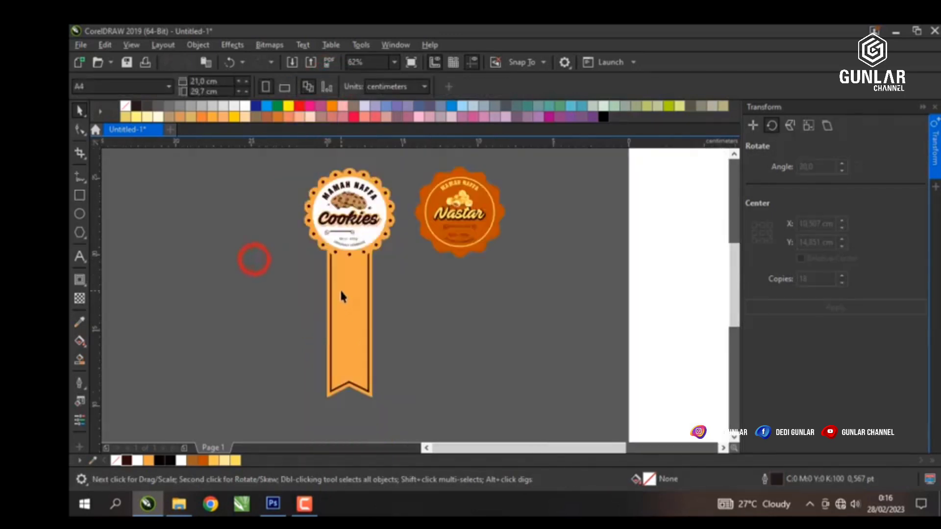
scroll(342, 297, "down", 1)
scroll(351, 311, "up", 1)
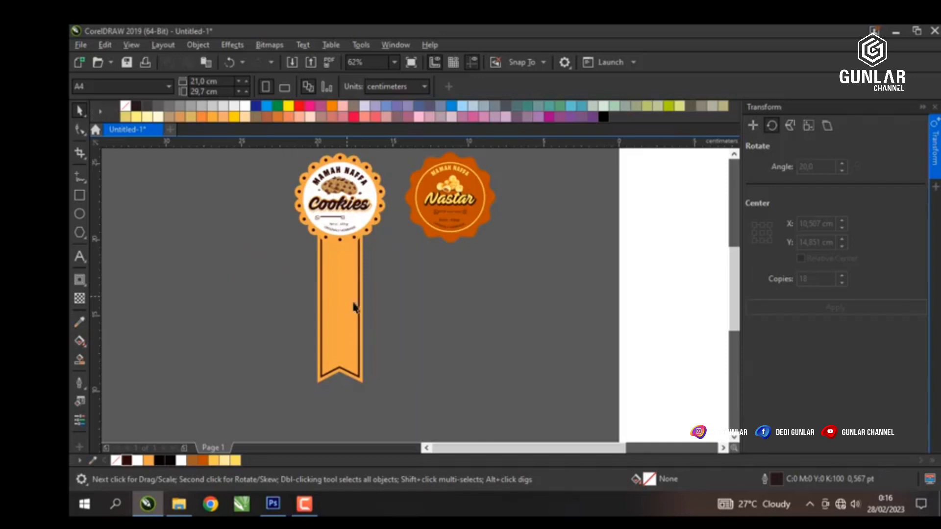
scroll(355, 307, "up", 1)
scroll(339, 349, "down", 1)
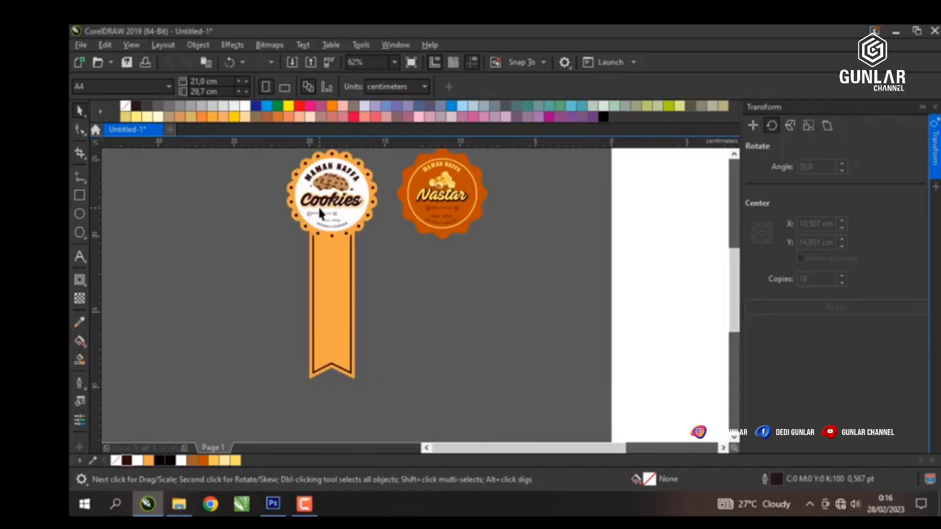
scroll(328, 318, "up", 2)
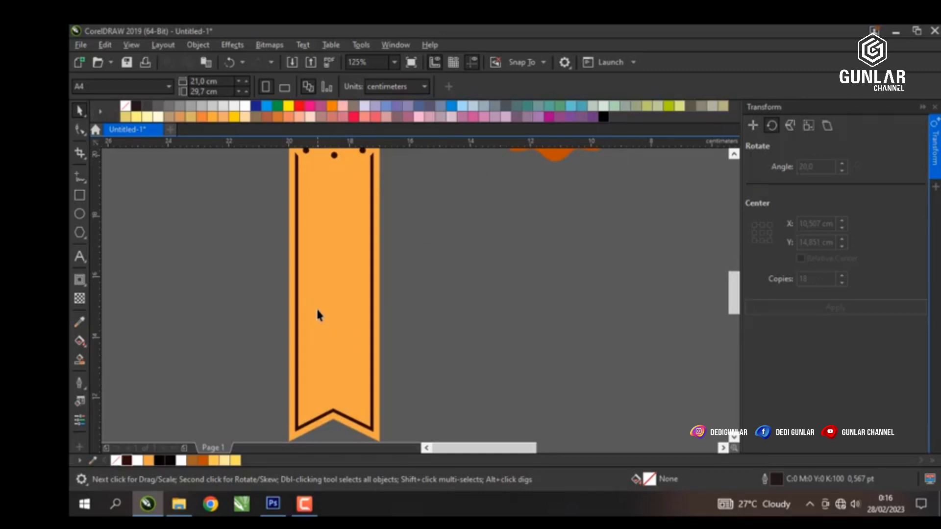
scroll(325, 303, "down", 2)
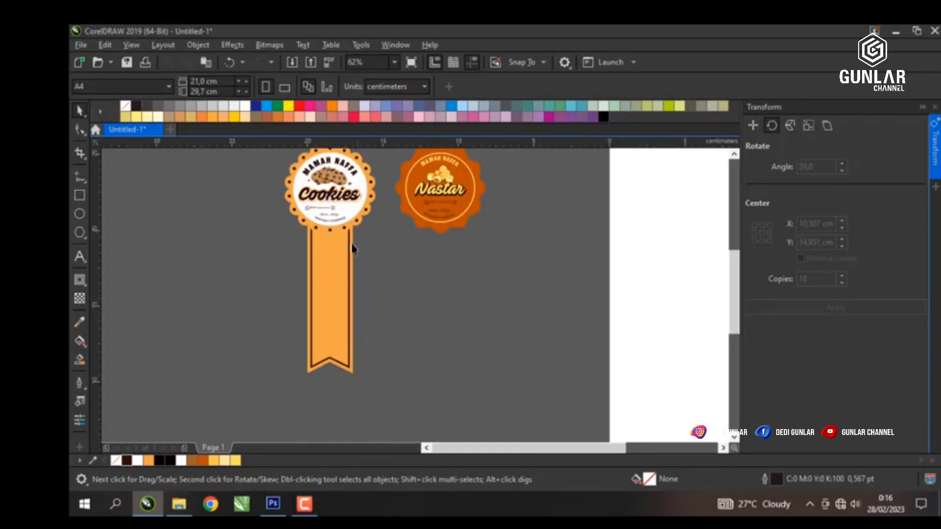
Step: Group the Cookies ribbon with its inner outline and place a copy centred beneath the Nastar badge
scroll(289, 308, "down", 2)
left_click_drag(264, 367, 340, 327)
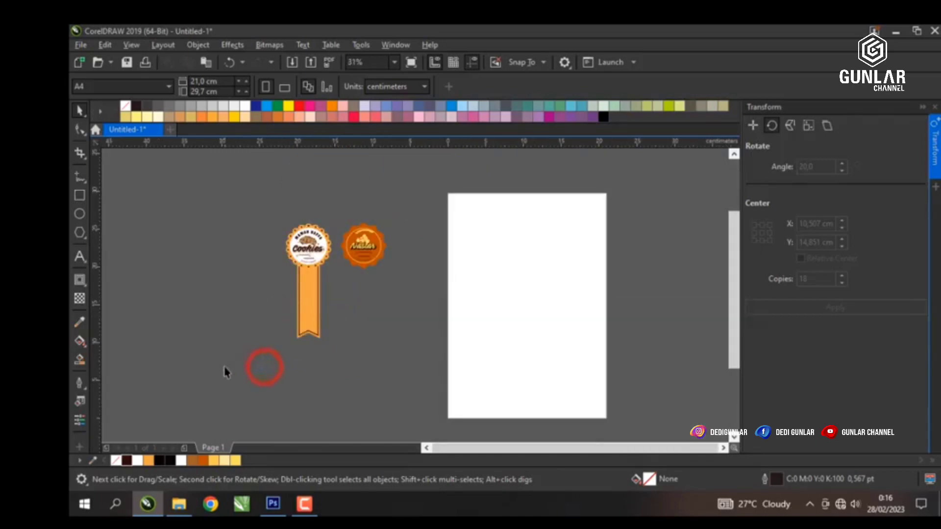
left_click_drag(350, 223, 354, 333)
left_click_drag(250, 375, 321, 291)
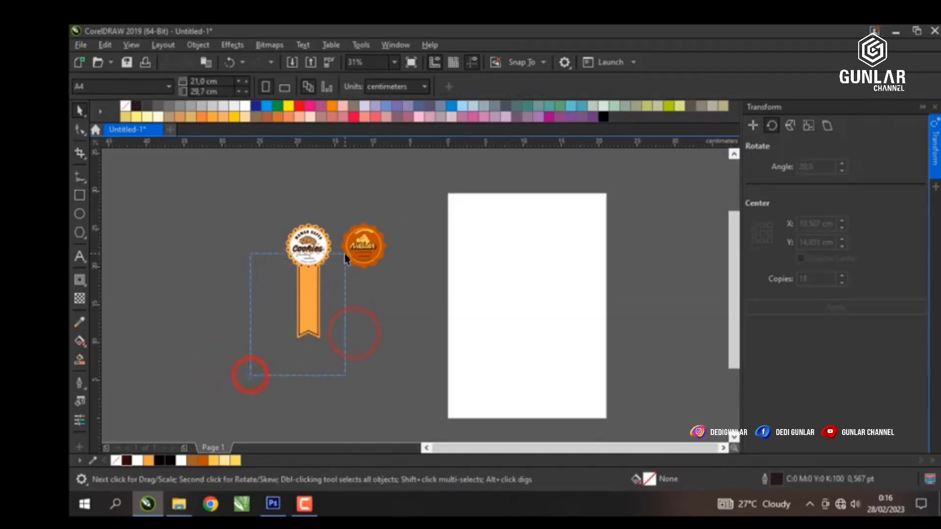
left_click_drag(250, 375, 446, 242)
scroll(310, 279, "up", 2)
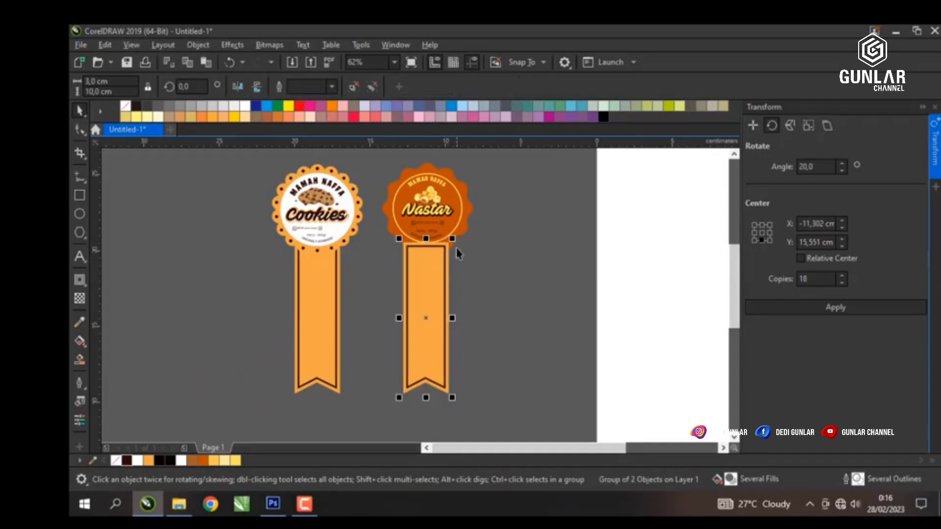
left_click(490, 257)
left_click(437, 262)
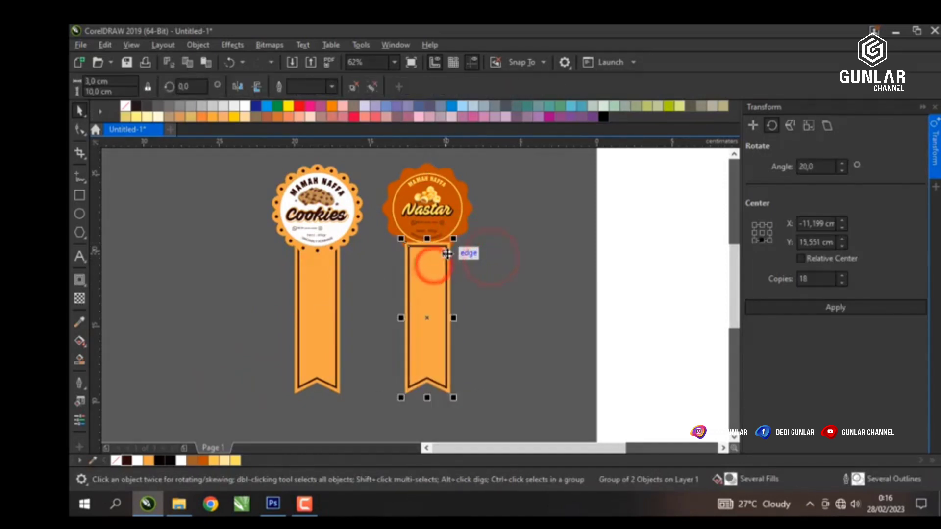
Step: Send the copied ribbon behind the Nastar badge and ungroup it
left_click(504, 267)
left_click(431, 268)
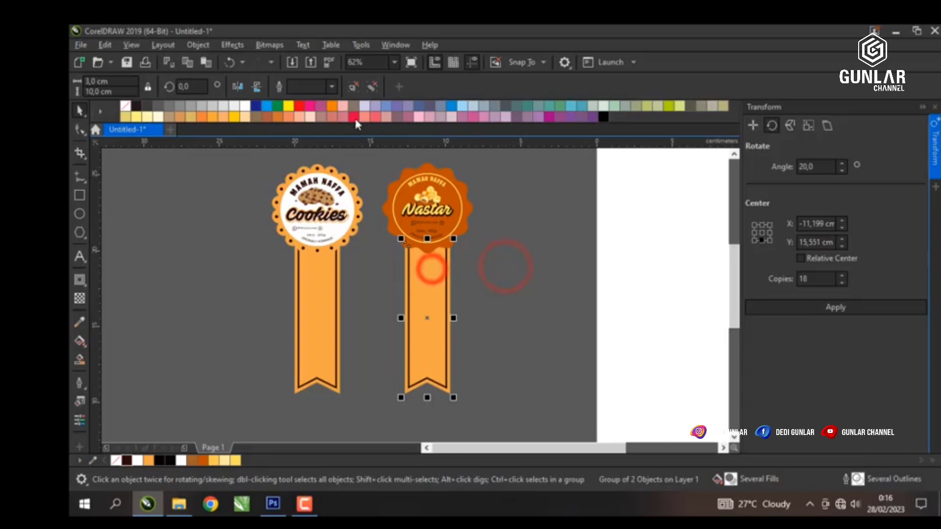
left_click(353, 87)
left_click(551, 256)
Step: Try filling the Nastar ribbon's inner outline shape with the badge's dark orange
left_click(432, 291)
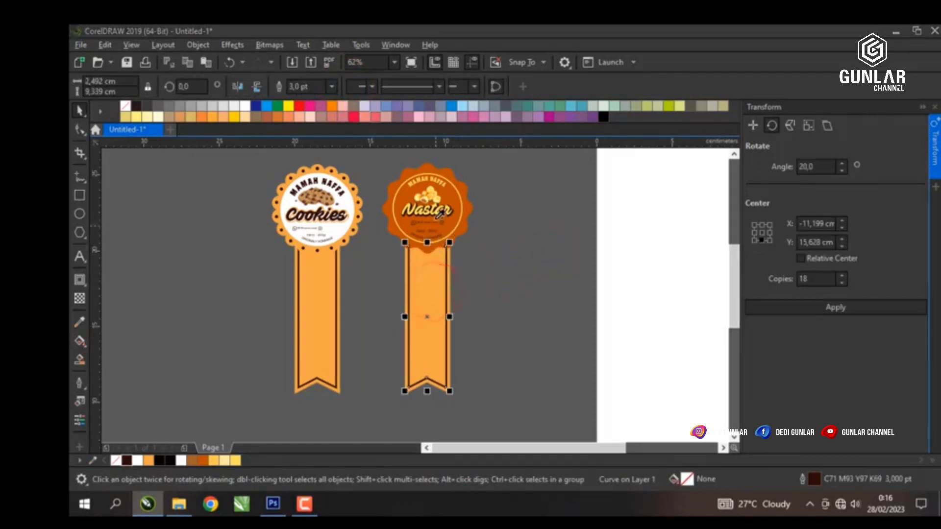
left_click(460, 198)
left_click(531, 231)
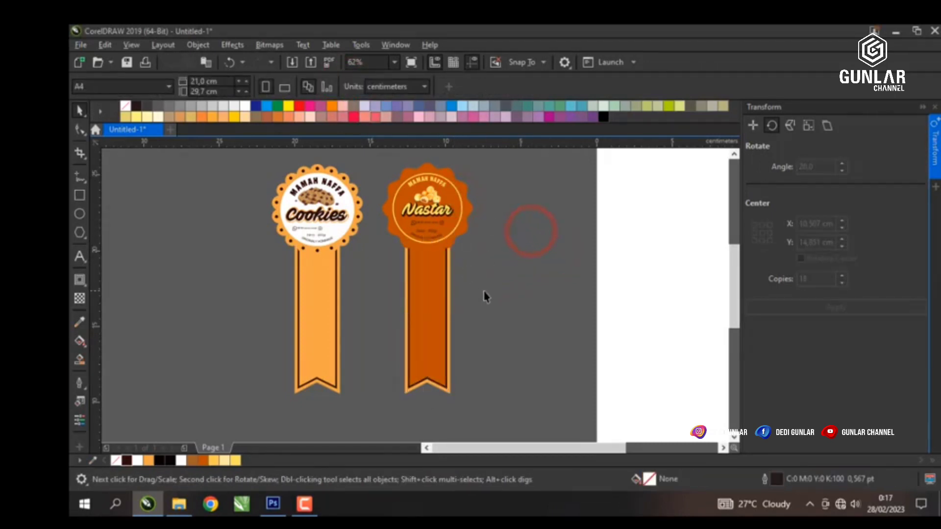
key("ctrl+z")
Step: Try applying the badge's dark orange to the outer strip of the Nastar ribbon
left_click(484, 290)
scroll(451, 277, "up", 1)
left_click(449, 272)
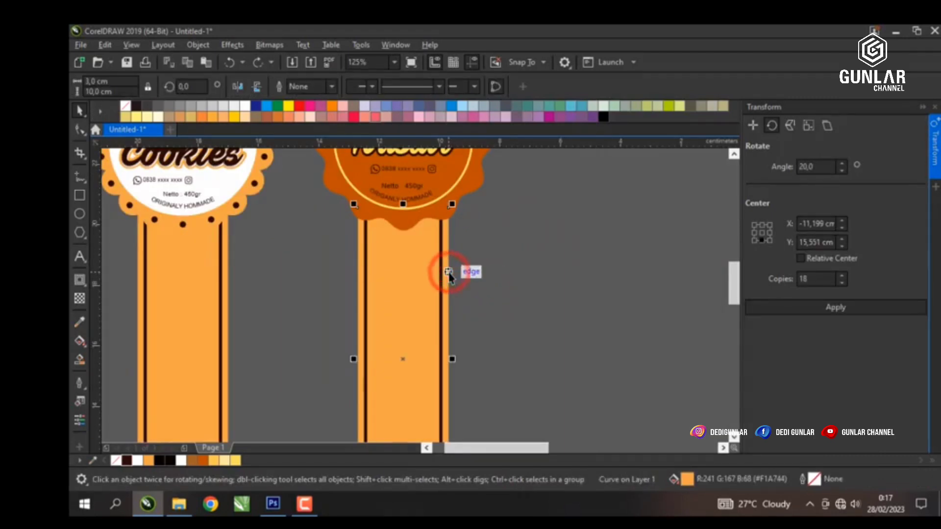
left_click(472, 176)
key("ctrl+z")
left_click(527, 264)
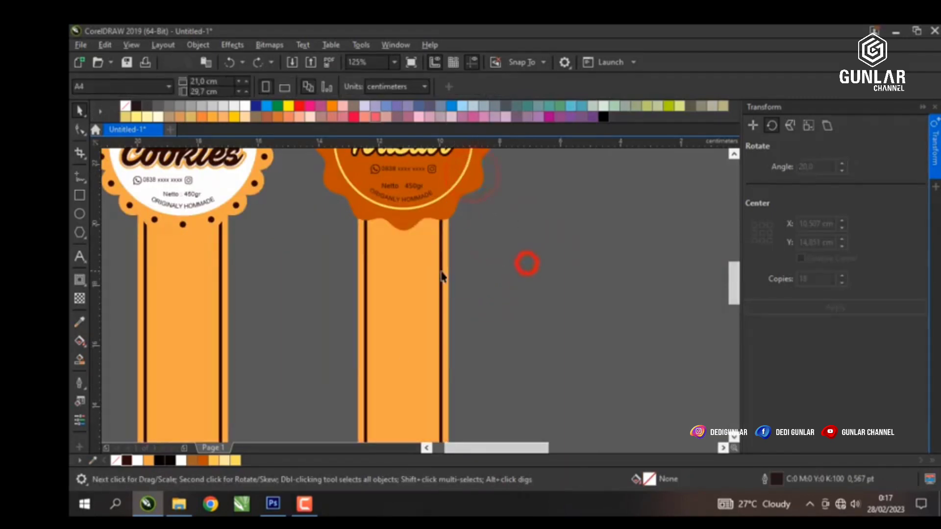
left_click(433, 270)
key("ctrl+z")
key("ctrl+shift+z")
left_click(331, 298)
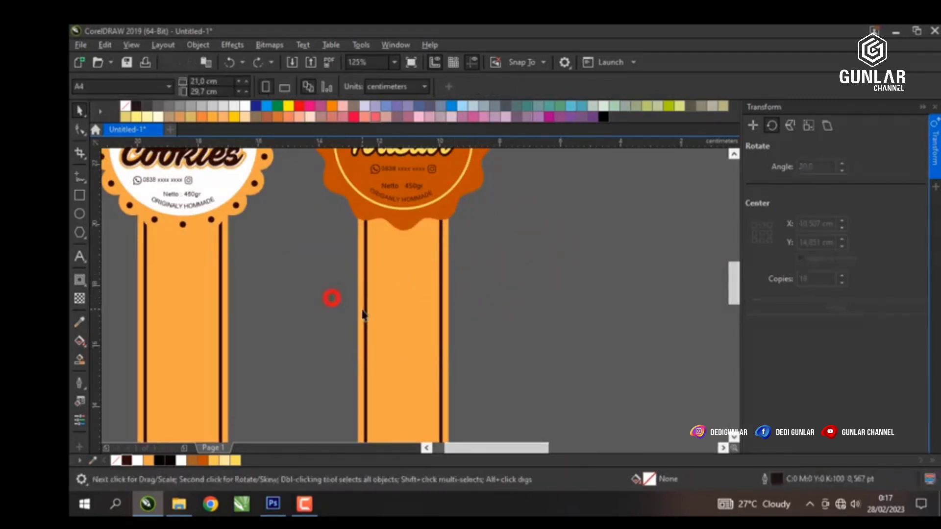
left_click_drag(360, 312, 300, 328)
key("ctrl+z")
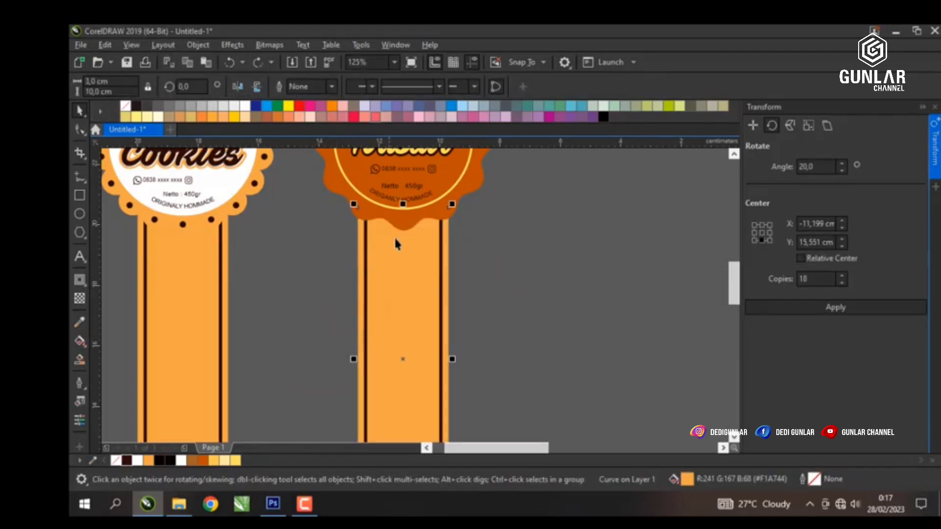
Step: Fill the Nastar ribbon's outer strip with the dark orange sampled from the badge
left_click(437, 175)
left_click(557, 240)
scroll(491, 260, "down", 5)
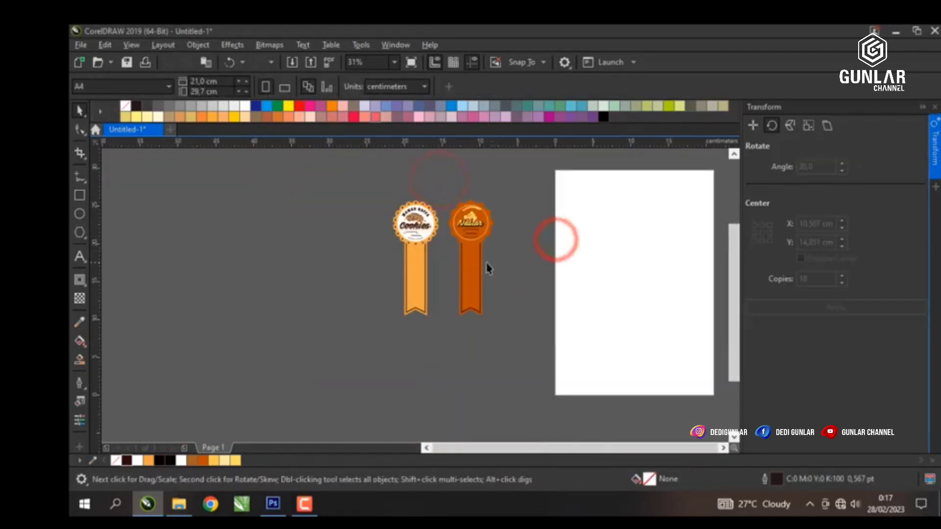
Step: Colour the Nastar ribbon's inner outline light yellow (#FEDE60)
scroll(488, 268, "up", 3)
left_click(478, 260)
scroll(458, 163, "up", 4)
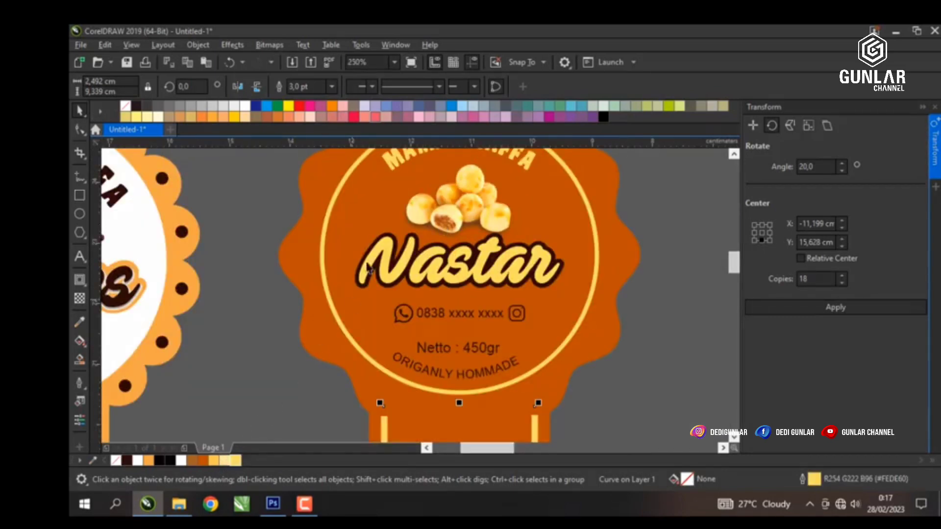
scroll(523, 275, "down", 7)
left_click(521, 268)
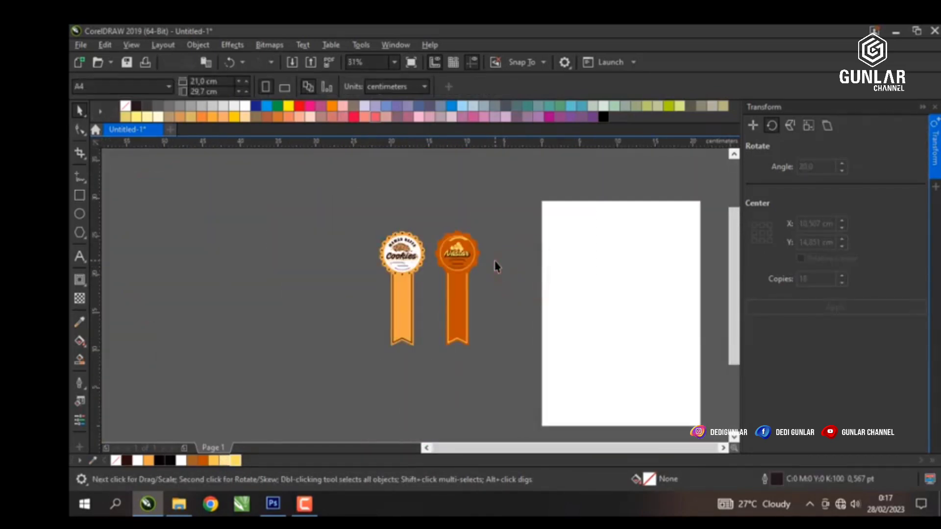
Step: Duplicate the Cookies and Nastar ribbon labels so one pair stands beside the page and another farther away from it
left_click_drag(309, 208, 517, 385)
left_click_drag(456, 254, 313, 247)
left_click(346, 237)
left_click_drag(126, 204, 365, 353)
left_click_drag(240, 249, 448, 256)
left_click(352, 211)
left_click(397, 264)
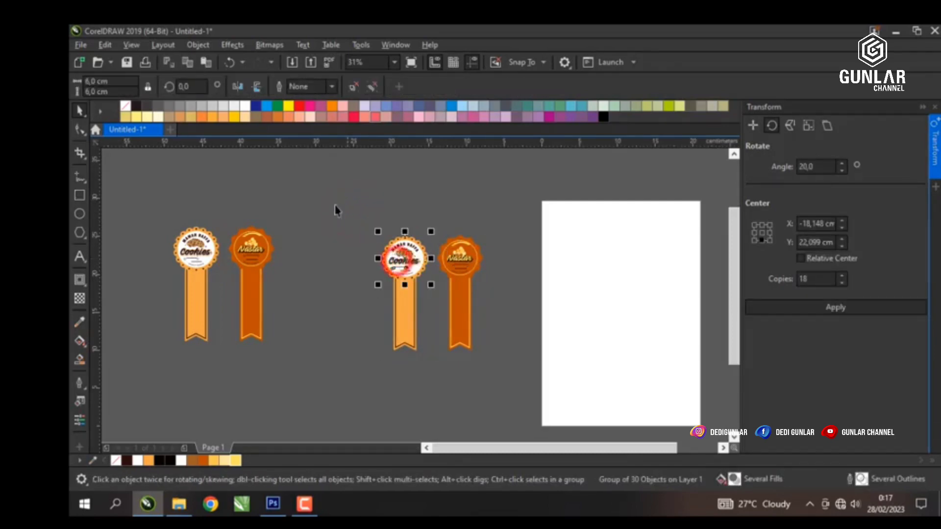
left_click_drag(407, 327, 358, 329)
key("ctrl+z")
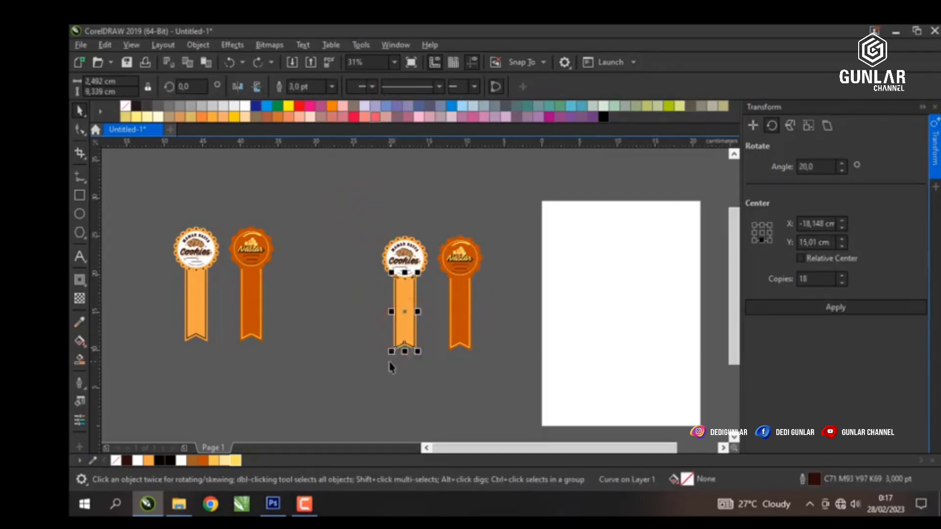
Step: Group the outer strip and inner outline of the Cookies ribbon in the pair nearest the page
scroll(397, 357, "up", 4)
left_click(399, 335, "shift")
scroll(371, 344, "down", 4)
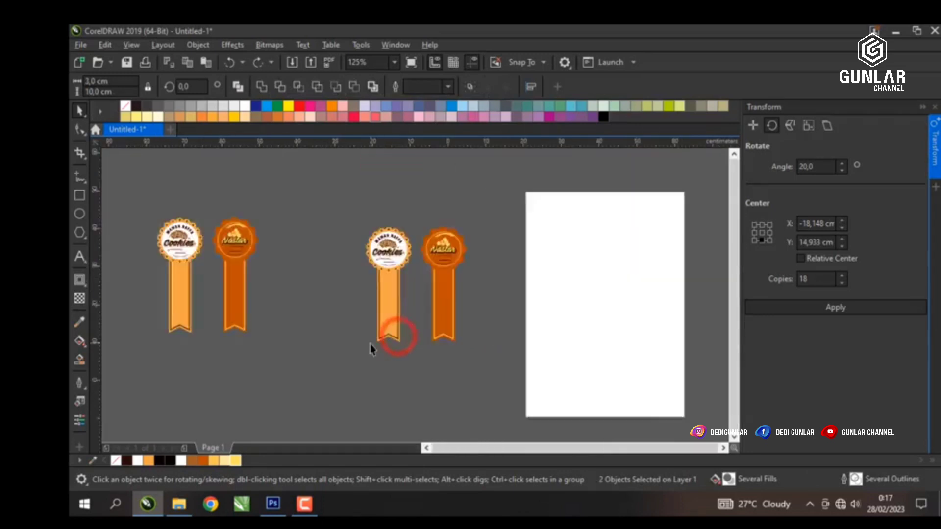
key("ctrl+g")
scroll(372, 335, "up", 6)
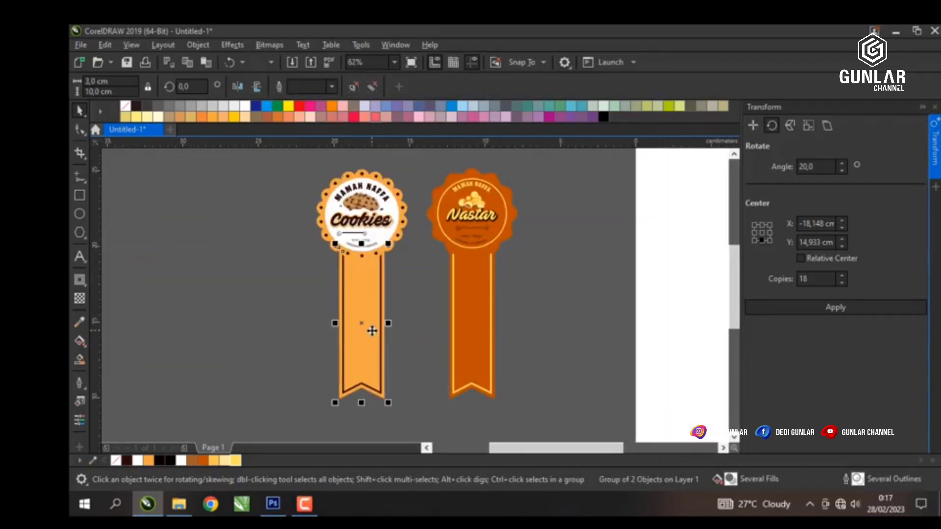
Step: Flip a copy of the Cookies ribbon vertically and place it above the Cookies badge
left_click(256, 87)
scroll(365, 314, "down", 2)
left_click_drag(362, 321, 364, 208)
left_click(300, 219)
scroll(365, 231, "up", 2)
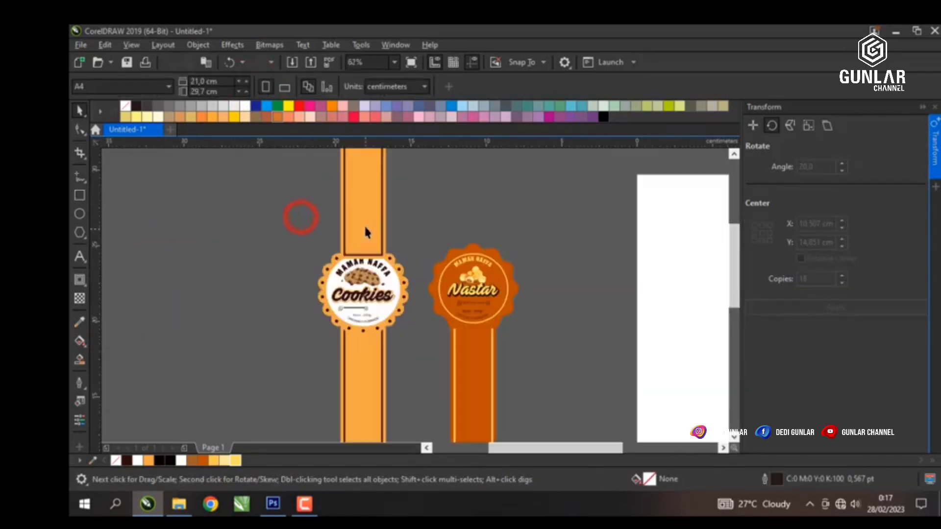
Step: Send the upper Cookies ribbon behind the Cookies badge in the pair nearest the page
left_click(367, 224)
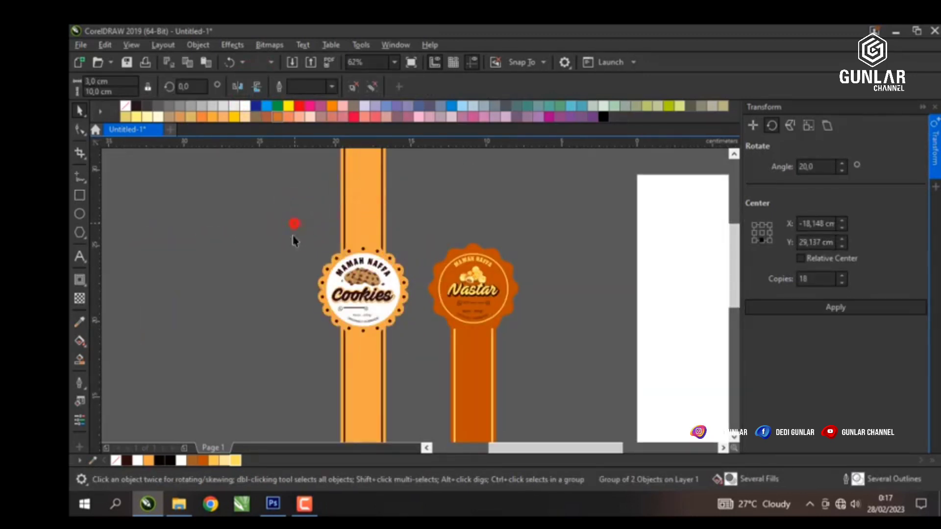
left_click(294, 238)
Step: Group the outer strip and inner yellow outline of the Nastar ribbon in the pair nearest the page
scroll(343, 281, "down", 2)
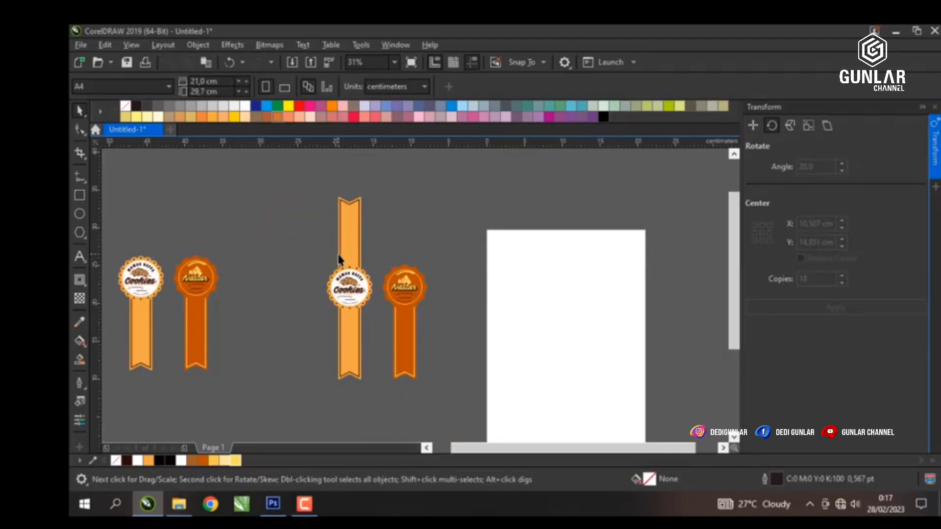
left_click(404, 328)
scroll(395, 374, "up", 4)
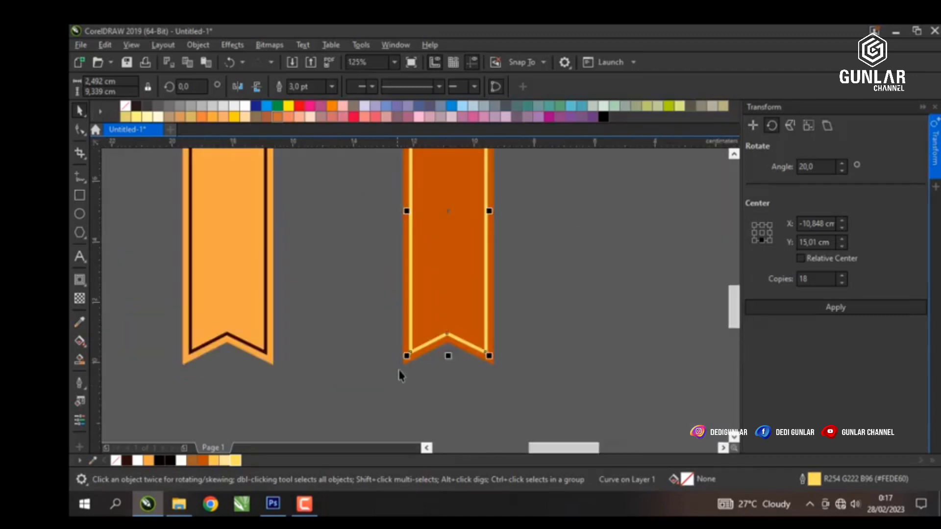
left_click(403, 365, "shift")
key("ctrl+g")
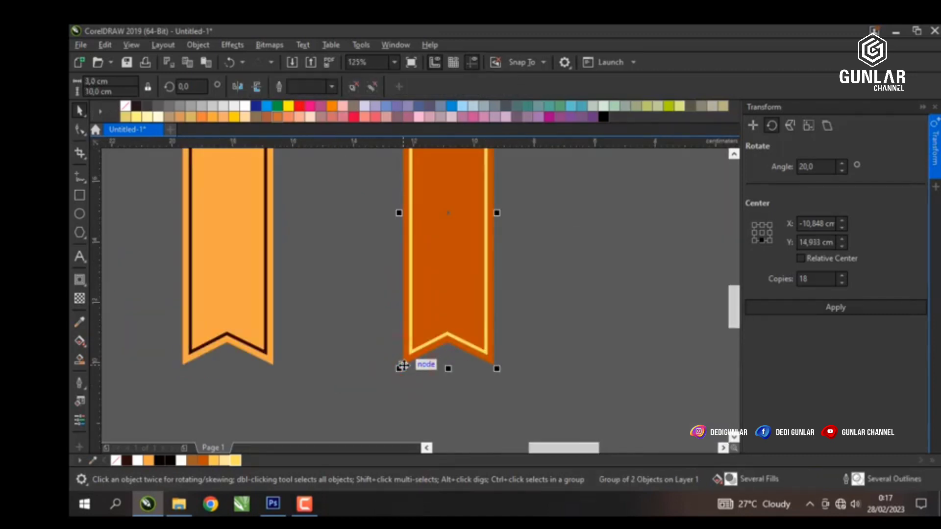
Step: Flip a copy of the Nastar ribbon vertically and place it above the Nastar badge, tucked behind the badge's upper edge
scroll(403, 365, "down", 4)
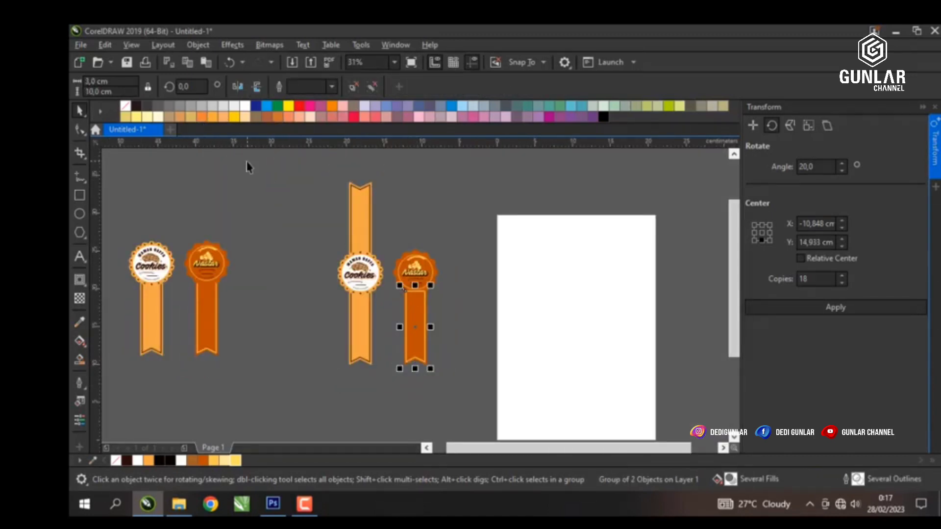
left_click(239, 89)
scroll(399, 235, "up", 1)
left_click_drag(399, 332, 406, 243)
scroll(405, 236, "down", 1)
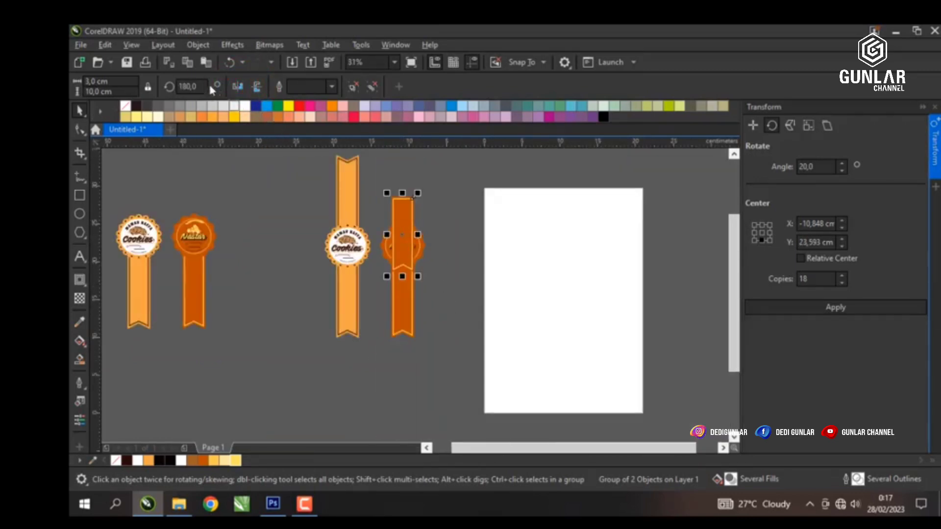
left_click(255, 86)
scroll(401, 217, "up", 1)
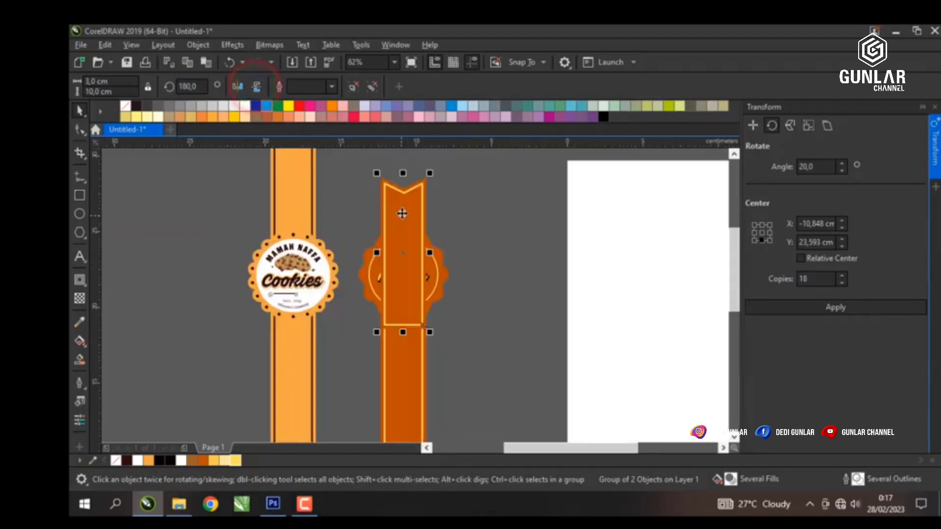
left_click_drag(398, 235, 411, 204)
scroll(397, 214, "up", 1)
left_click(506, 216)
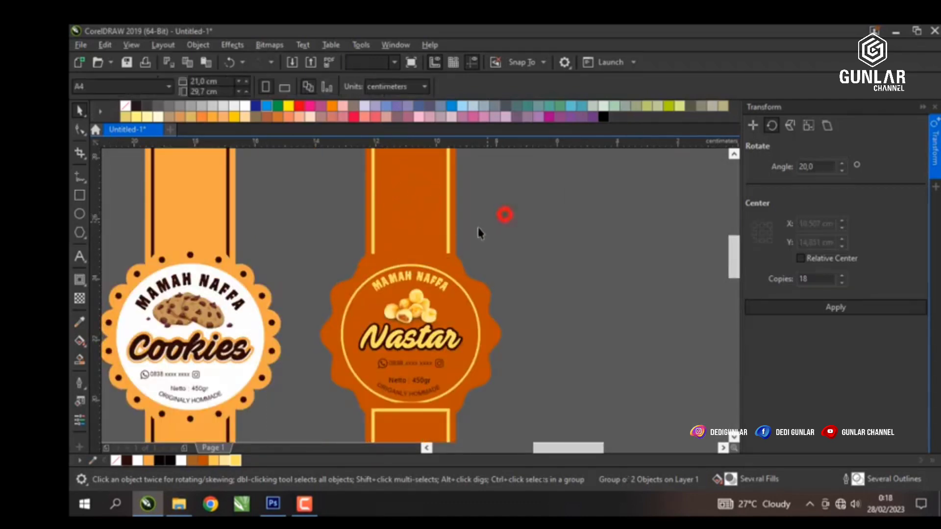
Step: Send the lower Nastar ribbon behind the badge so its inner outline's upper edge is hidden
scroll(478, 231, "down", 1)
left_click_drag(439, 372, 492, 324)
key("Delete")
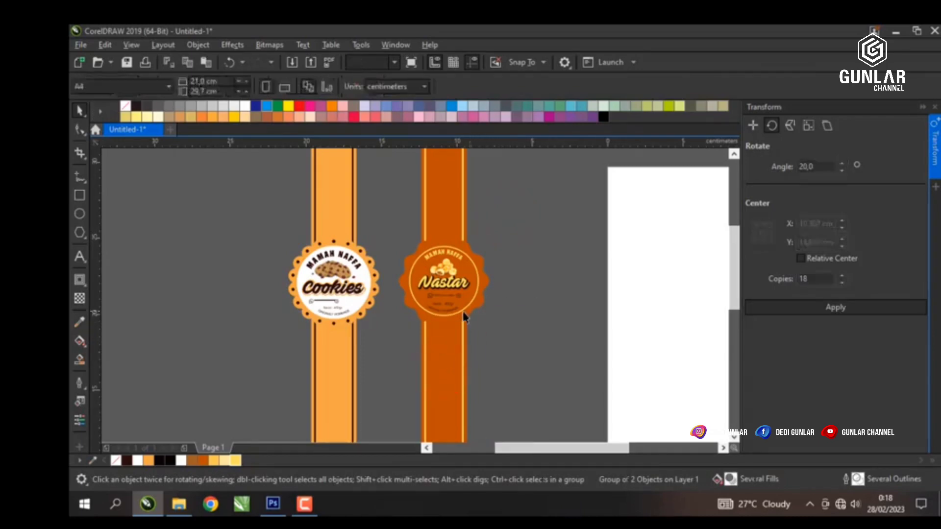
Step: Move the single-ribbon Cookies and Nastar labels close beside the pair with ribbons above and below
scroll(465, 306, "down", 2)
scroll(428, 278, "up", 1)
scroll(382, 256, "down", 1)
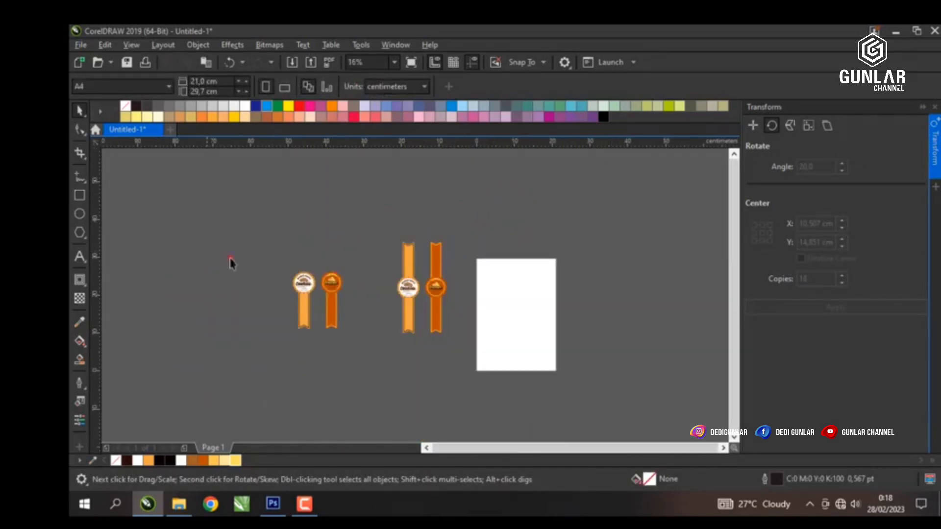
left_click_drag(232, 257, 380, 387)
scroll(343, 282, "up", 1)
left_click_drag(316, 277, 430, 263)
key("z")
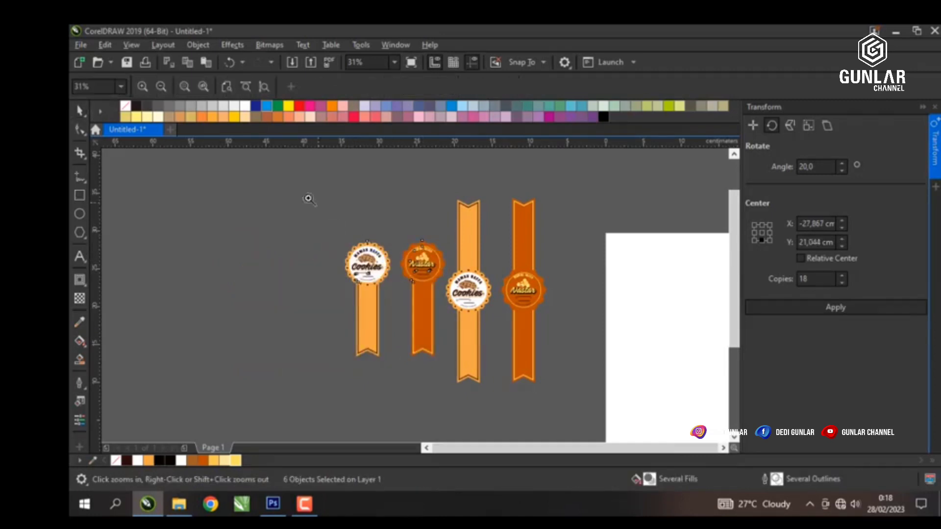
left_click_drag(301, 186, 593, 409)
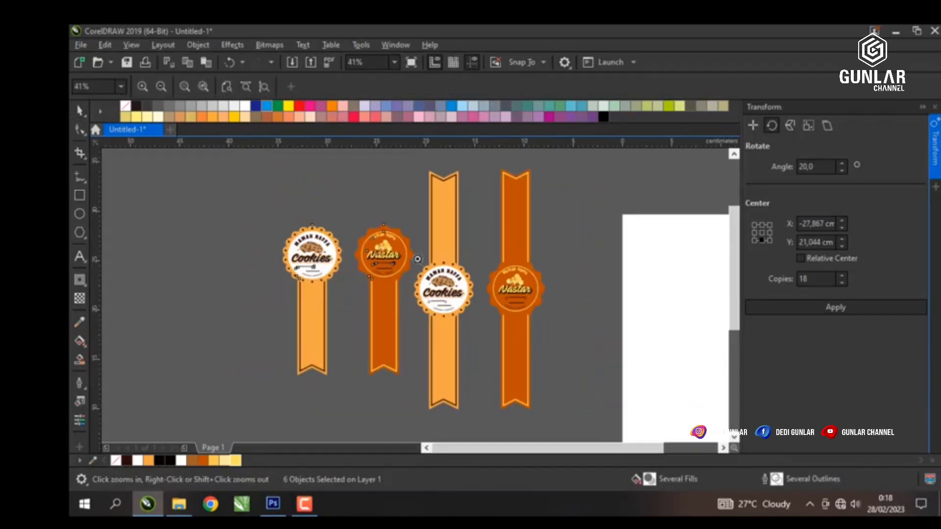
left_click_drag(248, 162, 592, 402)
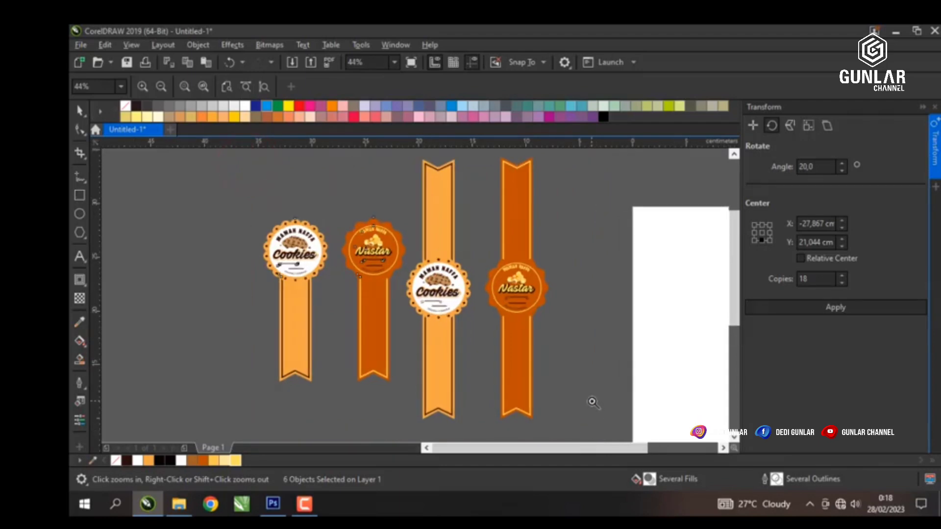